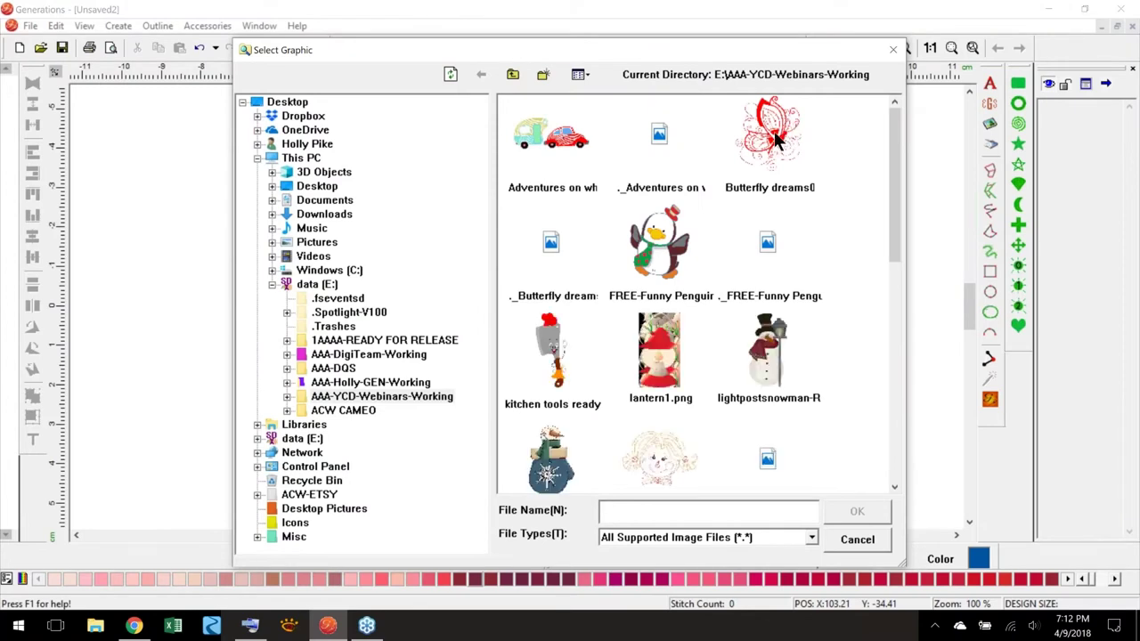
- Insert Butterfly dreams01EC.JPG as an image template, keeping Resize After Inserting enabled and accepting the 102.6 x 117 mm size
click(780, 136)
click(842, 511)
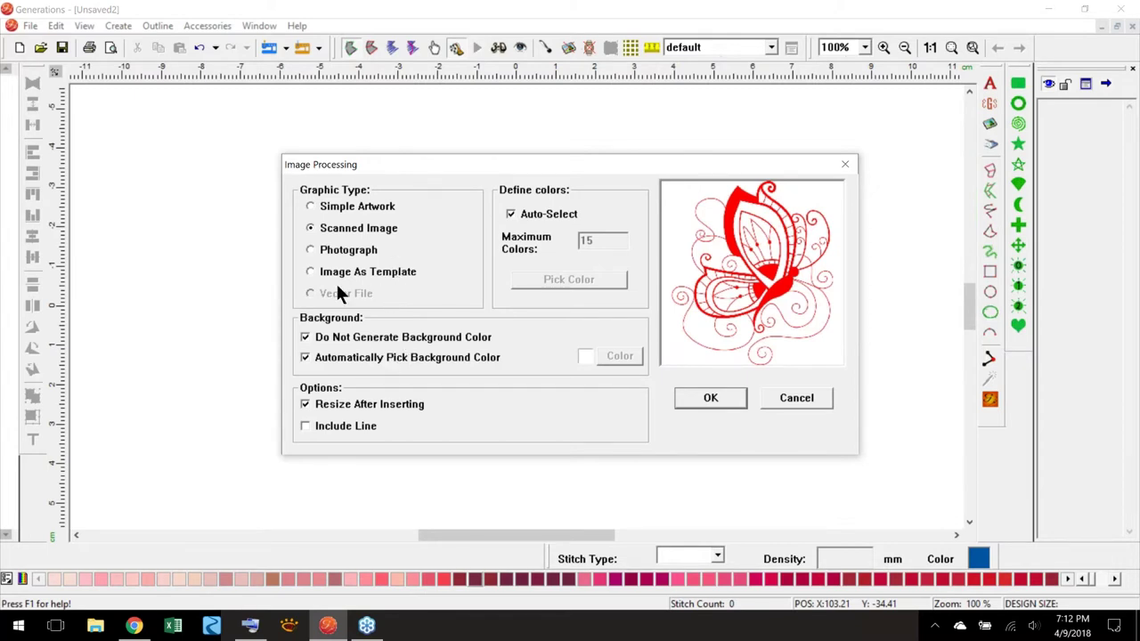
click(311, 273)
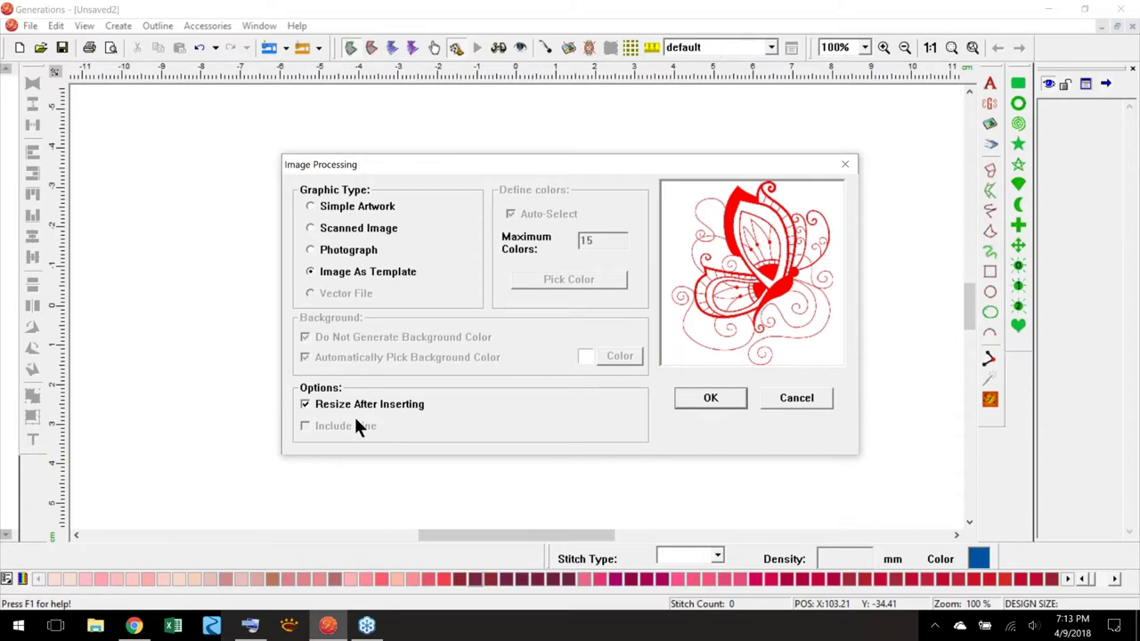
click(711, 397)
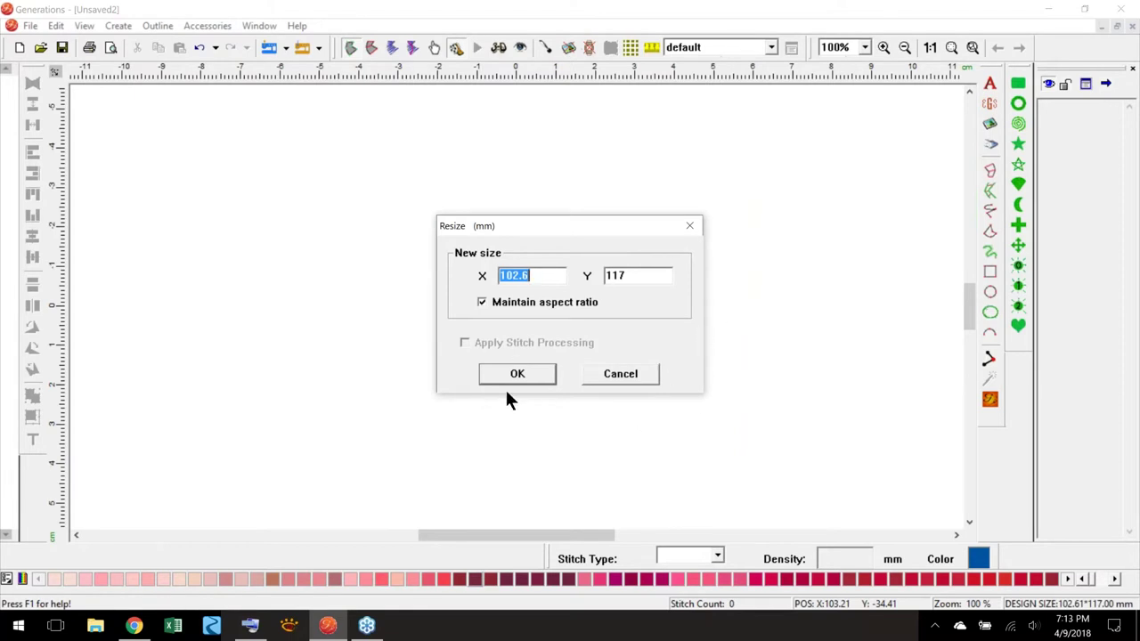
click(518, 373)
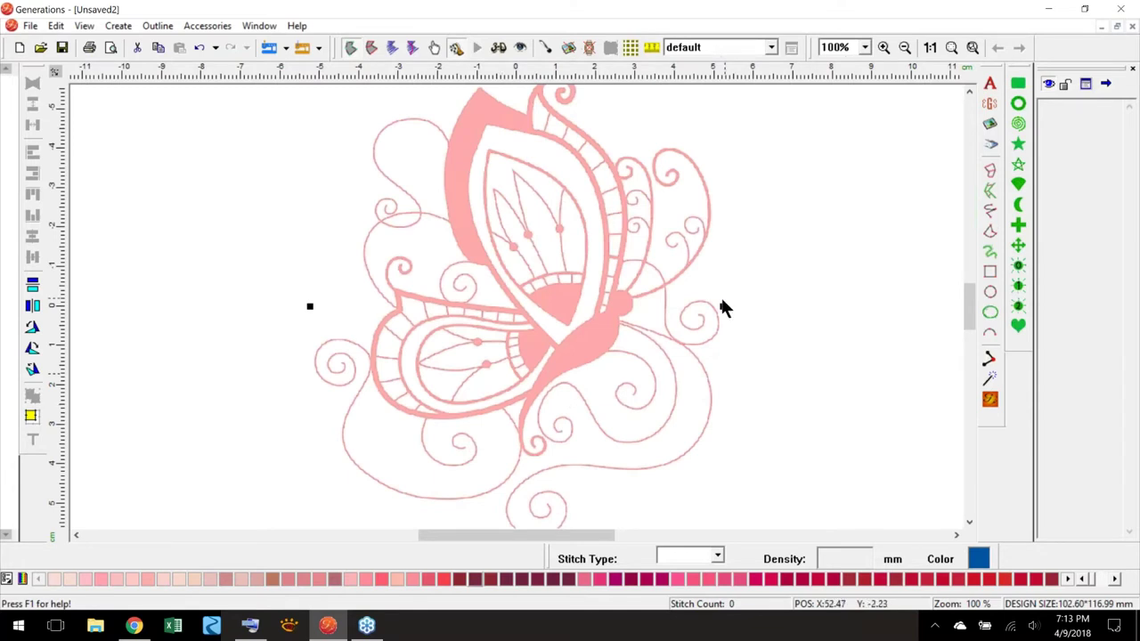
drag(976, 311, 956, 294)
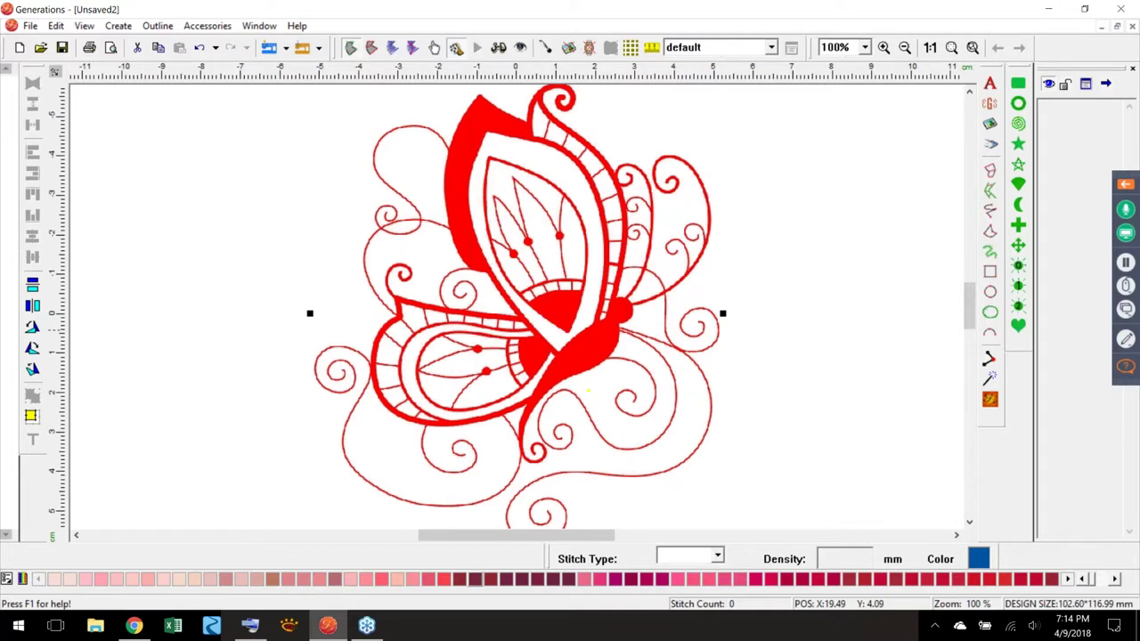
mouse_move(490, 361)
mouse_down()
mouse_move(479, 296)
mouse_move(502, 255)
mouse_move(528, 234)
mouse_move(575, 237)
mouse_up()
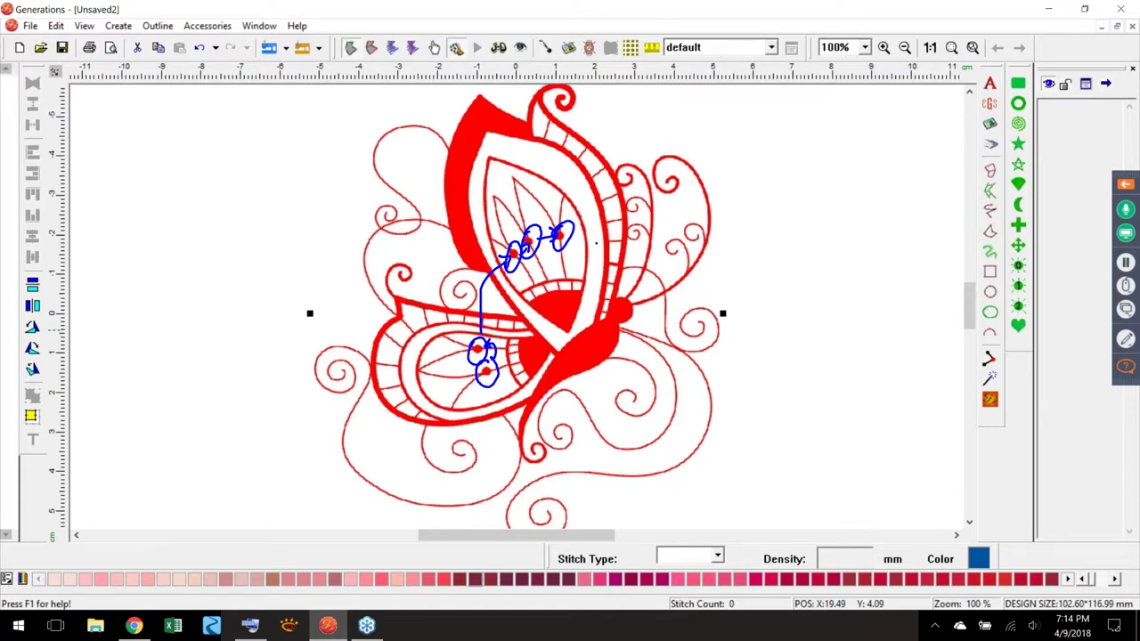
mouse_move(614, 302)
mouse_down()
mouse_move(611, 322)
mouse_move(540, 389)
mouse_up()
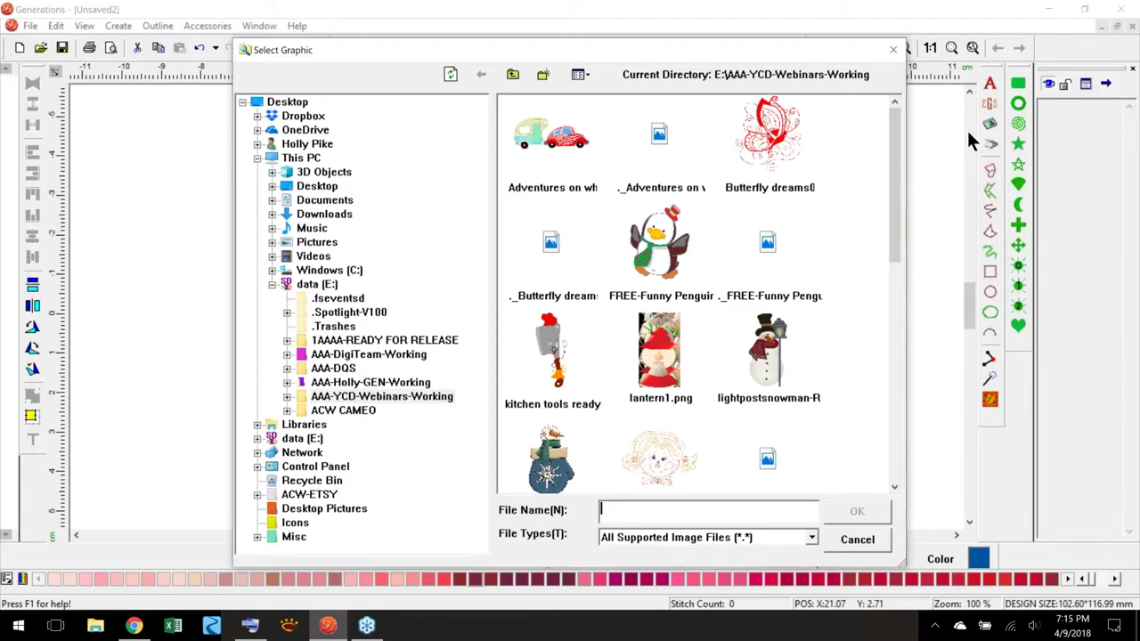
click(780, 146)
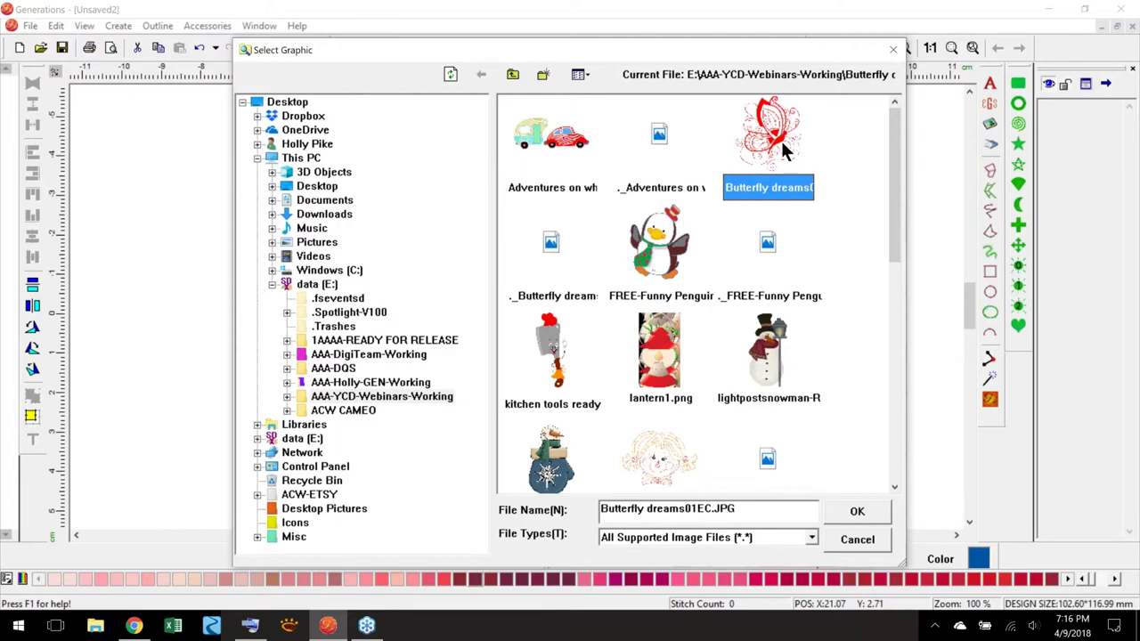
click(838, 533)
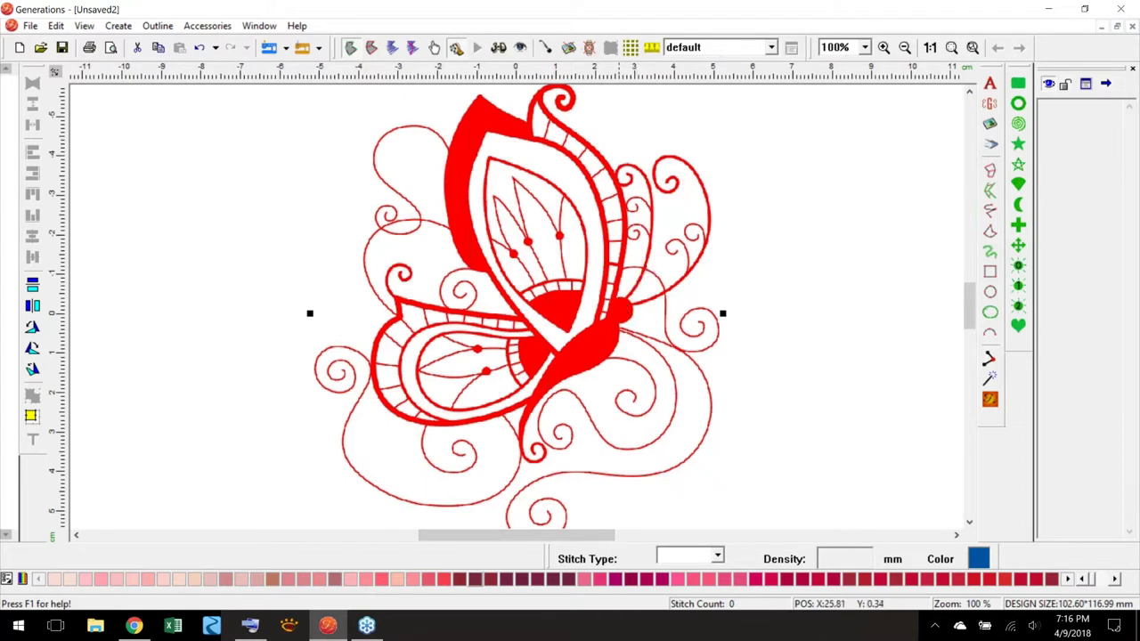
click(803, 284)
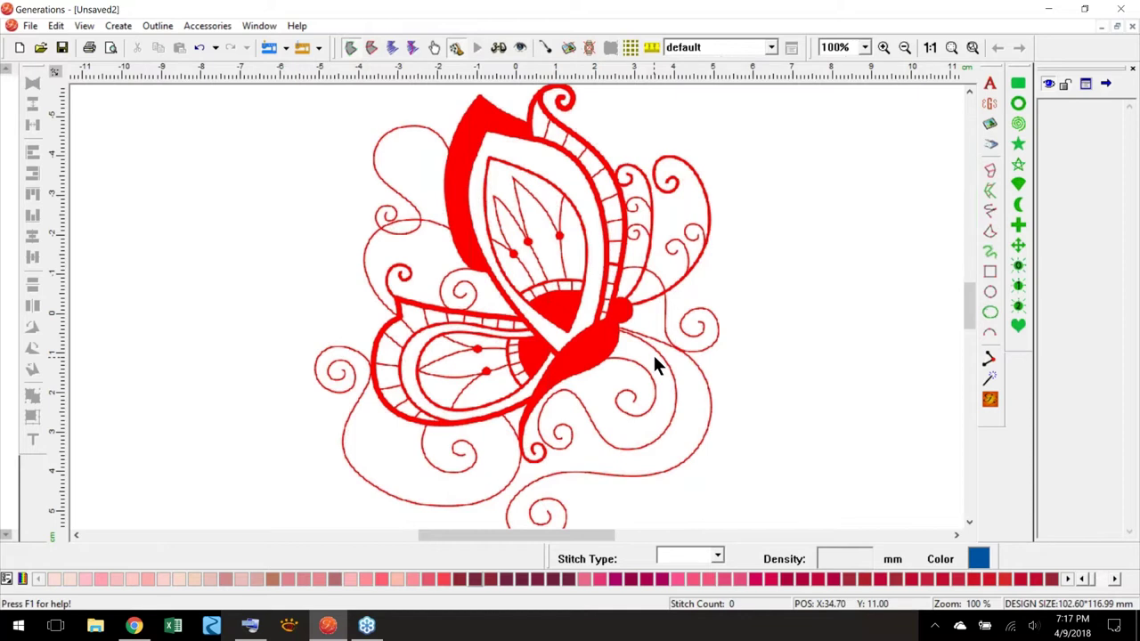
- Examine the butterfly's body, wing details and thin scroll lines at 400% zoom
click(864, 47)
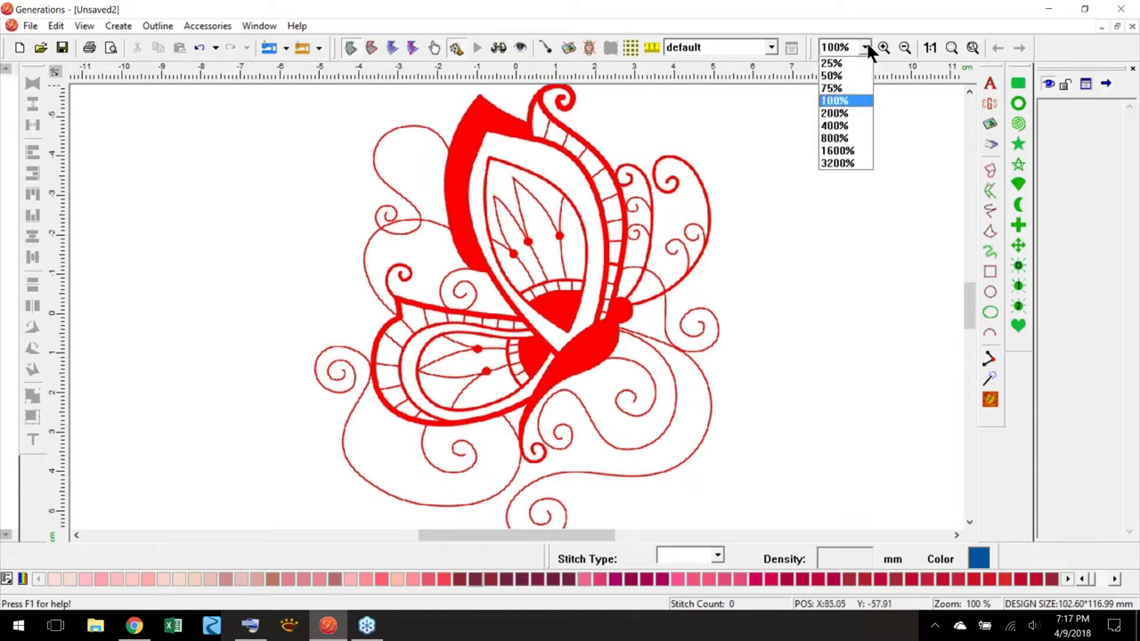
click(832, 125)
drag(969, 303, 970, 314)
drag(533, 536, 557, 538)
scroll(893, 310, up, 2)
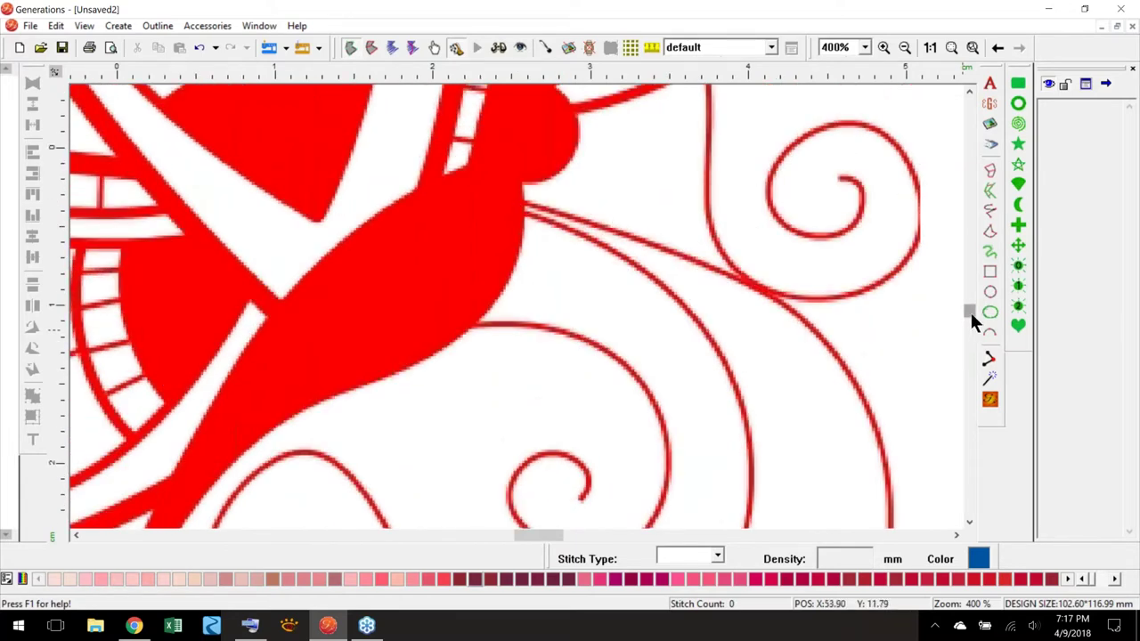
scroll(969, 310, down, 2)
scroll(969, 313, down, 4)
scroll(970, 317, up, 4)
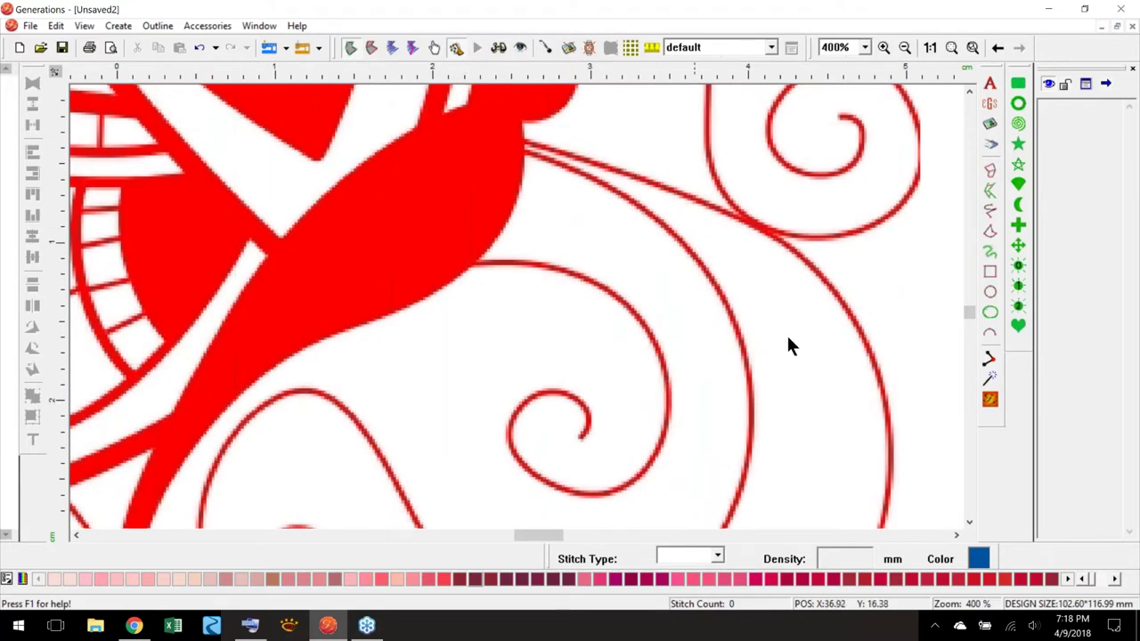
scroll(970, 311, down, 4)
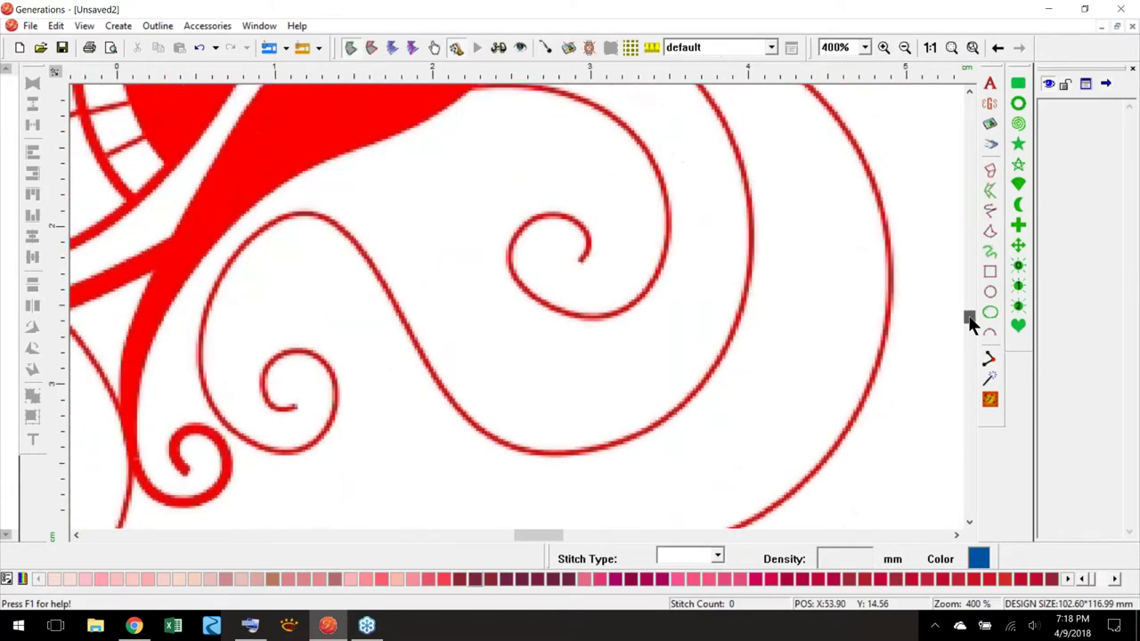
scroll(969, 315, up, 7)
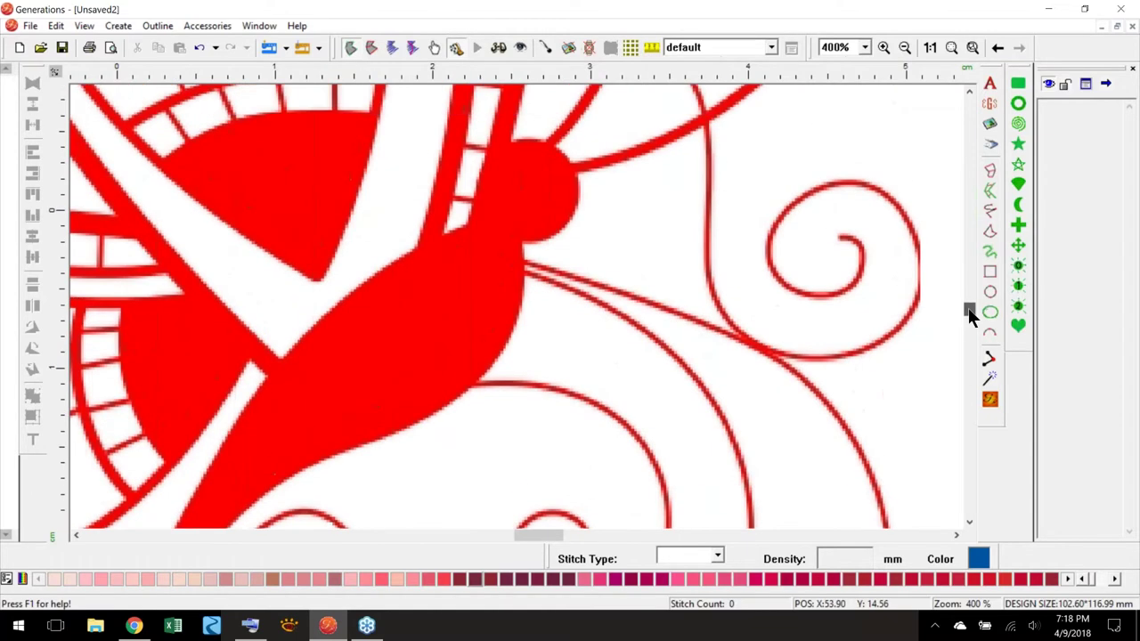
scroll(968, 306, up, 7)
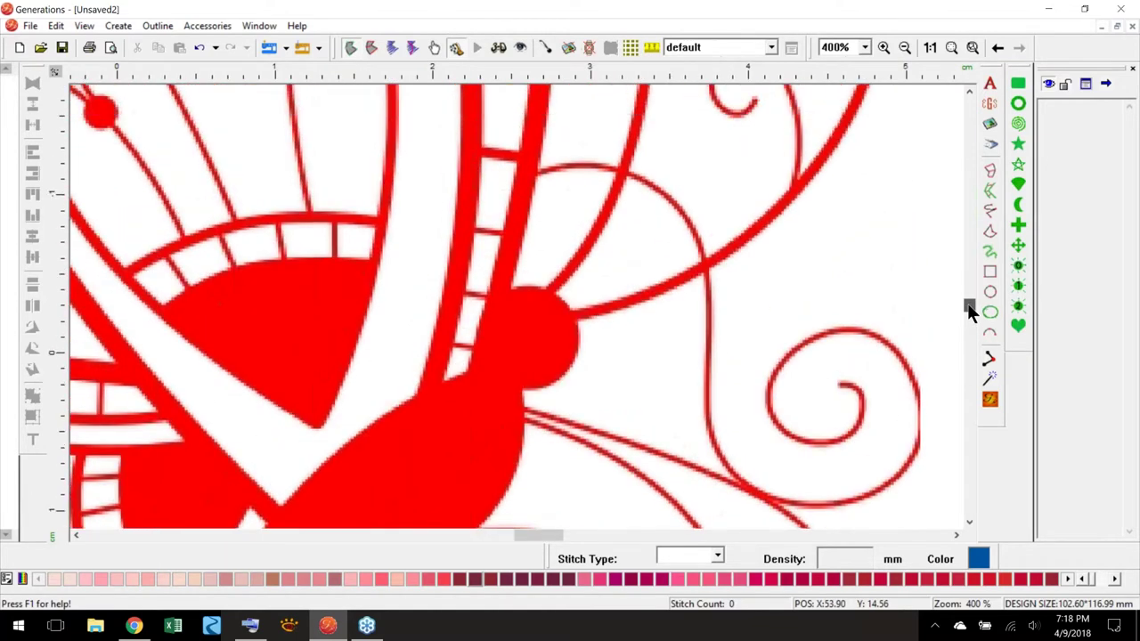
scroll(968, 304, up, 5)
scroll(968, 307, down, 15)
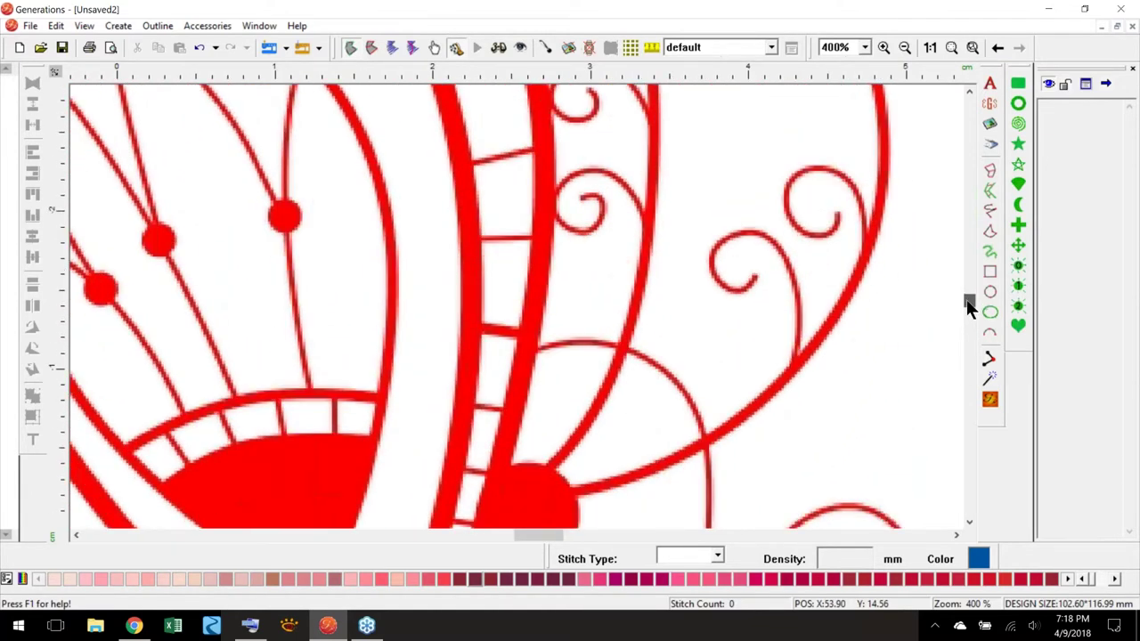
scroll(968, 313, down, 1)
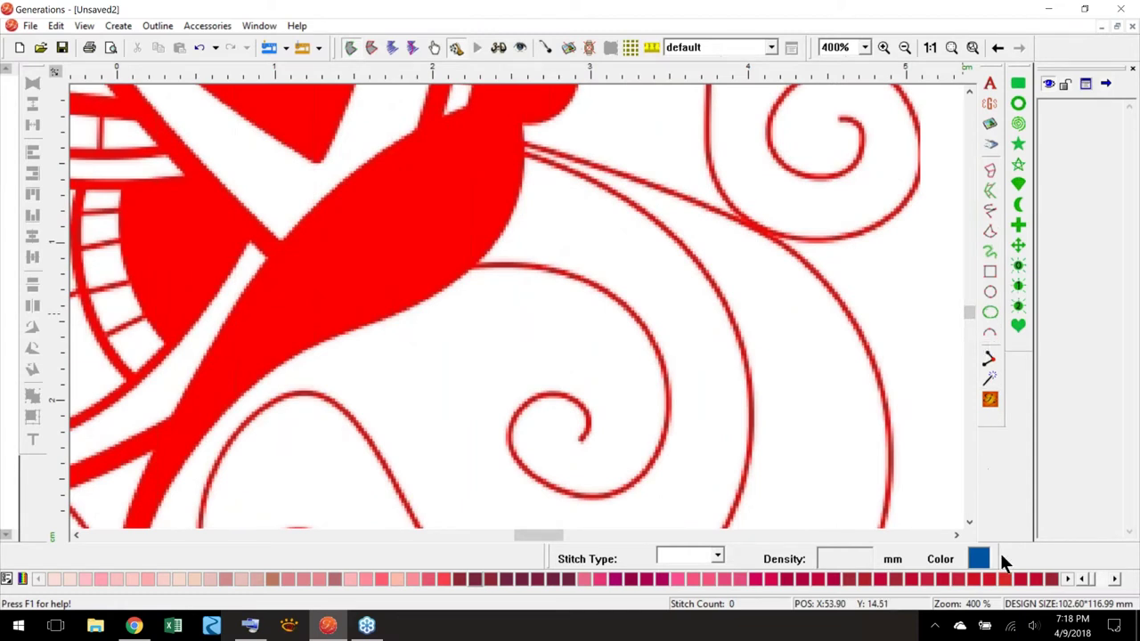
- Choose the teal thread color BAA000 as the working color
click(1114, 580)
click(1114, 579)
click(1114, 579)
click(1114, 579)
click(1114, 580)
click(1114, 579)
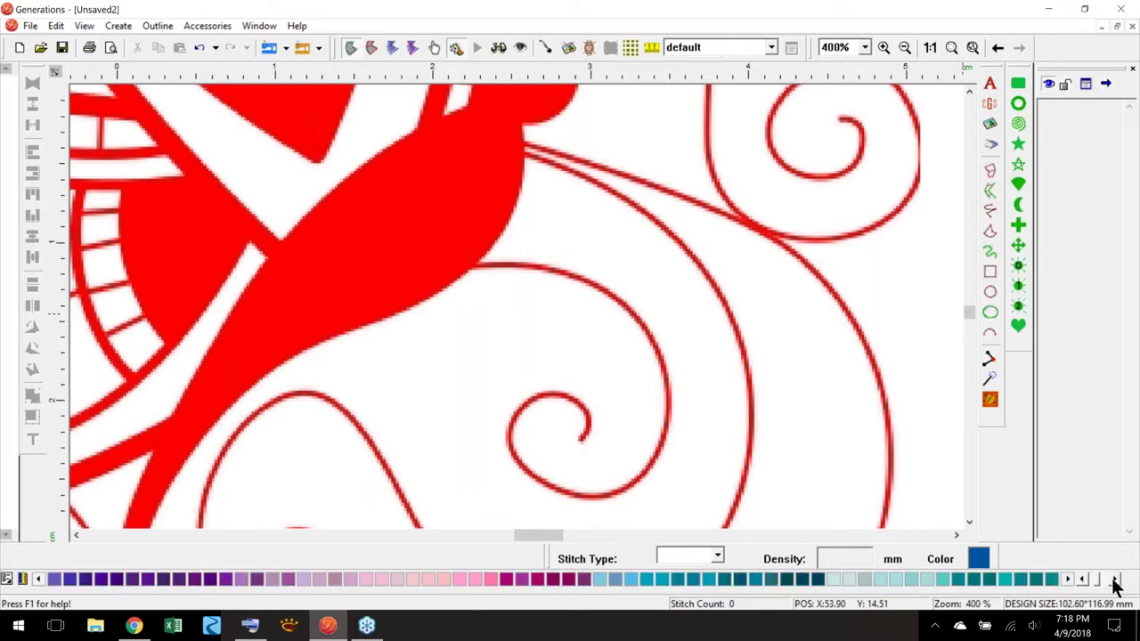
click(1114, 579)
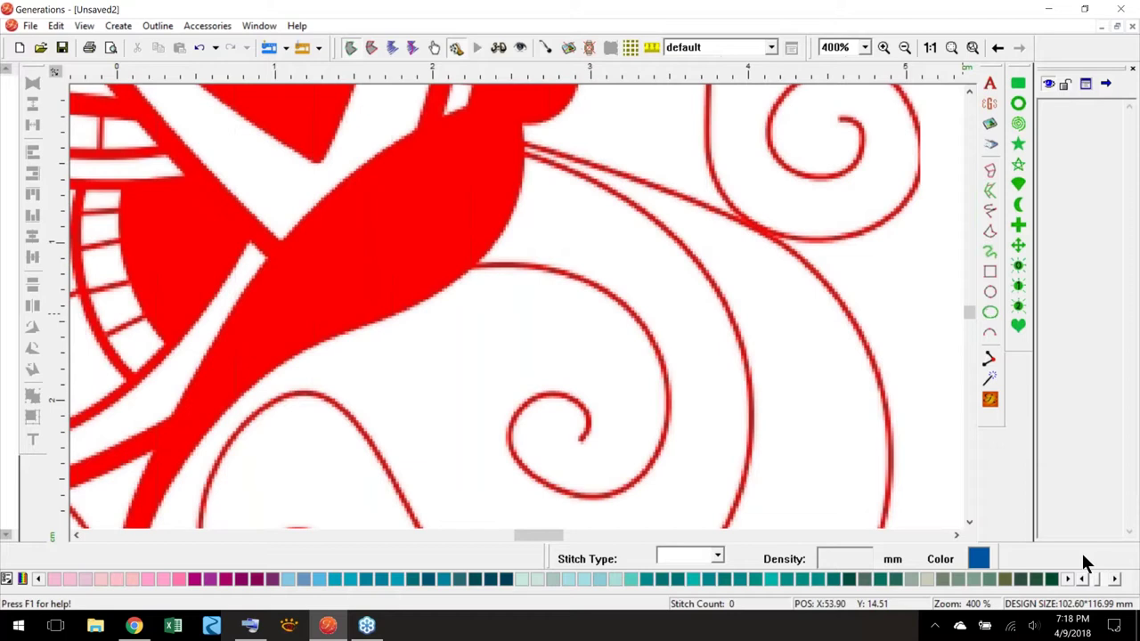
click(351, 580)
- Start a freehand line with the Triple Run stitch type and set Pre-Close to On
click(989, 211)
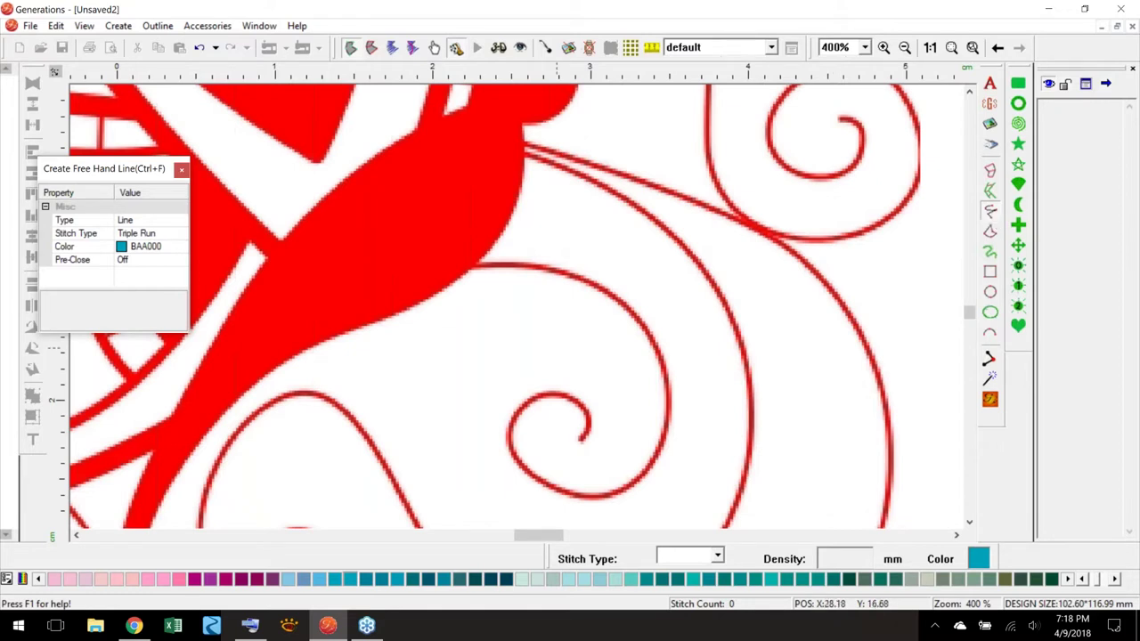
click(160, 221)
click(182, 222)
click(184, 229)
click(183, 233)
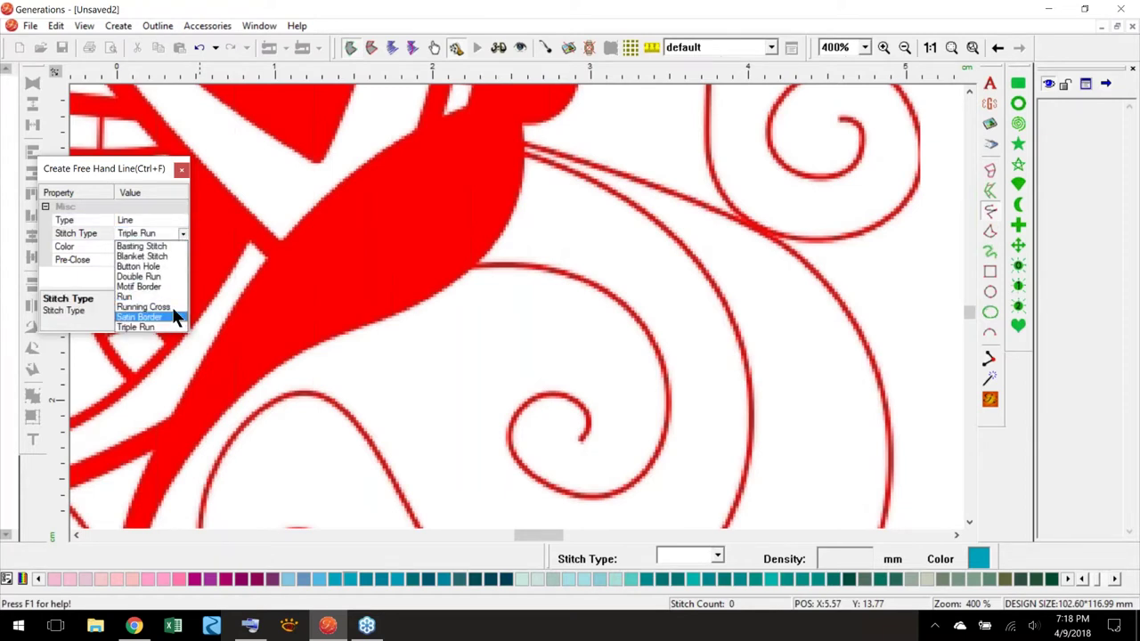
click(163, 231)
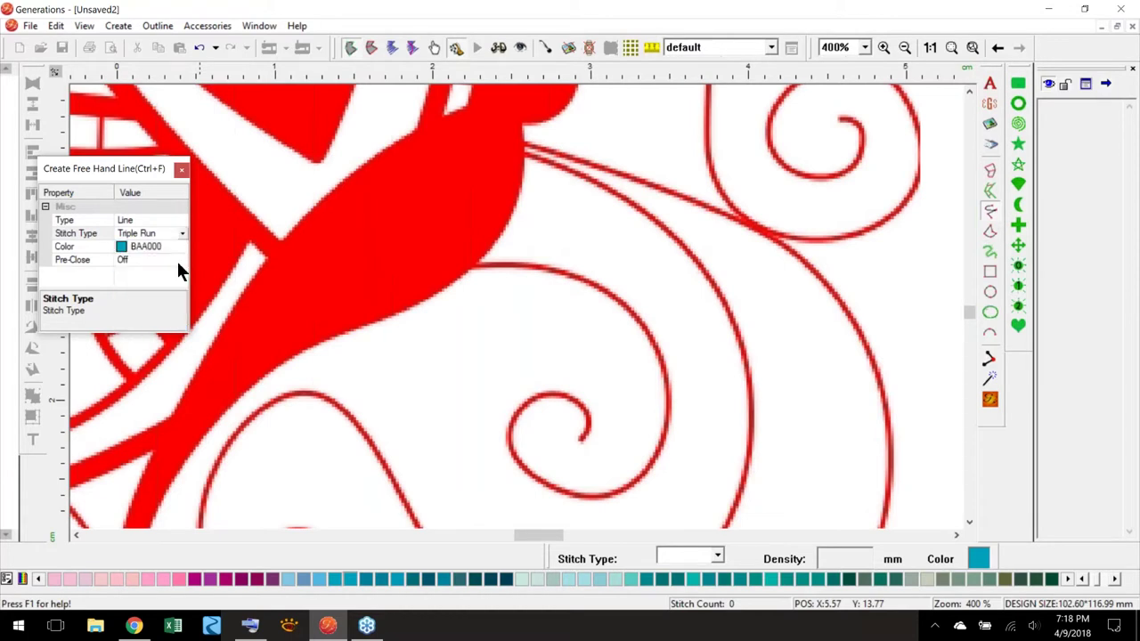
click(176, 252)
click(182, 250)
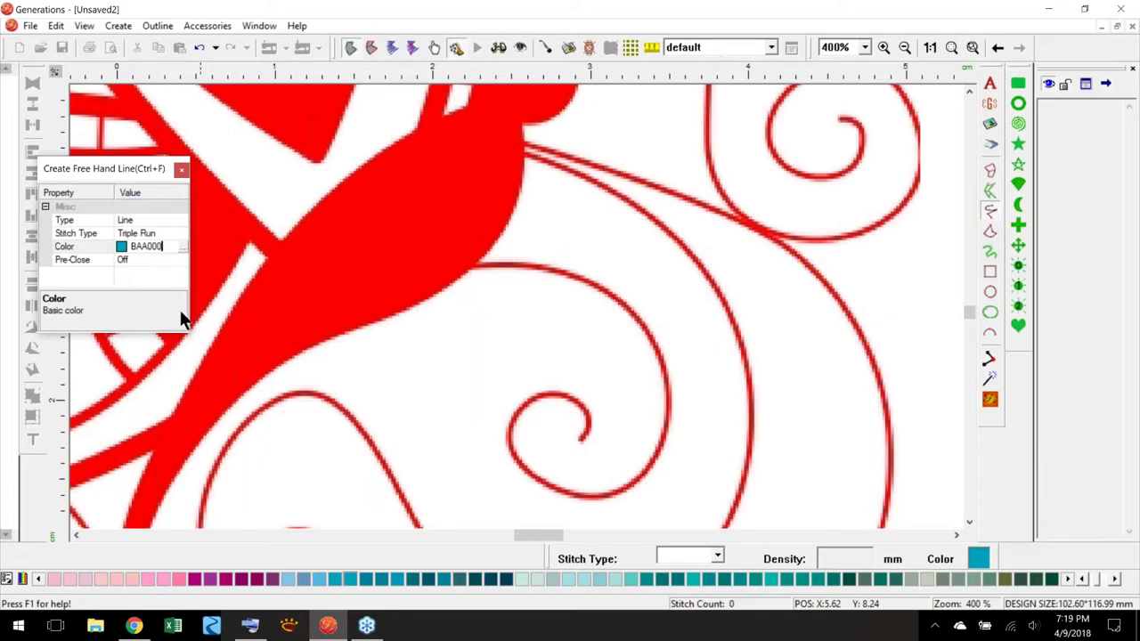
click(145, 260)
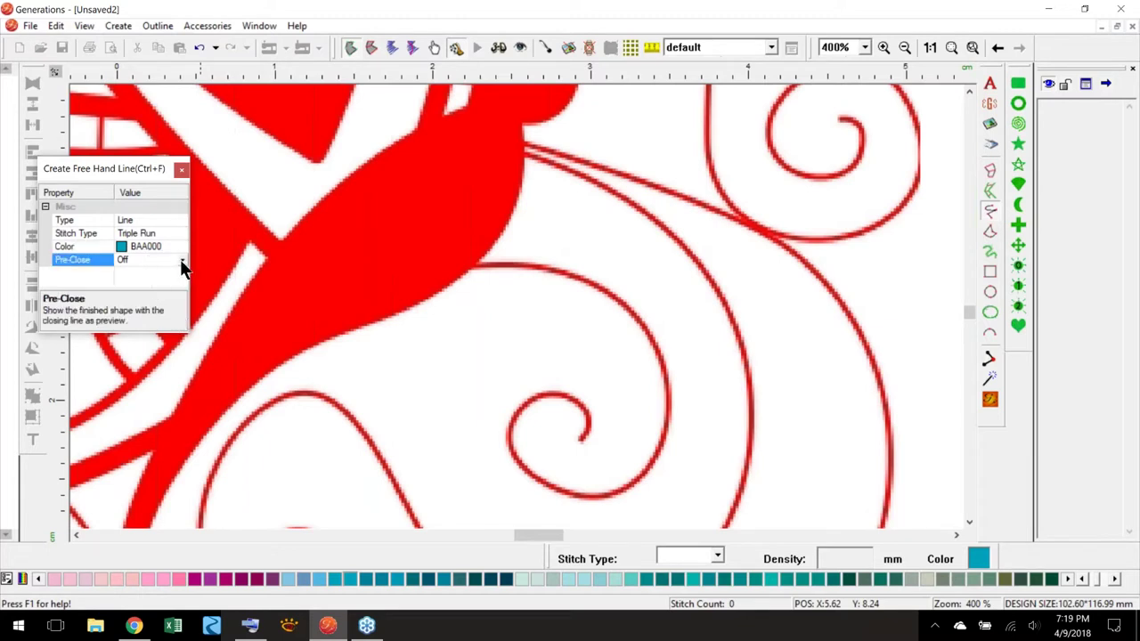
click(181, 261)
click(167, 273)
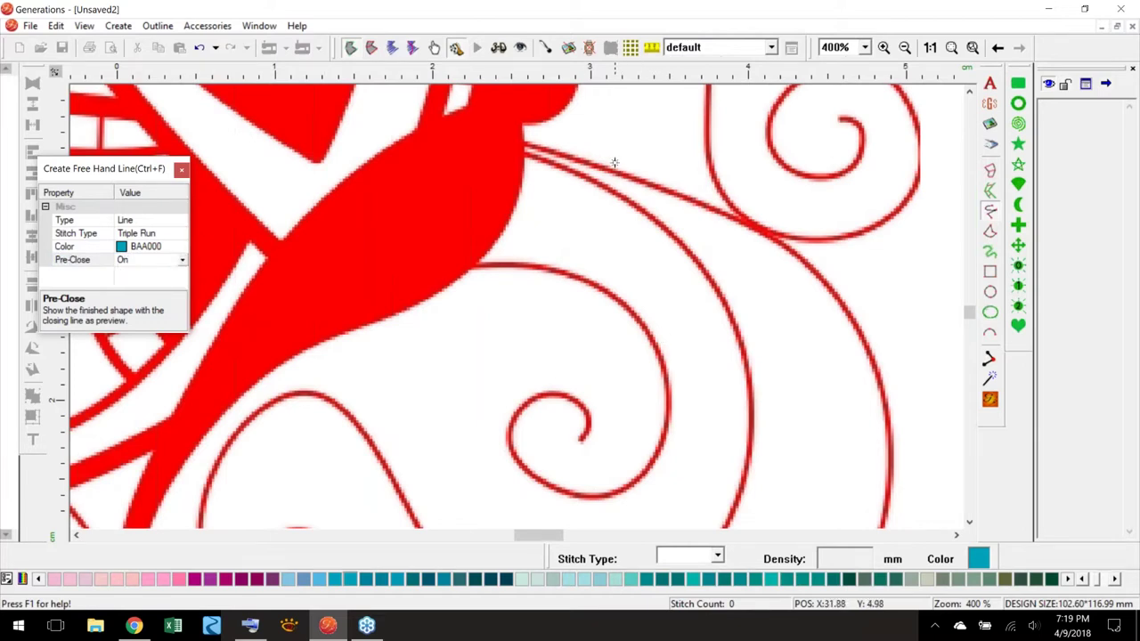
- Draw a trial closed freehand loop beside the butterfly's body and delete it
mouse_move(520, 141)
mouse_down()
mouse_move(622, 162)
mouse_move(704, 260)
mouse_move(710, 288)
mouse_up()
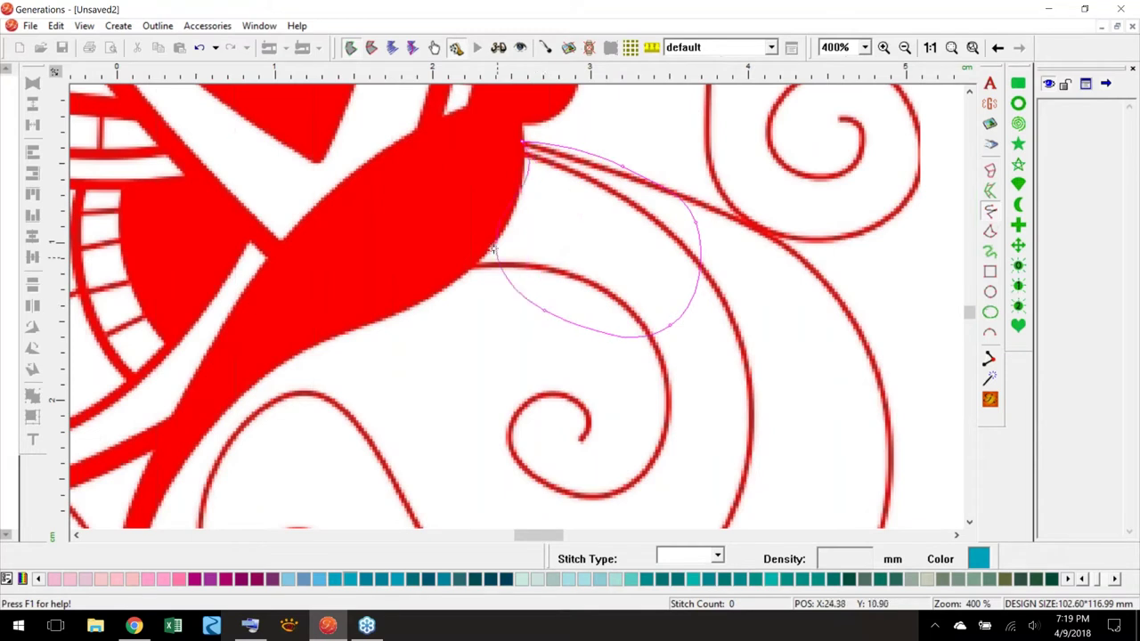
right_click(522, 187)
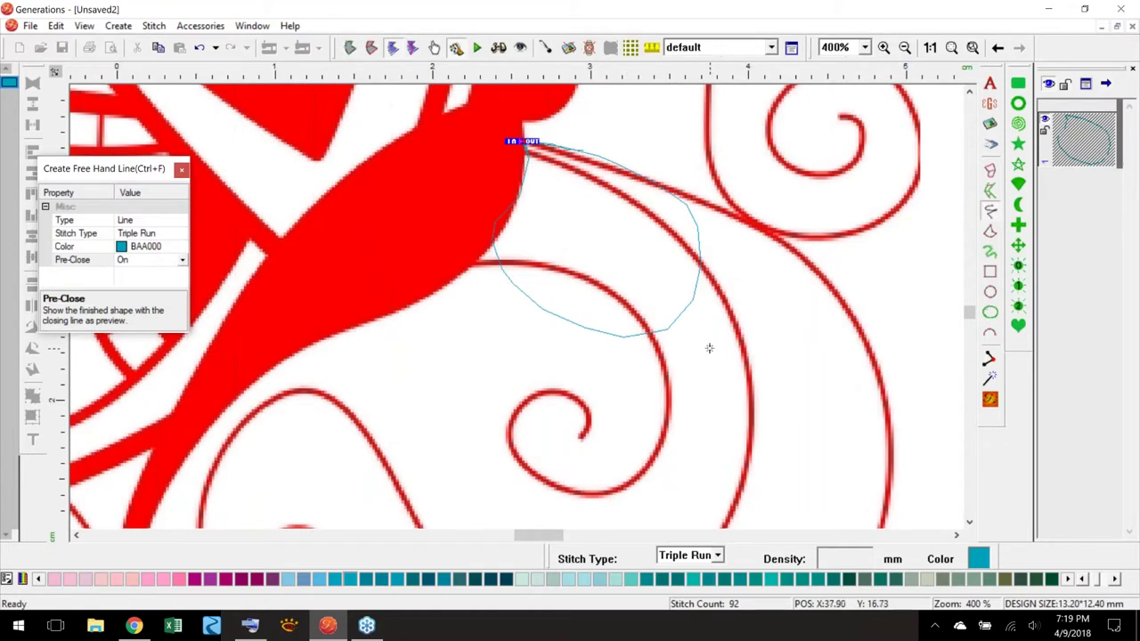
key(Escape)
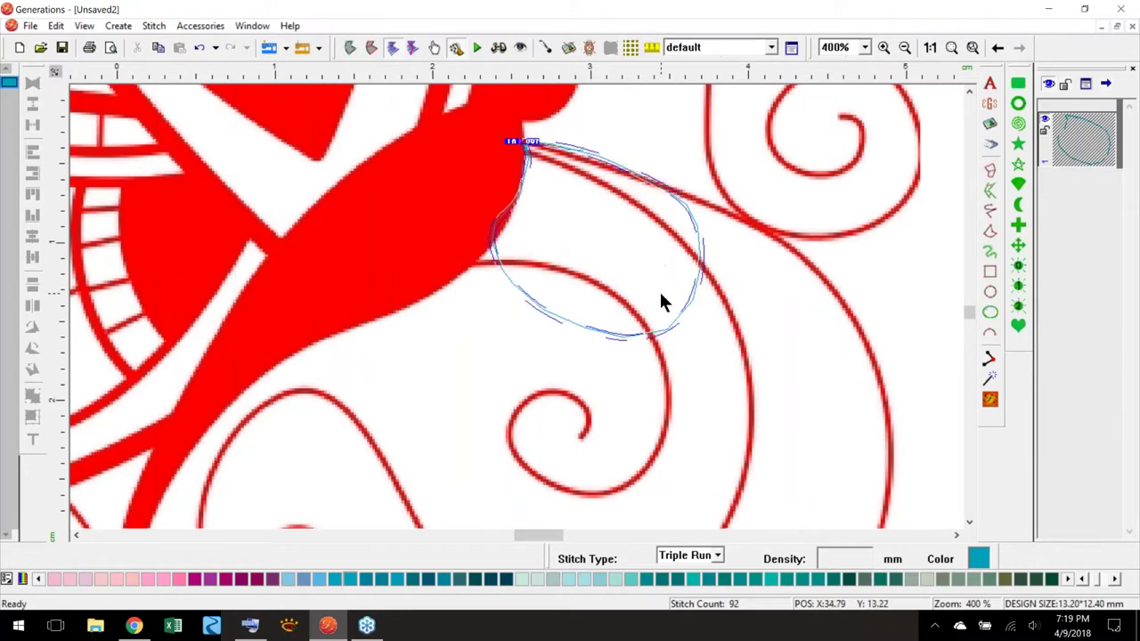
key(Delete)
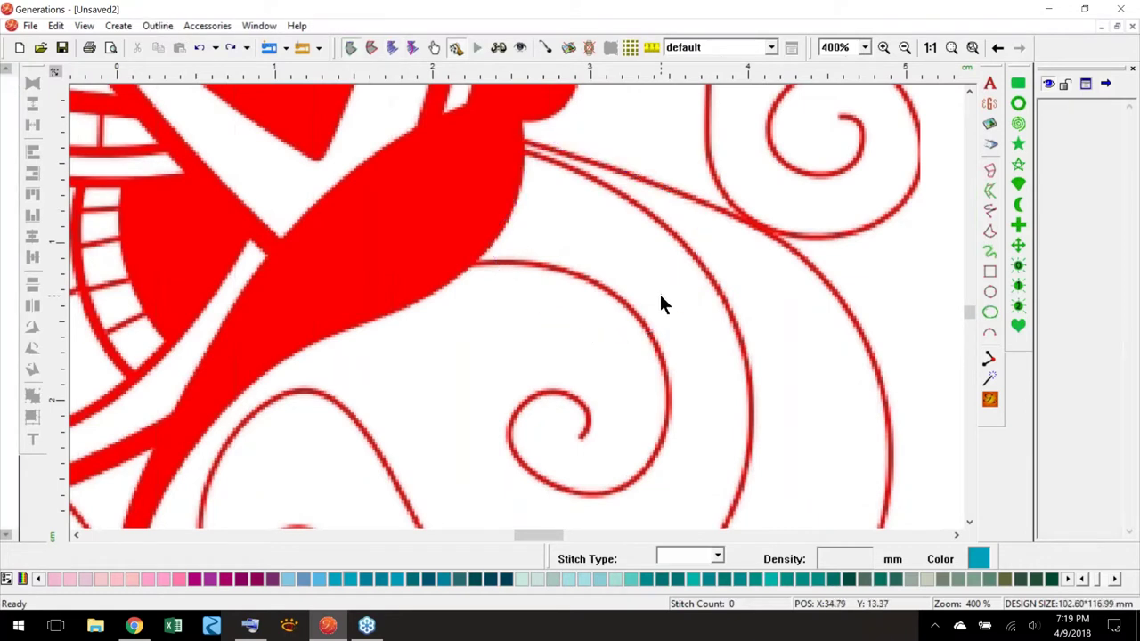
- Start a new Triple Run freehand line with Pre-Close set to Off
click(989, 211)
click(149, 258)
click(182, 259)
click(163, 281)
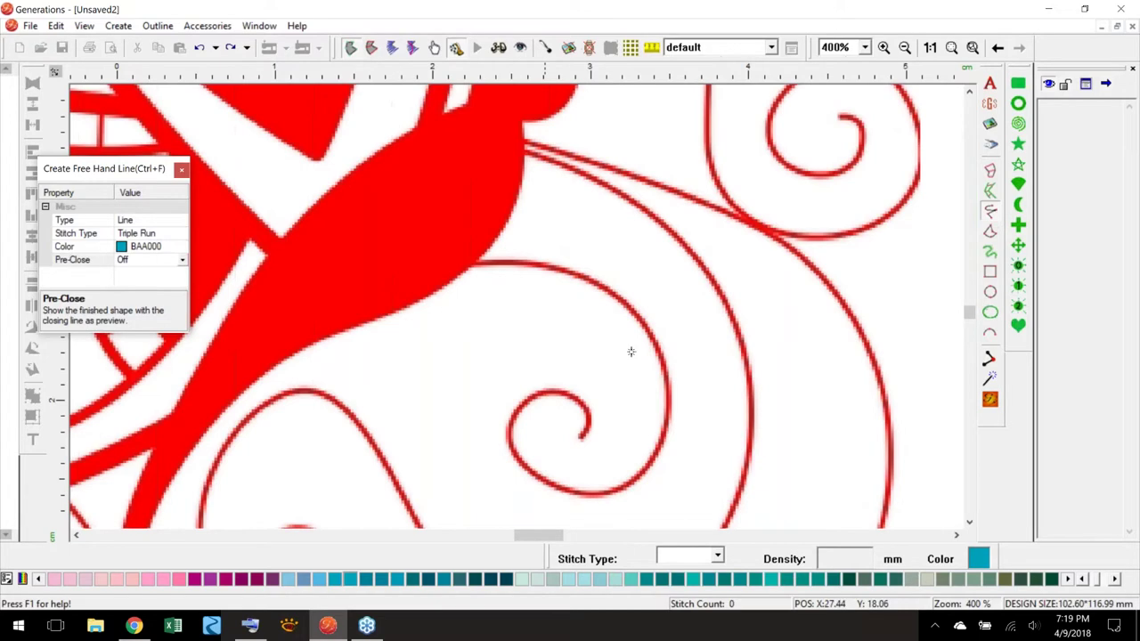
- Trace the long outer scroll from its bottom spiral up to the butterfly's body, as a freehand line about 52 by 55 mm overall
drag(968, 308, 968, 325)
drag(546, 532, 532, 535)
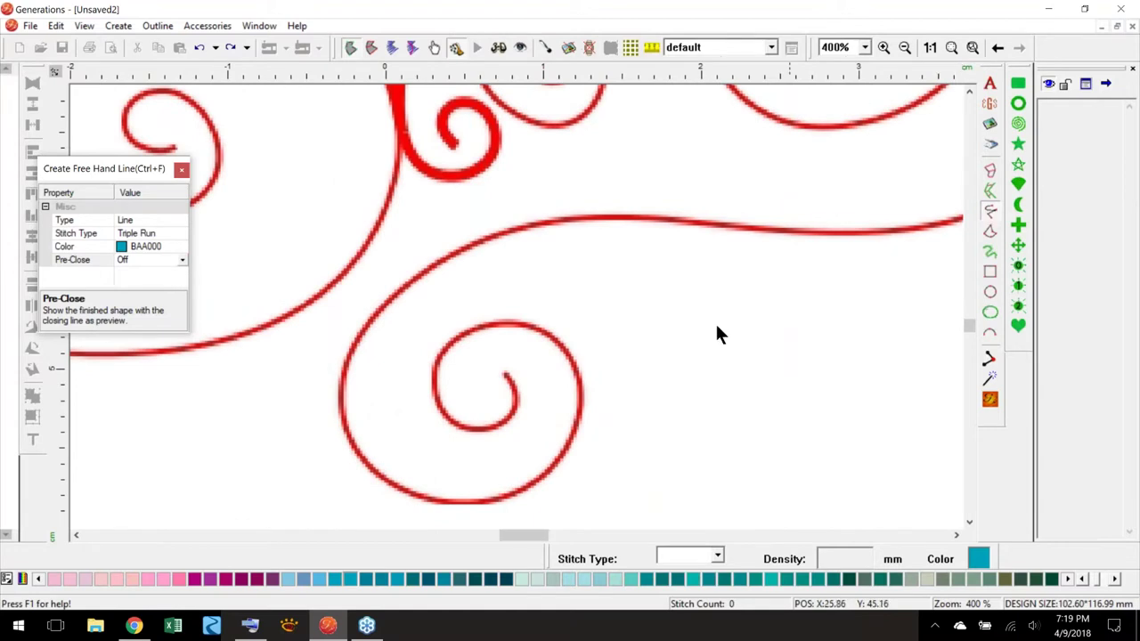
mouse_move(505, 374)
mouse_down()
mouse_move(517, 400)
mouse_move(482, 432)
mouse_move(437, 401)
mouse_move(443, 348)
mouse_move(509, 324)
mouse_up()
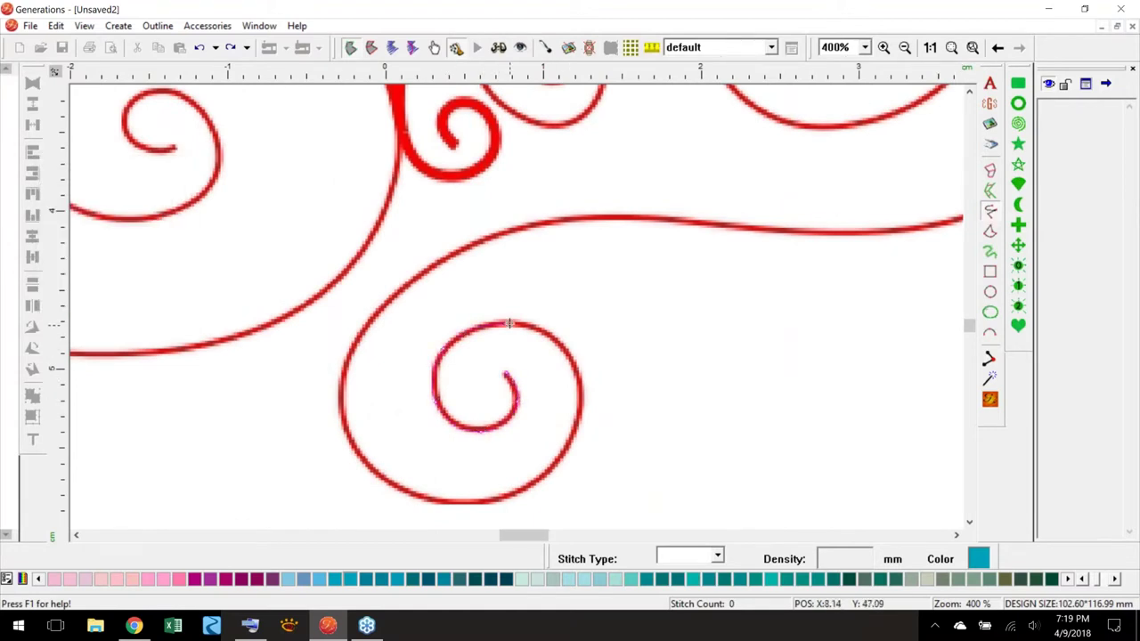
key(BackSpace)
key(BackSpace)
key(BackSpace)
mouse_move(492, 417)
mouse_down()
mouse_move(510, 415)
mouse_move(467, 427)
mouse_move(440, 406)
mouse_move(445, 349)
mouse_move(474, 330)
mouse_move(494, 339)
mouse_move(458, 374)
mouse_move(466, 418)
mouse_move(496, 430)
mouse_move(510, 422)
mouse_move(517, 369)
mouse_move(518, 400)
mouse_move(491, 428)
mouse_move(464, 428)
mouse_move(439, 409)
mouse_move(437, 357)
mouse_move(489, 322)
mouse_move(566, 335)
mouse_move(577, 425)
mouse_move(549, 474)
mouse_move(463, 501)
mouse_move(359, 461)
mouse_move(340, 392)
mouse_up()
mouse_move(385, 303)
mouse_down()
mouse_move(499, 233)
mouse_move(638, 219)
mouse_move(877, 232)
mouse_move(962, 208)
mouse_move(829, 182)
mouse_move(788, 159)
mouse_move(836, 104)
mouse_move(852, 110)
mouse_move(858, 90)
mouse_move(880, 237)
mouse_move(867, 112)
mouse_move(853, 89)
mouse_move(773, 394)
mouse_move(509, 292)
mouse_up()
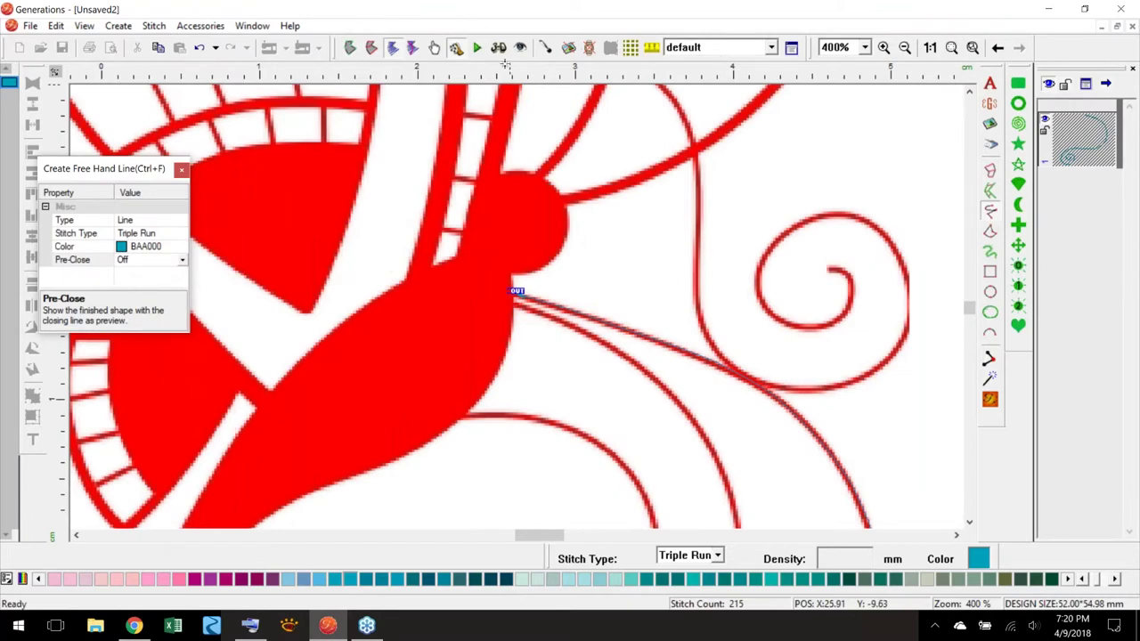
drag(971, 304, 970, 309)
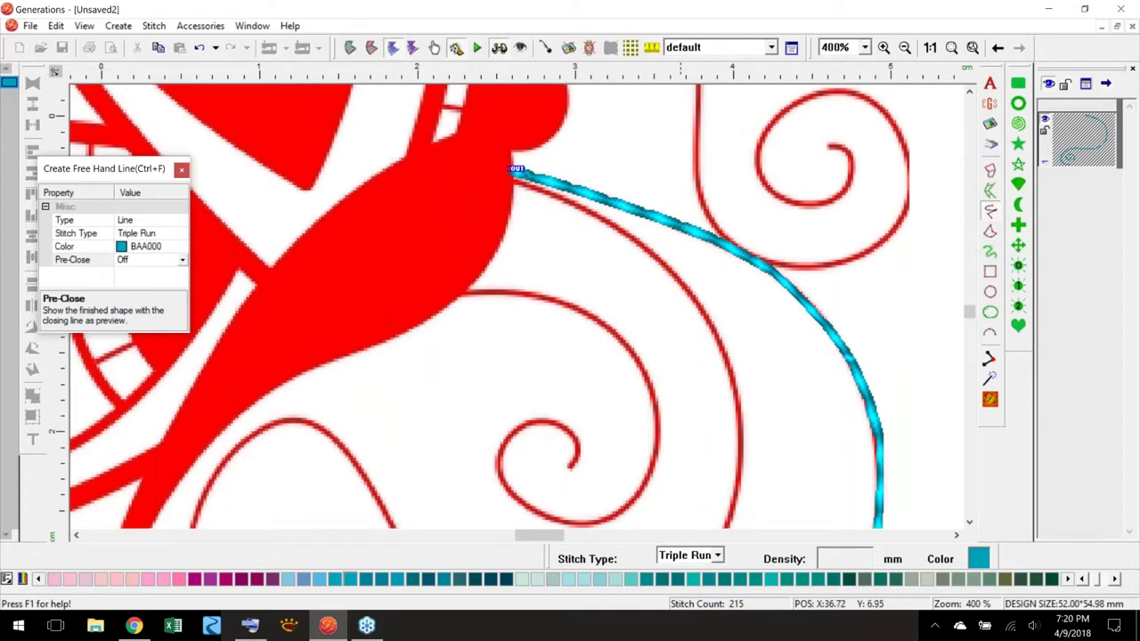
click(169, 233)
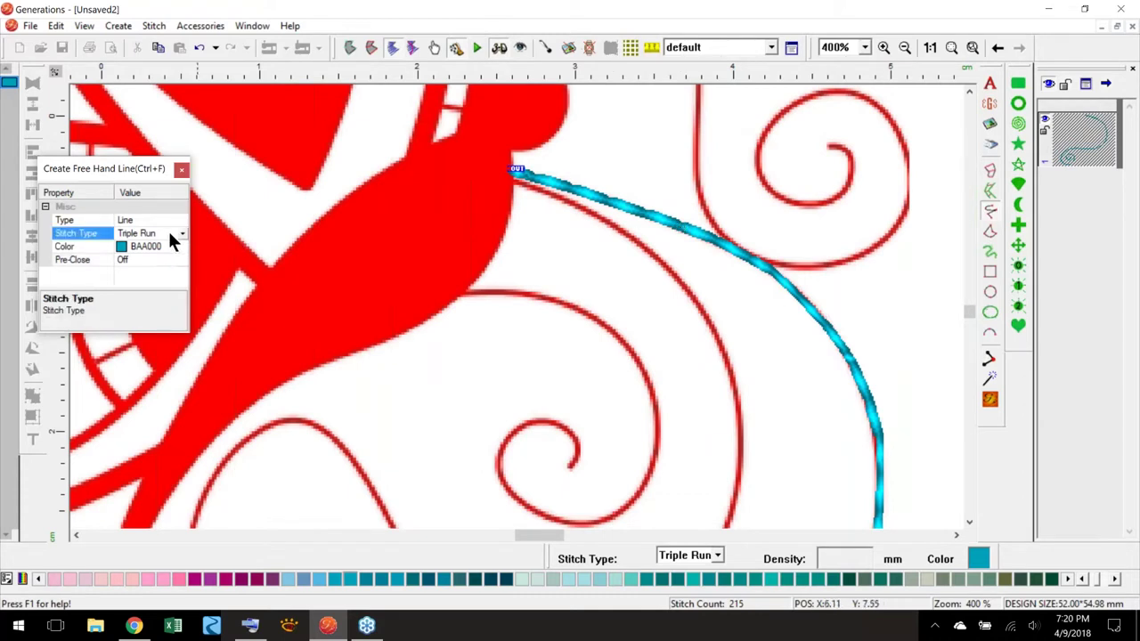
click(182, 234)
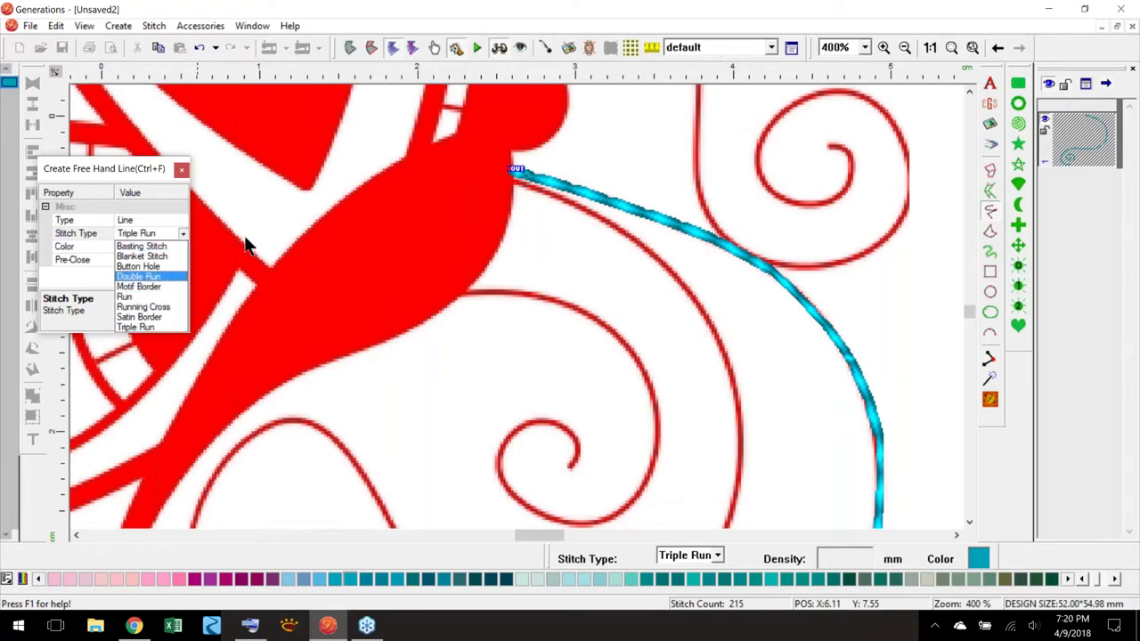
click(287, 212)
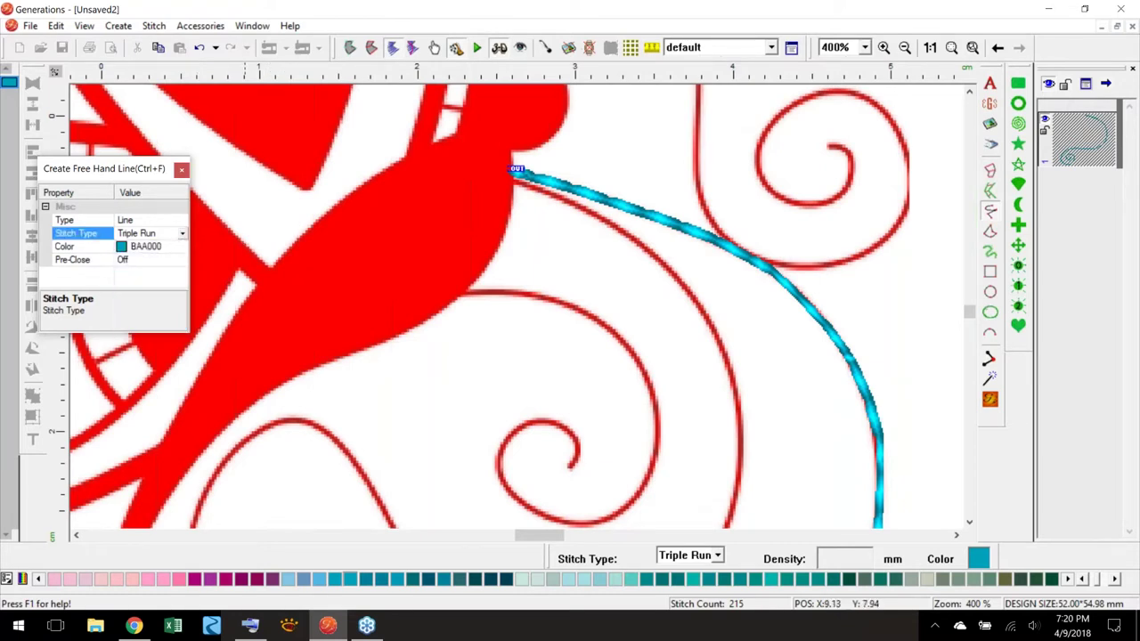
key(Return)
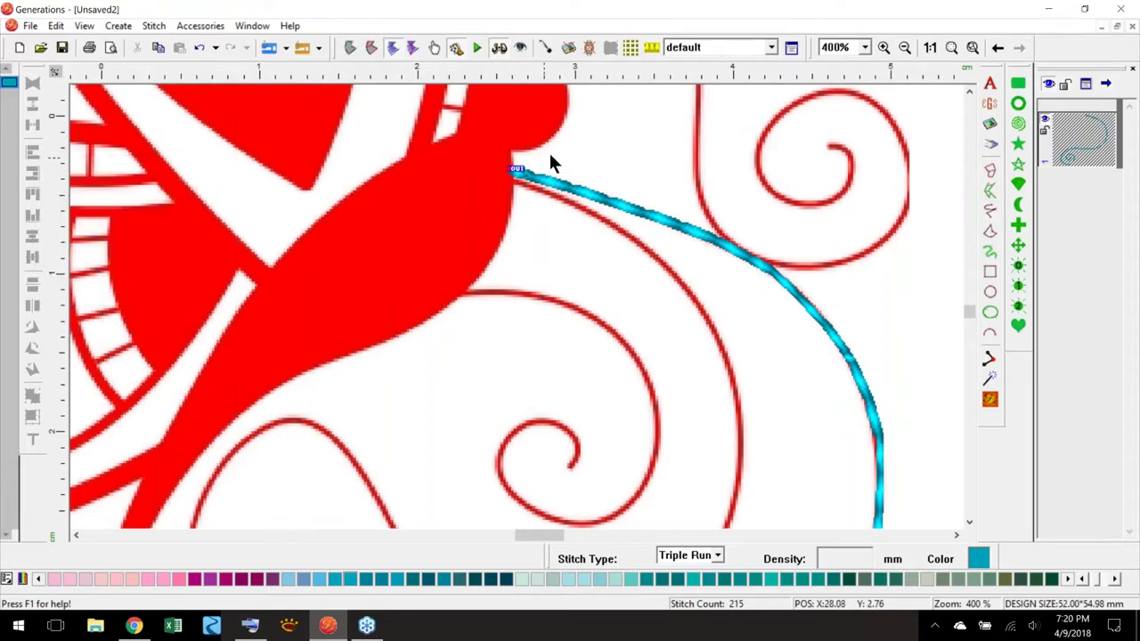
- Draw a freehand Run connector about 1.1 mm long at the body, from the outer scroll's end to the next scroll's start
click(876, 269)
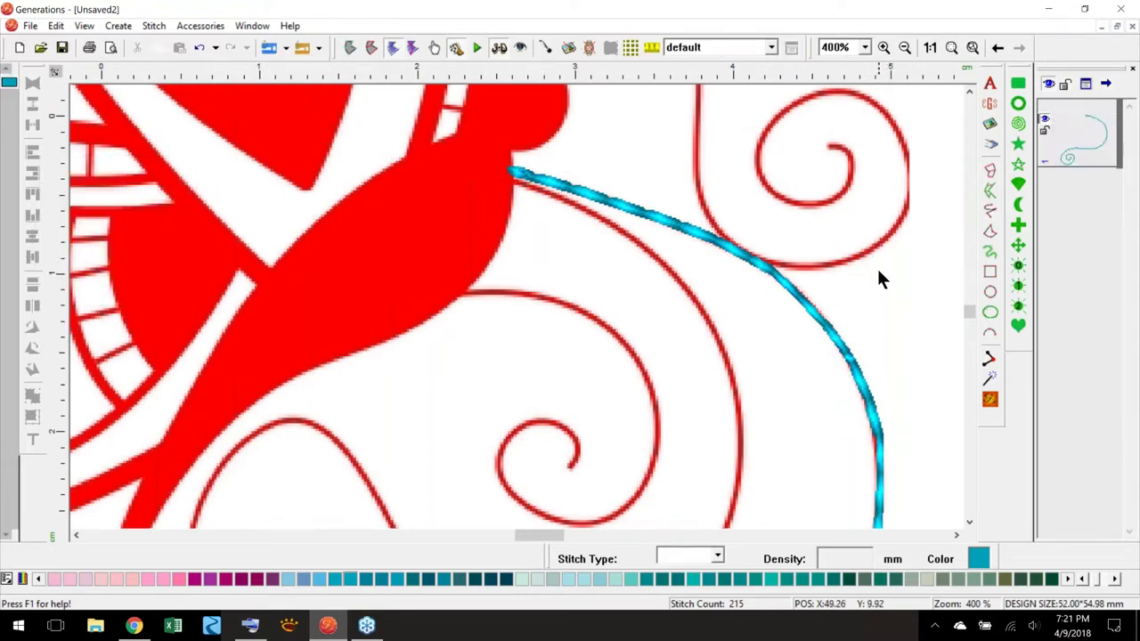
click(989, 210)
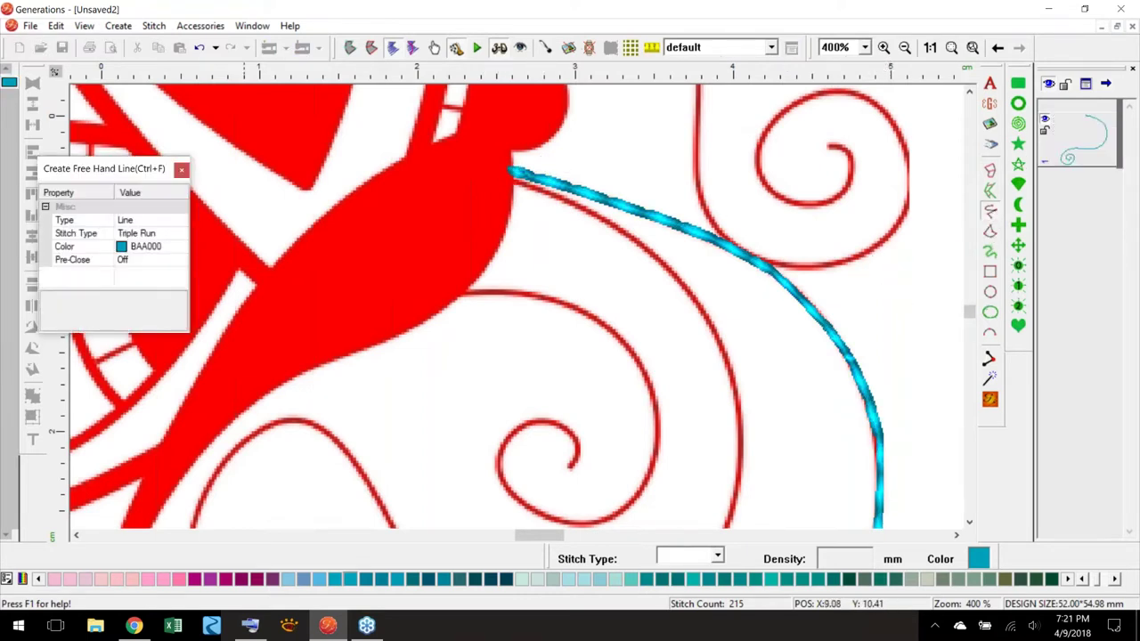
click(156, 233)
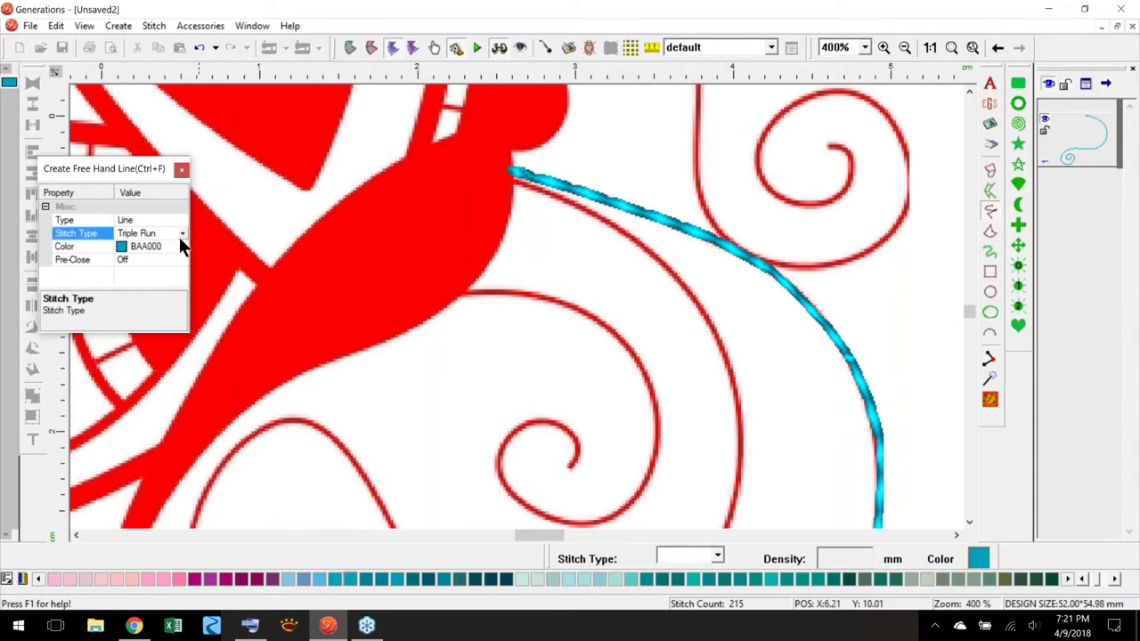
click(181, 234)
click(133, 296)
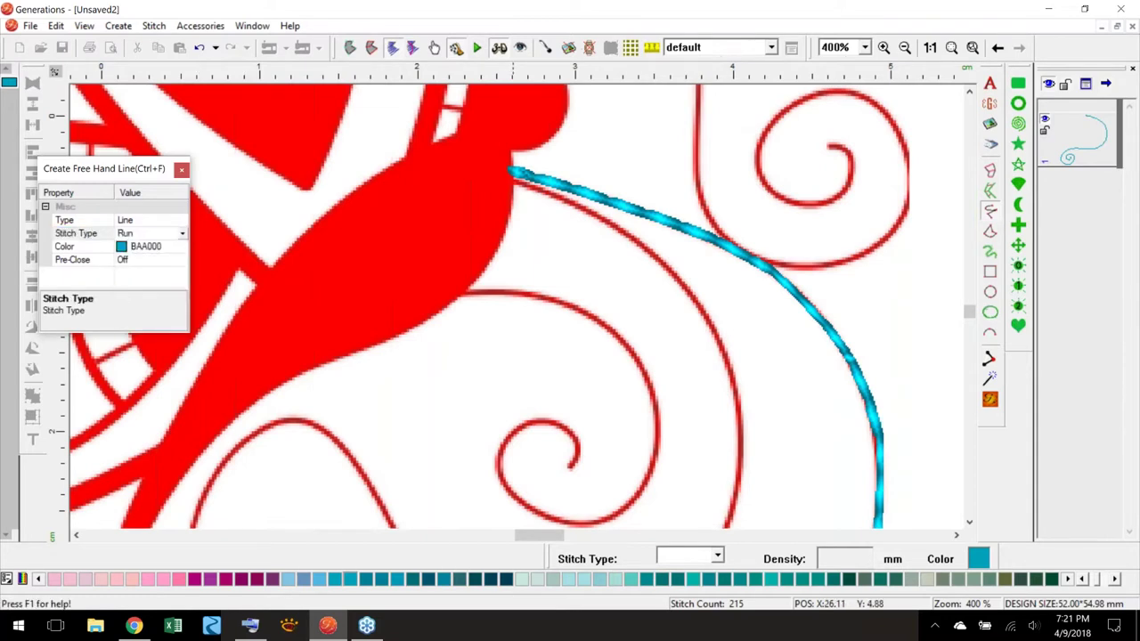
click(509, 166)
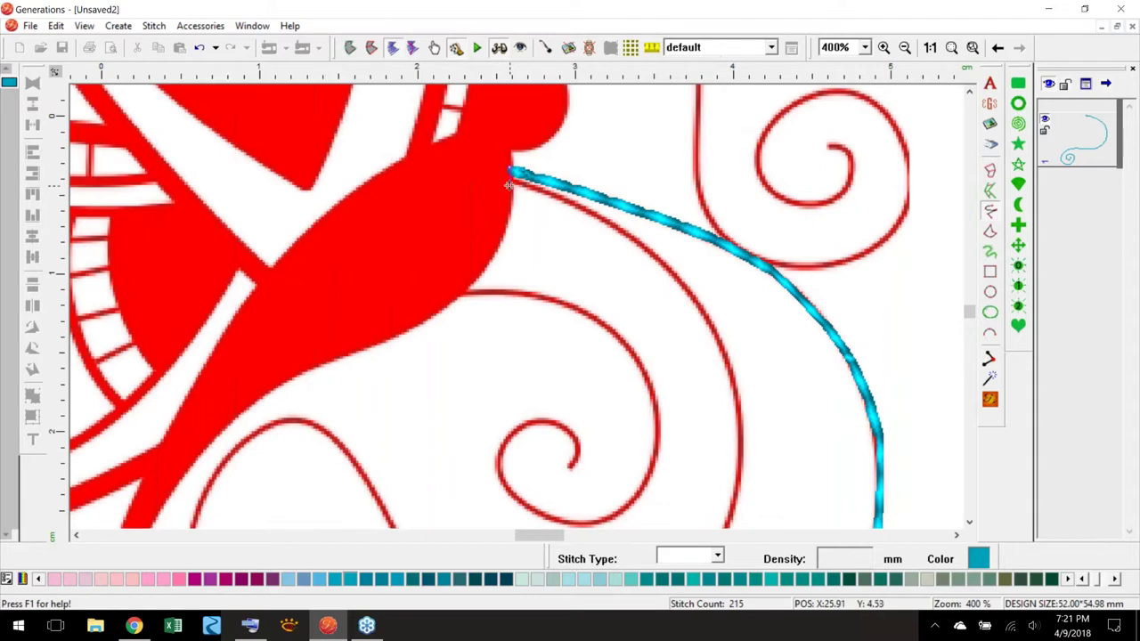
click(508, 185)
key(Escape)
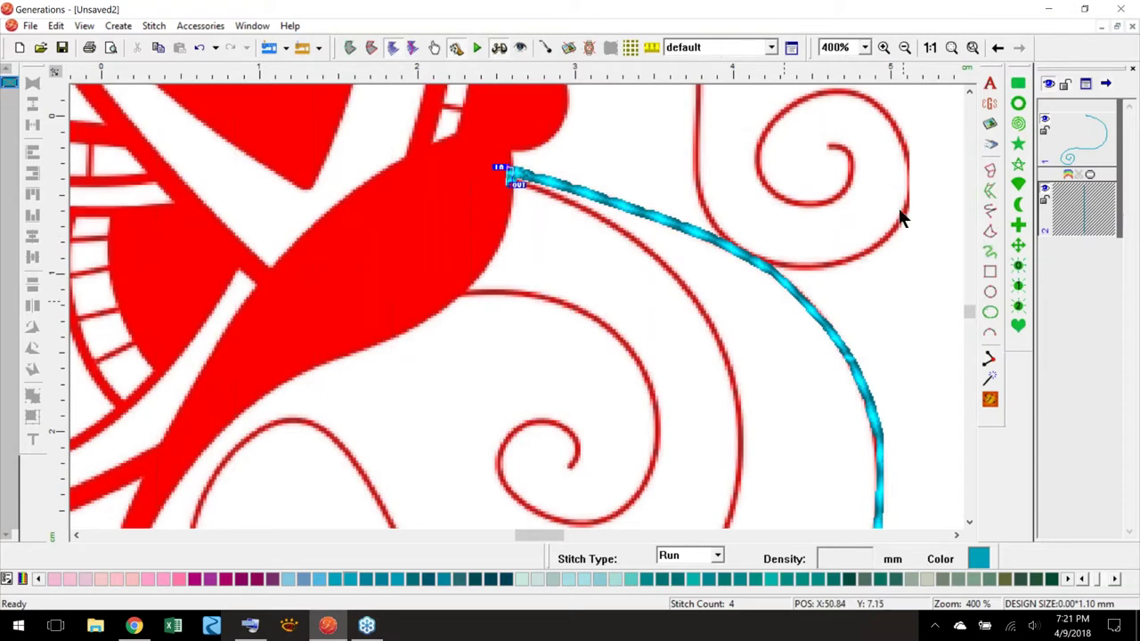
- Trace the next scroll inward from the body to its spiral as a Triple Run freehand line about 35 by 30.5 mm overall
click(893, 285)
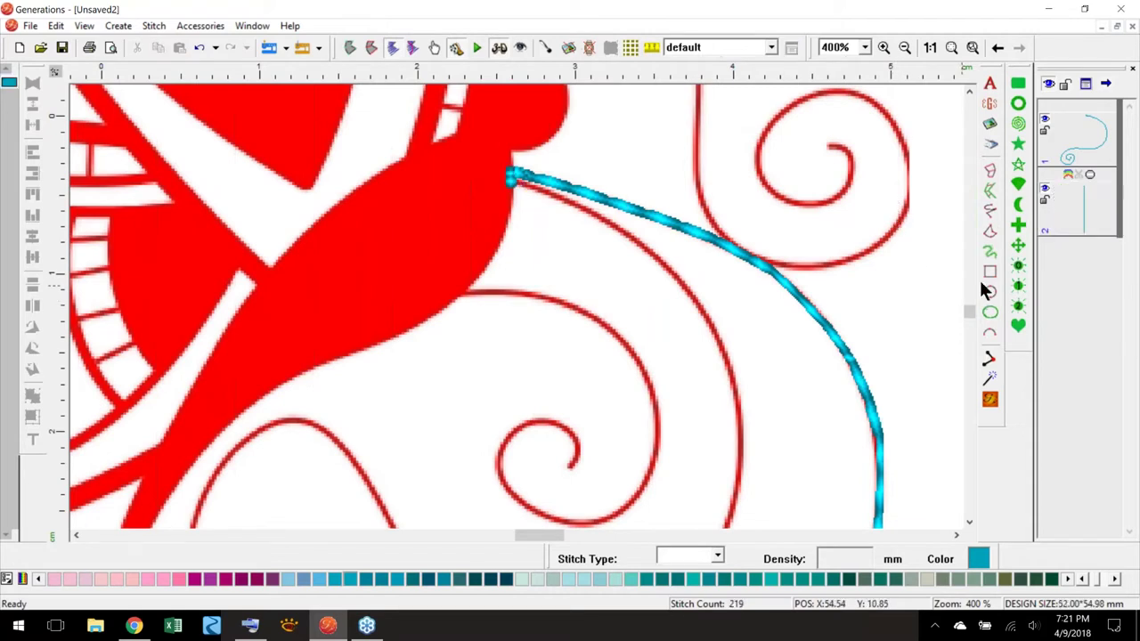
click(990, 211)
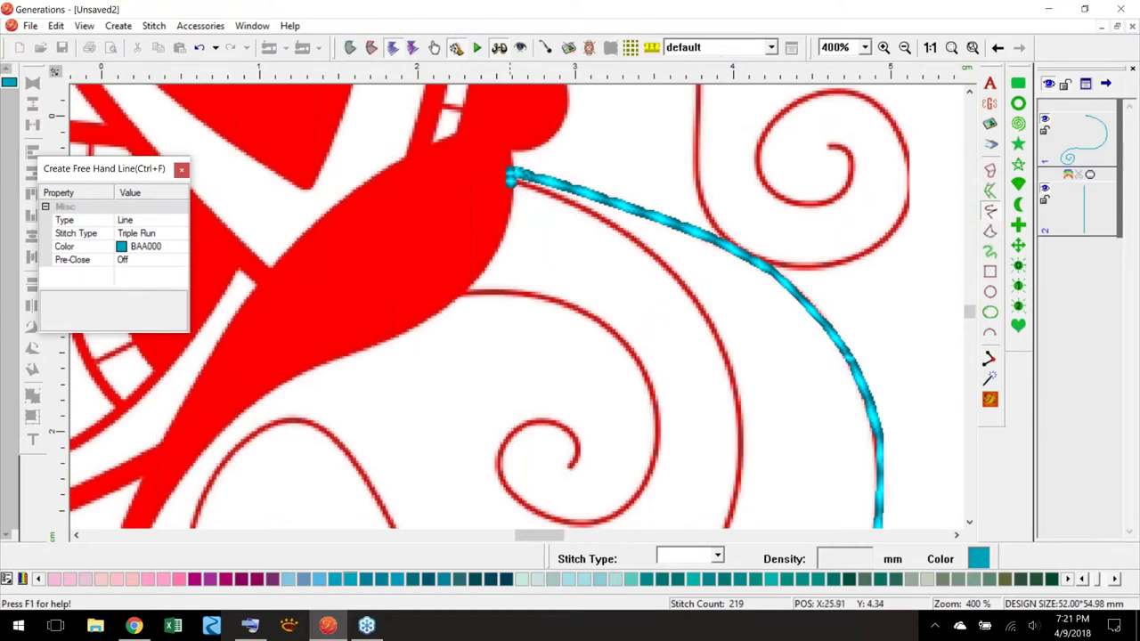
click(511, 181)
mouse_move(540, 187)
mouse_down()
mouse_move(666, 263)
mouse_move(722, 340)
mouse_move(739, 418)
mouse_up()
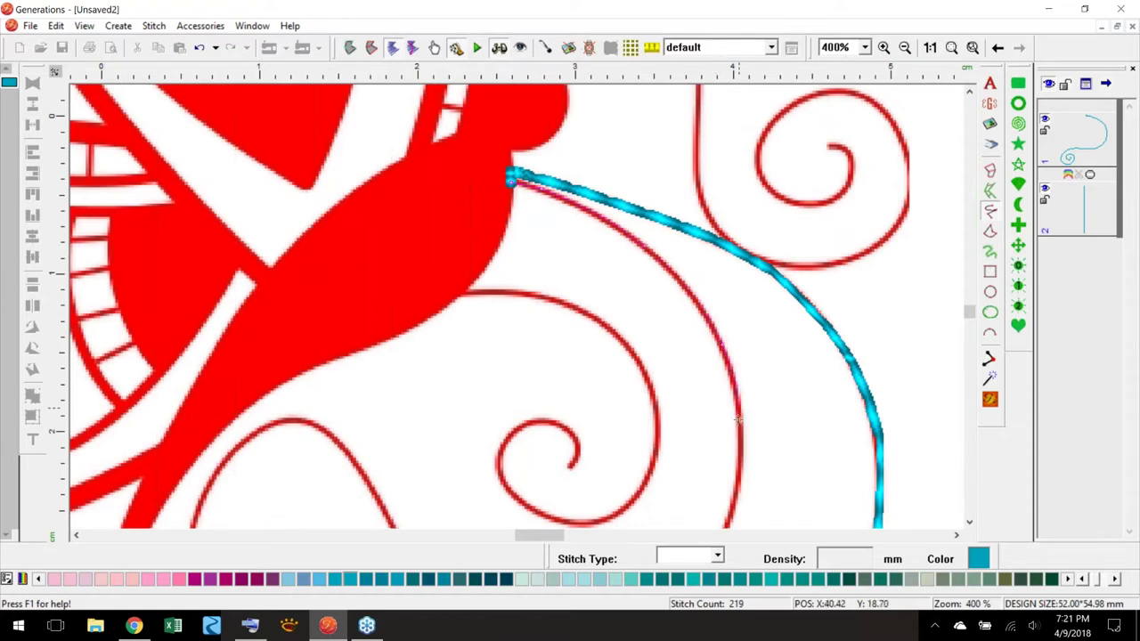
click(737, 473)
click(683, 320)
mouse_move(554, 381)
mouse_down()
mouse_move(477, 361)
mouse_move(415, 292)
mouse_move(348, 176)
mouse_move(319, 149)
mouse_move(280, 138)
mouse_move(200, 218)
mouse_move(194, 319)
mouse_move(262, 381)
mouse_move(319, 347)
mouse_up()
mouse_move(316, 294)
mouse_down()
mouse_move(264, 280)
mouse_move(251, 297)
mouse_move(259, 335)
mouse_move(290, 333)
mouse_up()
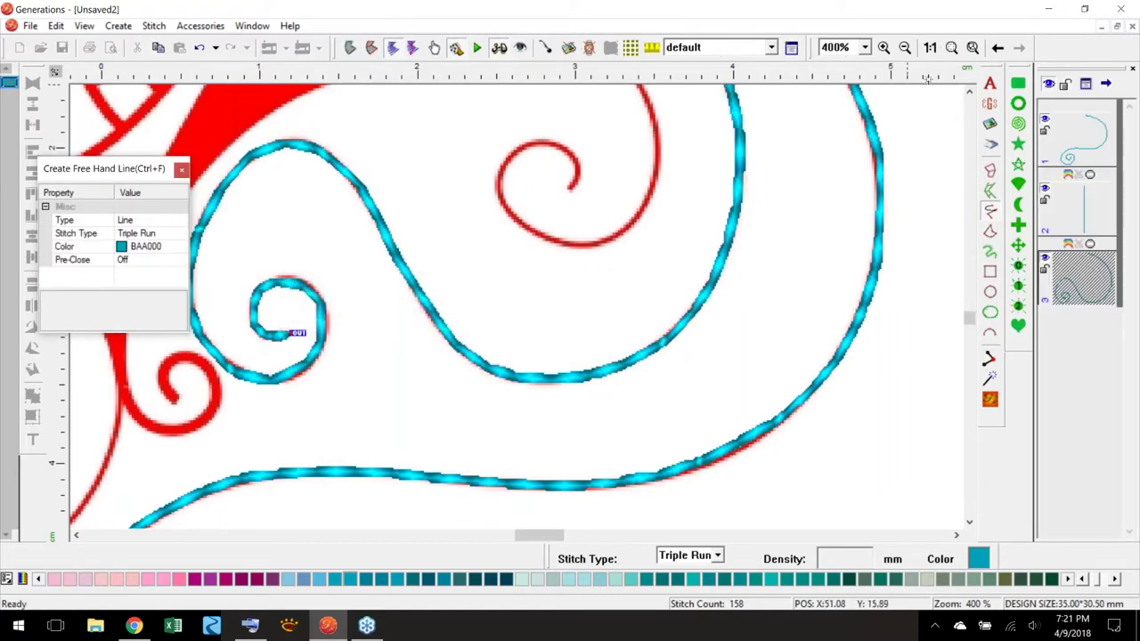
- Move the second scroll's exit point from its spiral back to its starting point at the body
click(972, 47)
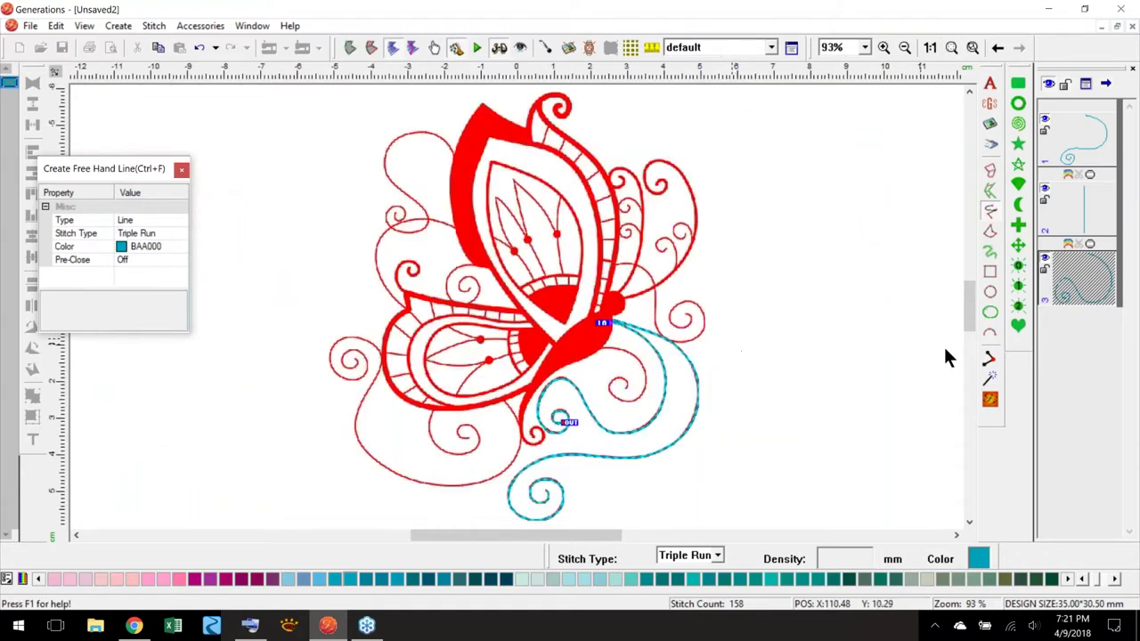
scroll(968, 308, down, 1)
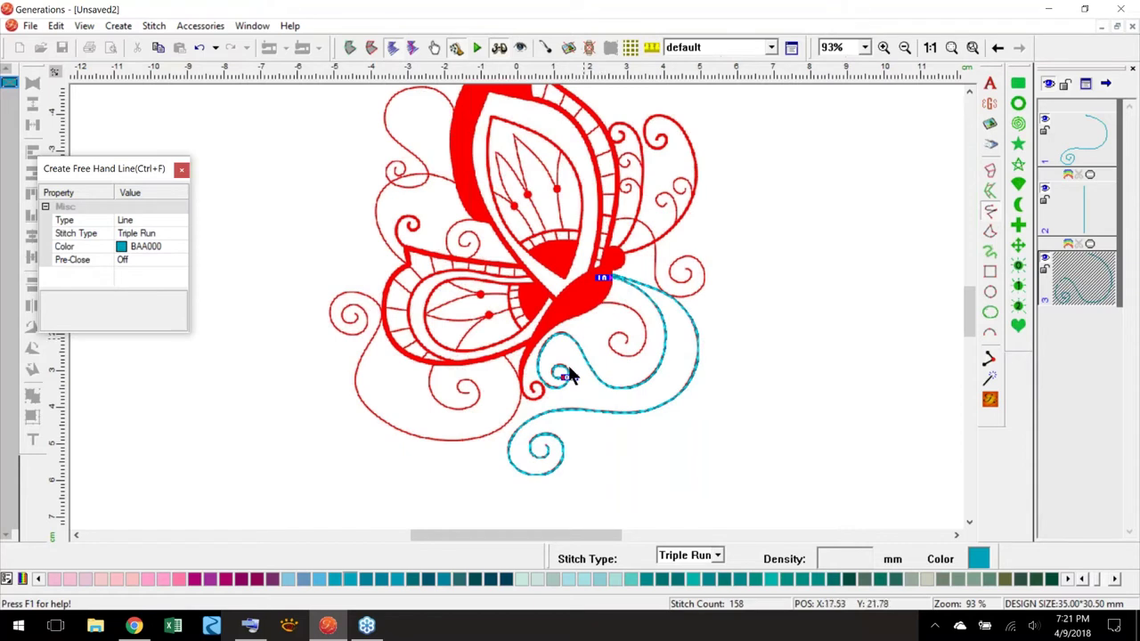
key(Return)
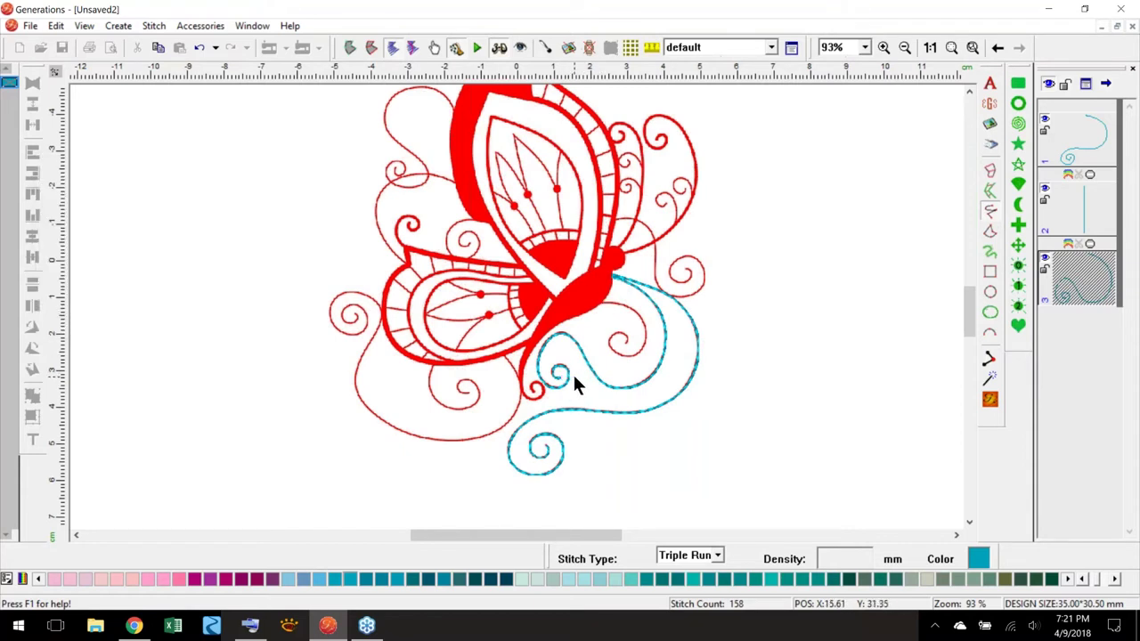
click(573, 378)
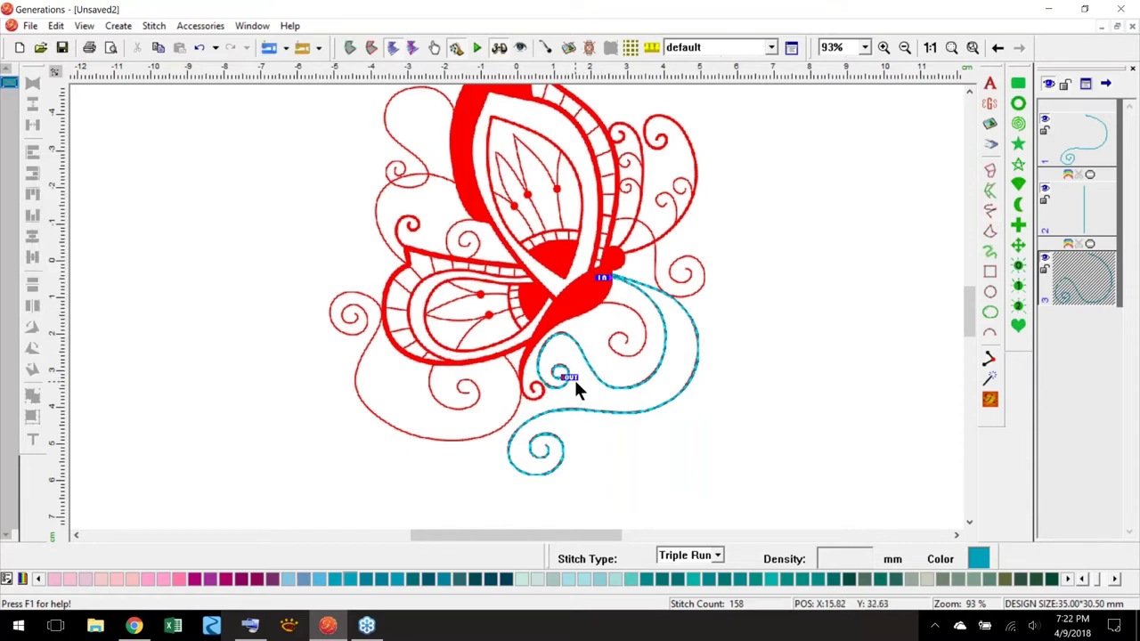
drag(570, 375, 616, 277)
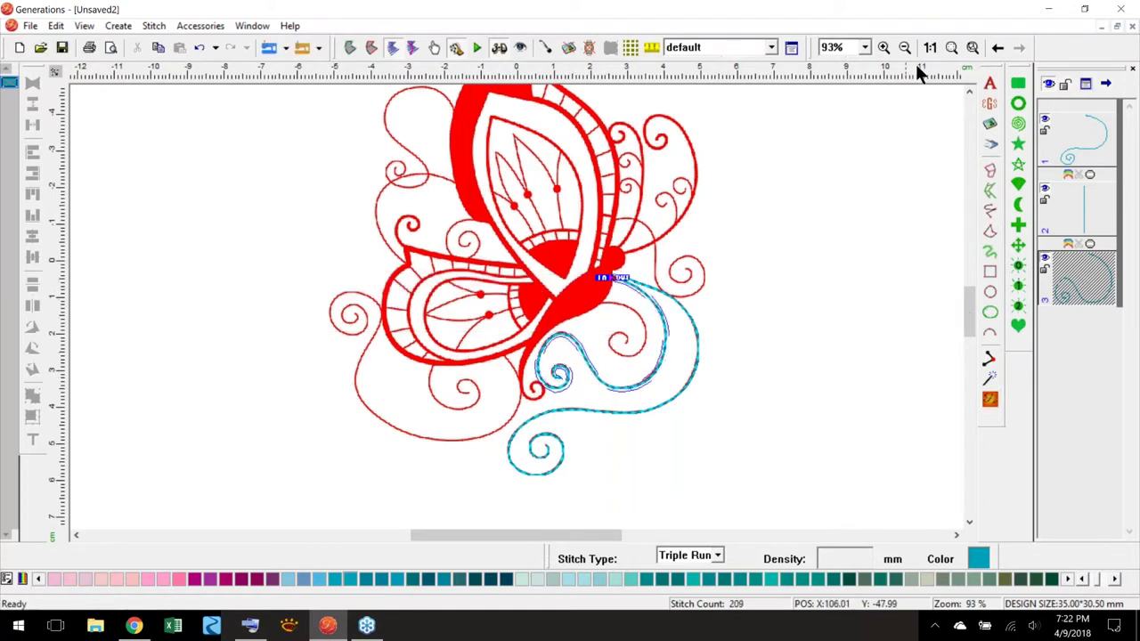
- Draw a freehand Run connector about 3.5 by 7 mm along the body's edge, from the second scroll's start to the small inner scroll
click(997, 50)
drag(531, 534, 553, 534)
drag(970, 304, 970, 308)
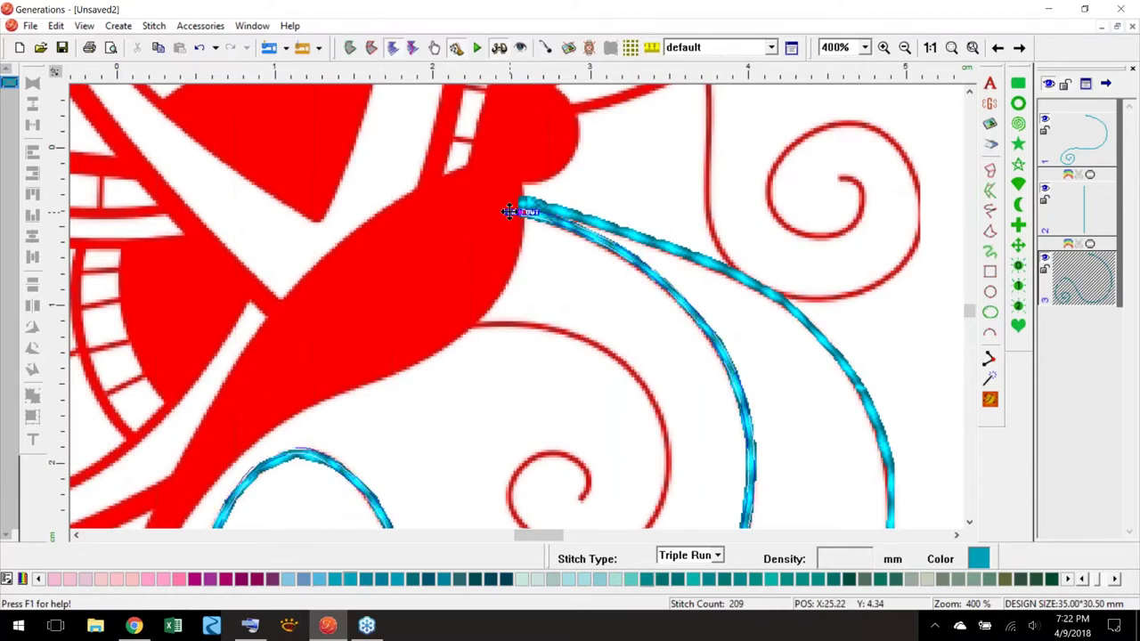
click(935, 257)
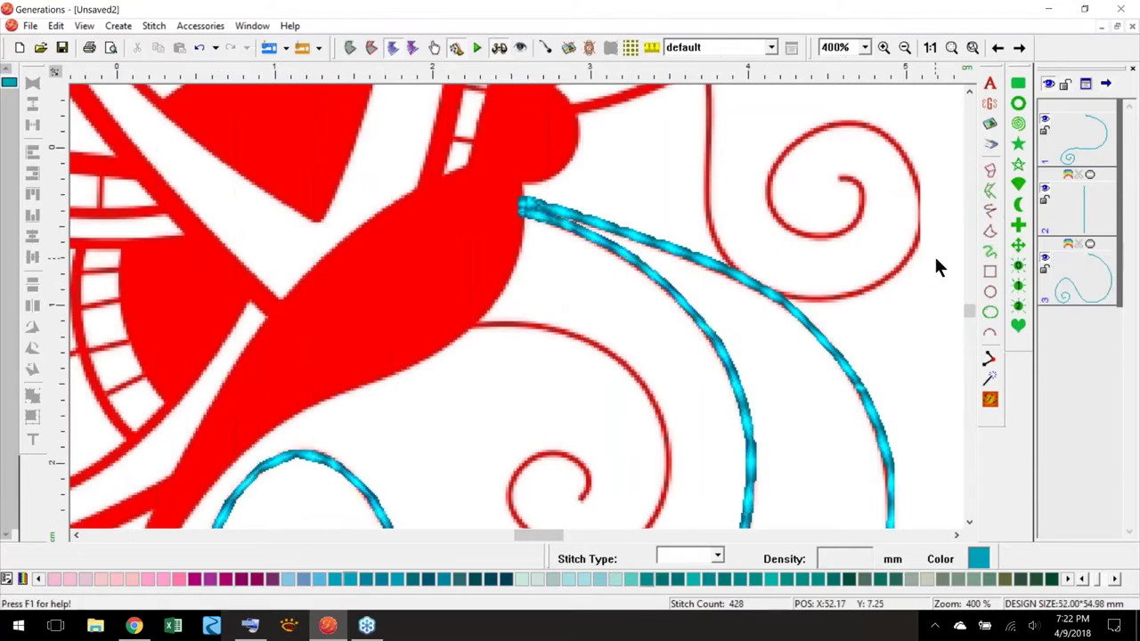
click(988, 211)
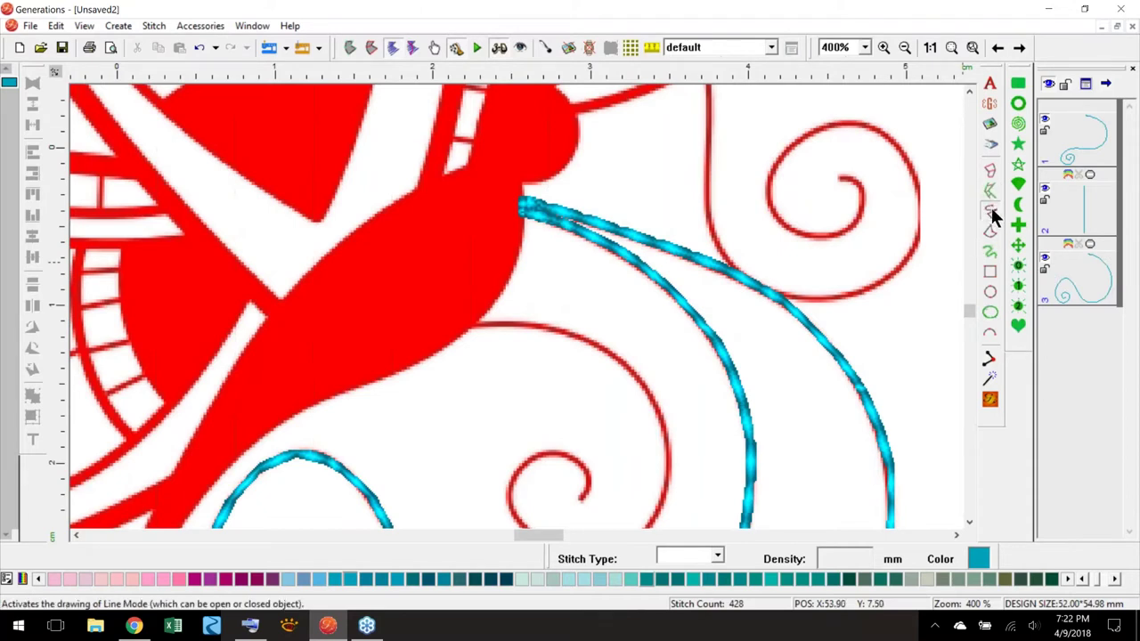
click(162, 233)
click(178, 234)
click(140, 297)
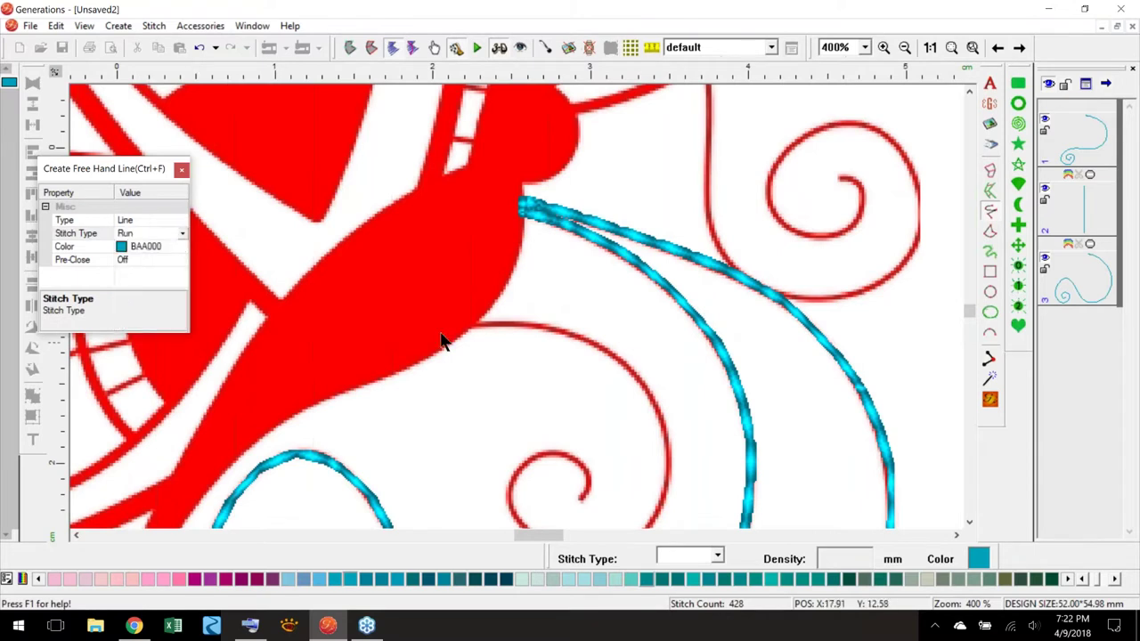
mouse_move(522, 212)
mouse_down()
mouse_move(516, 250)
mouse_move(468, 321)
mouse_up()
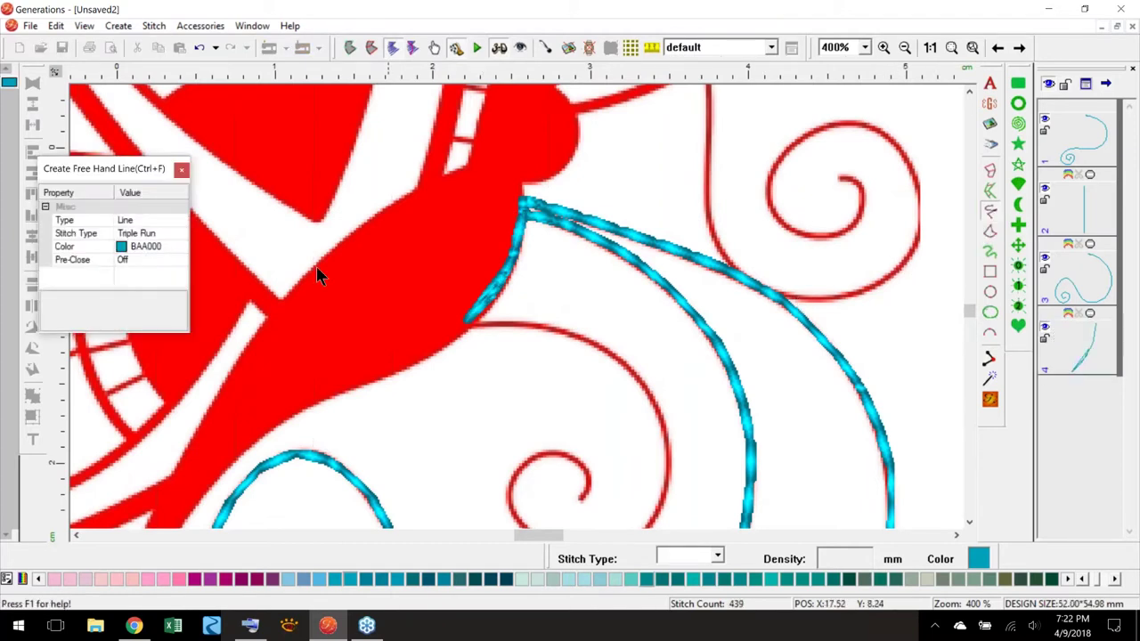
- Trace the small inner scroll from the body to its spiral center as a Triple Run freehand line about 12.8 by 14.9 mm
click(171, 231)
click(182, 234)
click(183, 234)
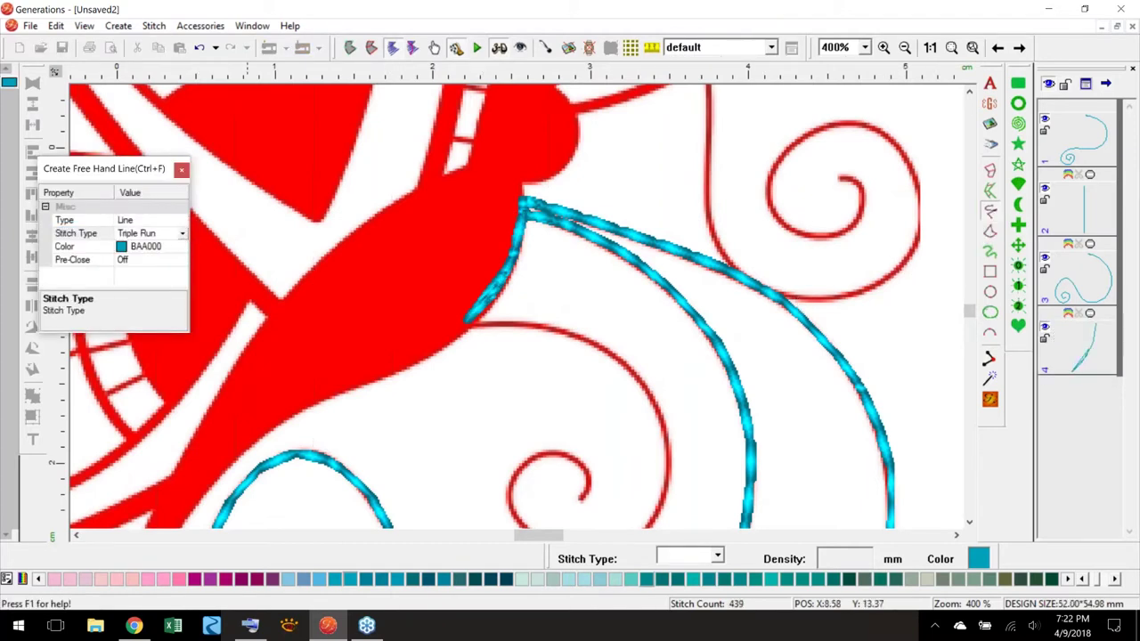
mouse_move(468, 321)
mouse_down()
mouse_move(532, 320)
mouse_move(581, 337)
mouse_up()
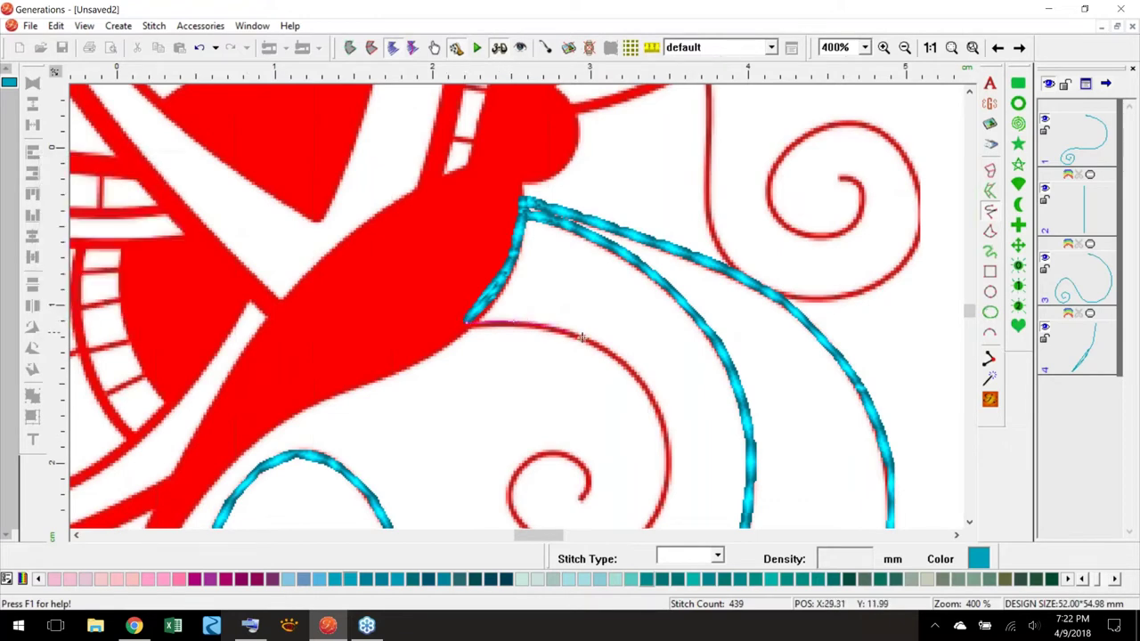
click(658, 508)
scroll(654, 518, down, 2)
click(587, 243)
drag(587, 243, 522, 212)
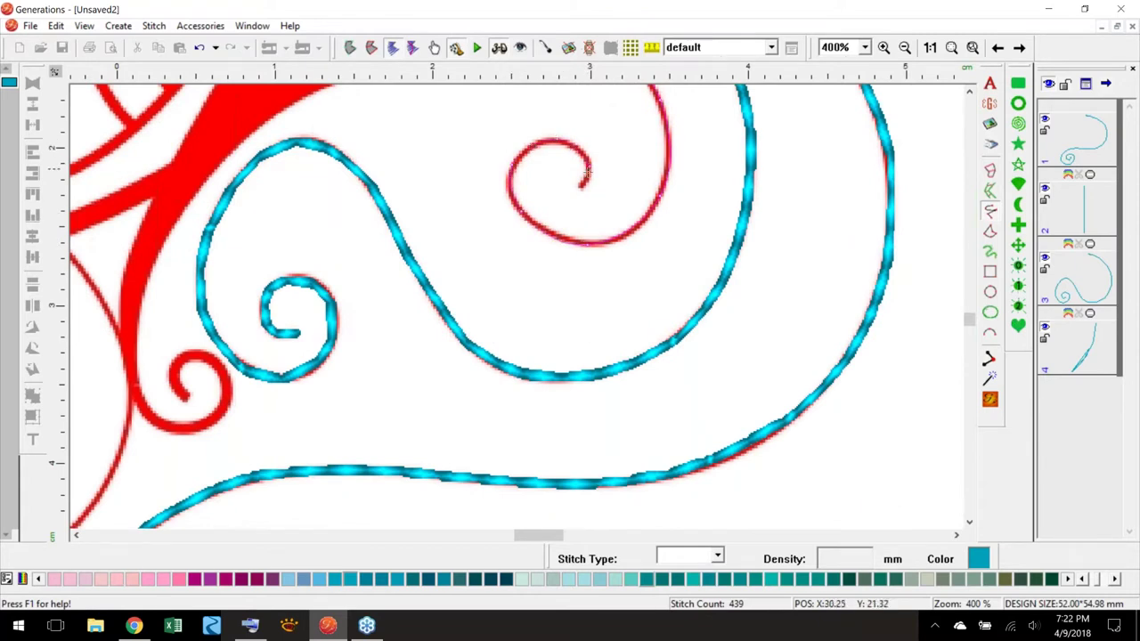
drag(577, 188, 579, 188)
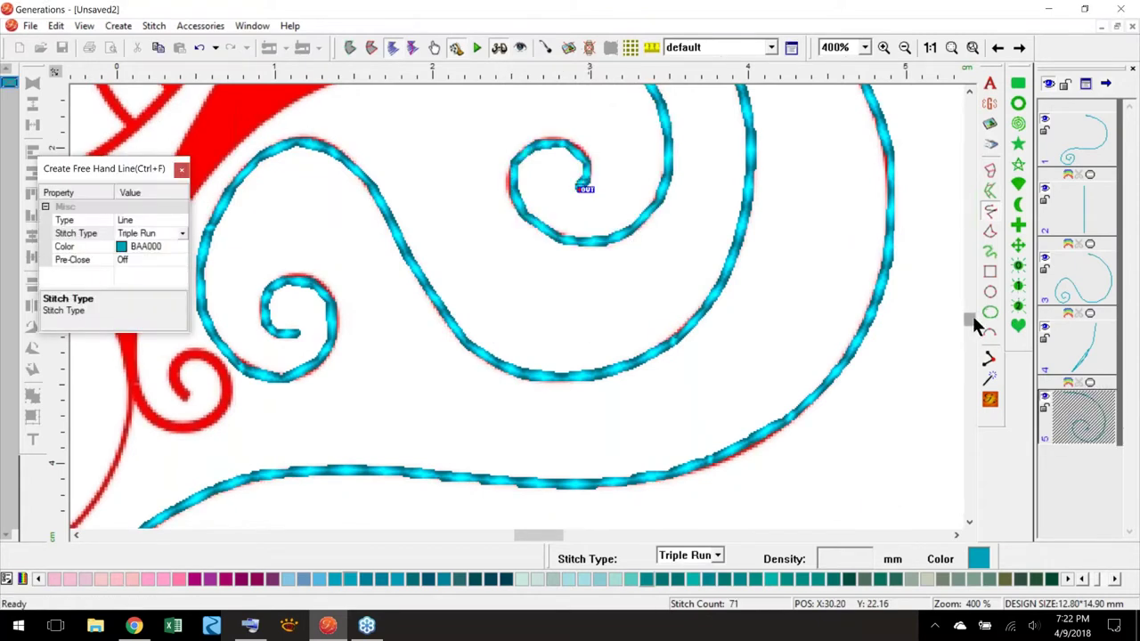
click(950, 47)
key(Escape)
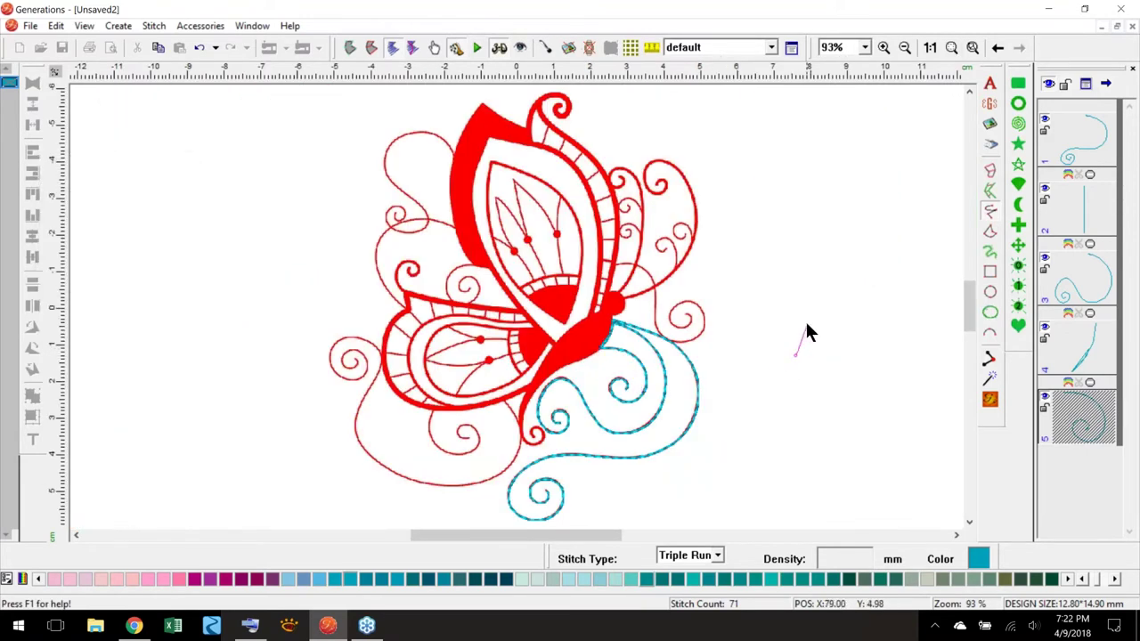
key(Escape)
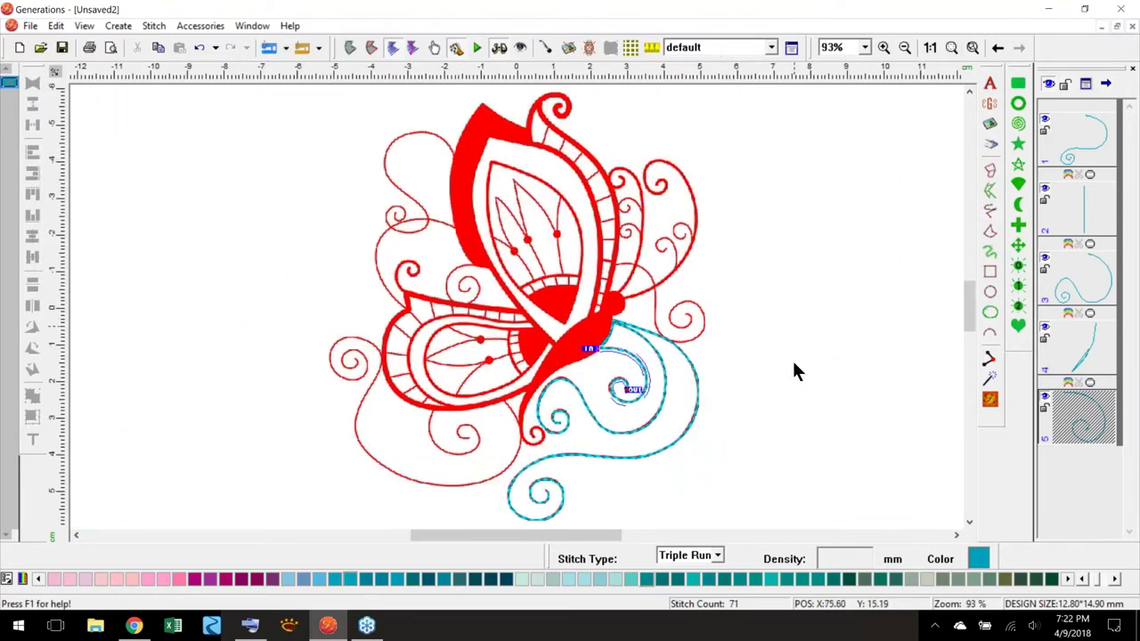
- Review the stitching sequence by selecting the two Run connectors and the three Triple Run scrolls one after another
click(1093, 210)
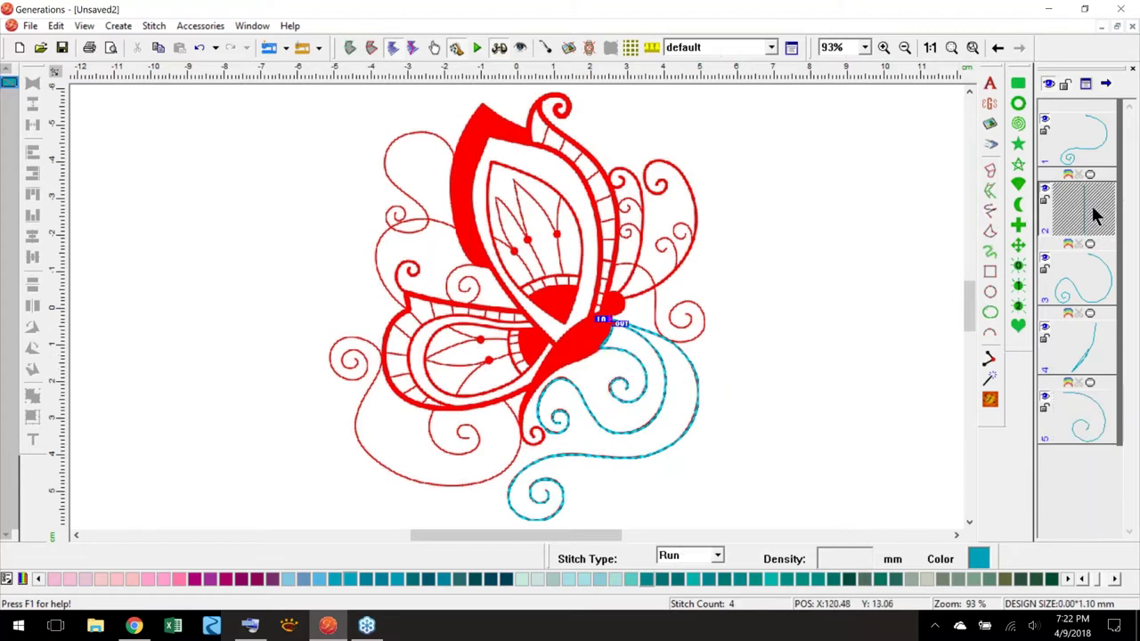
click(1072, 352)
click(1086, 209)
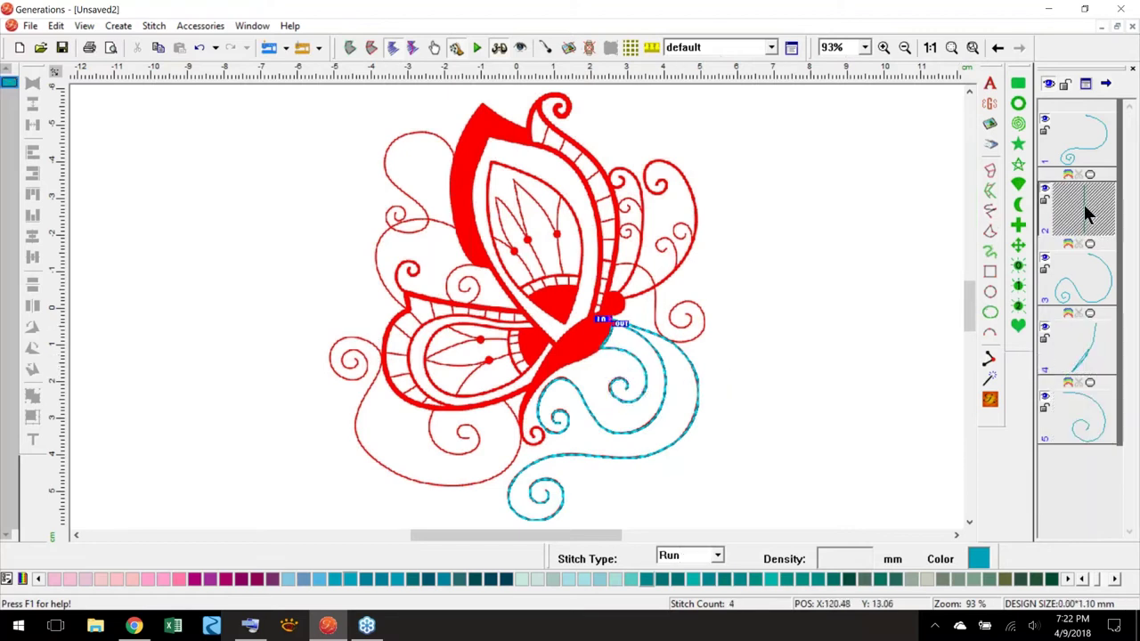
click(1072, 347)
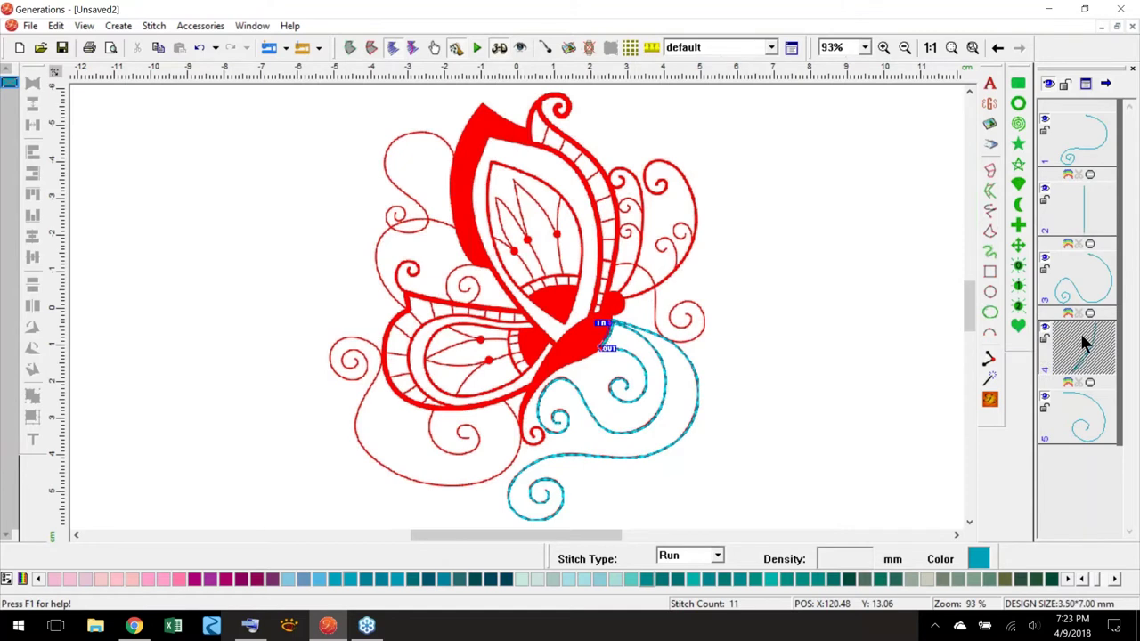
click(1080, 141)
click(1082, 285)
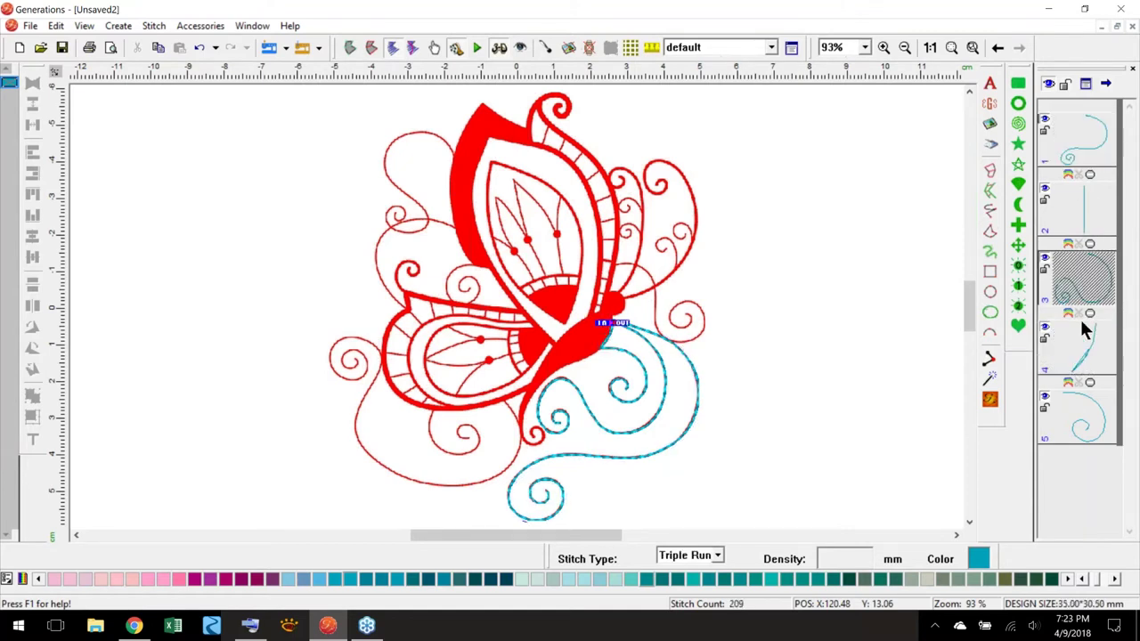
click(1073, 408)
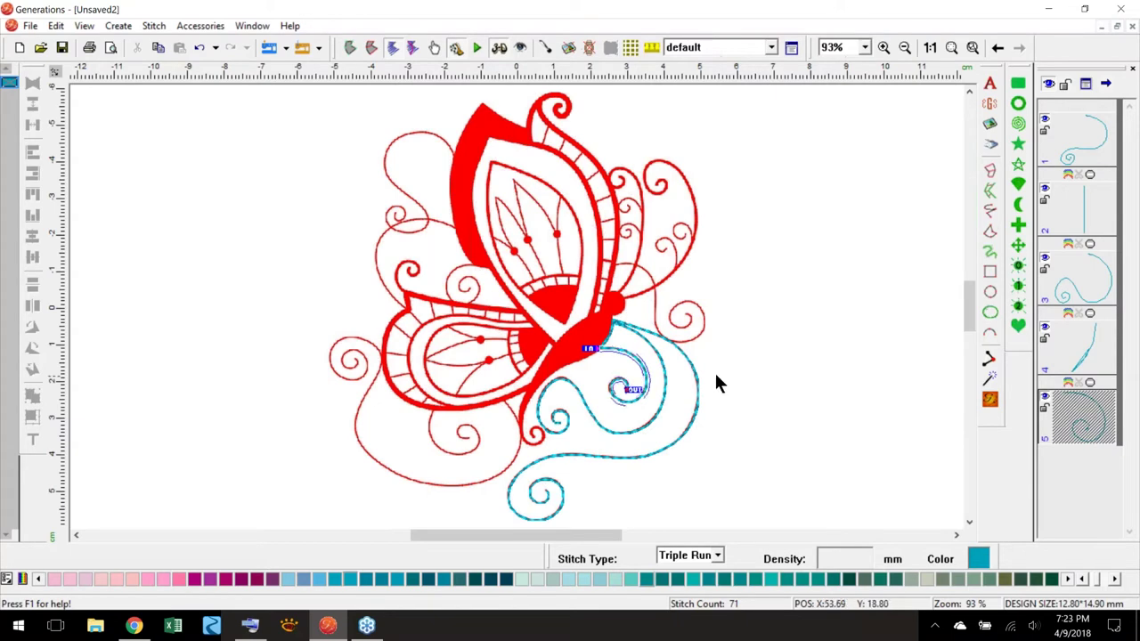
- Draw a freehand Run connector about 26.4 by 14.4 mm along the body's lower edge, from the small inner scroll's start to the large lower-wing scroll
click(997, 47)
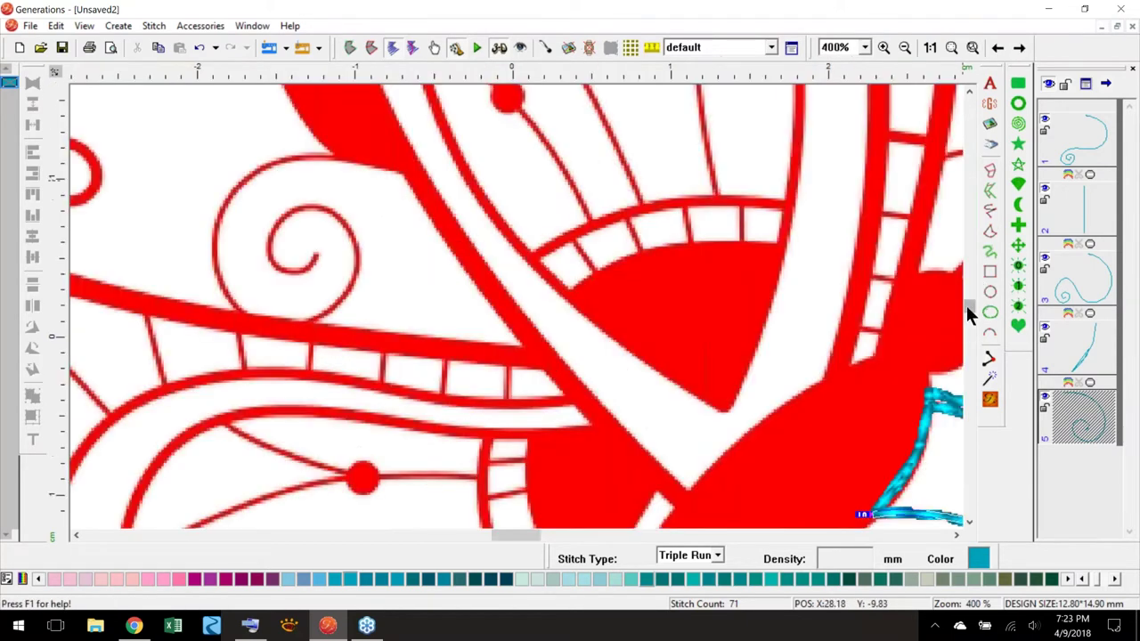
drag(969, 302, 971, 322)
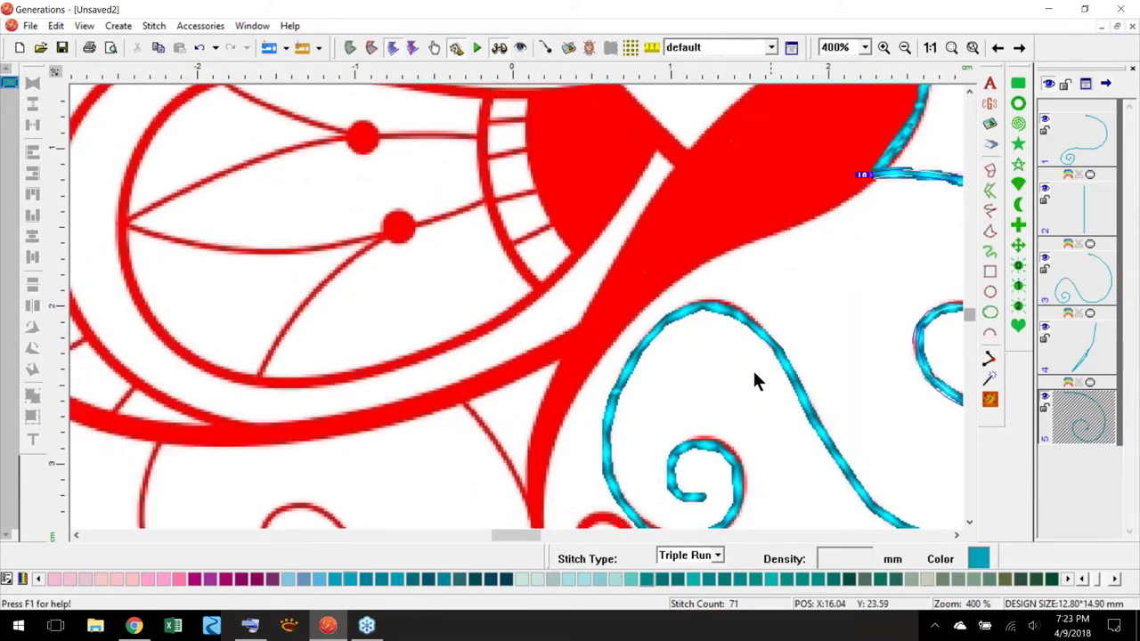
click(990, 213)
click(178, 234)
click(182, 234)
click(150, 297)
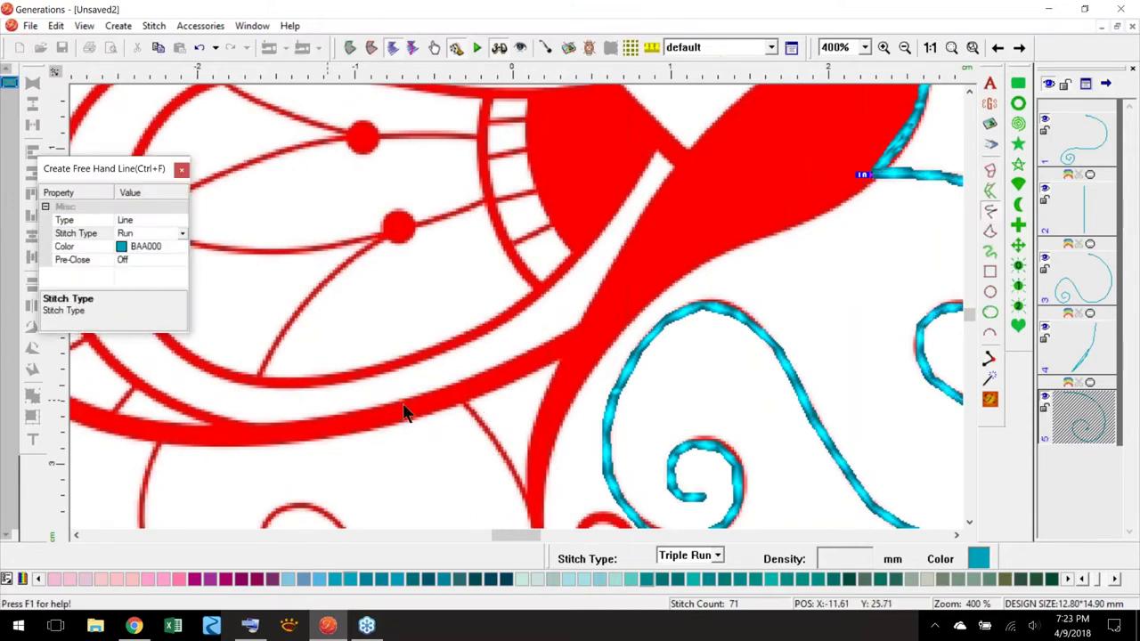
mouse_move(875, 178)
mouse_down()
mouse_move(835, 202)
mouse_move(714, 246)
mouse_move(581, 345)
mouse_move(463, 397)
mouse_up()
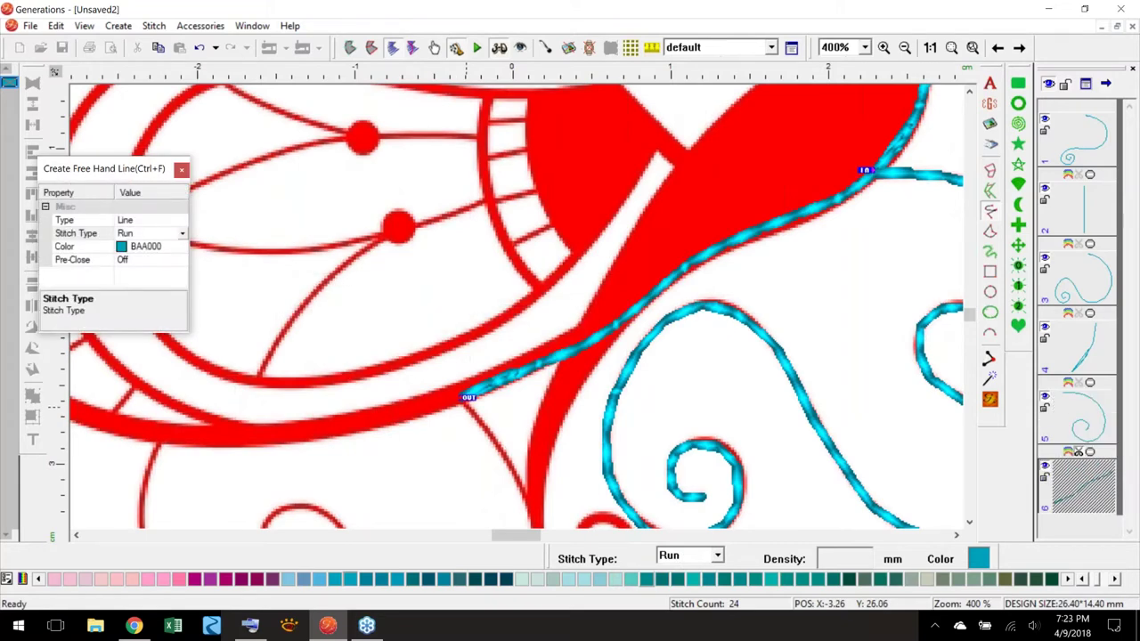
key(Escape)
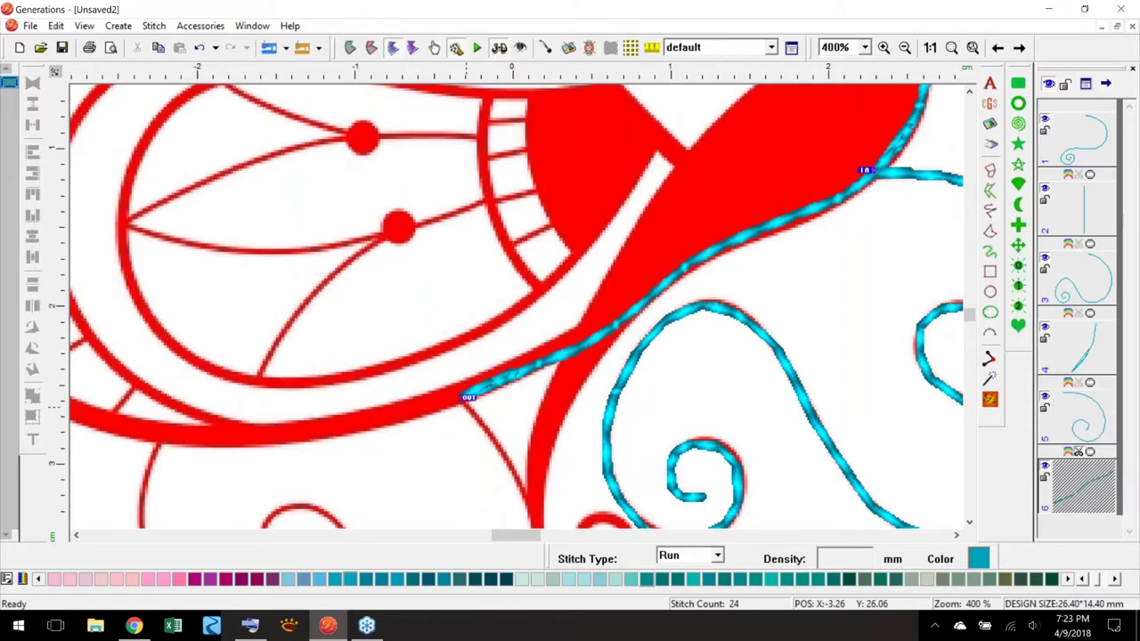
- Trace the large scroll below the lower wing through to its outer spiral center as a Triple Run freehand line about 52.3 by 40.4 mm
click(989, 212)
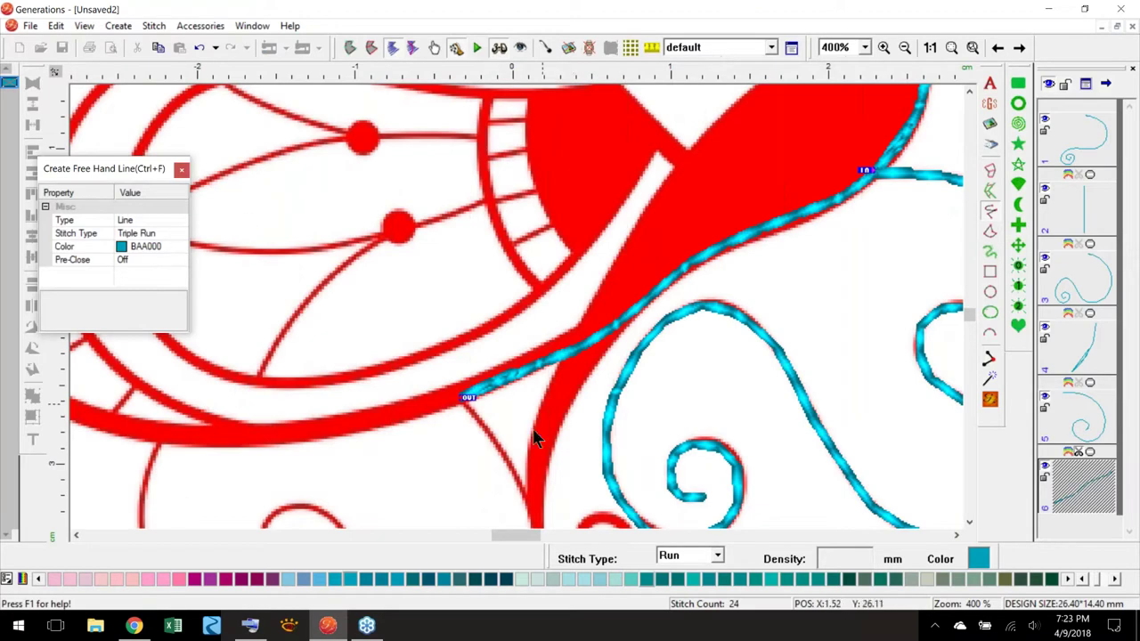
drag(462, 399, 491, 438)
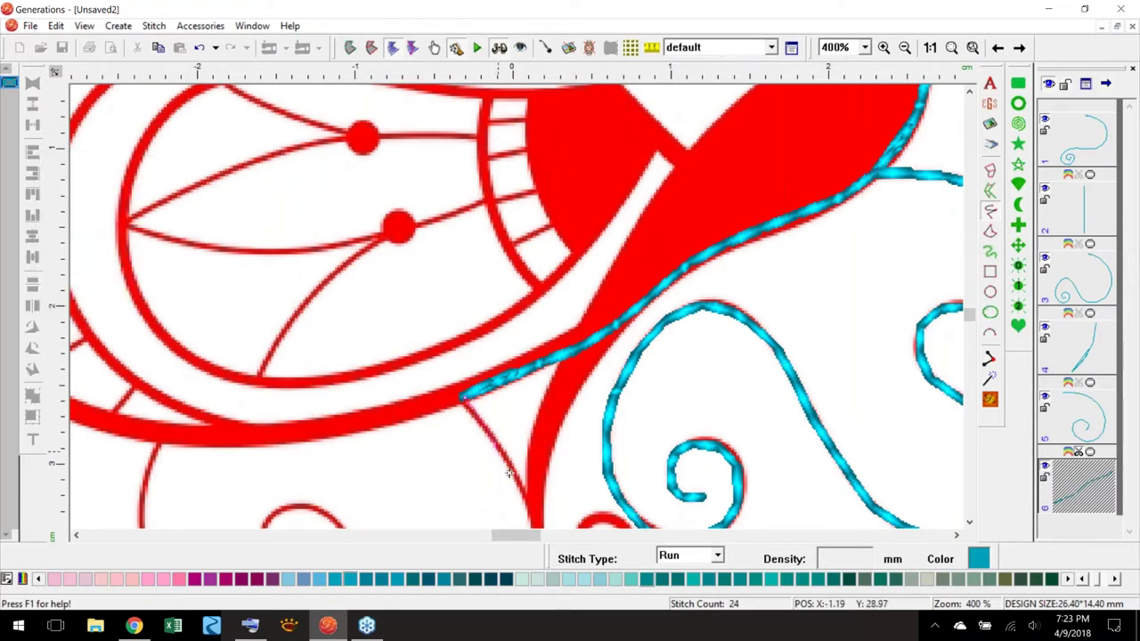
scroll(494, 442, down, 3)
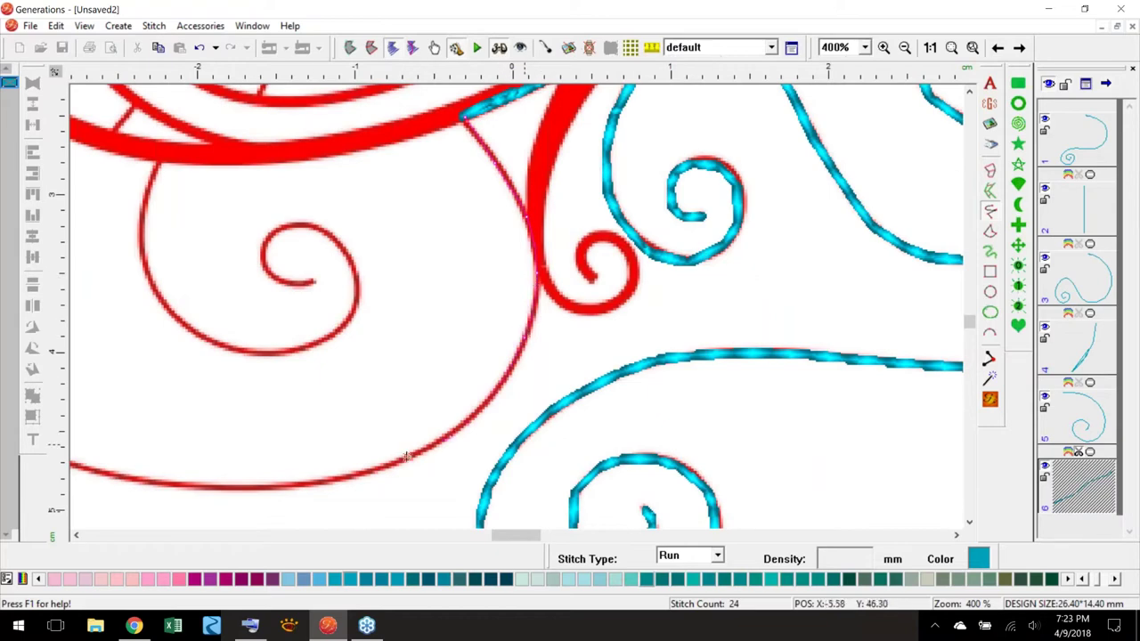
click(240, 489)
click(109, 474)
mouse_move(76, 464)
mouse_down()
mouse_move(188, 401)
mouse_move(108, 331)
mouse_move(75, 267)
mouse_move(73, 223)
mouse_move(95, 201)
mouse_move(77, 182)
mouse_move(112, 101)
mouse_move(140, 83)
mouse_move(171, 274)
mouse_move(181, 215)
mouse_move(162, 169)
mouse_move(61, 129)
mouse_move(251, 160)
mouse_move(245, 241)
mouse_move(263, 276)
mouse_move(282, 296)
mouse_move(345, 318)
mouse_move(403, 263)
mouse_move(380, 189)
mouse_move(354, 179)
mouse_move(305, 192)
mouse_move(296, 206)
mouse_move(299, 251)
mouse_move(350, 260)
mouse_move(350, 211)
mouse_up()
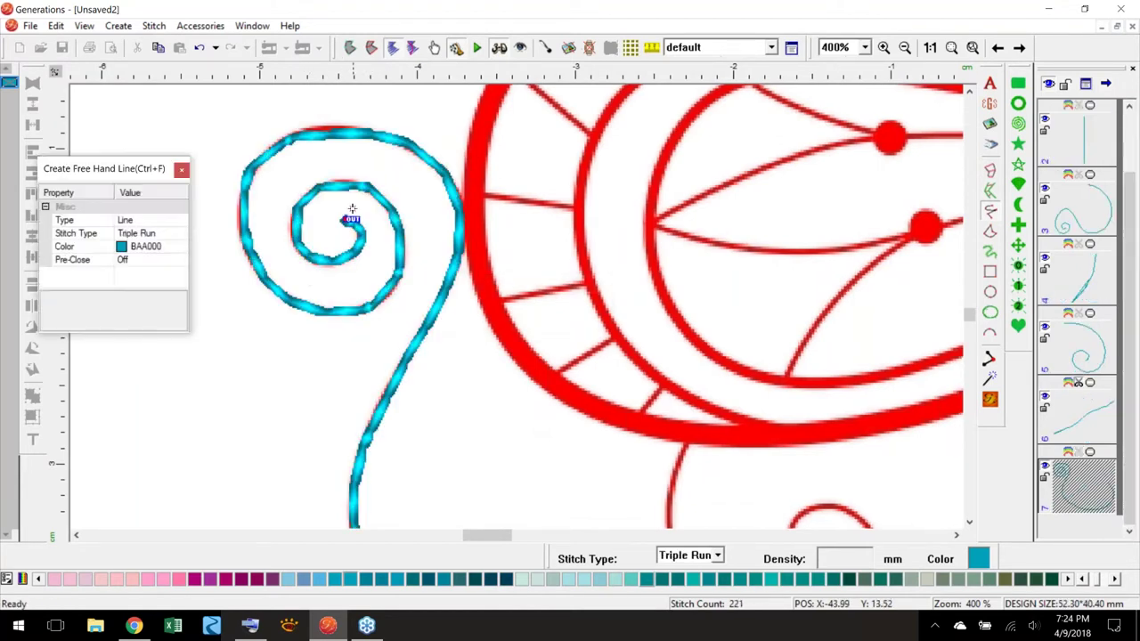
click(951, 47)
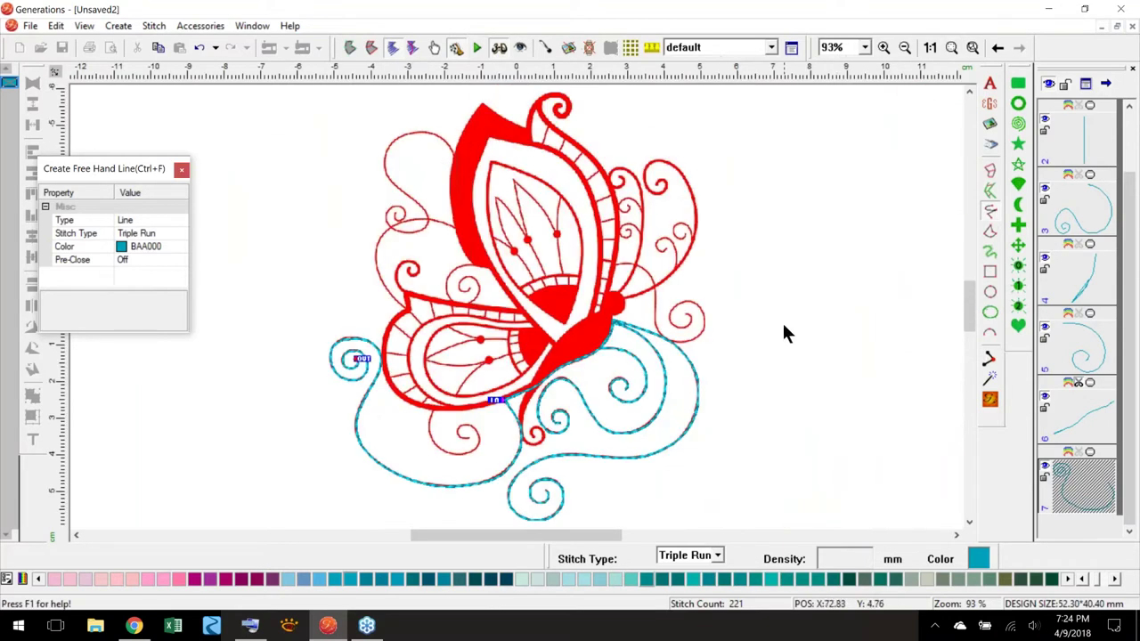
click(764, 292)
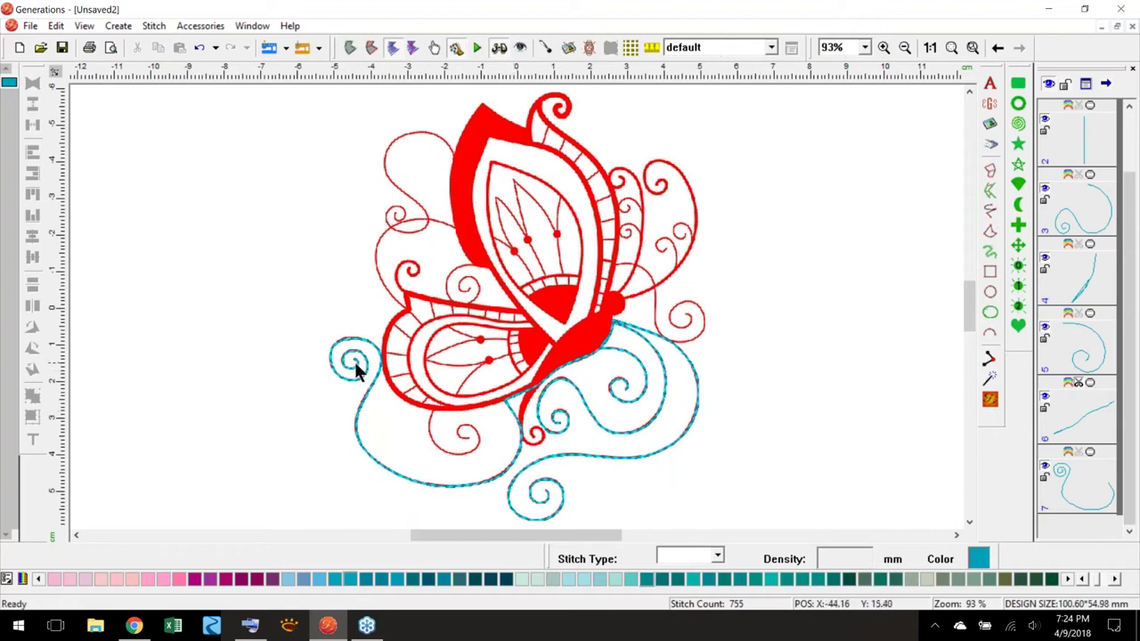
- Move the large lower-wing scroll's exit point from its outer spiral back to its start at the wing edge and regenerate its stitches
click(519, 449)
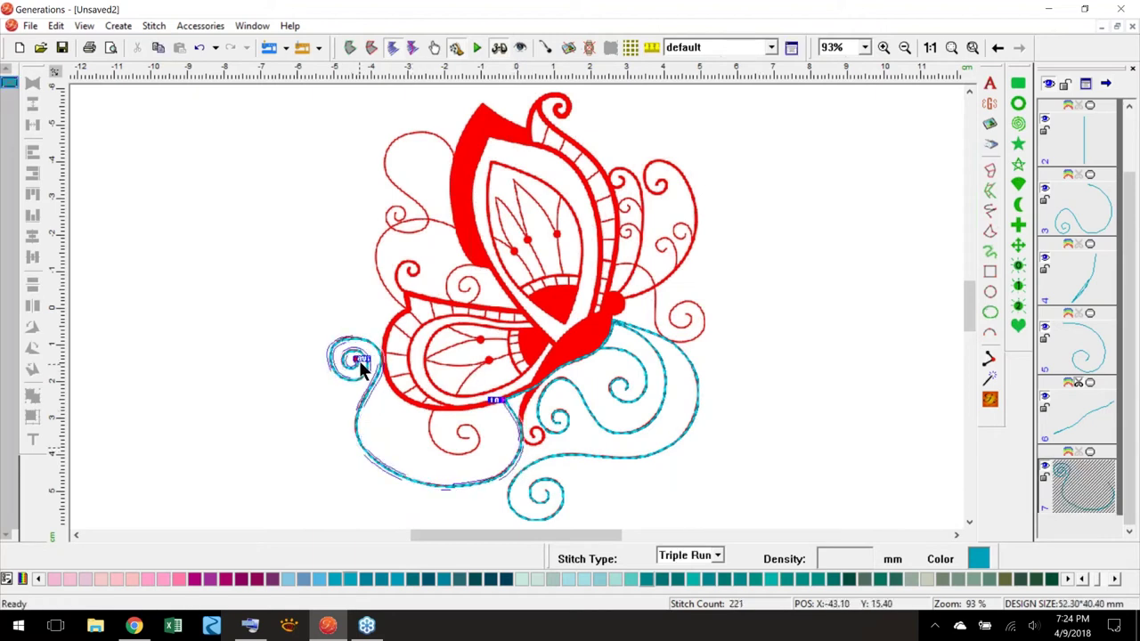
mouse_move(360, 357)
mouse_down()
mouse_move(443, 418)
mouse_move(498, 400)
mouse_up()
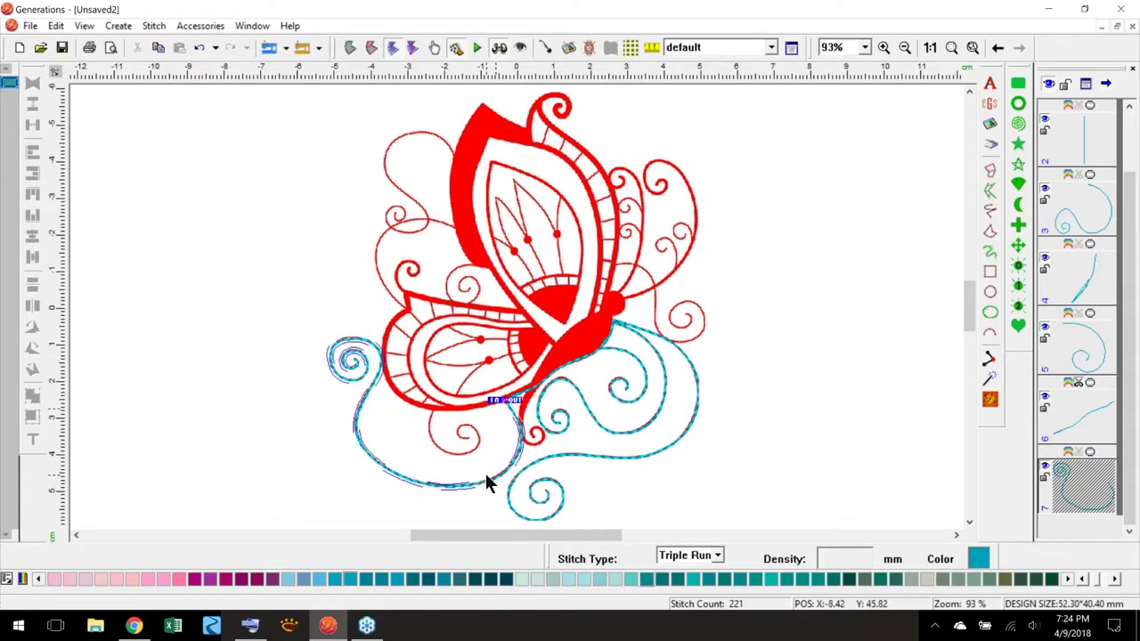
click(991, 402)
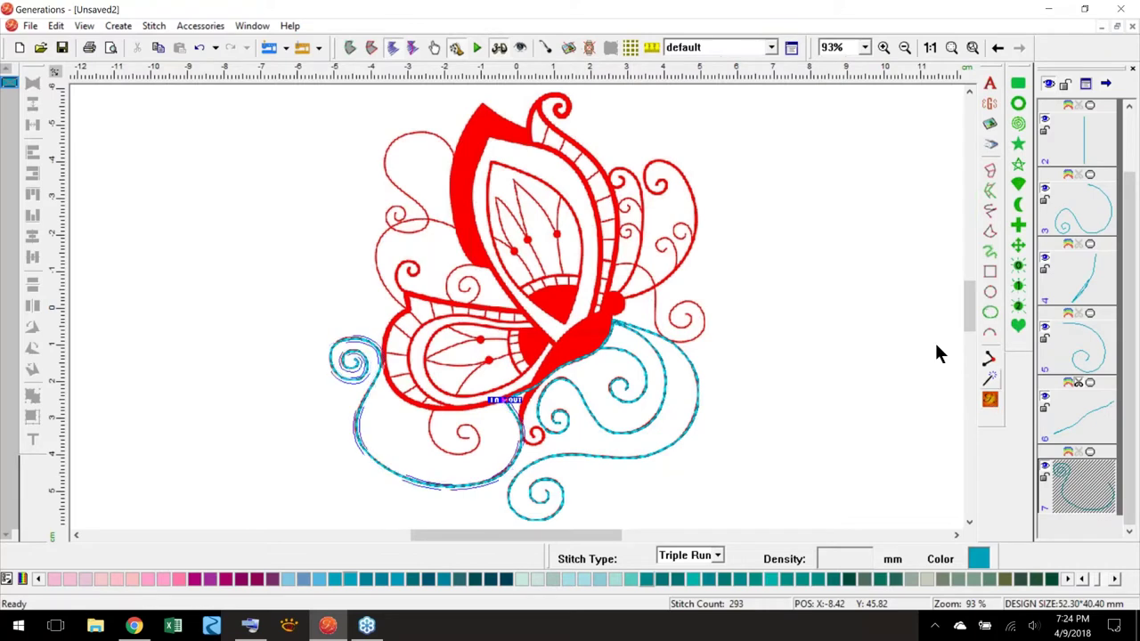
- Set the selected large lower-wing scroll's stitch type to Run with the freehand line tool open
click(972, 48)
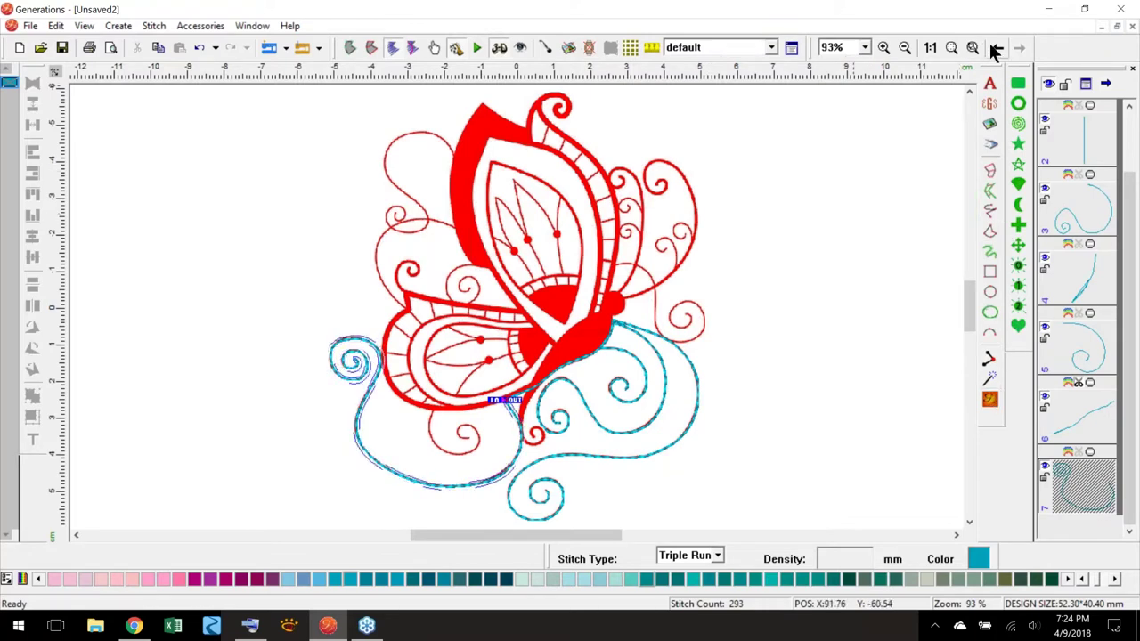
drag(970, 316, 971, 320)
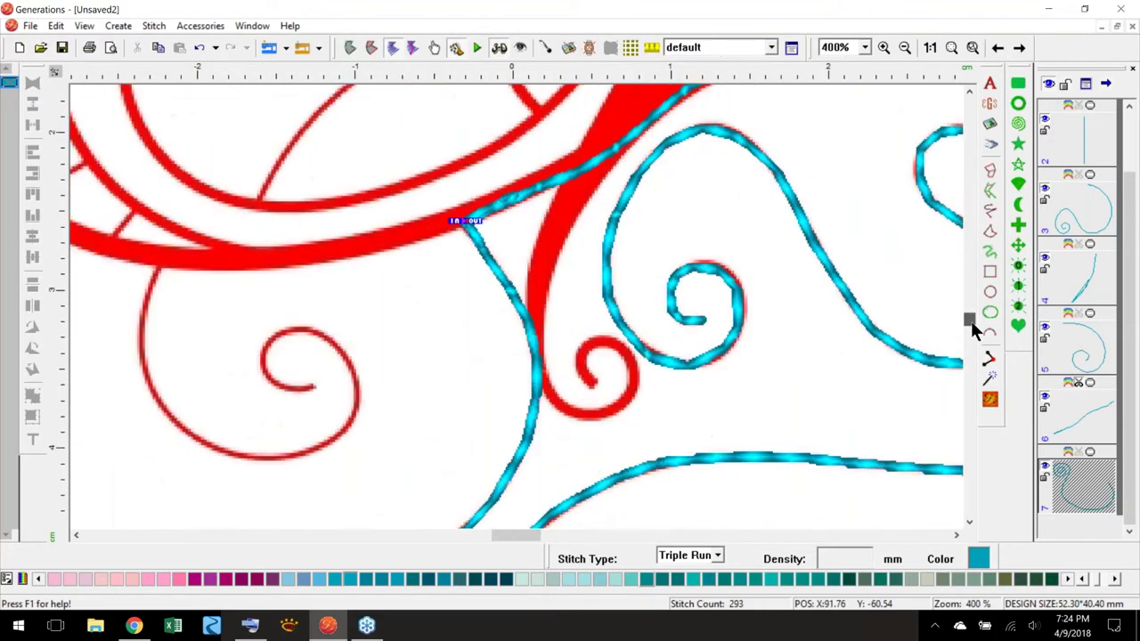
drag(533, 532, 510, 525)
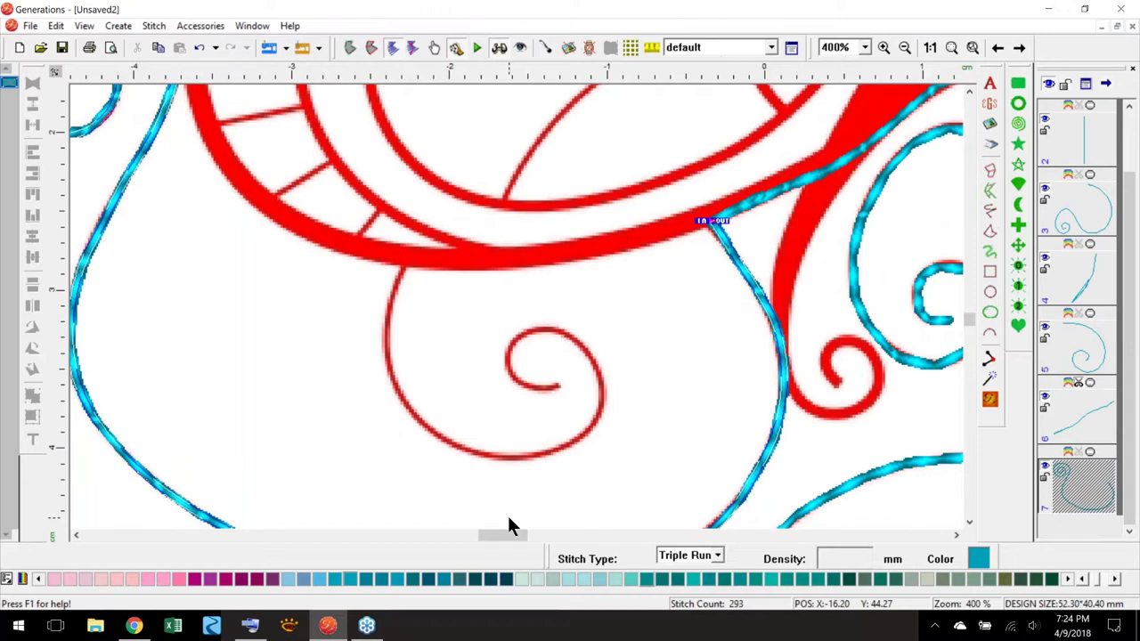
click(989, 210)
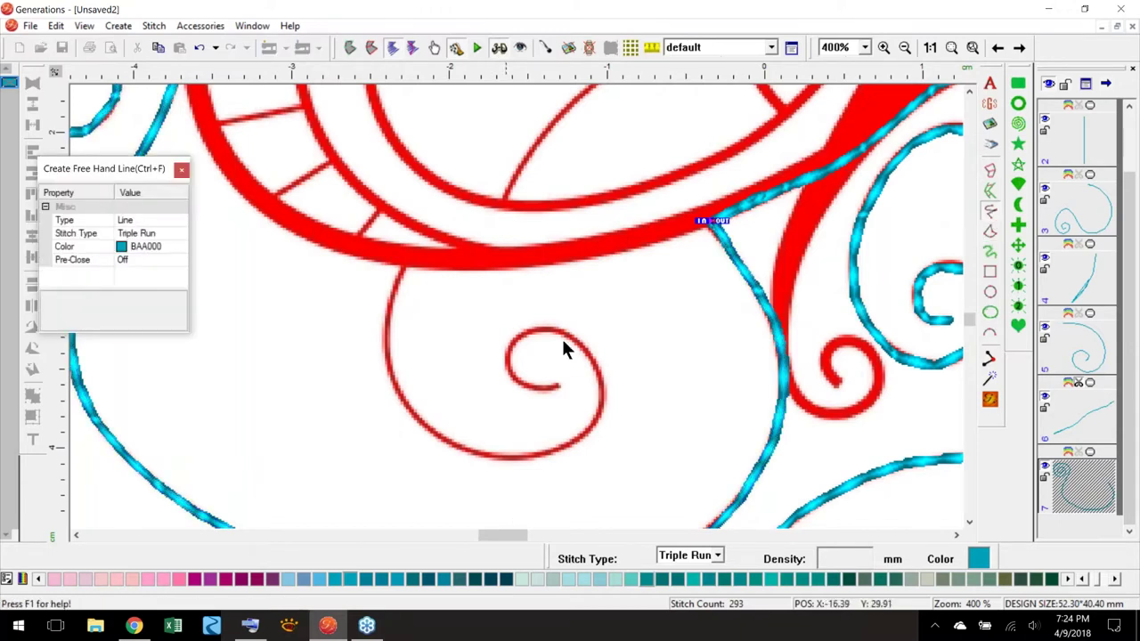
click(716, 555)
click(688, 439)
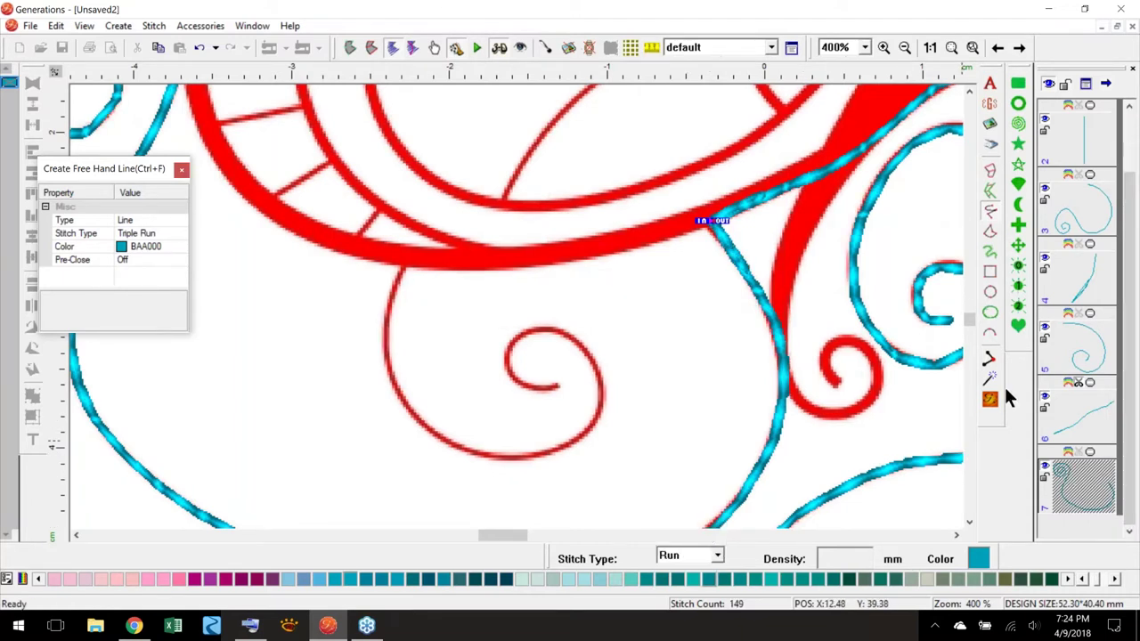
- Draw a Triple Run freehand connector about 19.5 by 2.8 mm along the lower wing's bottom edge, from the large scroll to the small enclosed scroll
click(711, 219)
click(659, 234)
click(565, 254)
click(462, 263)
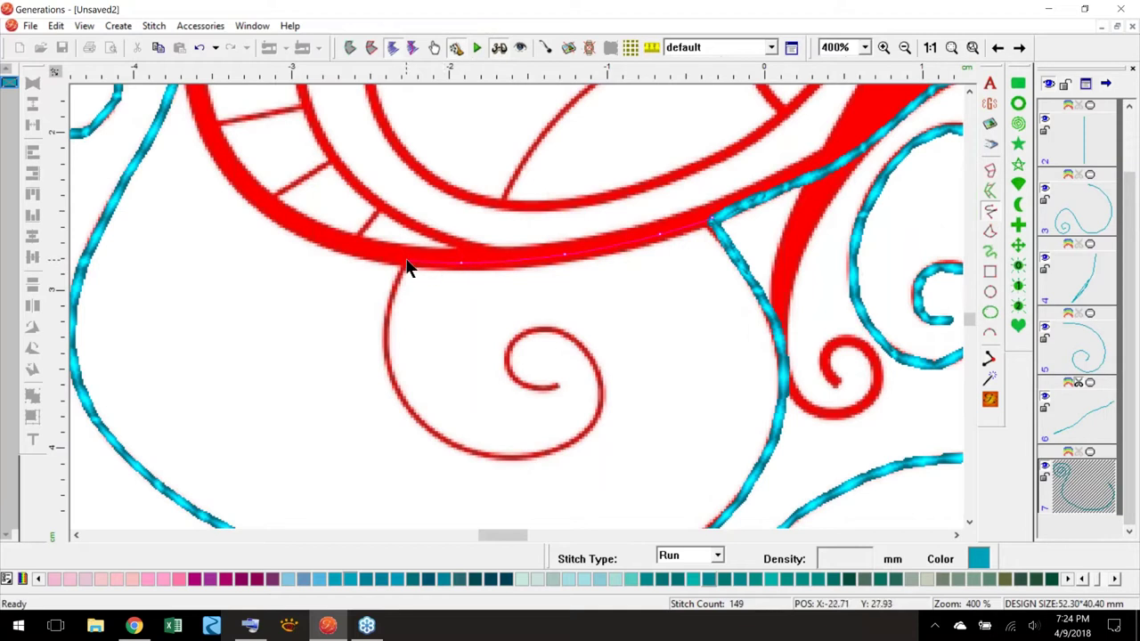
double_click(405, 268)
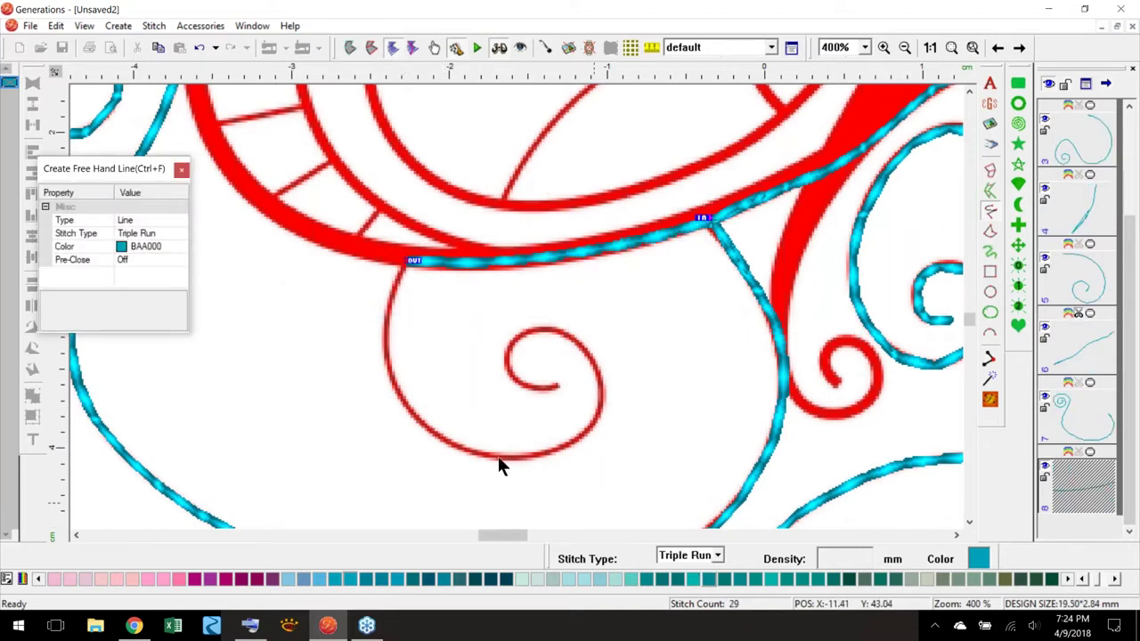
click(165, 234)
click(180, 233)
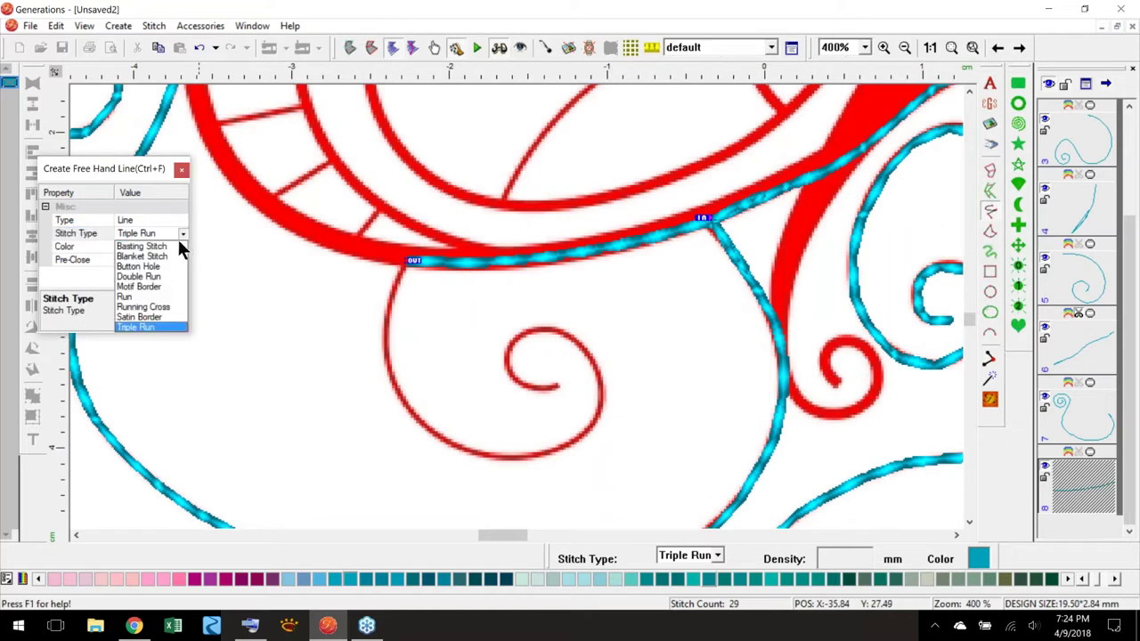
click(147, 287)
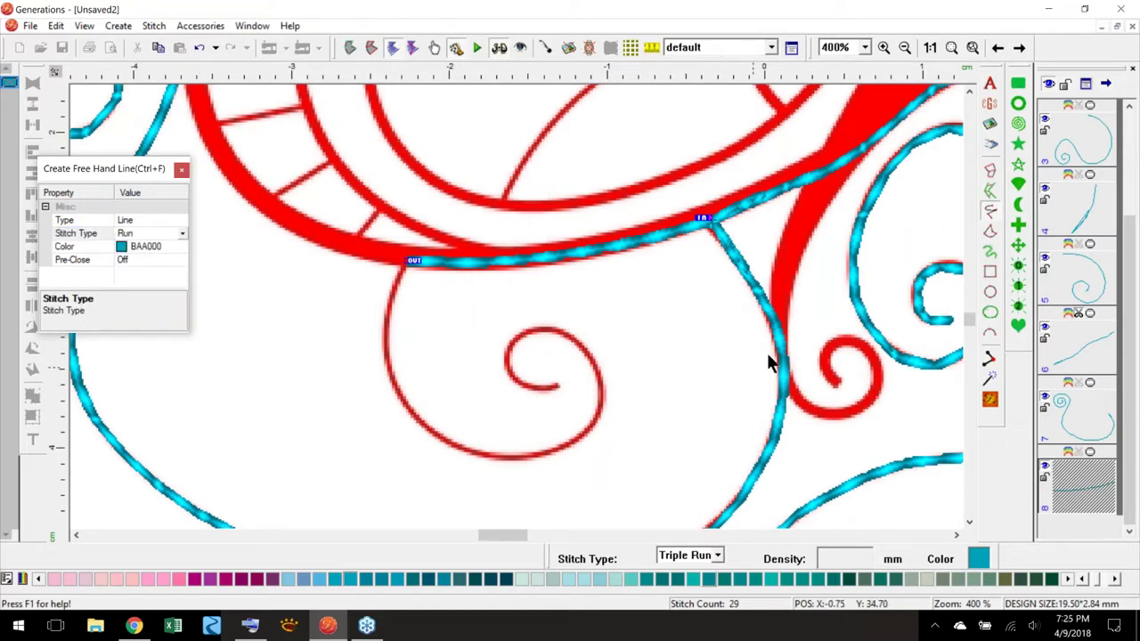
right_click(785, 247)
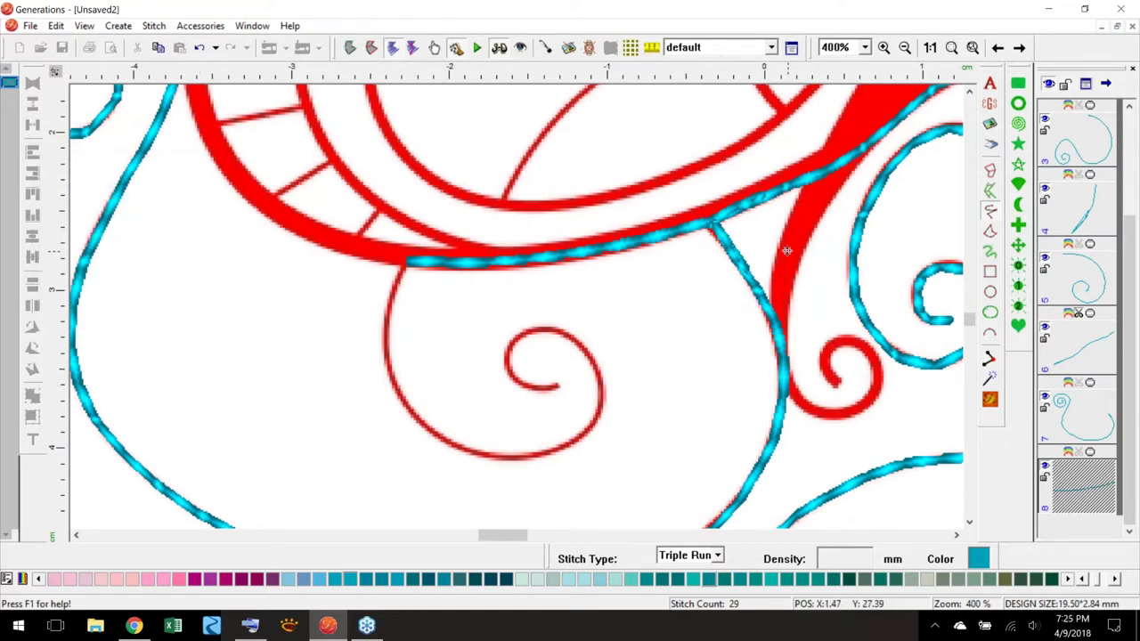
- Trace the small scroll under the lower wing as a Triple Run freehand line about 13.8 by 12.8 mm and move its exit point to its start
click(991, 213)
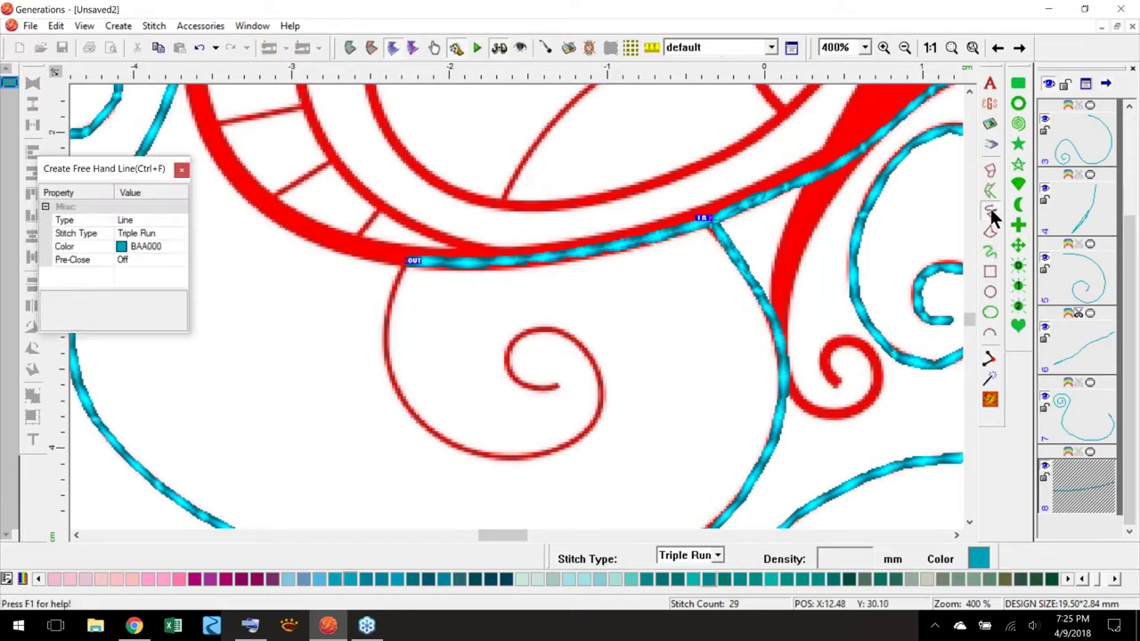
key(Return)
mouse_move(389, 294)
mouse_down()
mouse_move(385, 365)
mouse_move(400, 405)
mouse_move(432, 434)
mouse_move(519, 459)
mouse_move(567, 445)
mouse_move(597, 417)
mouse_move(586, 355)
mouse_move(543, 330)
mouse_up()
drag(525, 385, 560, 386)
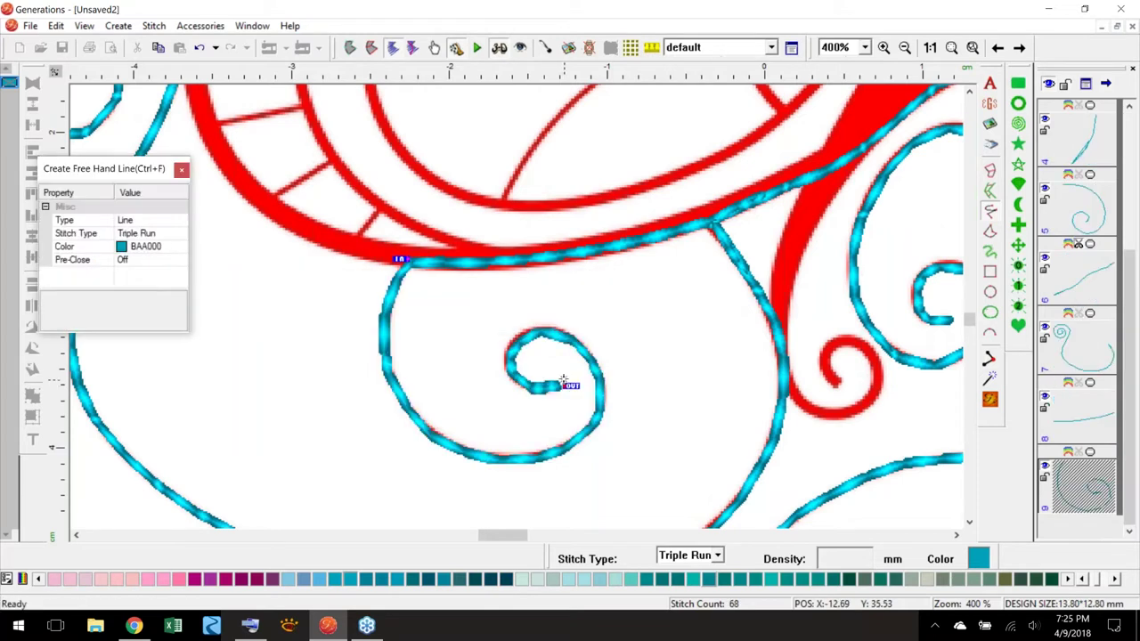
right_click(563, 380)
drag(571, 384, 537, 348)
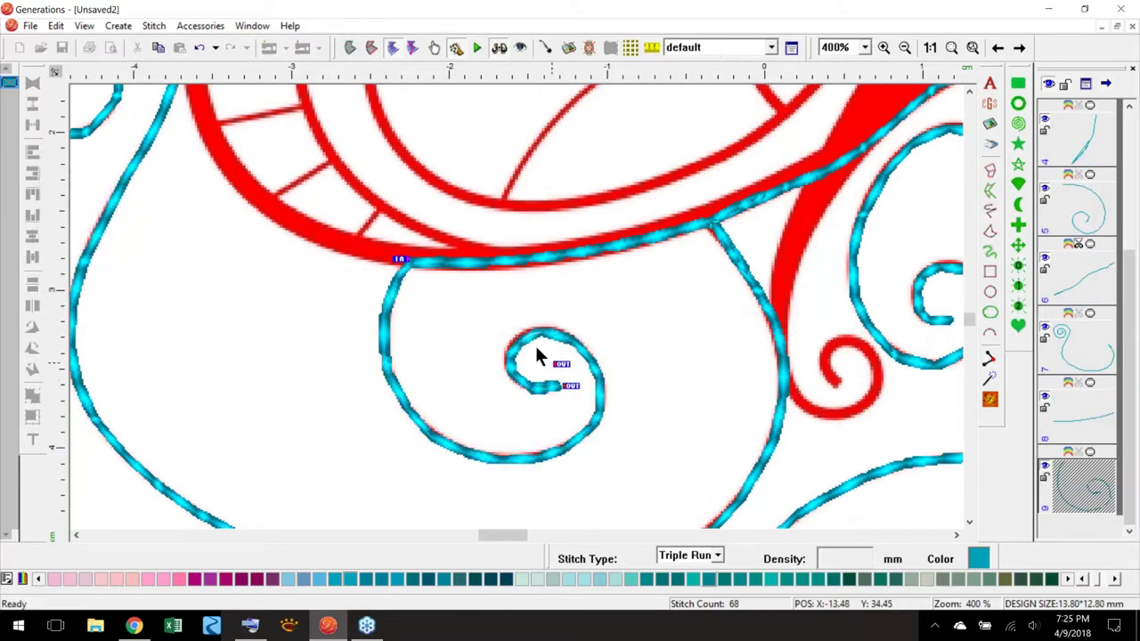
click(952, 47)
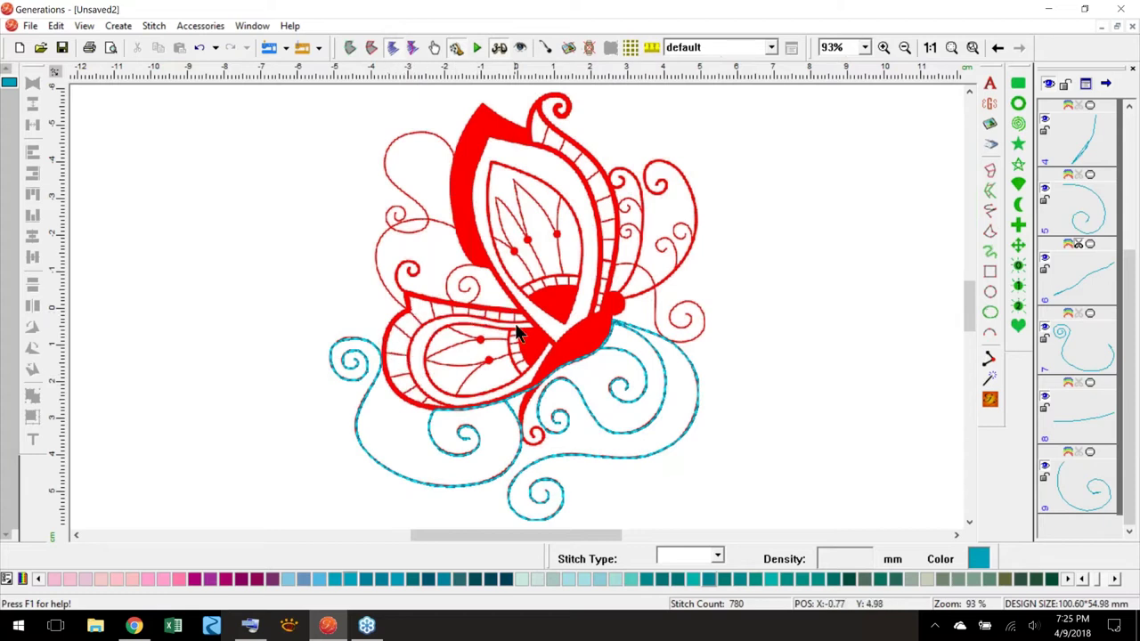
key(ctrl+a)
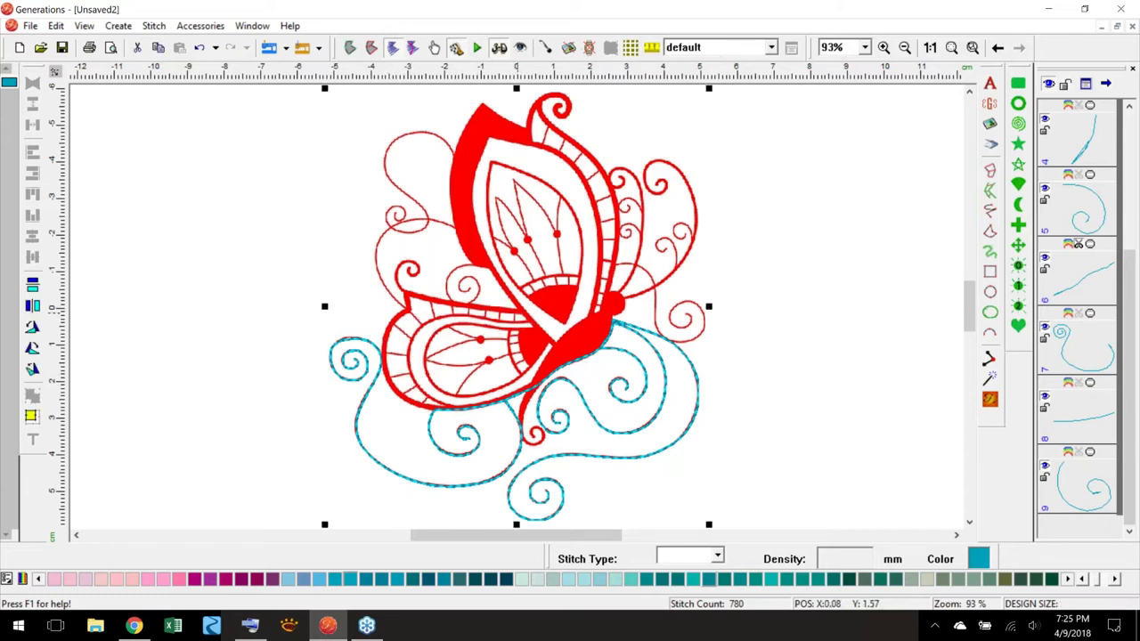
click(812, 253)
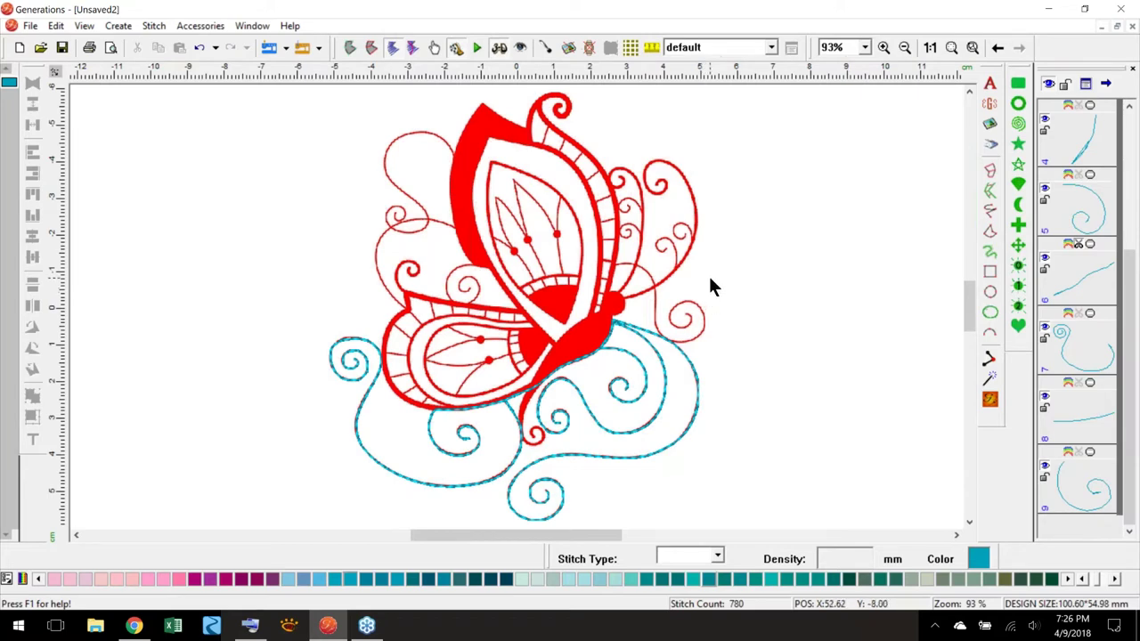
- Draw a Run freehand connector about 3.7 by 1.1 mm along the lower wing's bottom edge, from the small scroll to the border's first divider
click(997, 47)
scroll(969, 302, down, 5)
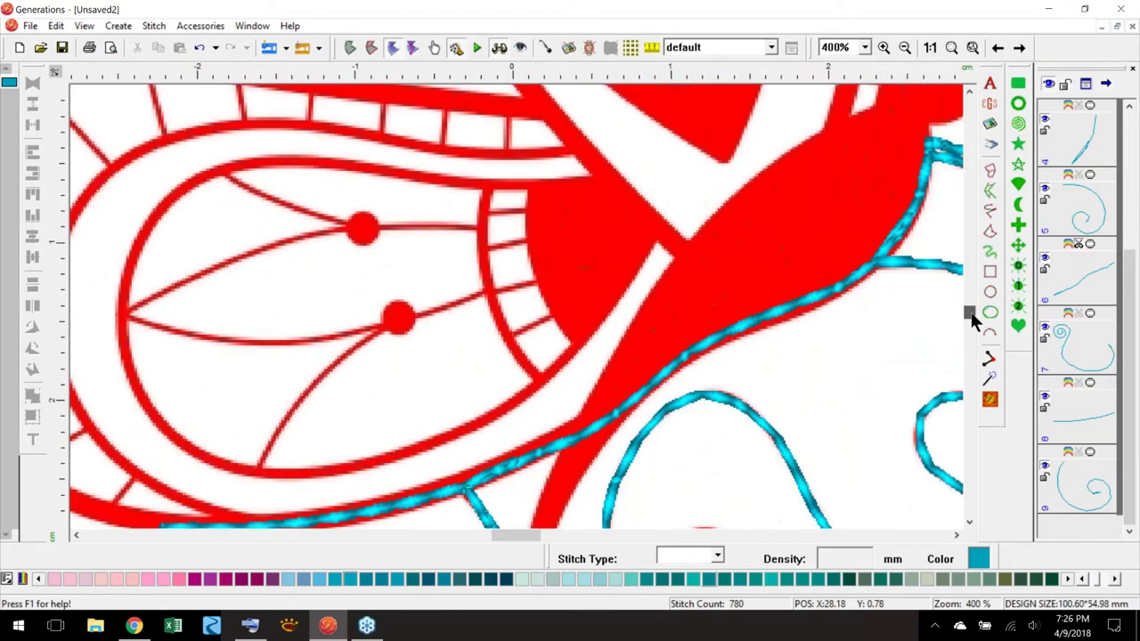
scroll(524, 531, left, 6)
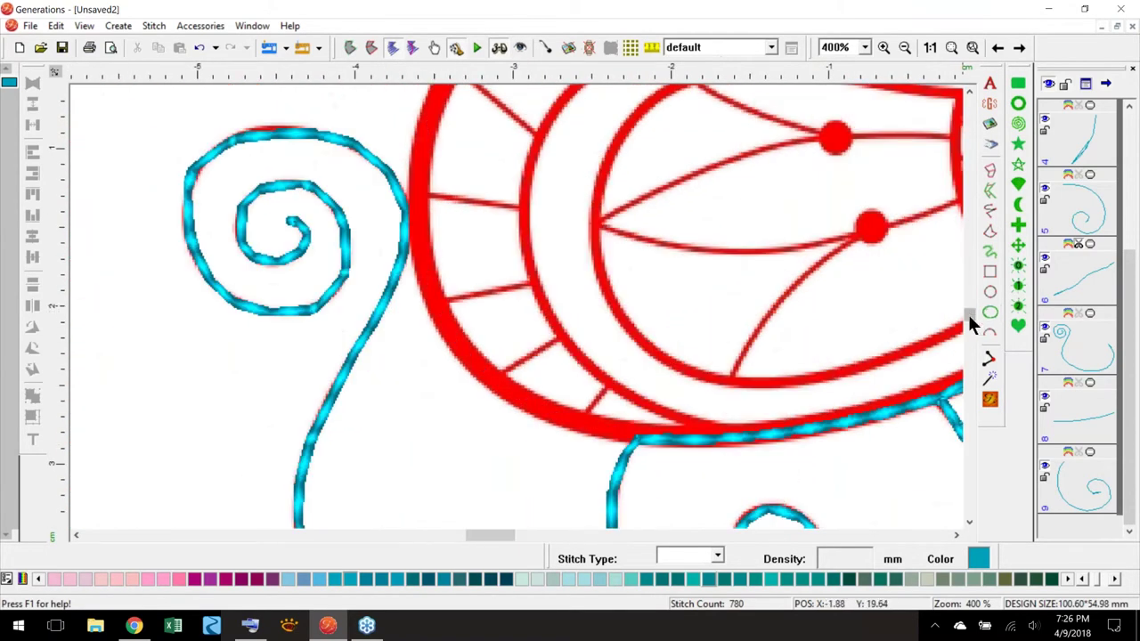
scroll(968, 312, down, 1)
scroll(501, 531, right, 5)
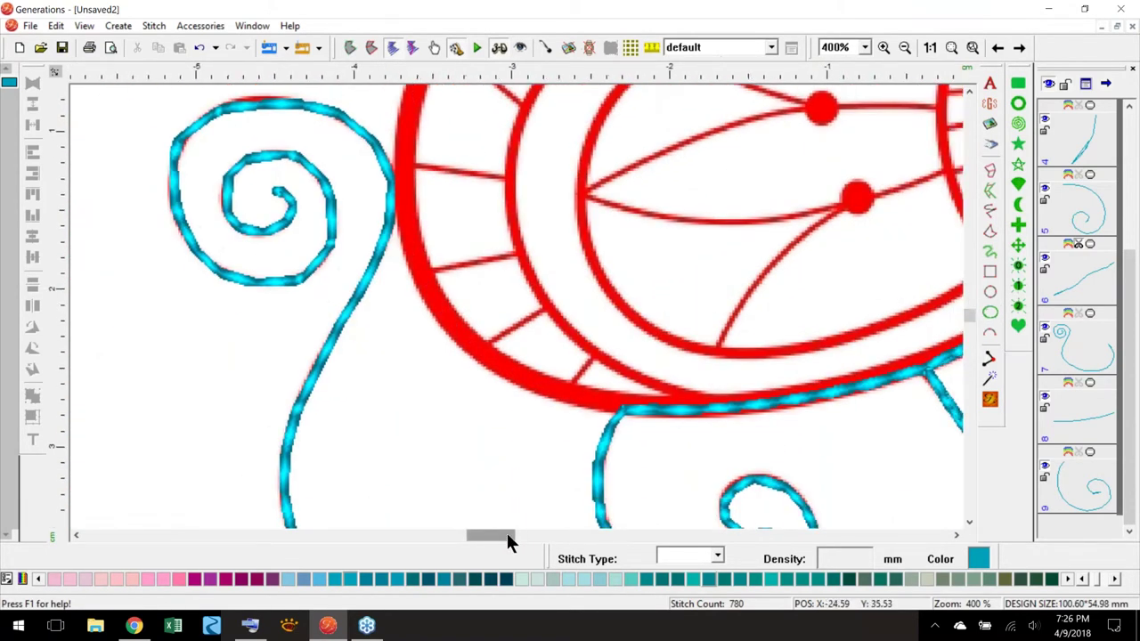
click(1070, 488)
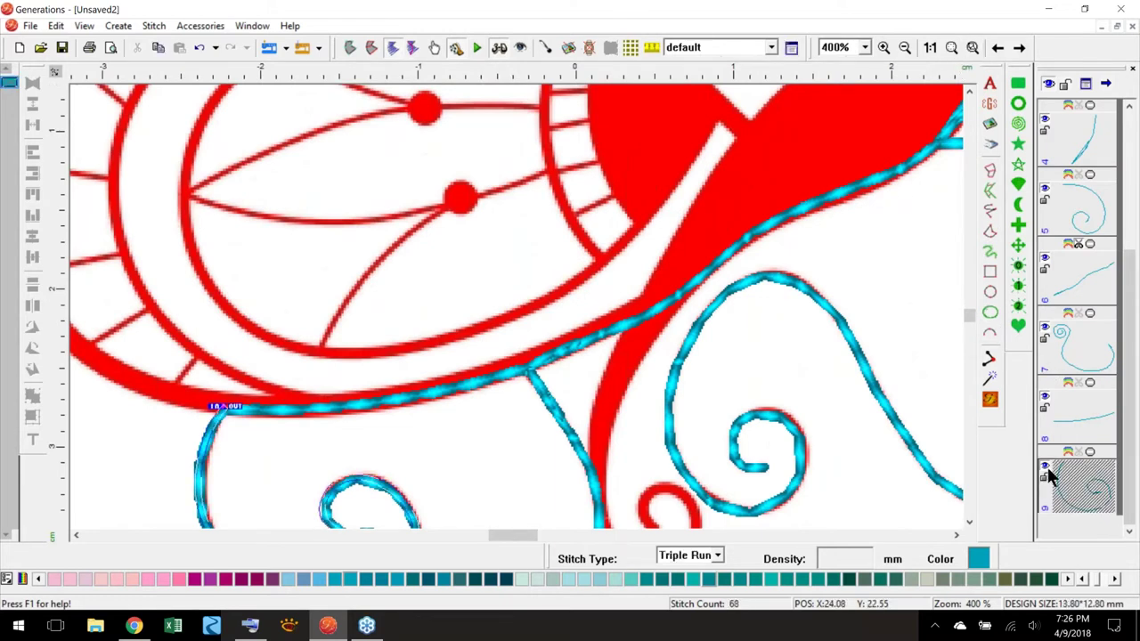
drag(509, 533, 493, 534)
click(990, 211)
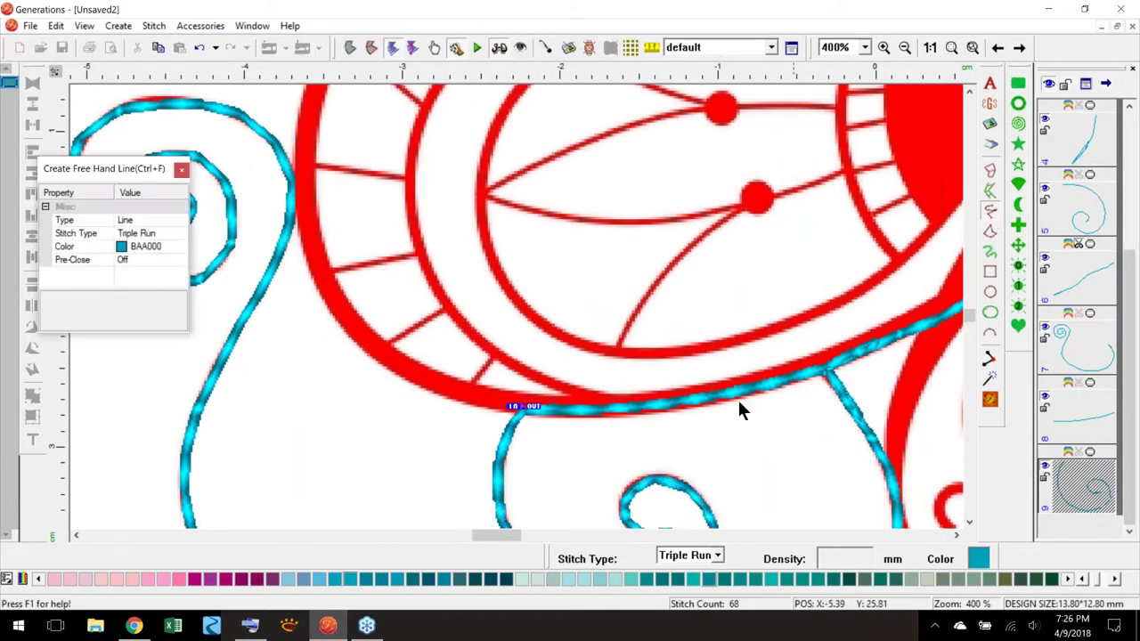
click(165, 233)
click(183, 232)
click(149, 290)
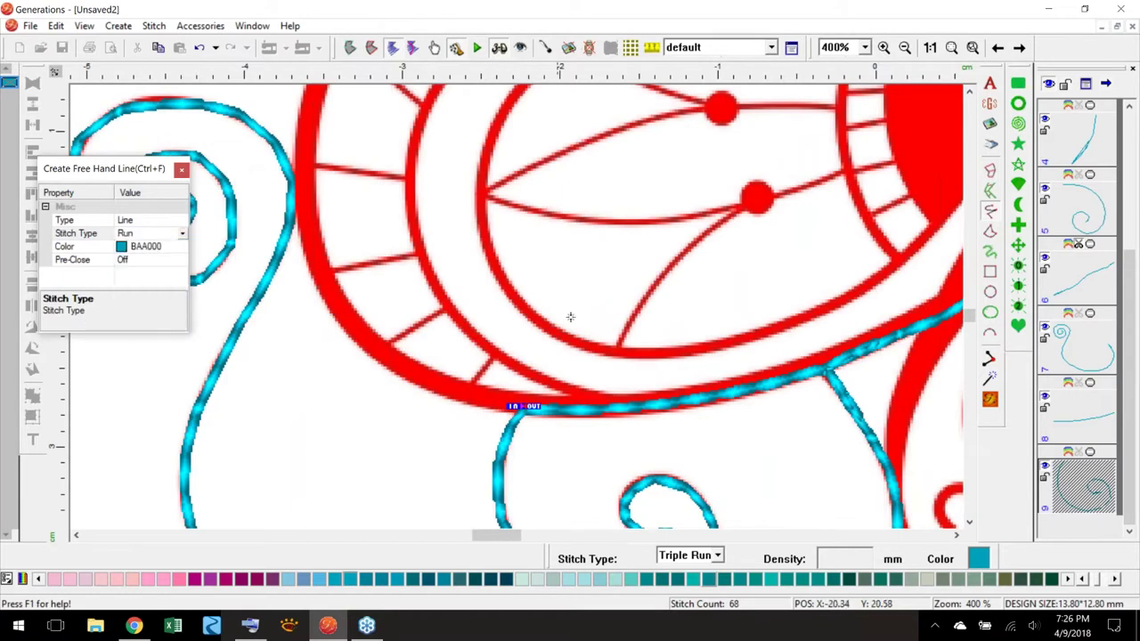
click(526, 407)
click(488, 399)
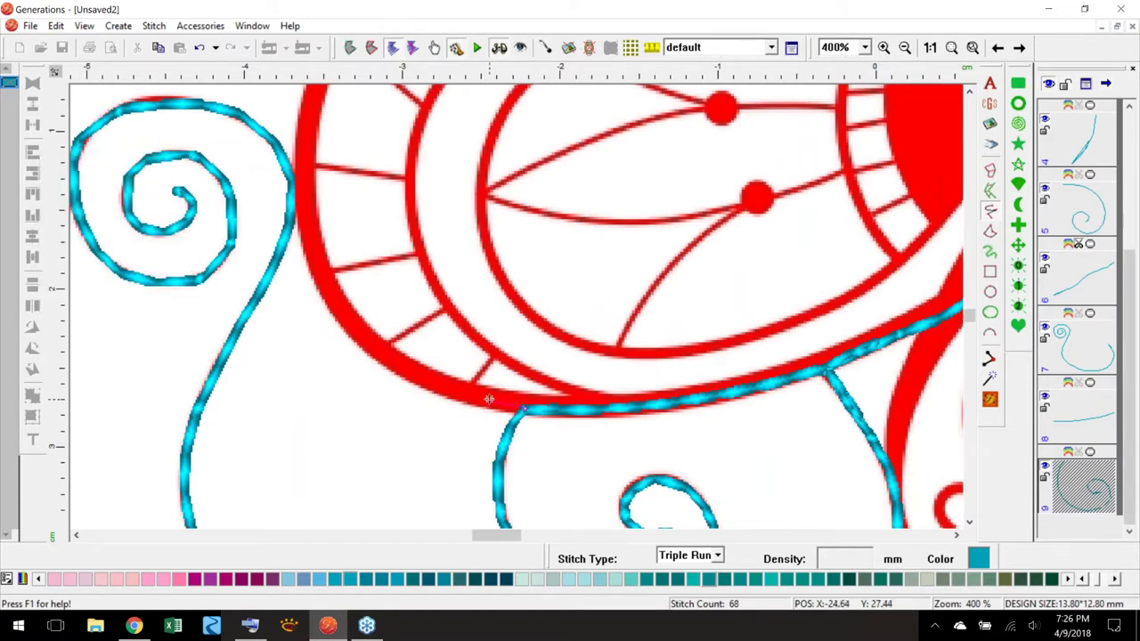
drag(464, 391, 464, 392)
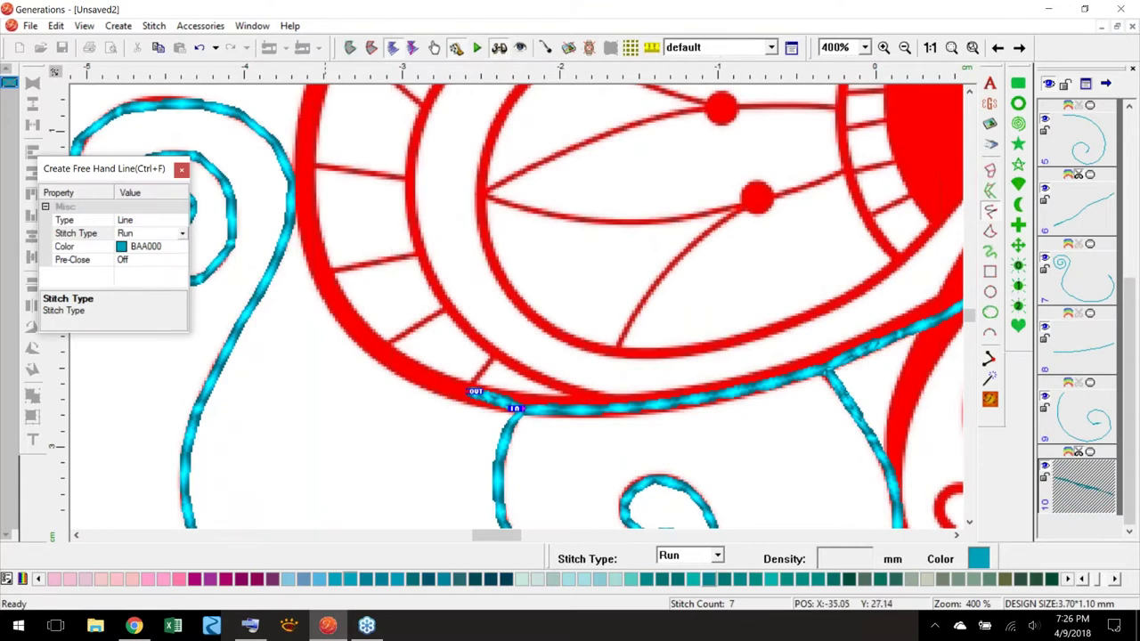
right_click(315, 417)
click(317, 417)
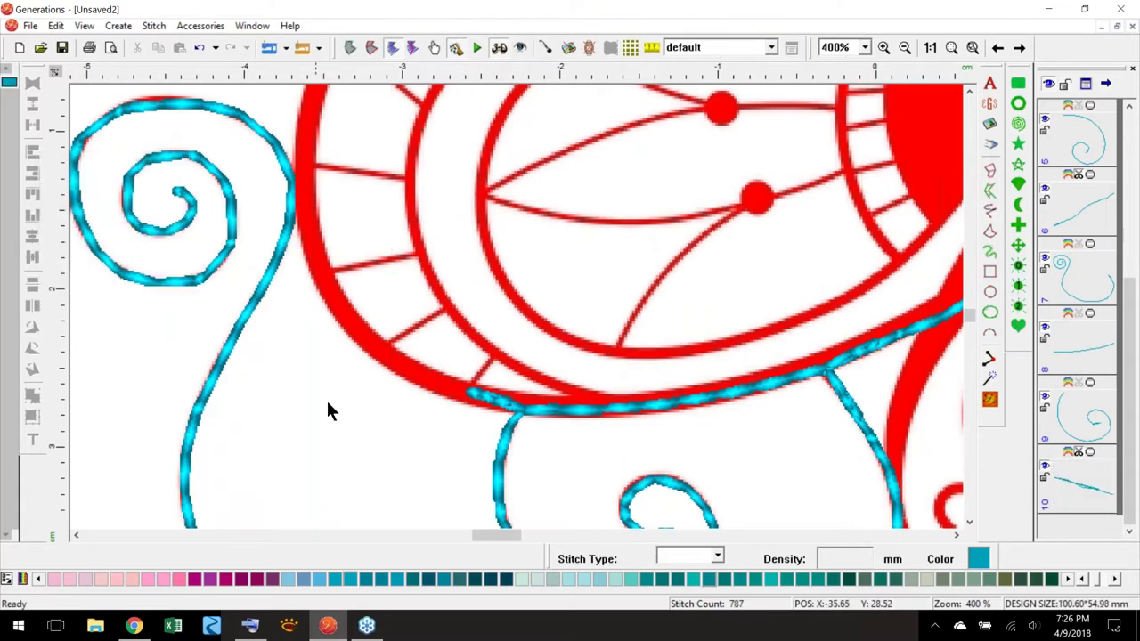
- Trace the first short divider of the lower wing's border as a Triple Run freehand line about 1.9 by 2.35 mm
click(989, 211)
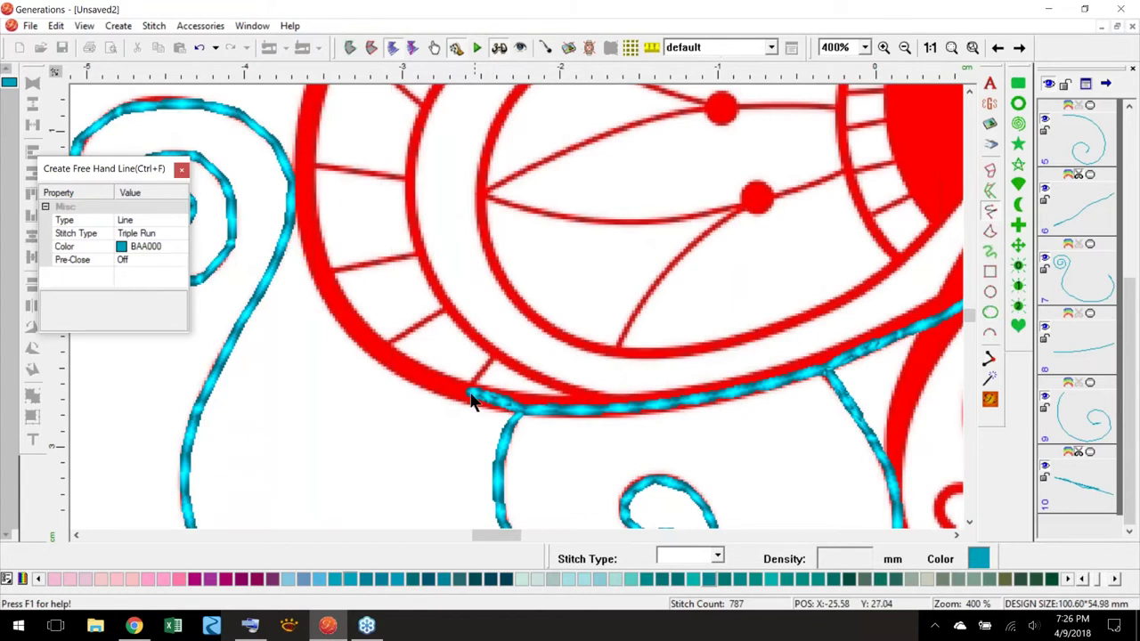
key(Escape)
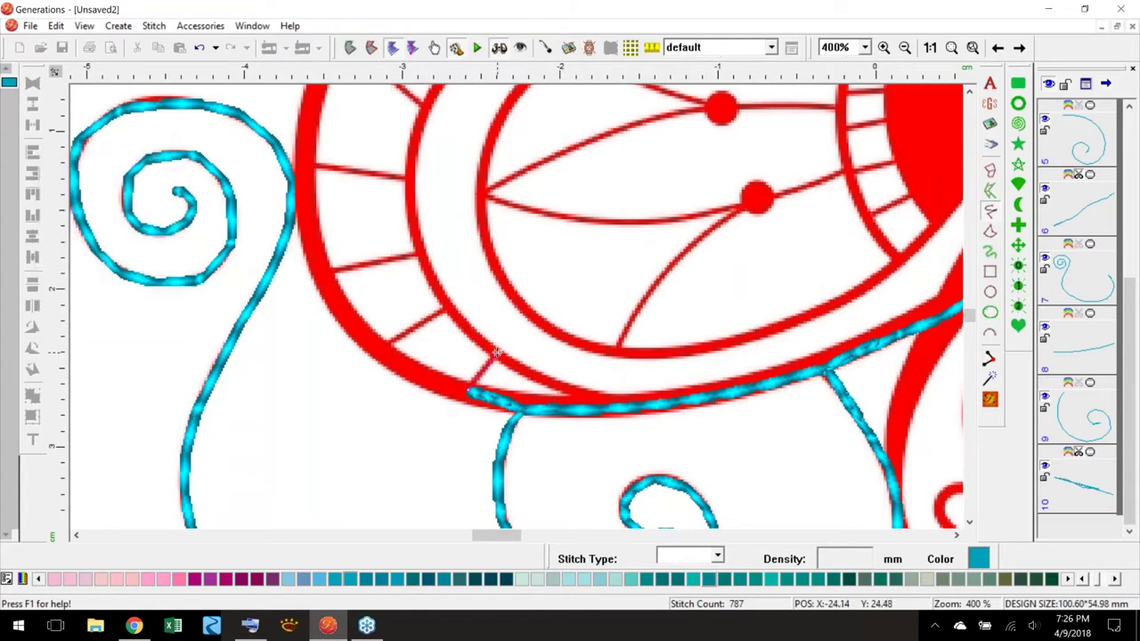
right_click(496, 353)
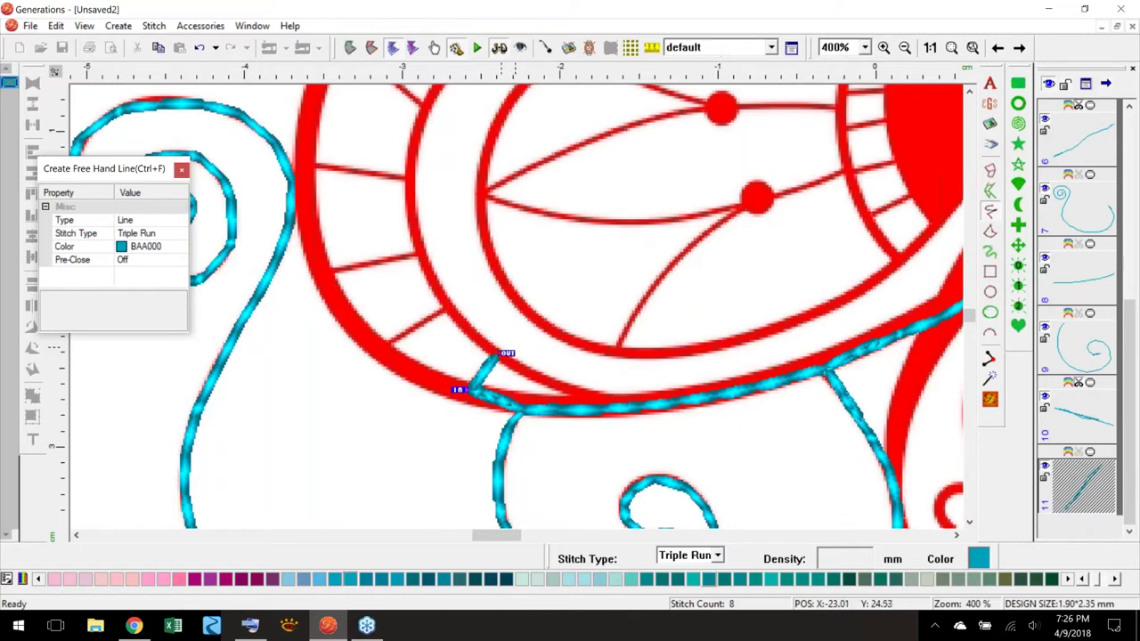
right_click(526, 369)
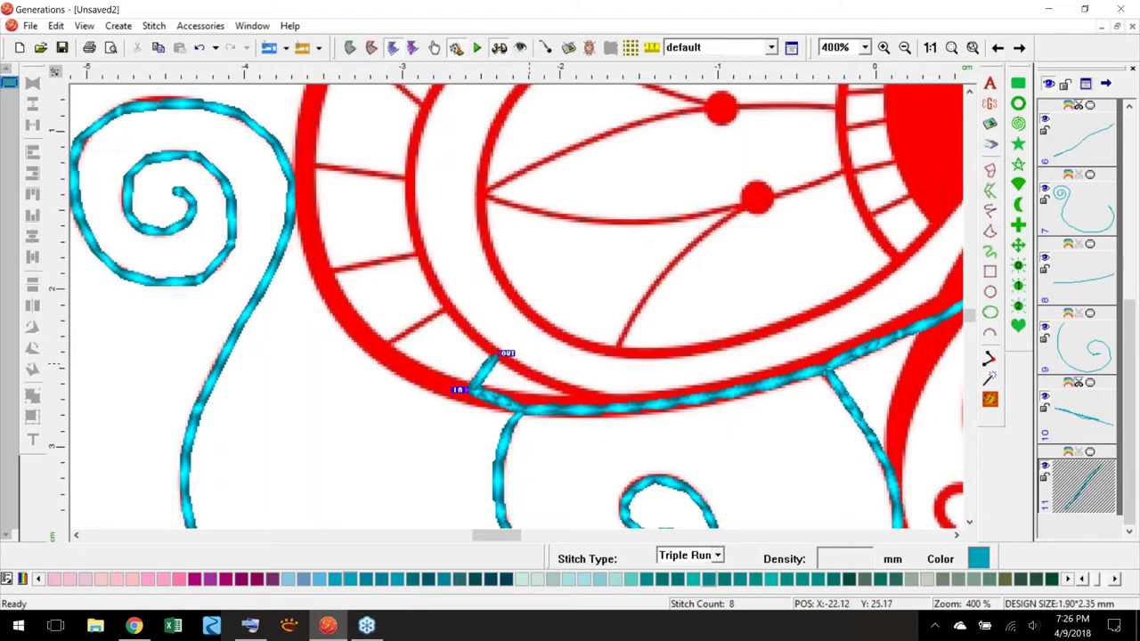
- Draw a Run freehand connector about 3.2 by 3.2 mm along the border's inner edge, from the first divider to the second
click(989, 211)
click(142, 233)
click(182, 233)
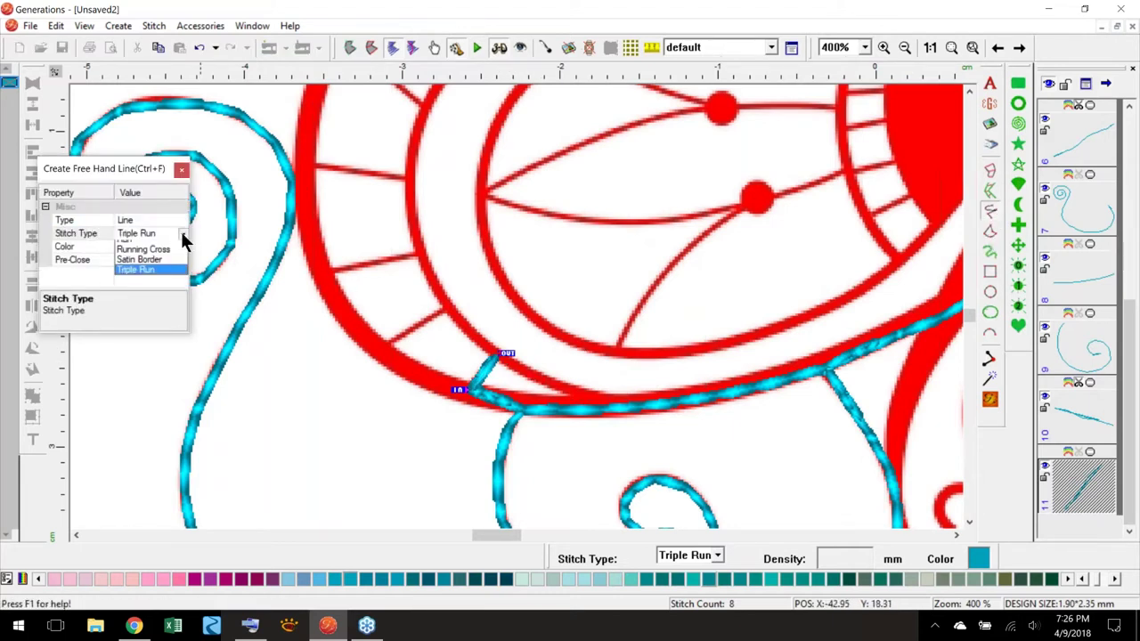
click(151, 297)
click(496, 356)
click(468, 332)
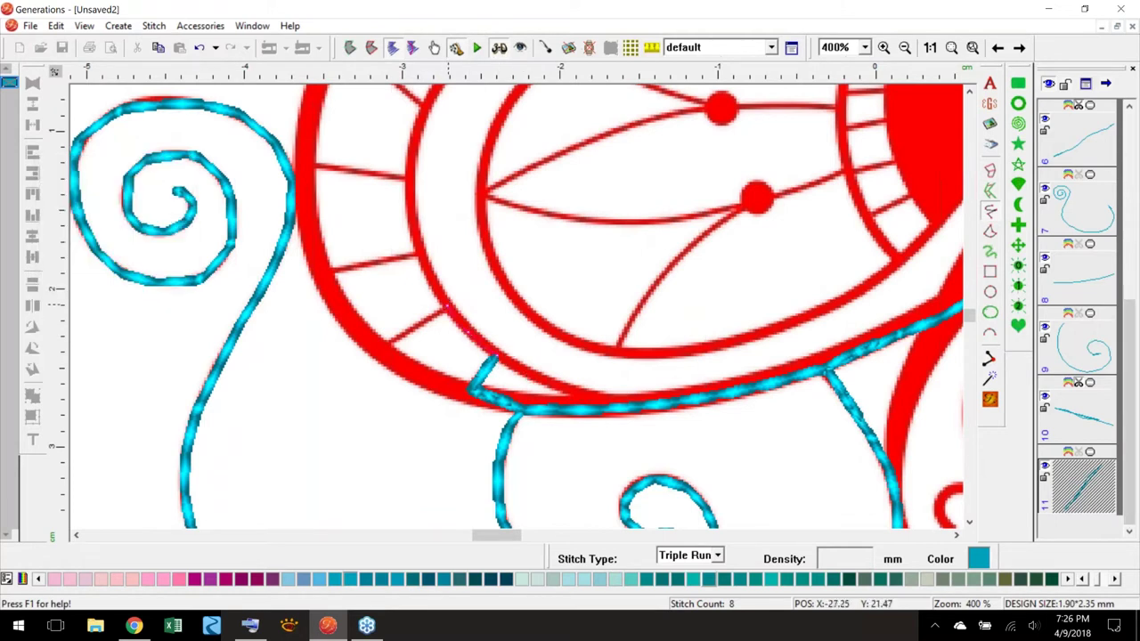
right_click(448, 306)
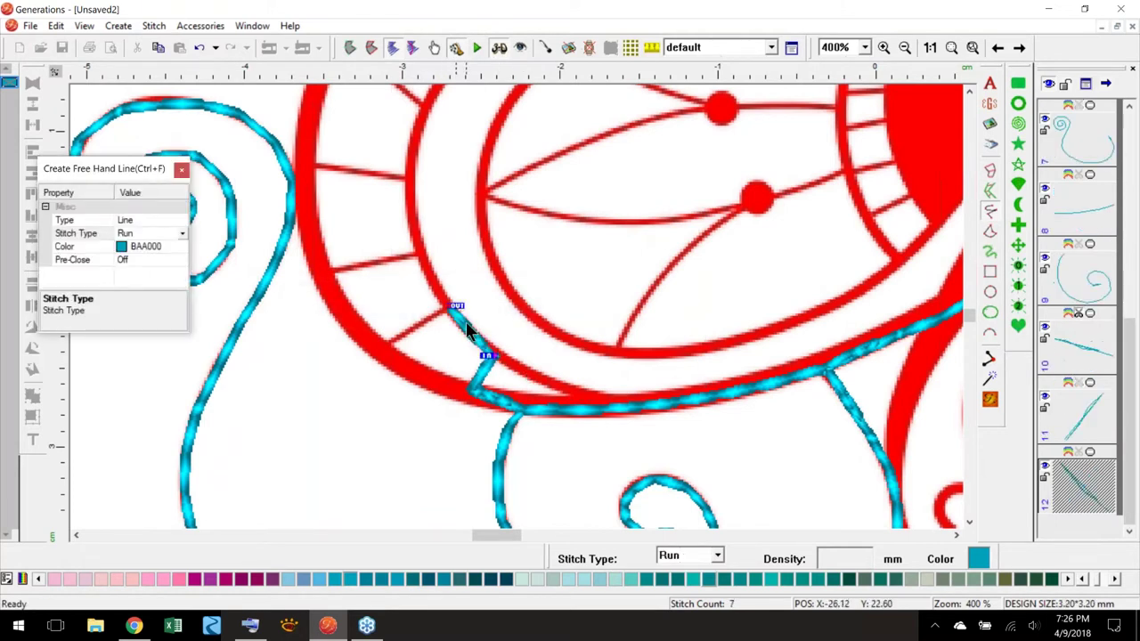
- Trace the second divider of the lower wing's border as a Triple Run freehand line about 4.4 by 2.7 mm, ending at the outer edge
click(183, 238)
click(990, 211)
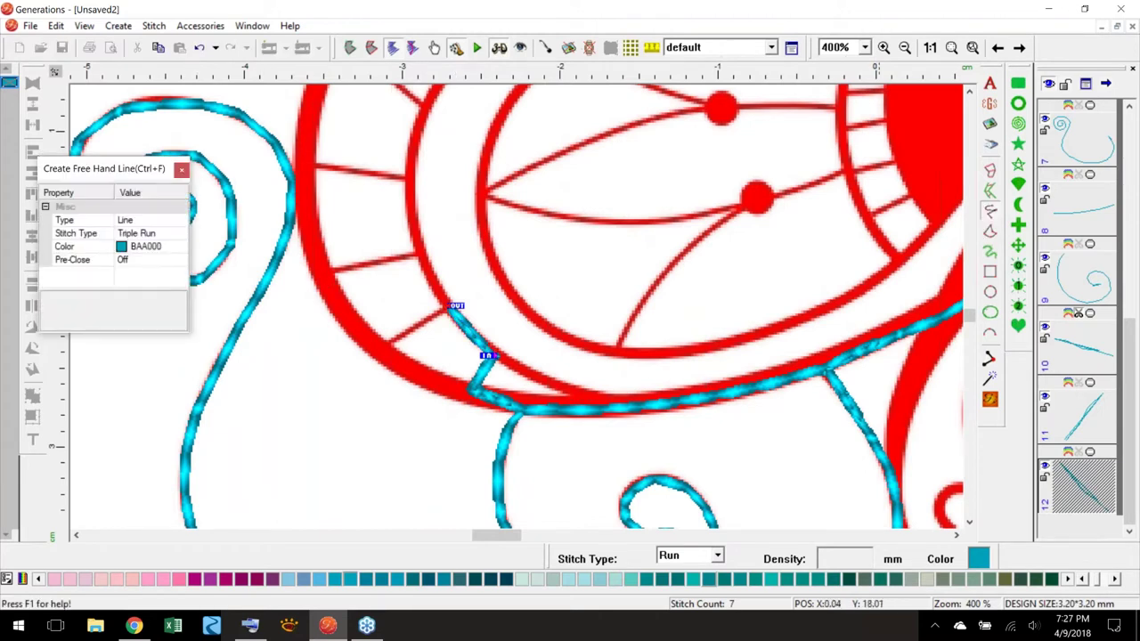
click(450, 308)
drag(451, 308, 383, 350)
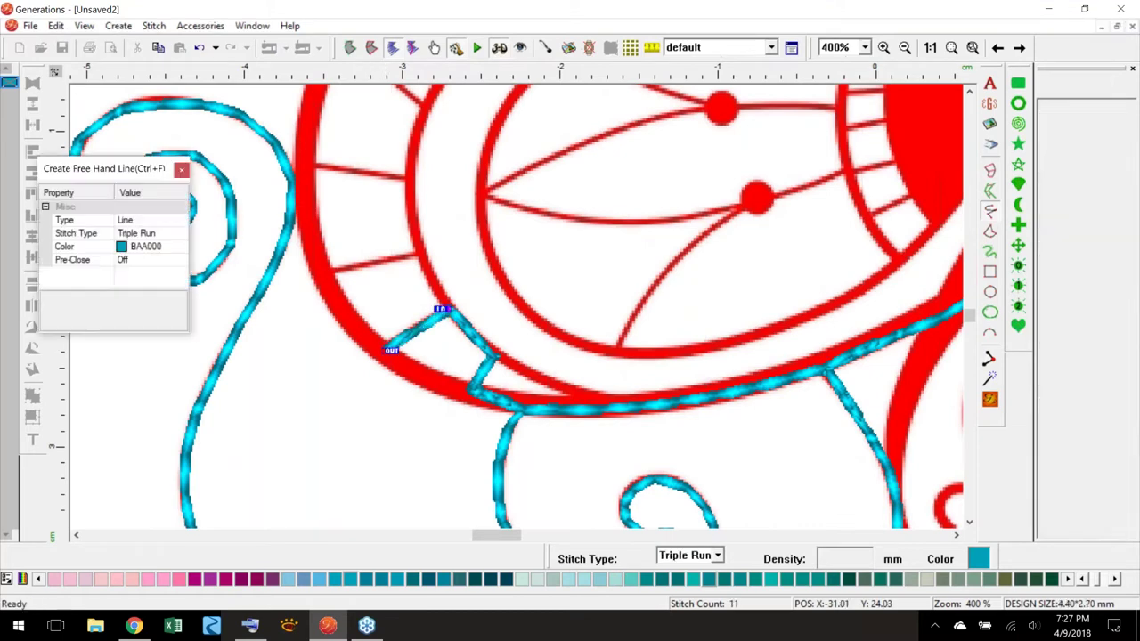
right_click(428, 330)
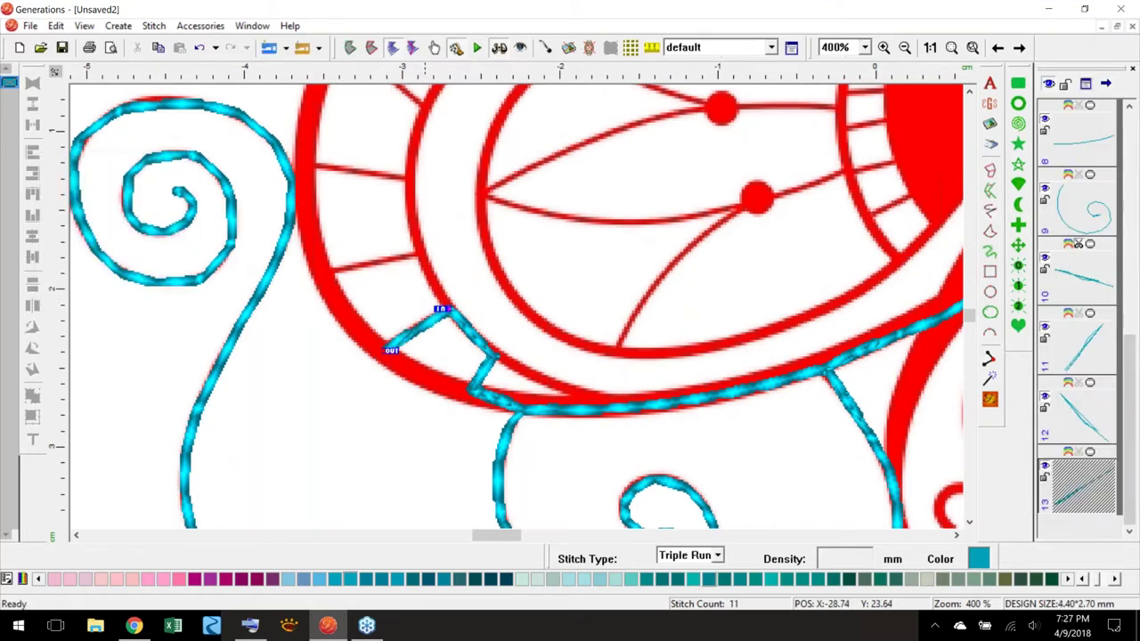
- Draw a Run freehand connector about 4.1 by 4.7 mm along the border's outer edge, from the second divider to the third
click(994, 215)
click(181, 234)
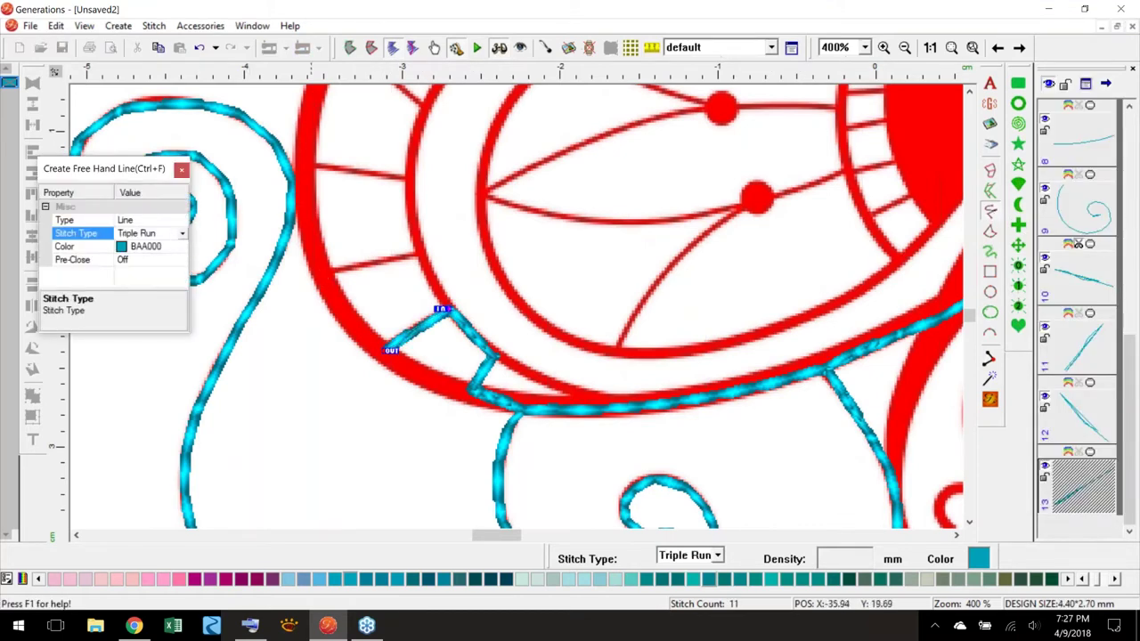
click(181, 233)
click(146, 289)
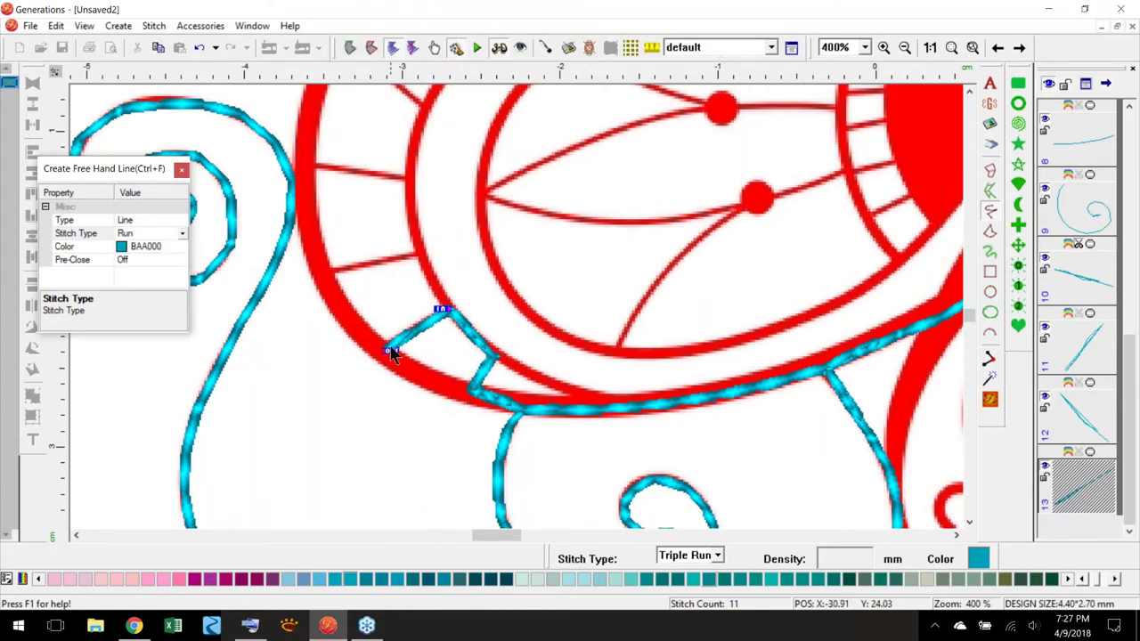
key(Return)
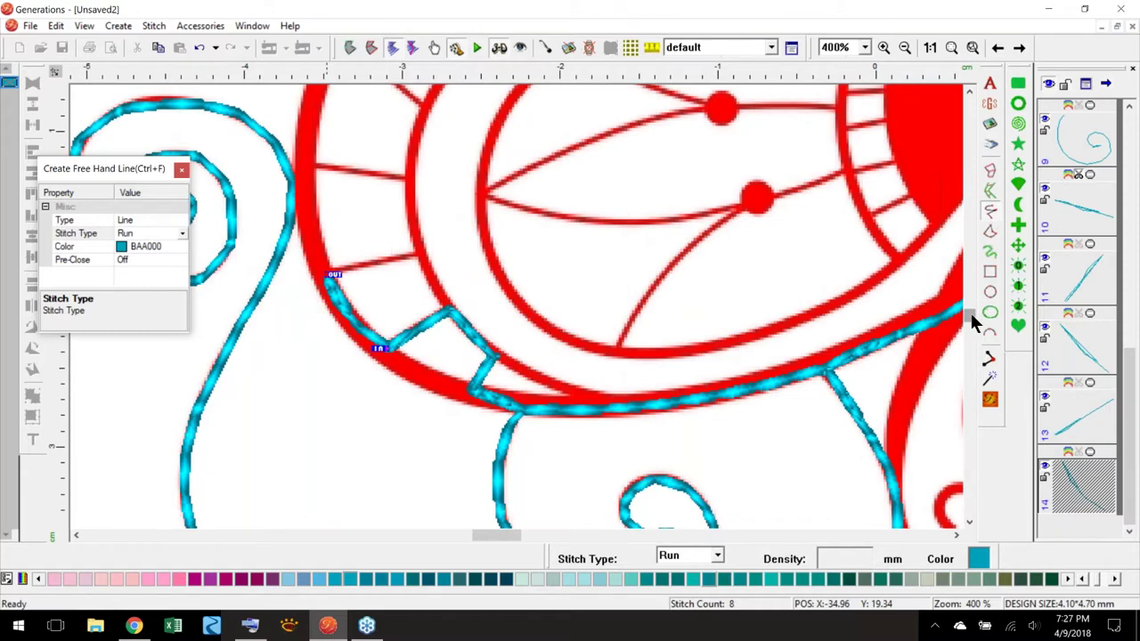
- Trace the next three dividers and their alternating edge connectors as Run freehand lines, up to the inner end of the divider at the wing's pointed corner
scroll(970, 309, up, 5)
scroll(971, 268, down, 2)
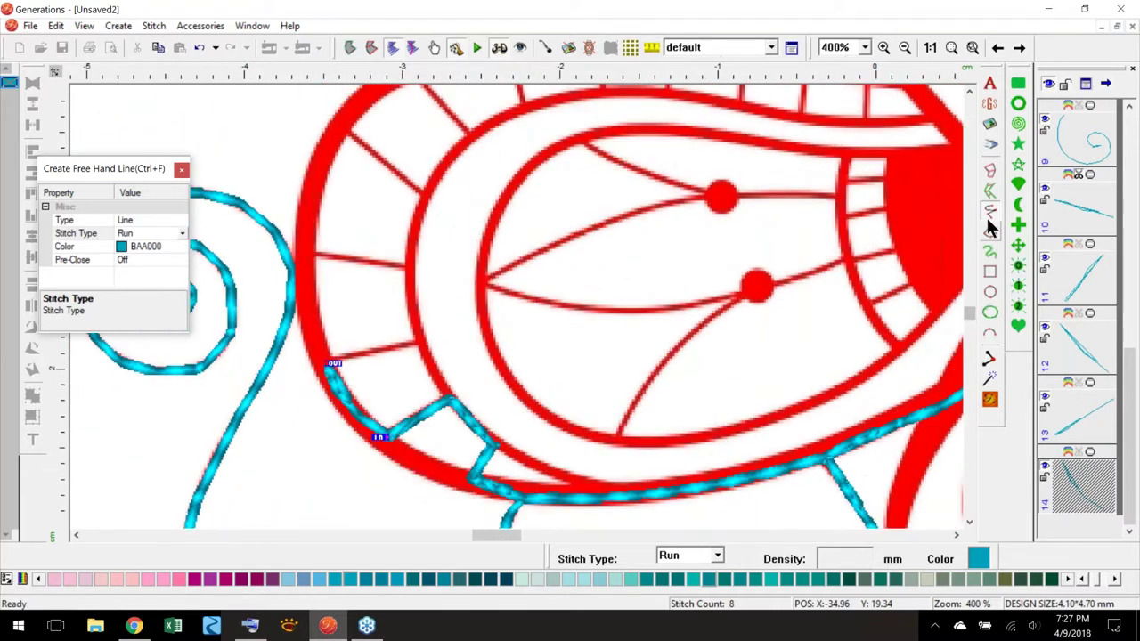
mouse_move(335, 363)
mouse_down()
mouse_move(419, 343)
mouse_move(409, 266)
mouse_move(303, 255)
mouse_move(331, 142)
mouse_move(342, 129)
mouse_move(426, 195)
mouse_move(474, 135)
mouse_up()
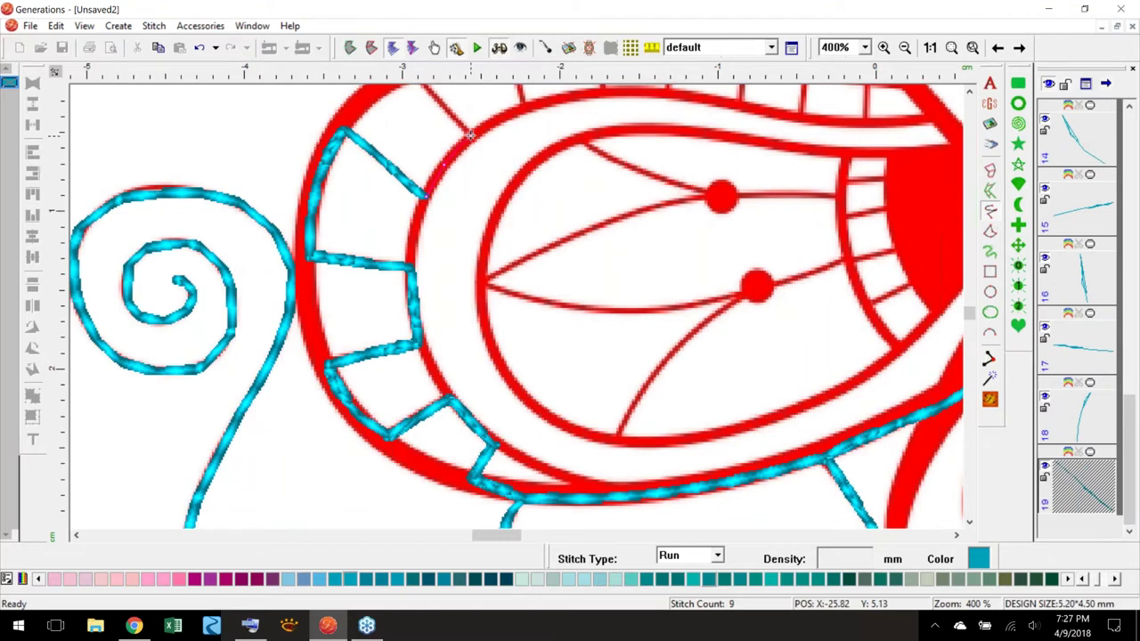
- Trace the corner divider and the remaining dividers and edge connectors along the lower wing's upper border as Run freehand lines, ending near the body
scroll(969, 318, up, 5)
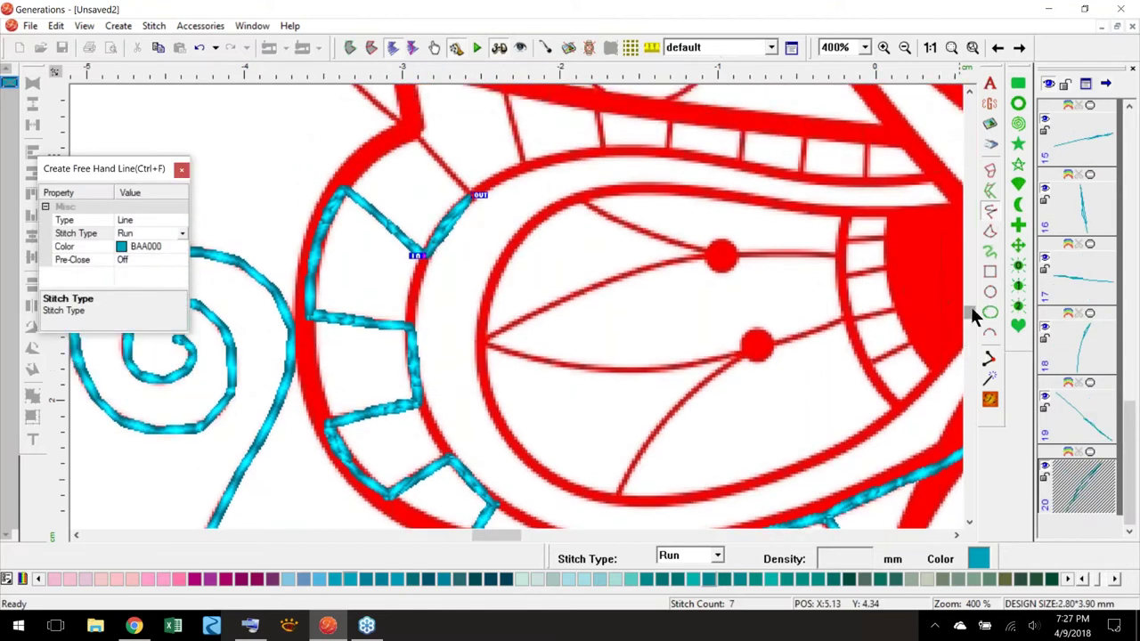
drag(454, 265, 410, 221)
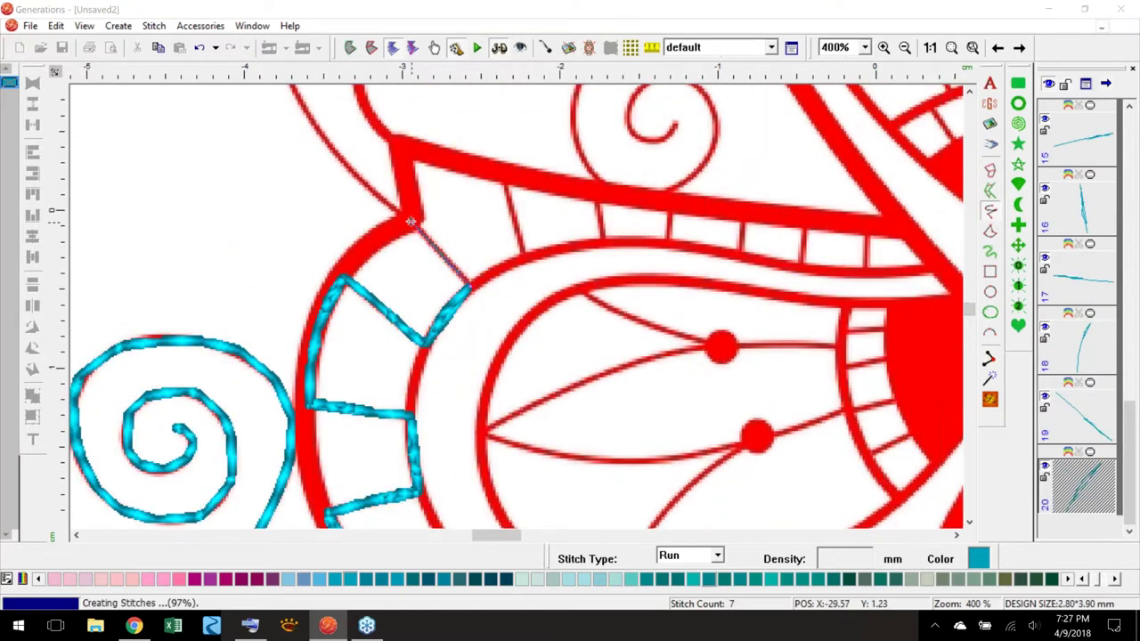
mouse_move(406, 178)
mouse_down()
mouse_move(406, 147)
mouse_move(504, 173)
mouse_move(523, 263)
mouse_move(606, 242)
mouse_move(597, 192)
mouse_move(673, 202)
mouse_move(669, 245)
mouse_move(725, 243)
mouse_move(718, 249)
mouse_move(743, 256)
mouse_move(744, 212)
mouse_move(807, 219)
mouse_move(804, 267)
mouse_move(868, 270)
mouse_move(872, 227)
mouse_up()
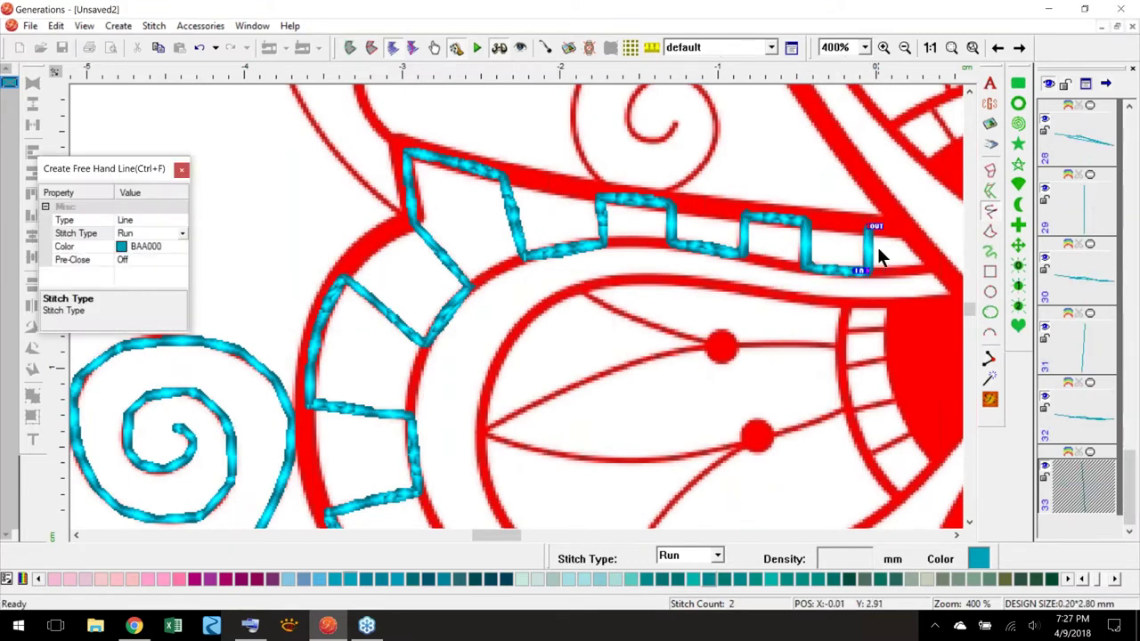
- Check the stitch types of the first border connectors and dividers in the object list, singly and with lines 12 and 13 selected together
click(952, 45)
mouse_move(1129, 472)
mouse_down()
mouse_move(1129, 134)
mouse_move(1129, 258)
mouse_up()
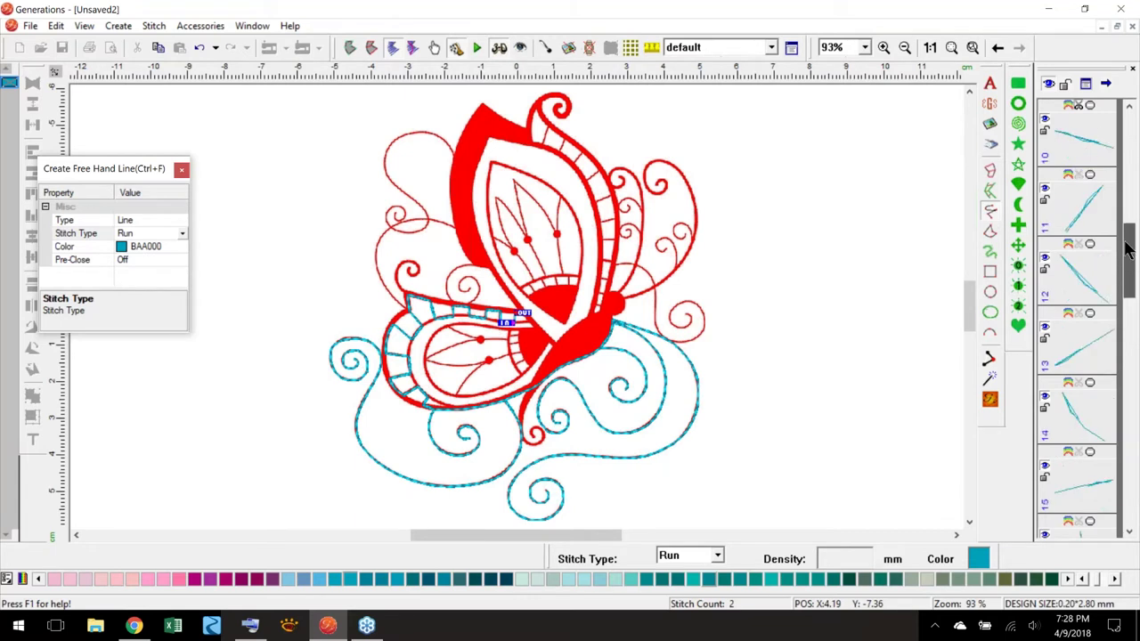
click(1088, 150)
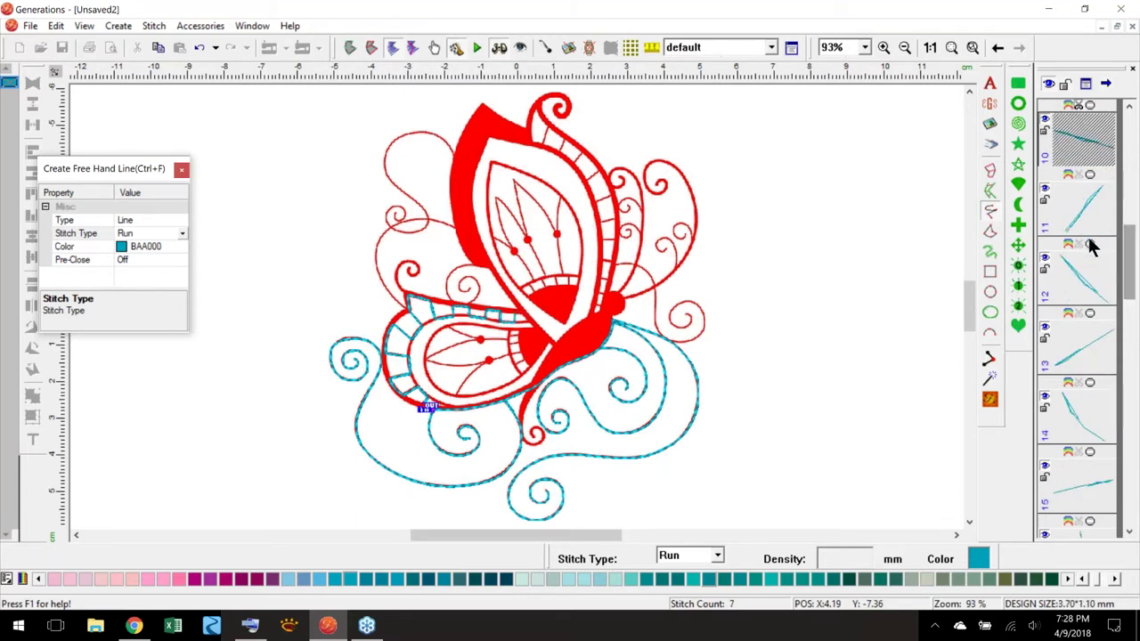
click(1079, 204)
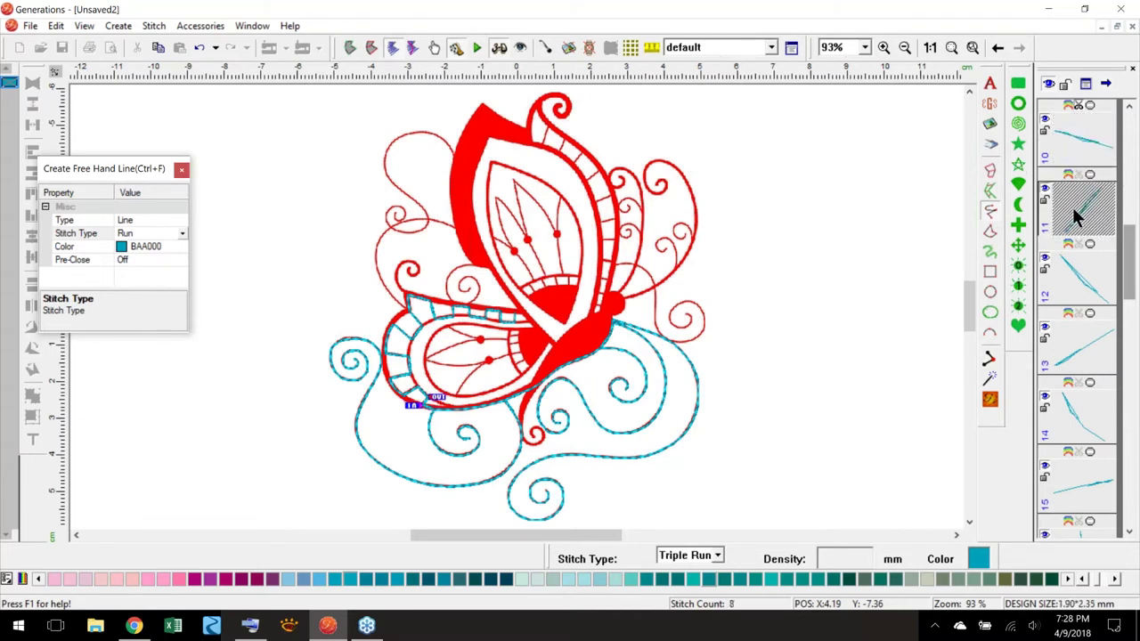
click(1083, 278)
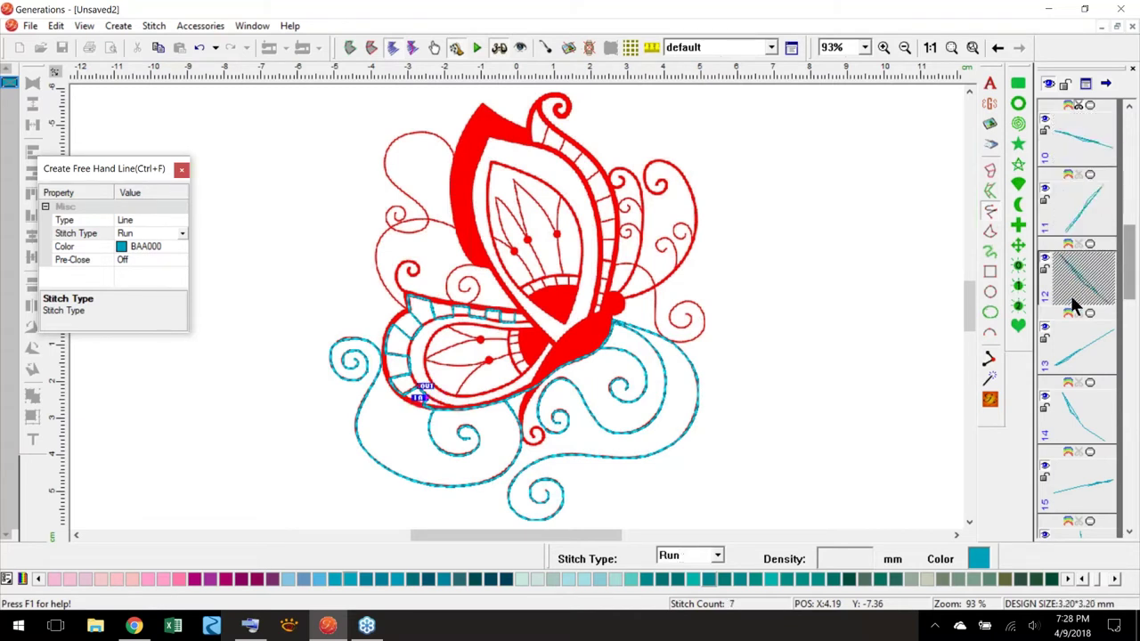
ctrl+click(1083, 341)
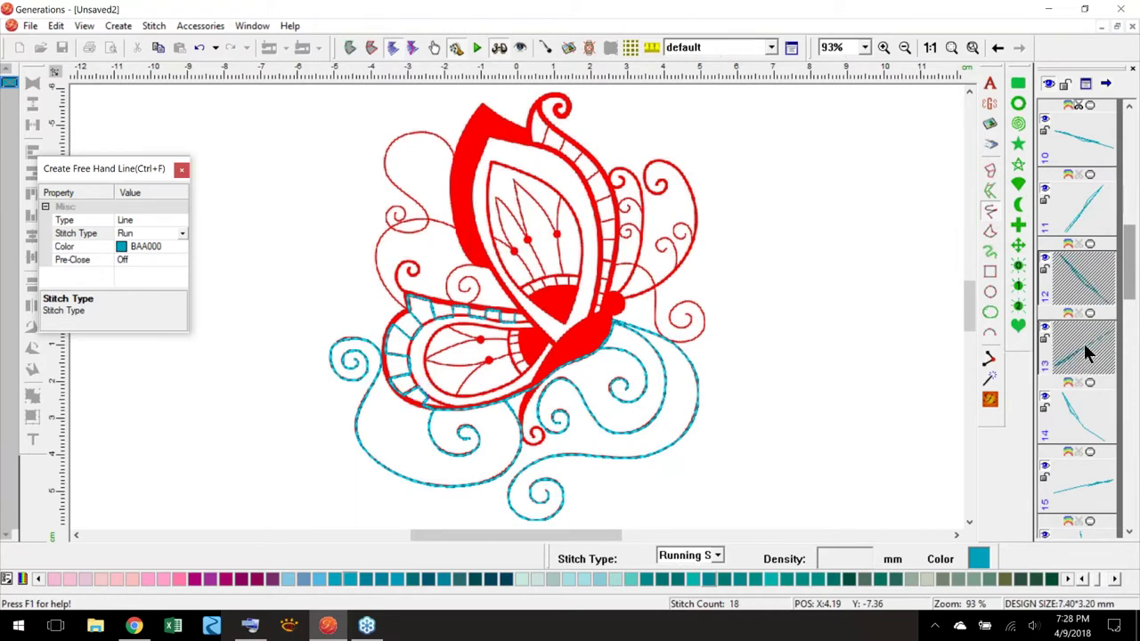
click(1081, 274)
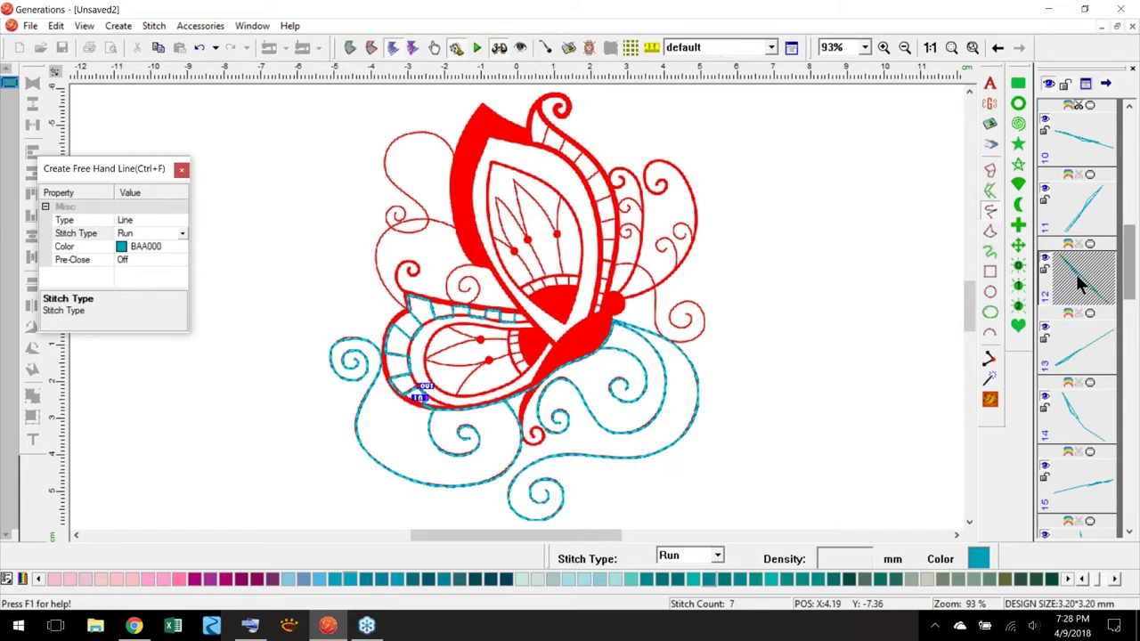
ctrl+click(1081, 356)
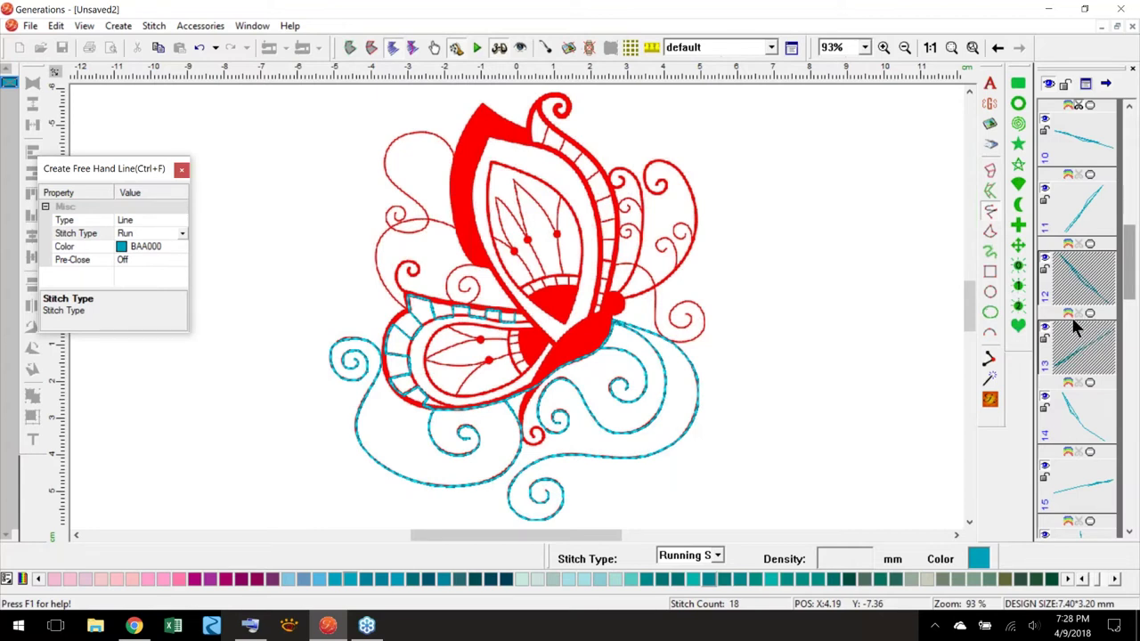
click(1085, 284)
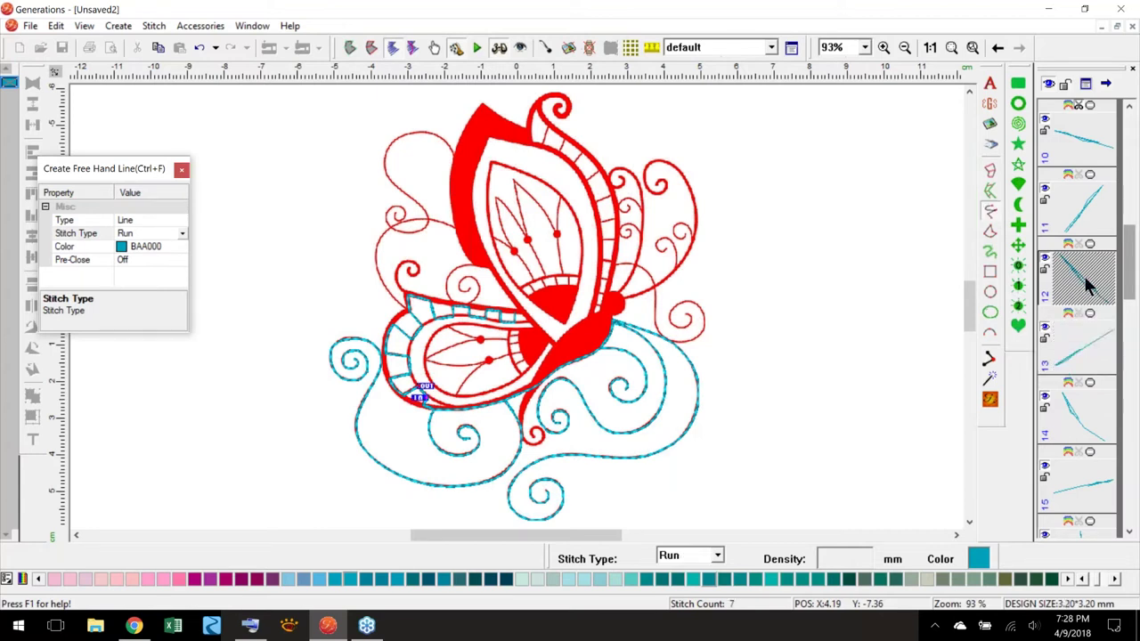
- Compare the stitch types of lines 12, 13 and 14 by selecting them singly and in noncontiguous combinations in the object list
ctrl+click(1081, 358)
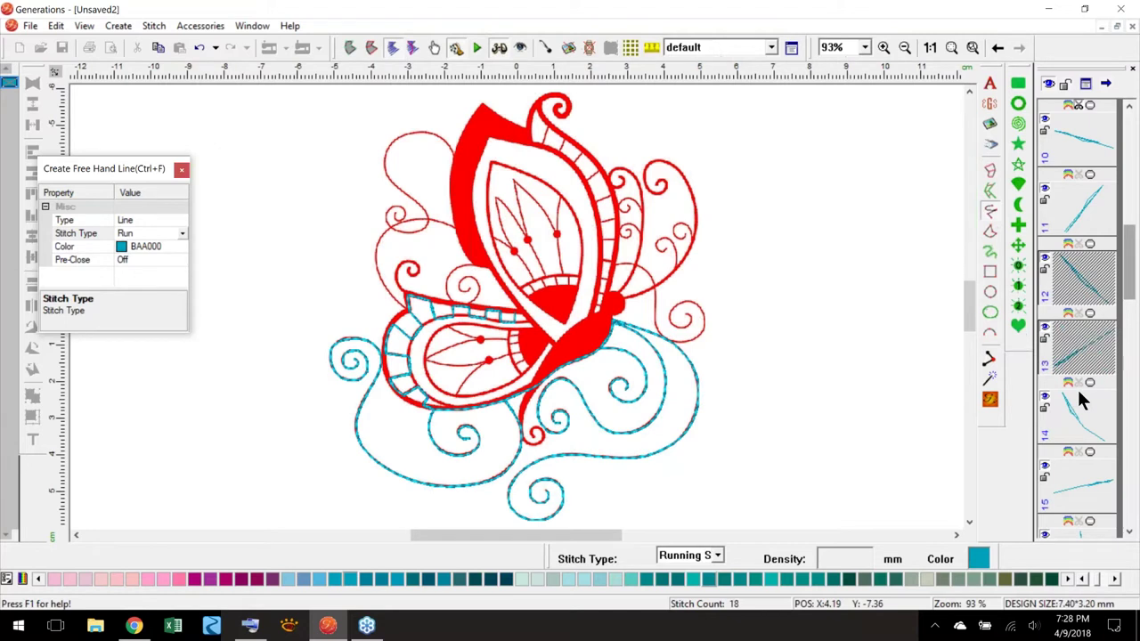
click(1082, 352)
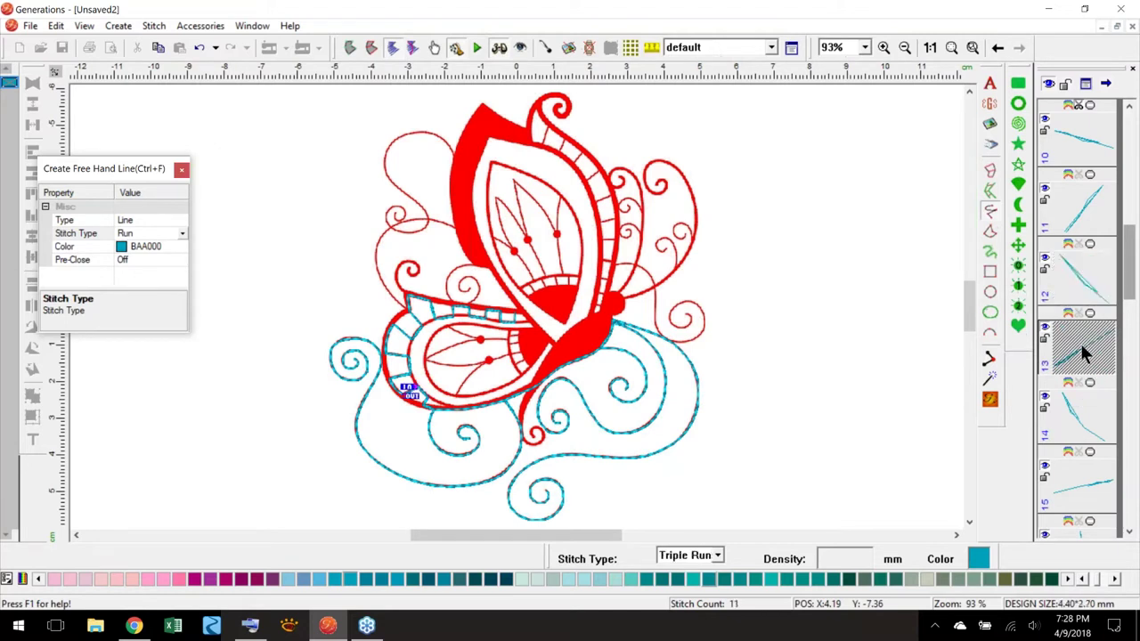
click(1079, 296)
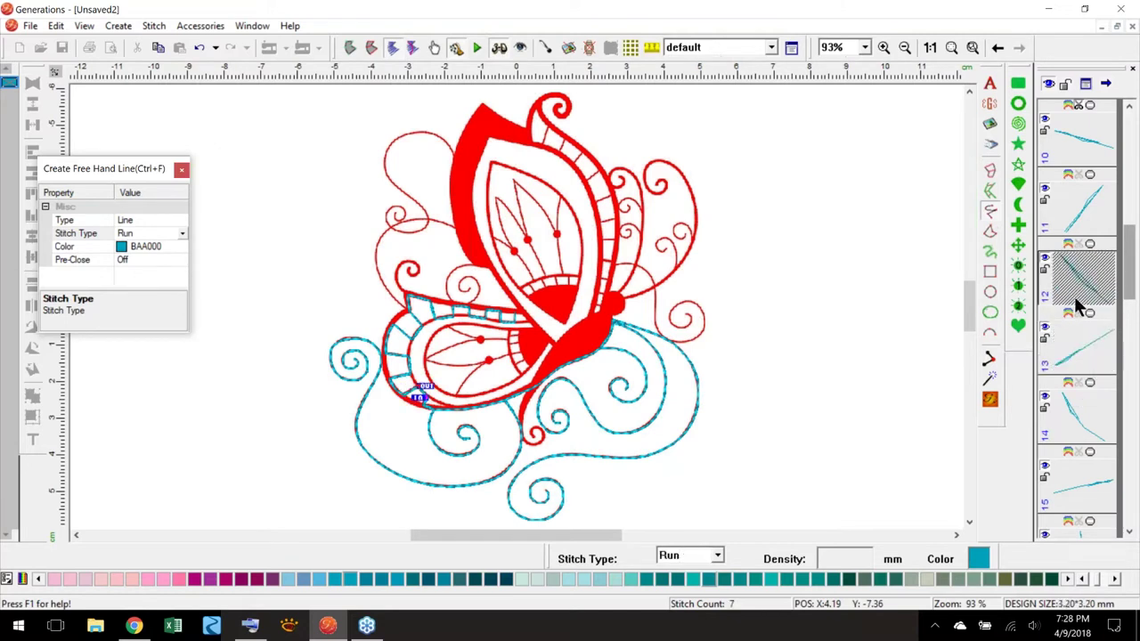
ctrl+click(1081, 345)
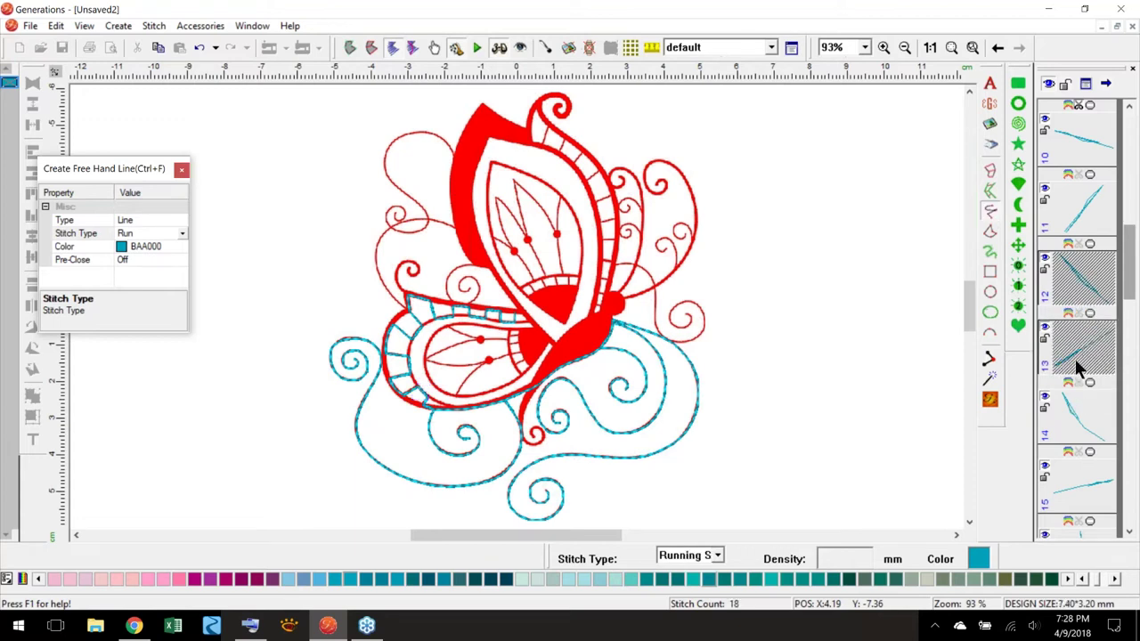
ctrl+click(1076, 360)
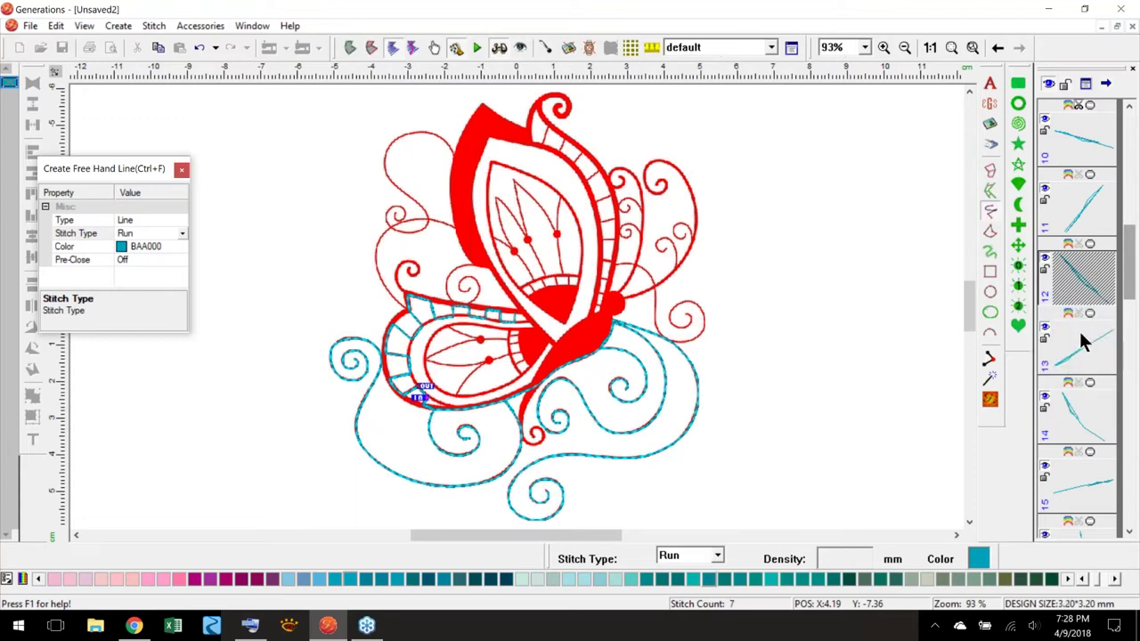
ctrl+click(1082, 413)
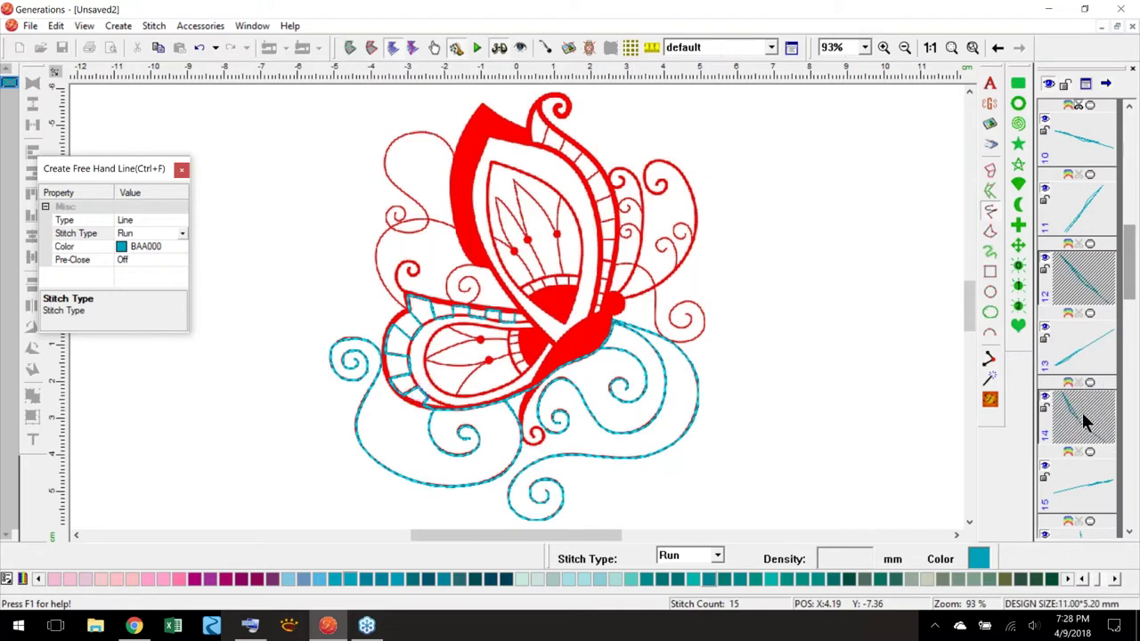
ctrl+click(1080, 341)
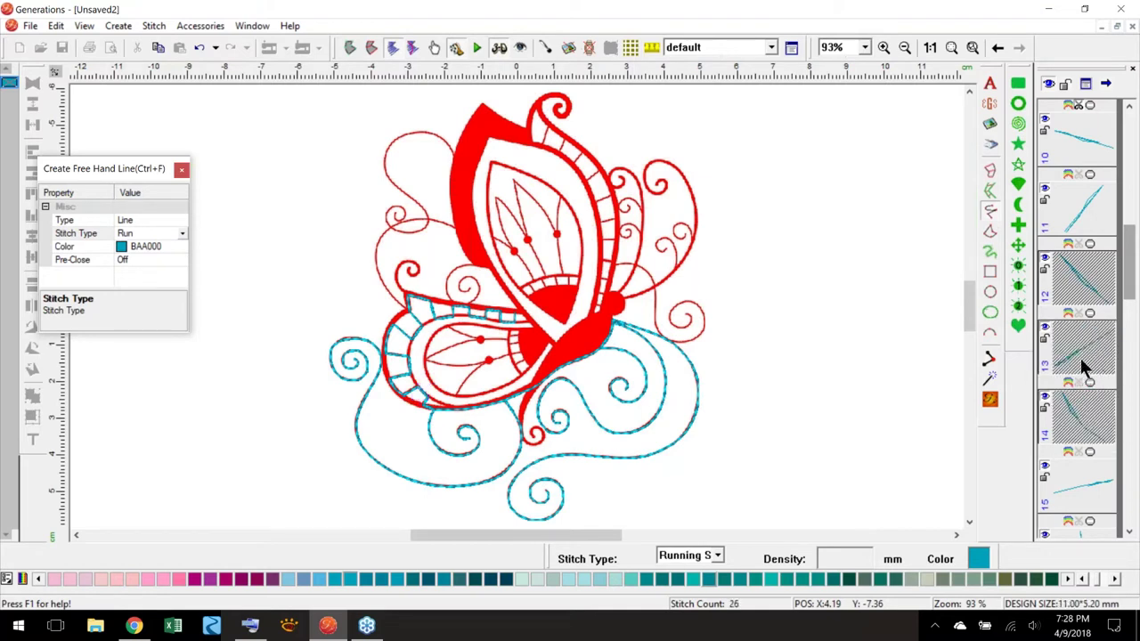
click(1087, 317)
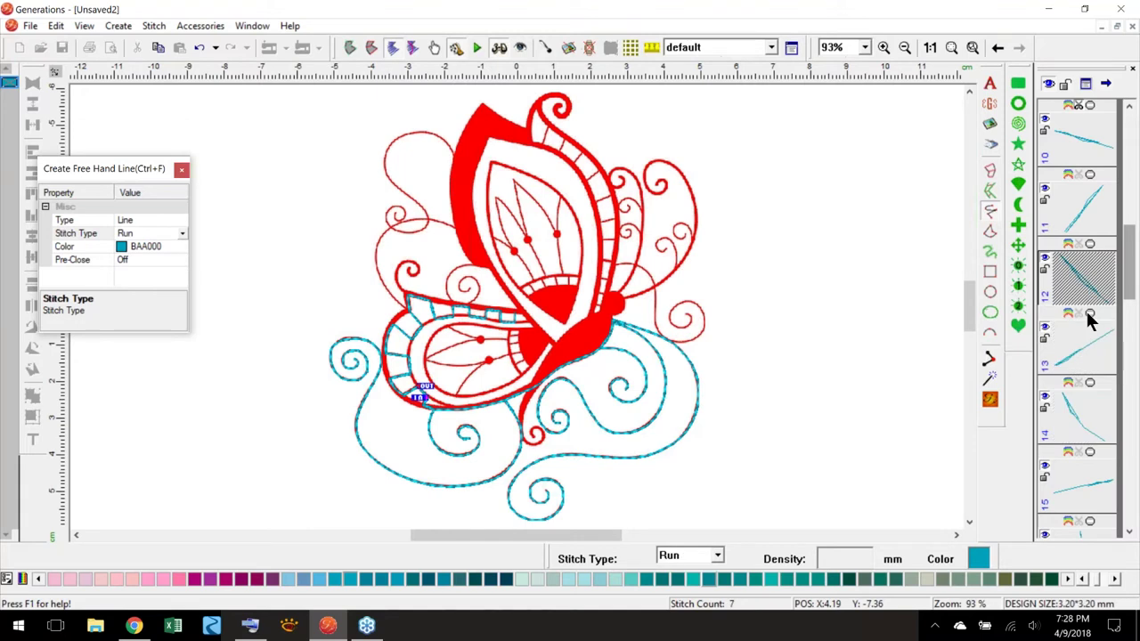
- Select the continuous range of lines 12 through 15 in the object list, finishing with only line 12 selected
ctrl+click(1084, 349)
click(1081, 286)
shift+click(1082, 342)
shift+click(1073, 467)
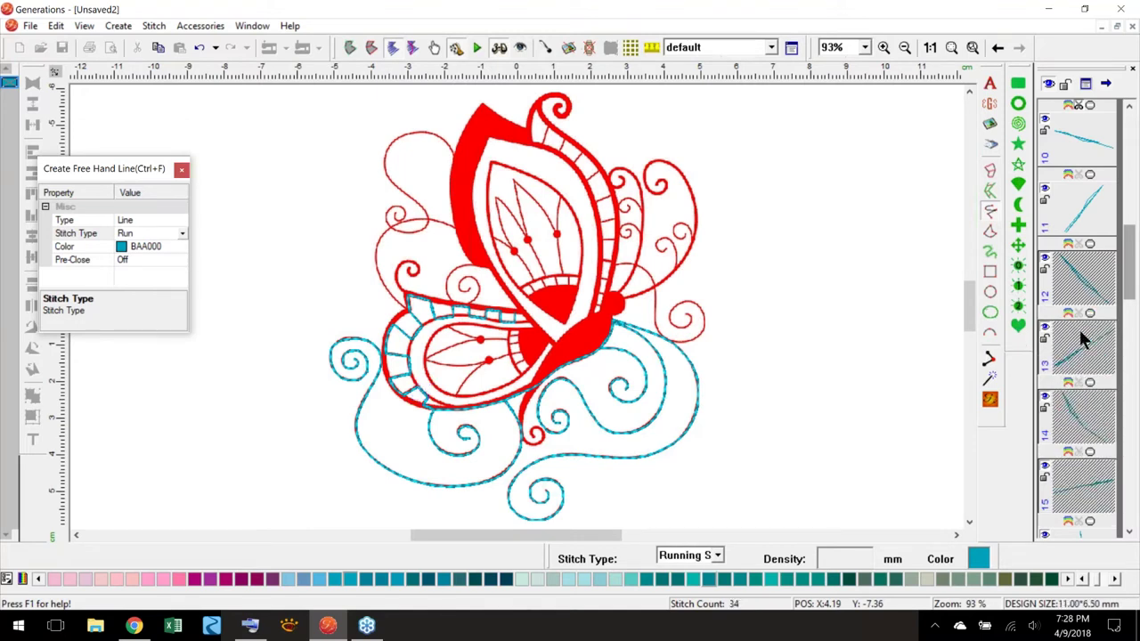
click(1081, 276)
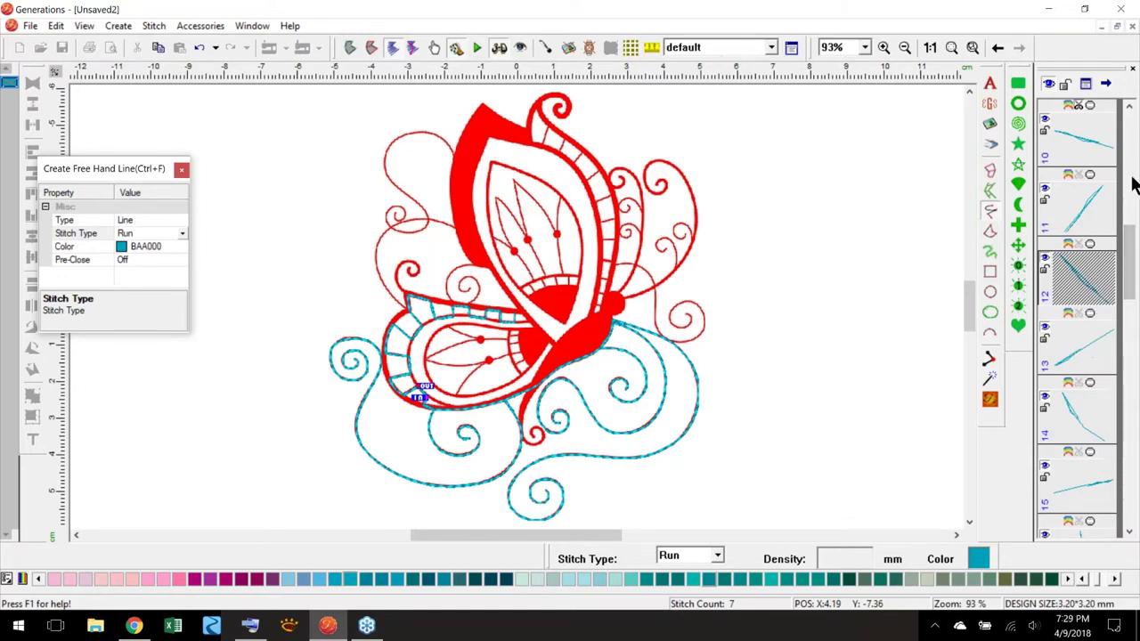
- Leave the freehand line tool and select together the lower wing's edge connectors, skipping the dividers, from near the body around to connector 16
click(801, 365)
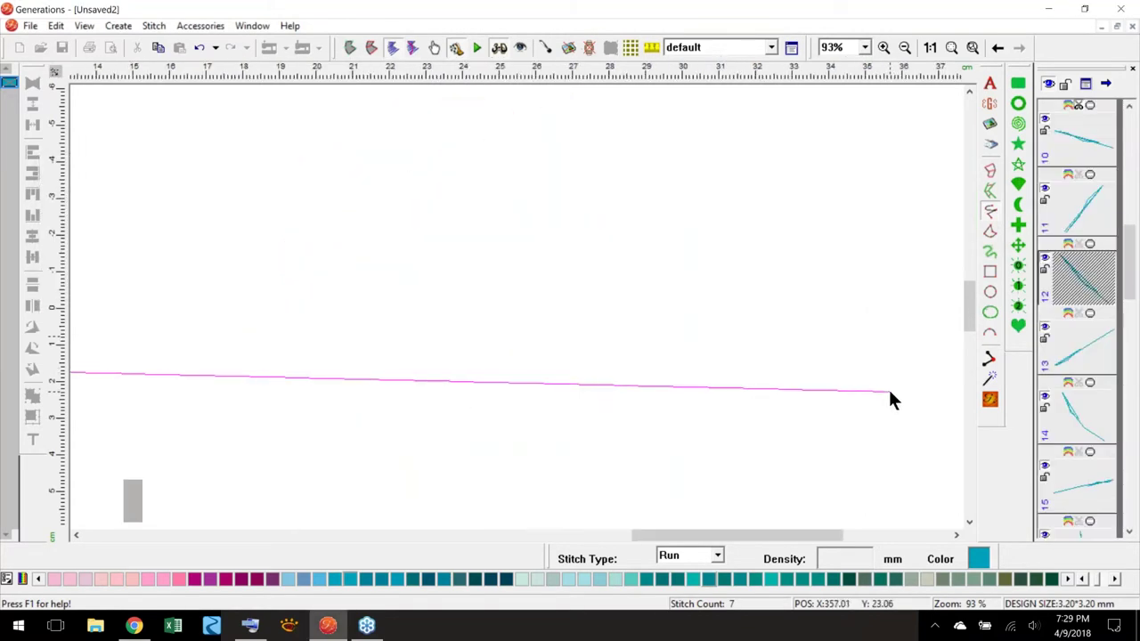
key(Escape)
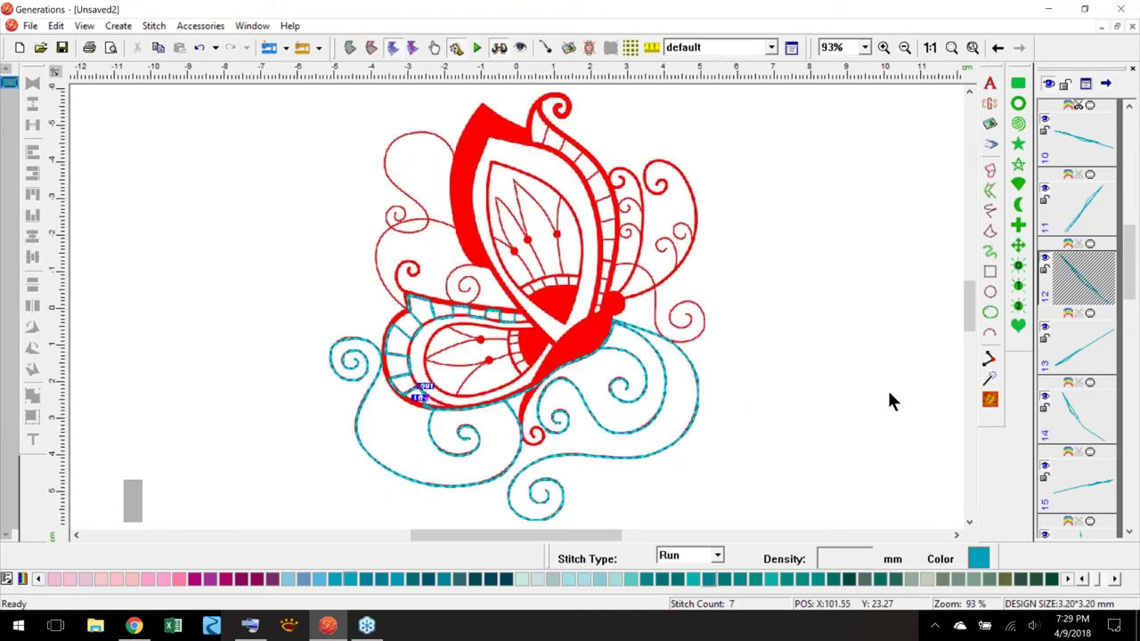
click(996, 48)
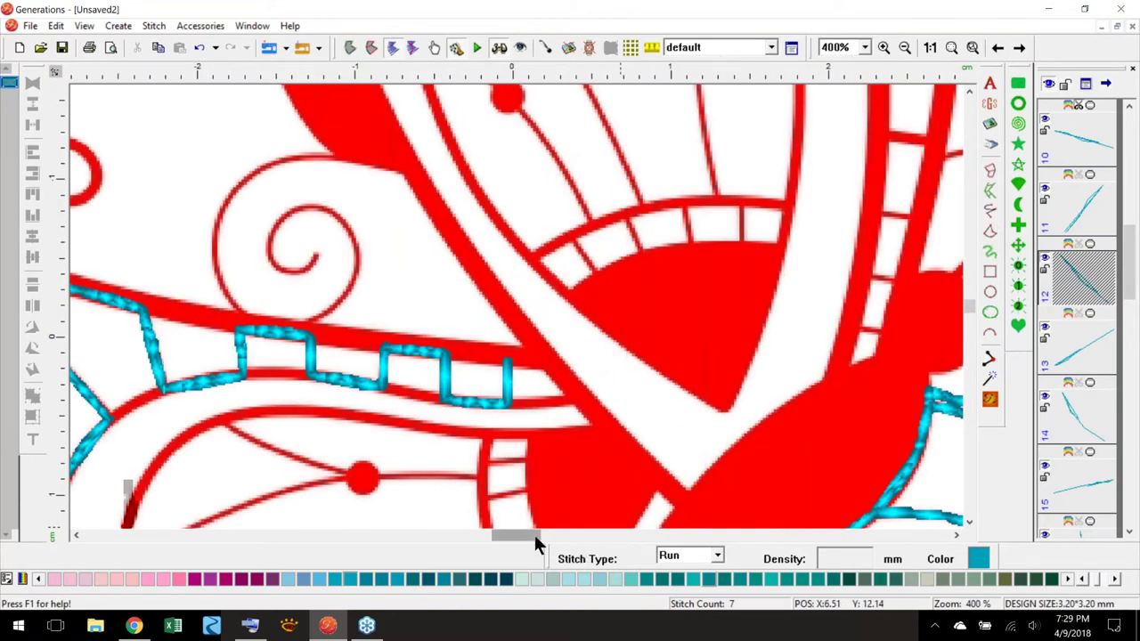
drag(535, 537, 514, 537)
scroll(971, 307, down, 3)
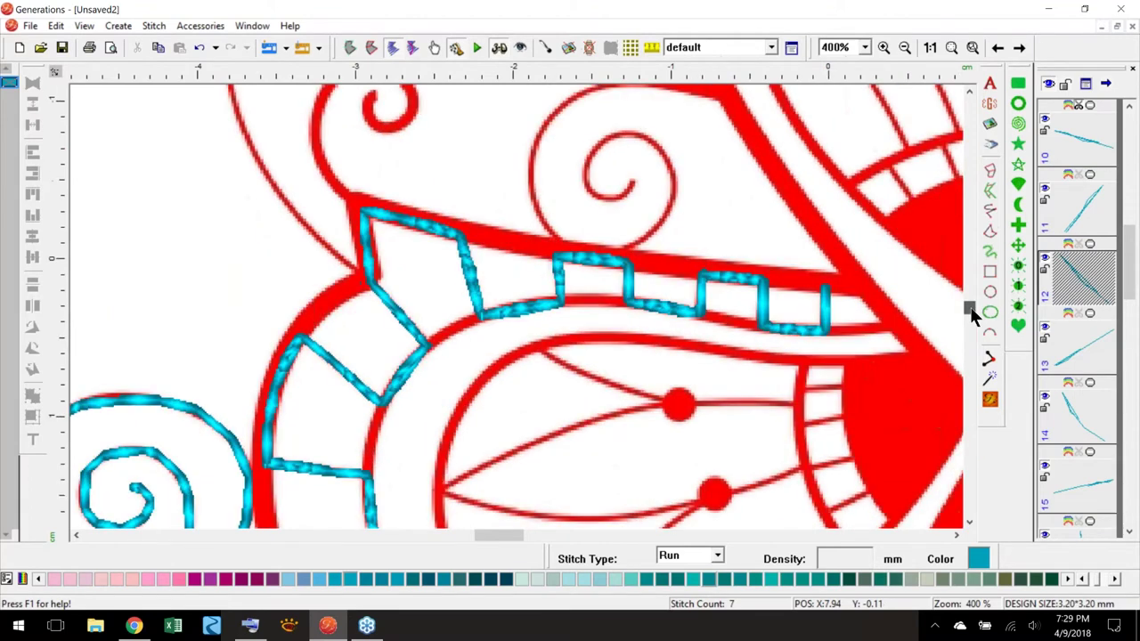
click(795, 273)
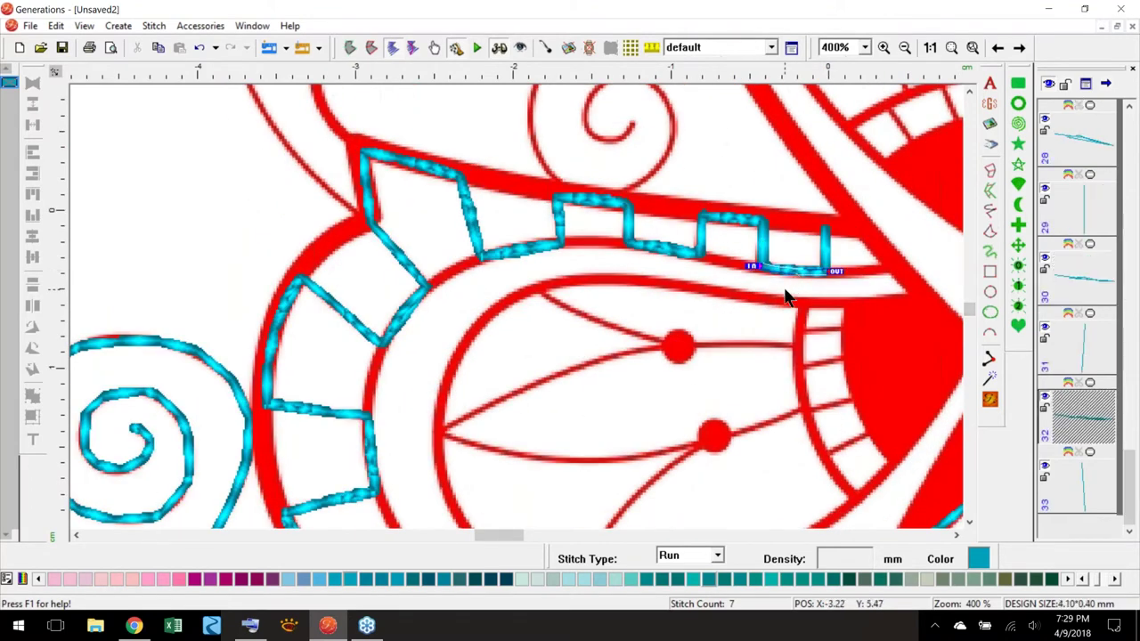
ctrl+click(739, 224)
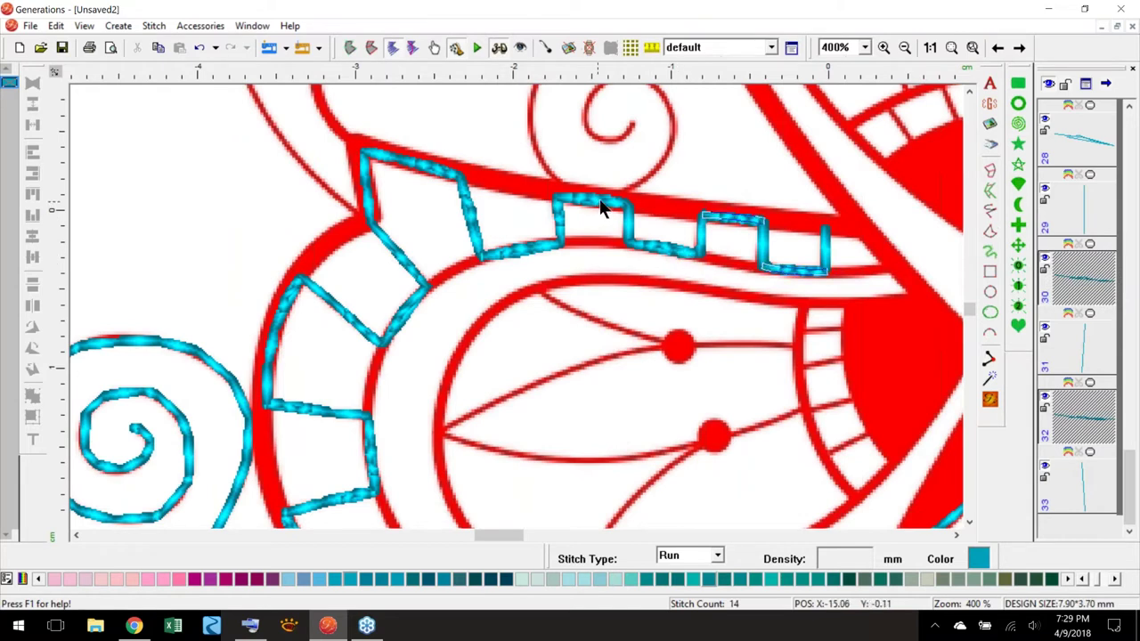
ctrl+click(626, 209)
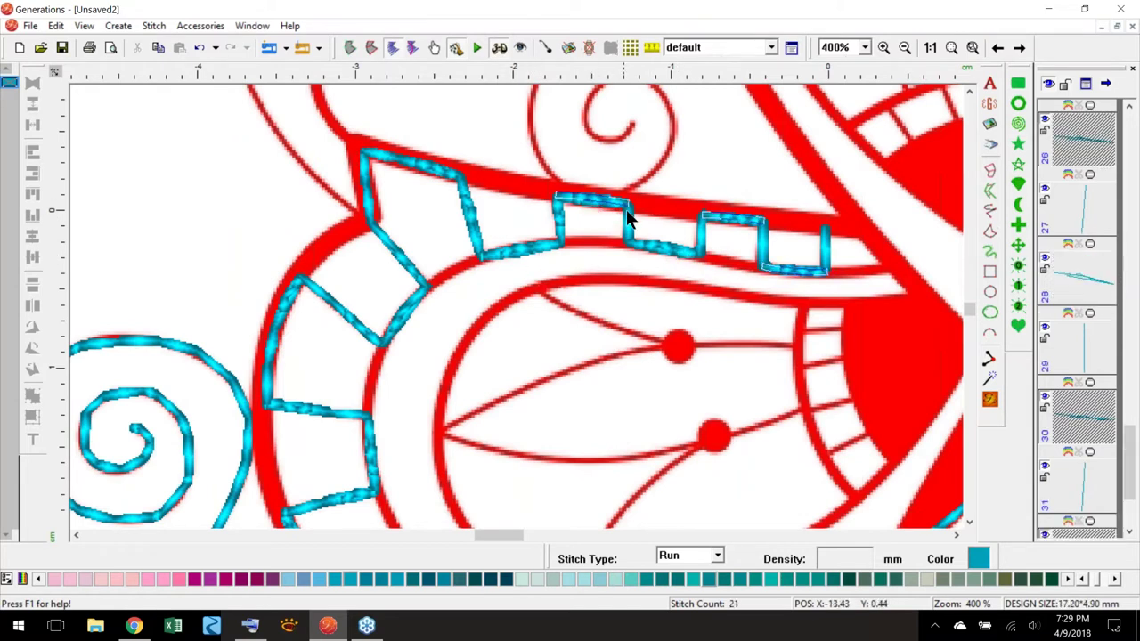
ctrl+click(670, 248)
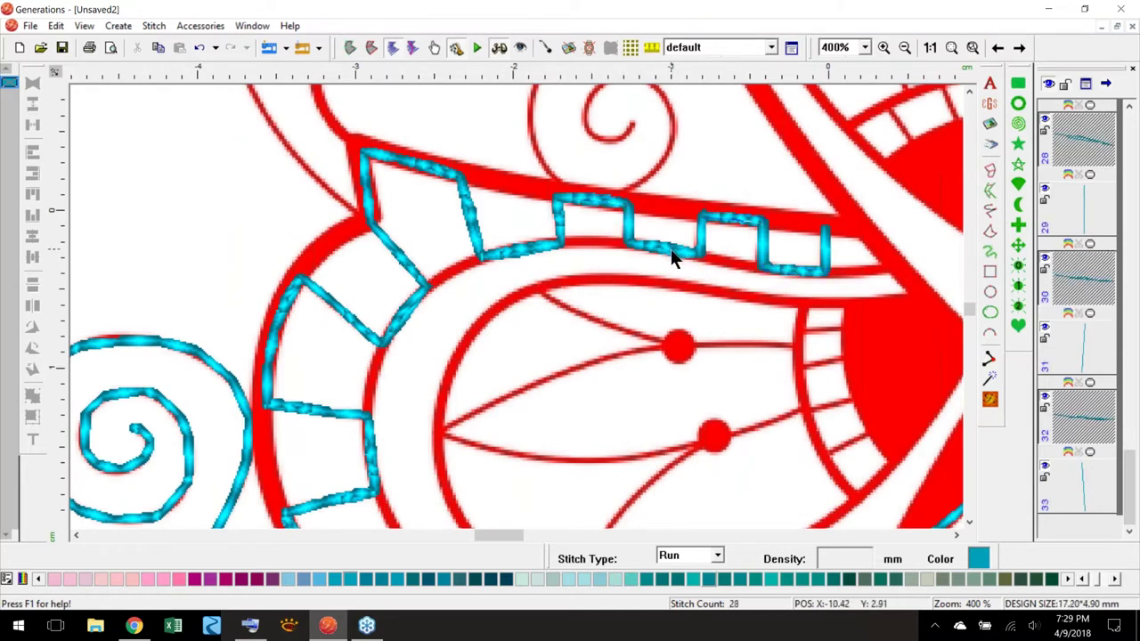
ctrl+click(521, 249)
ctrl+click(420, 167)
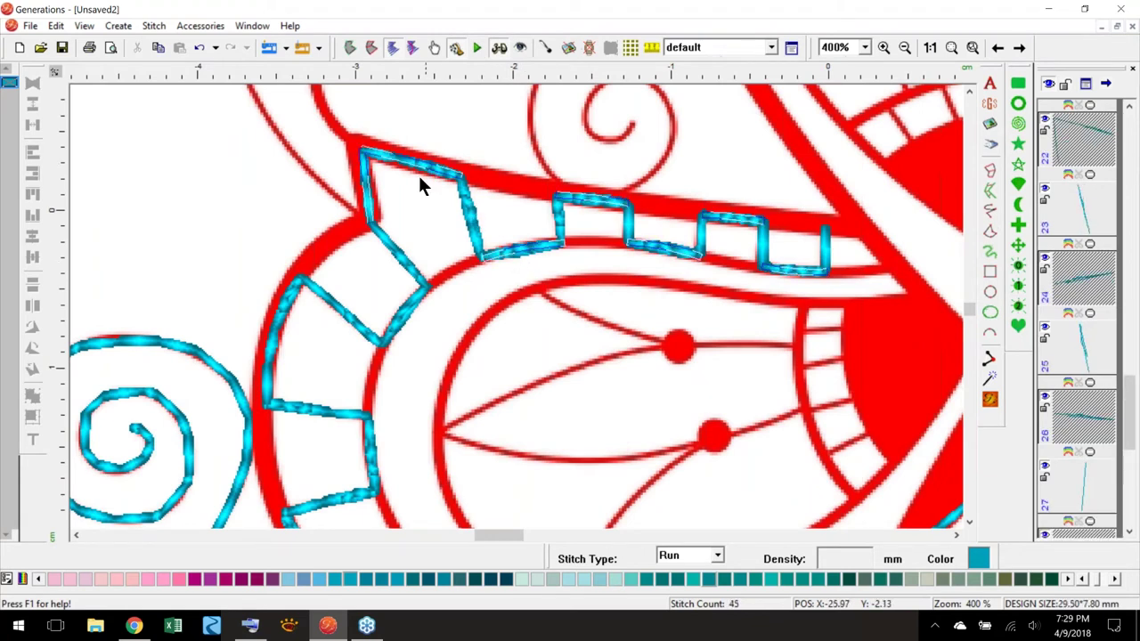
ctrl+click(402, 322)
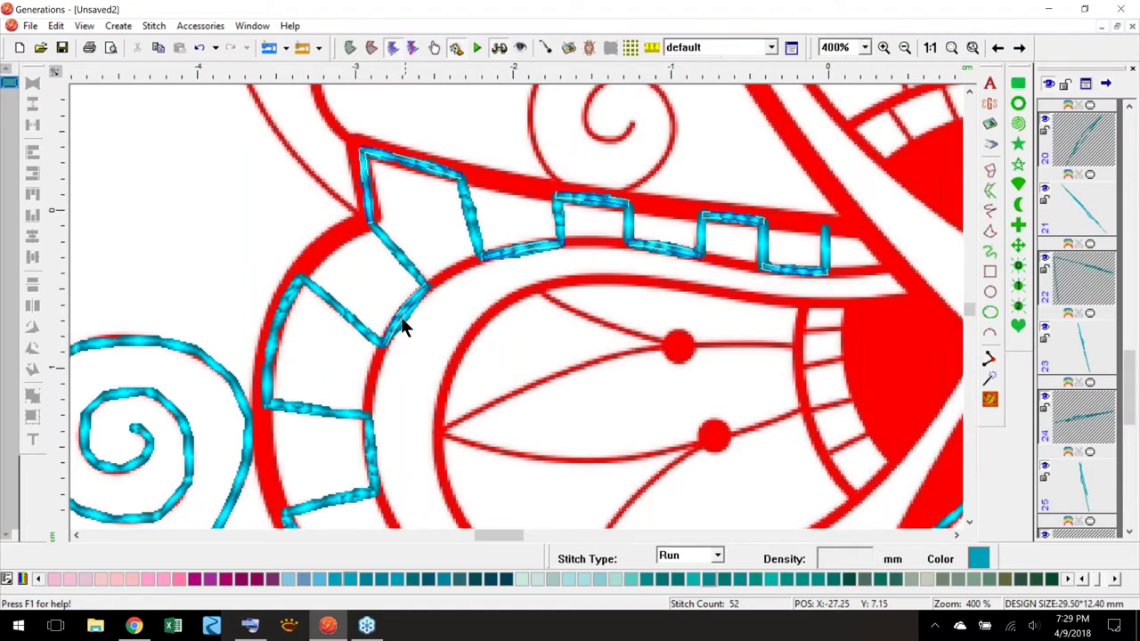
ctrl+click(273, 348)
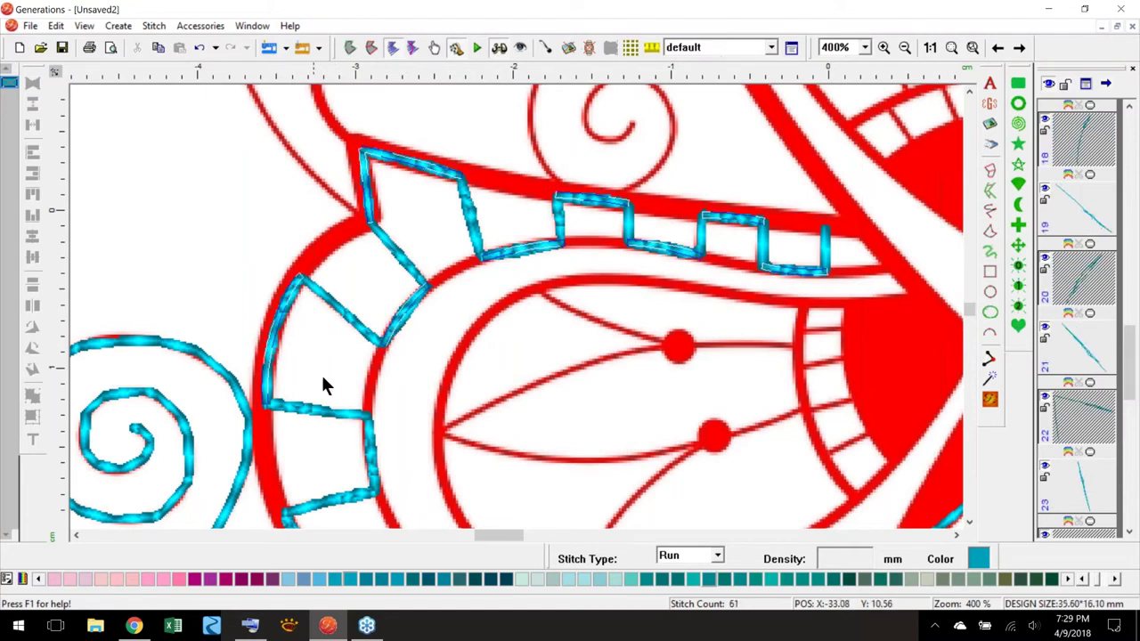
ctrl+click(369, 453)
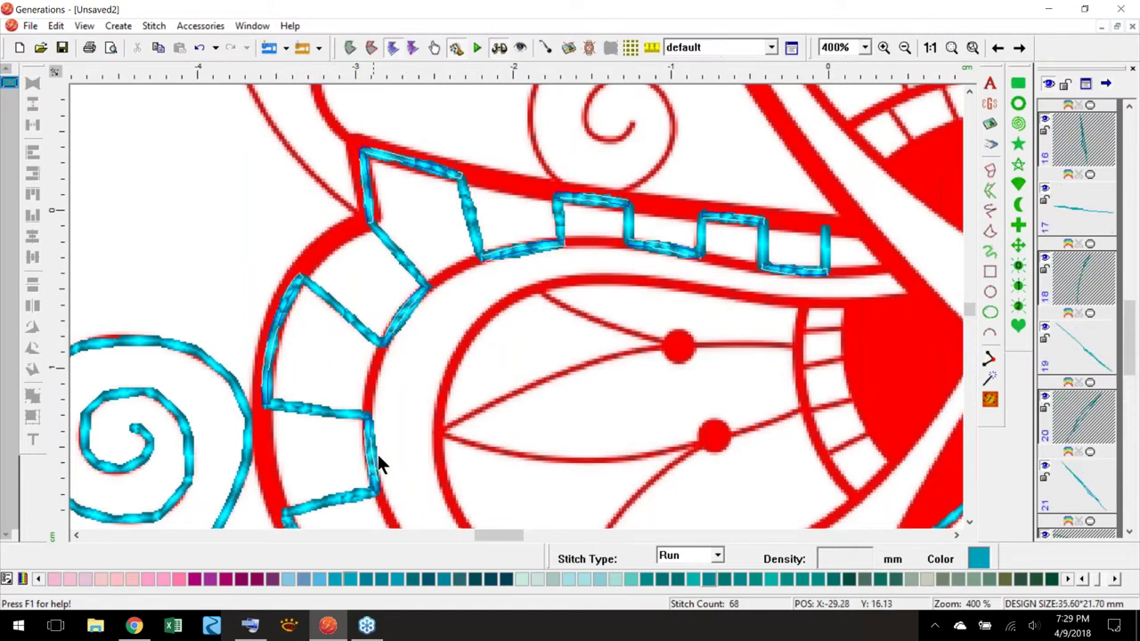
- Add the three remaining connectors along the border's lower end to the selection and set all selected connectors to the Run stitch type
drag(971, 304, 970, 306)
scroll(970, 307, down, 5)
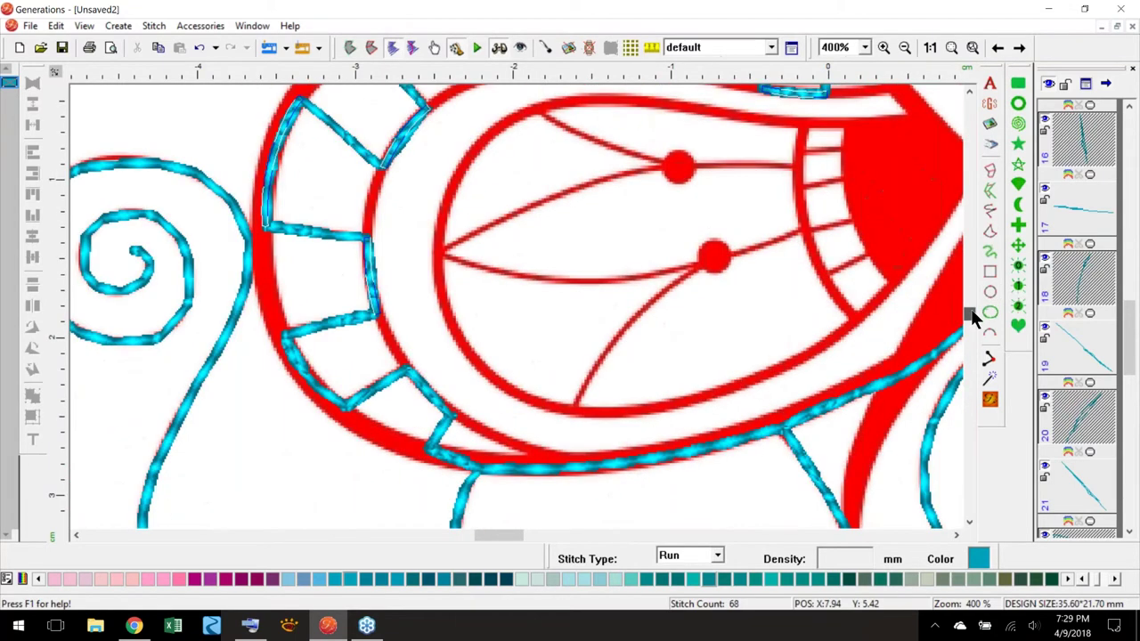
scroll(313, 391, up, 1)
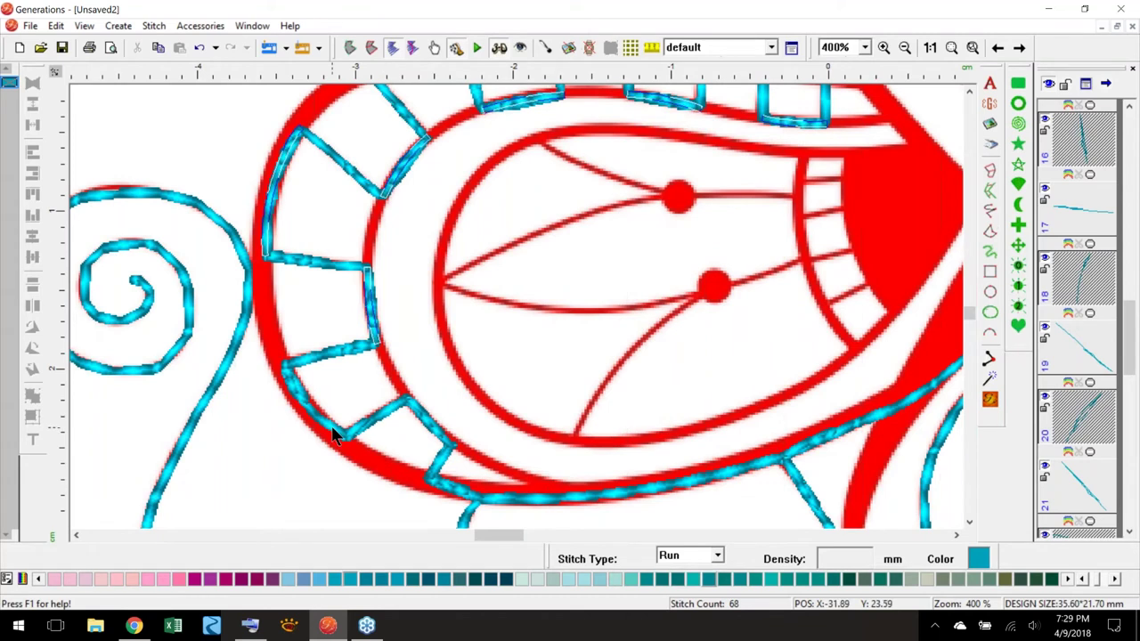
ctrl+click(330, 424)
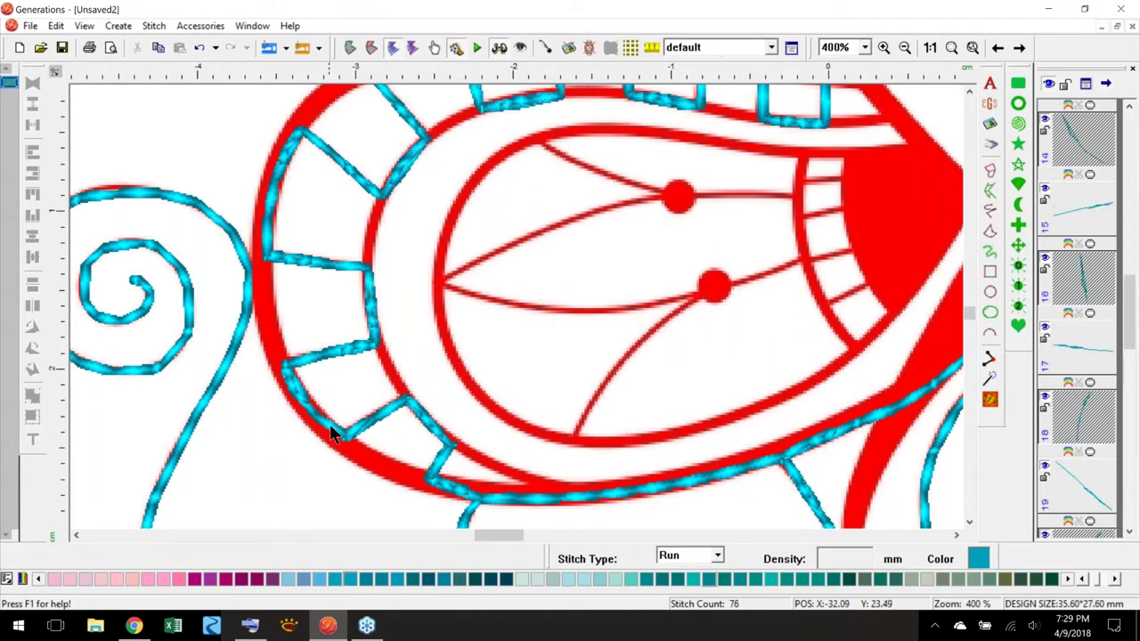
ctrl+click(435, 430)
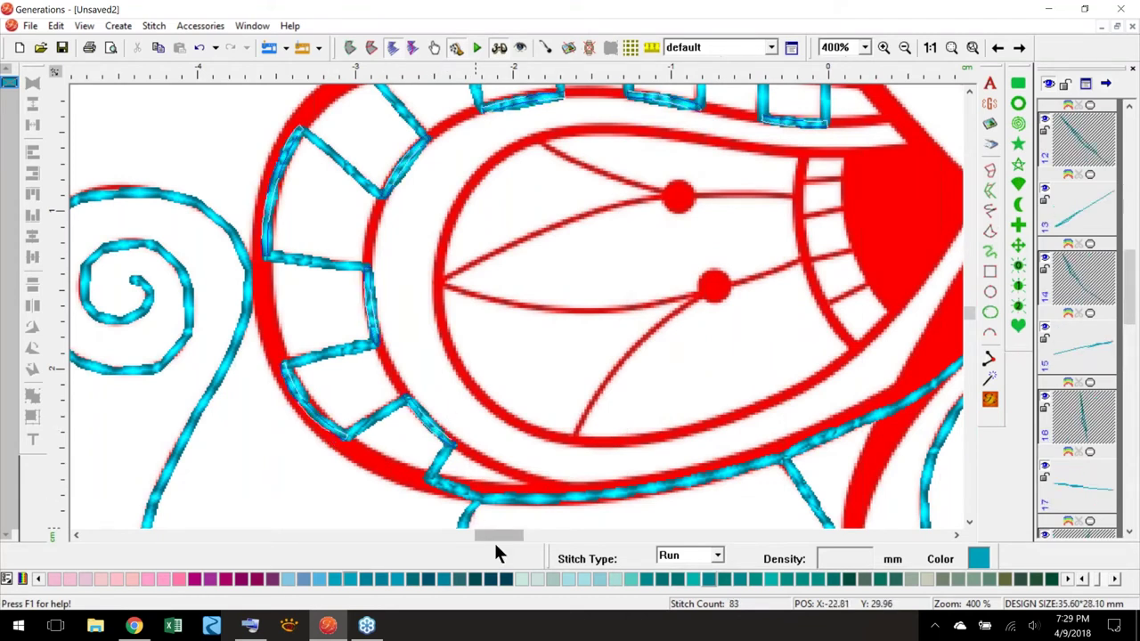
click(457, 502)
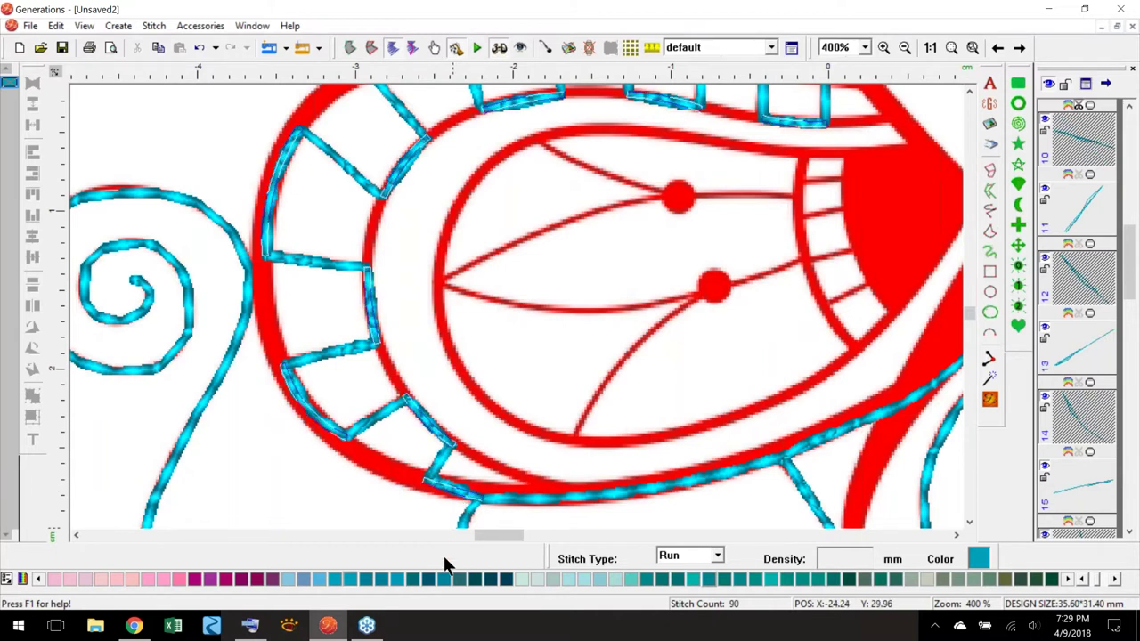
click(717, 557)
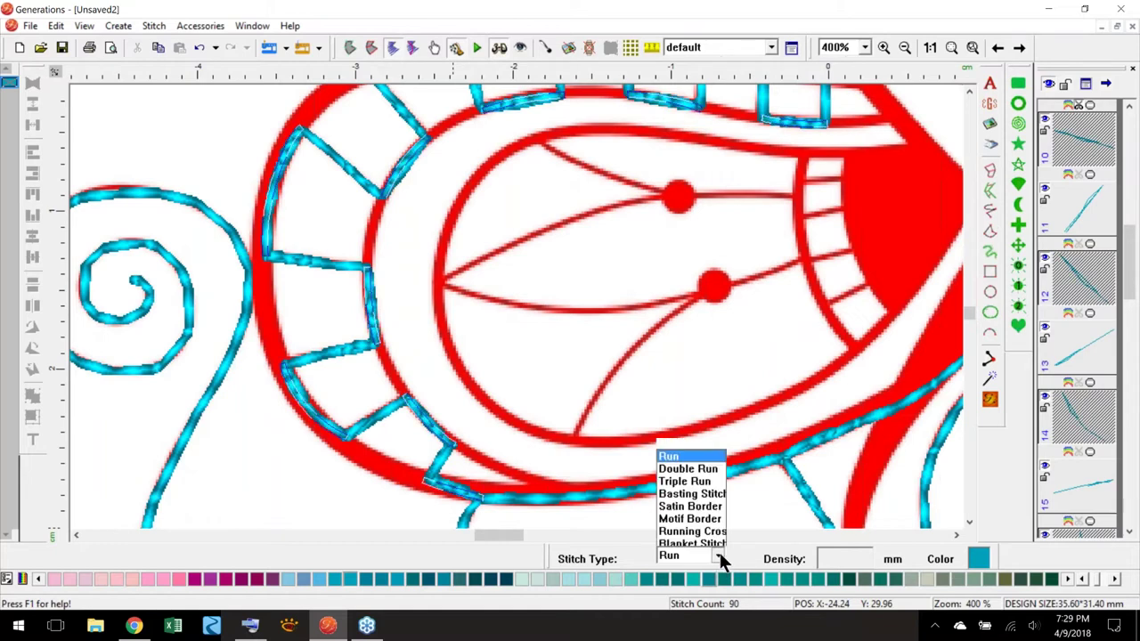
click(717, 556)
click(717, 557)
click(691, 451)
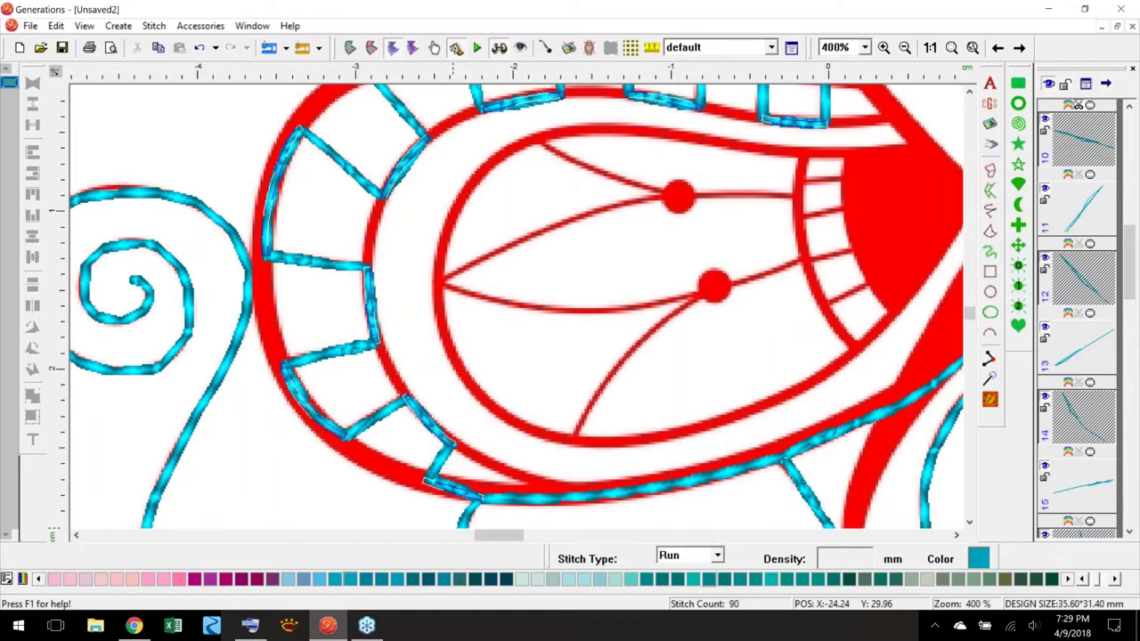
click(462, 441)
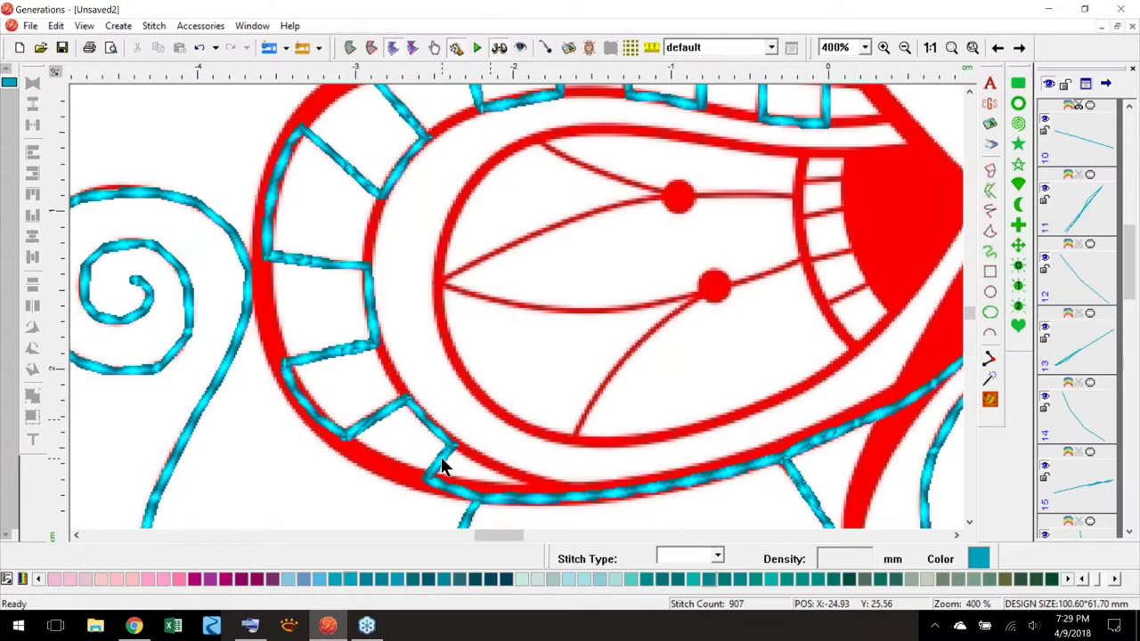
- Check the stitch types of the first divider and a divider in the lower wing's upper border individually
click(441, 457)
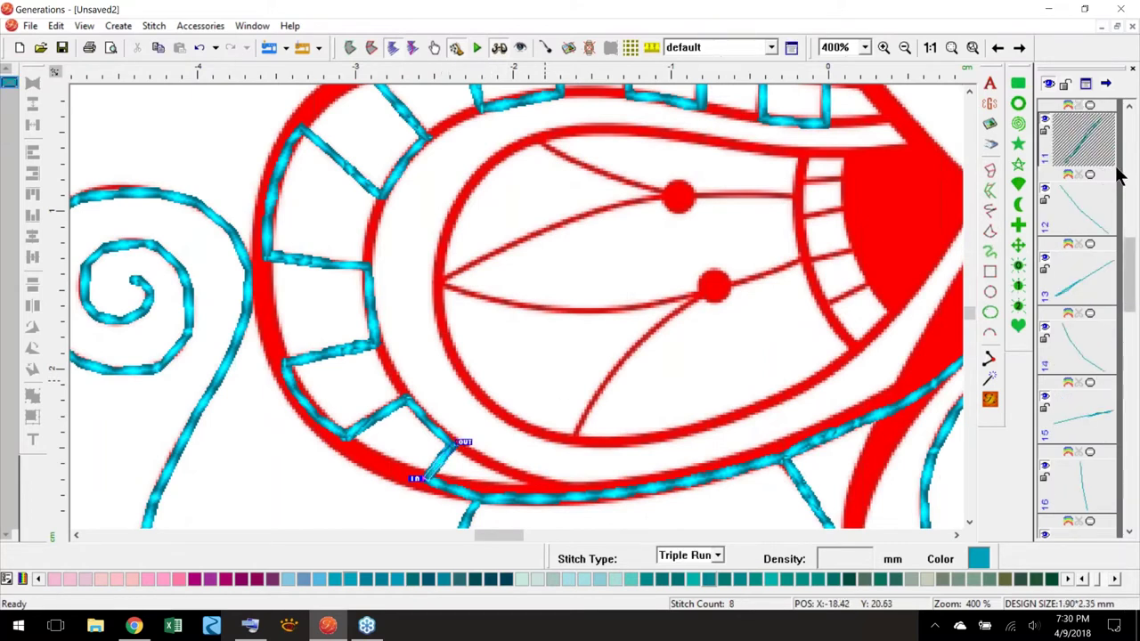
click(998, 48)
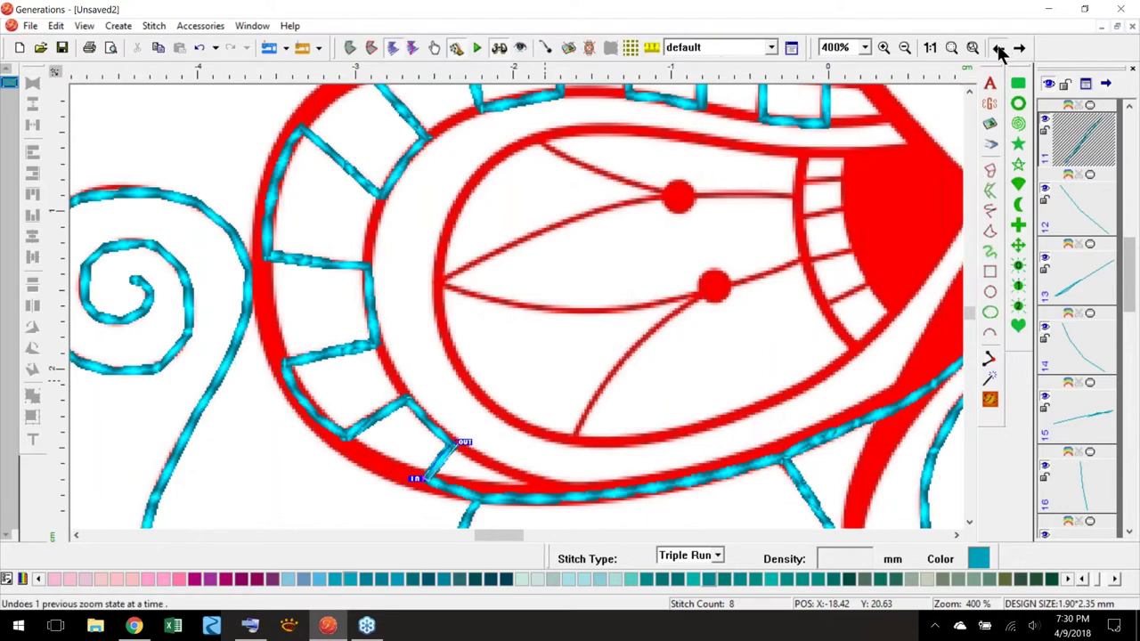
click(815, 291)
click(483, 312)
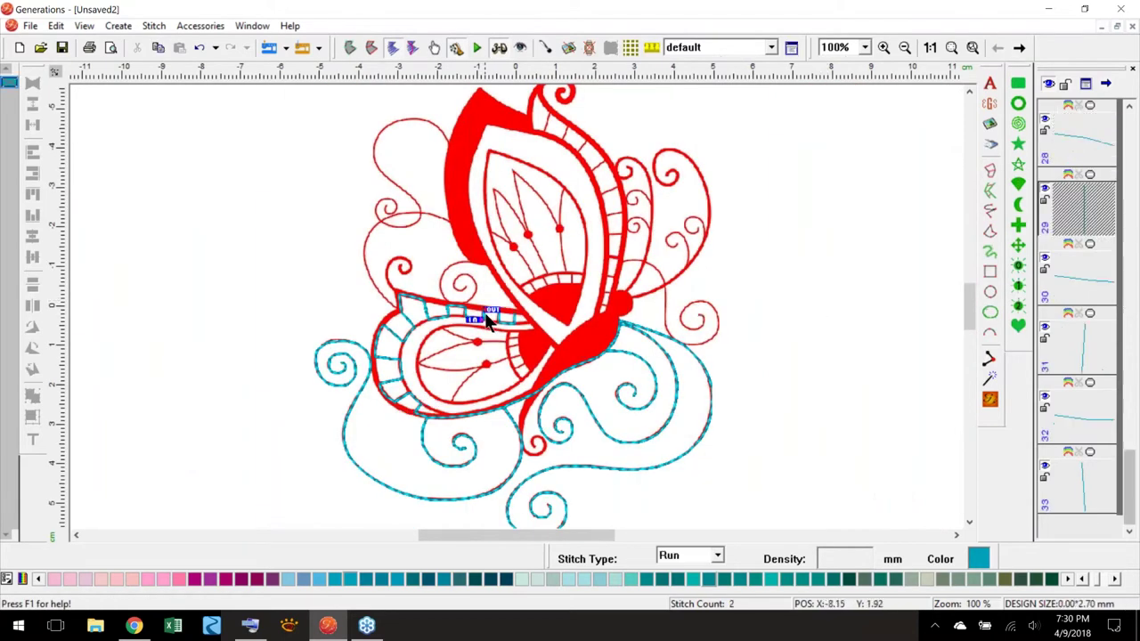
click(492, 295)
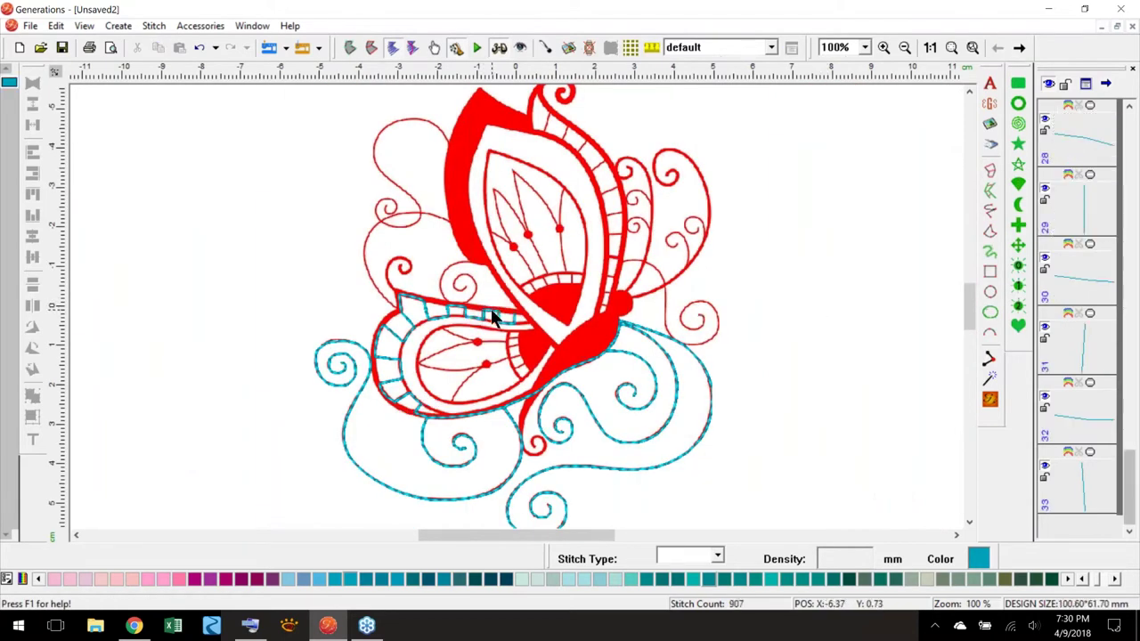
click(495, 303)
click(734, 386)
- Zoom to 400% and select together the dividers along the lower wing's upper border, skipping the edge connectors, from the body outward
click(863, 48)
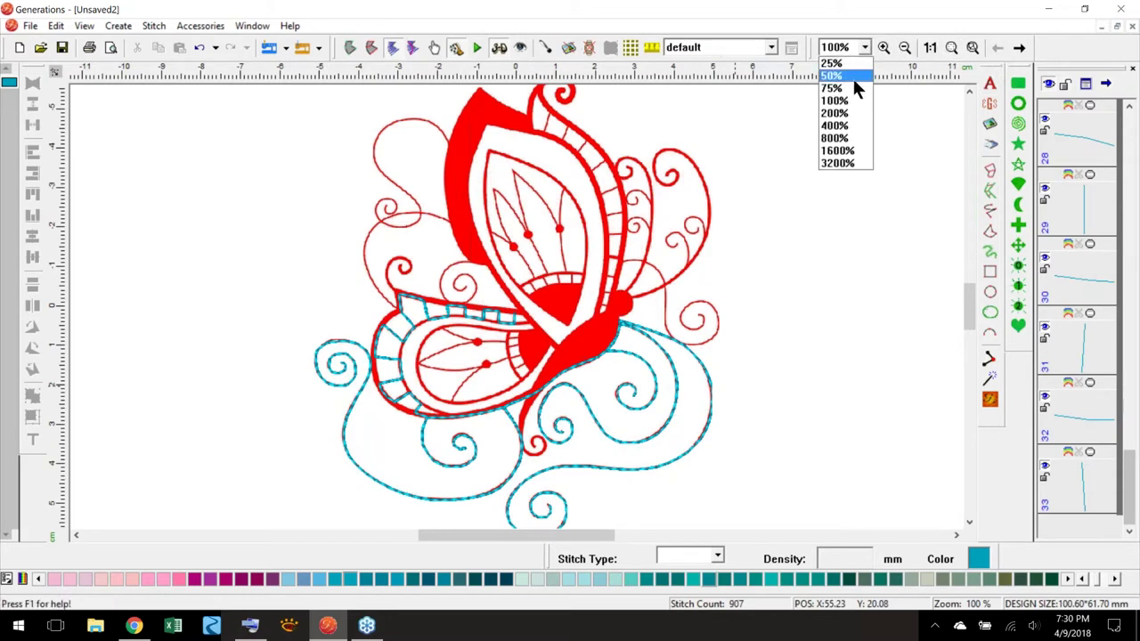
click(844, 126)
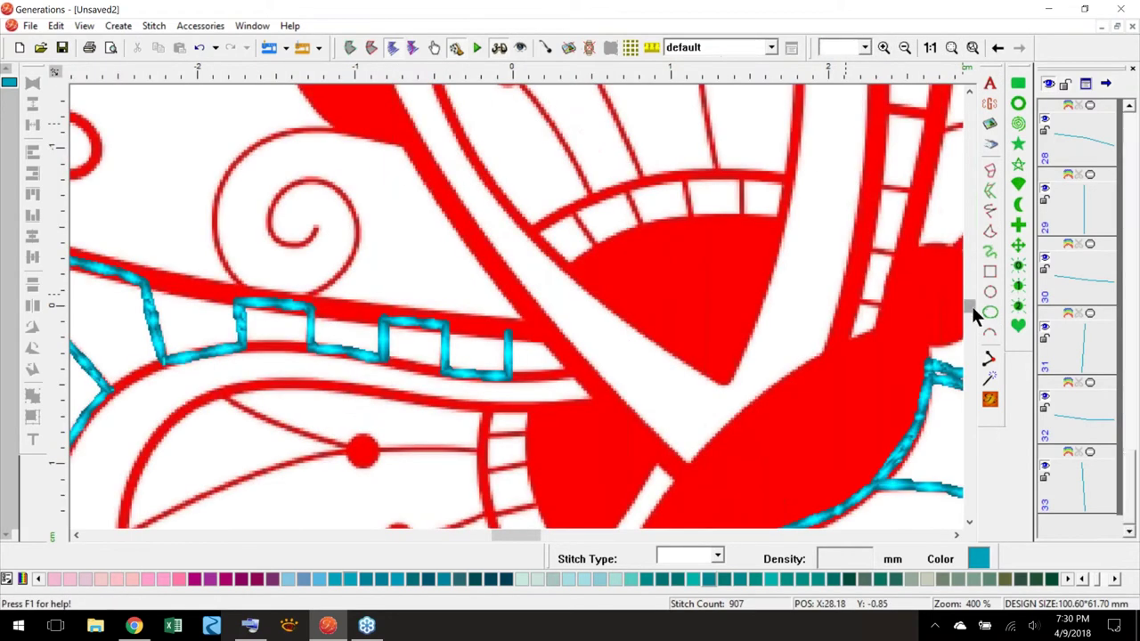
scroll(973, 314, down, 3)
click(509, 218)
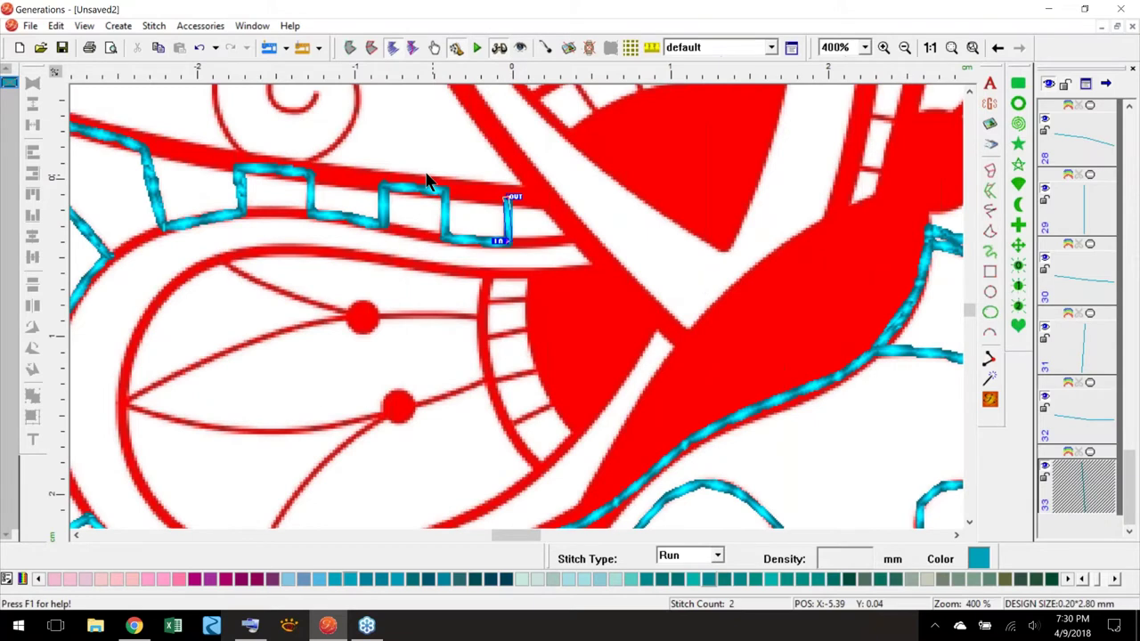
click(445, 220)
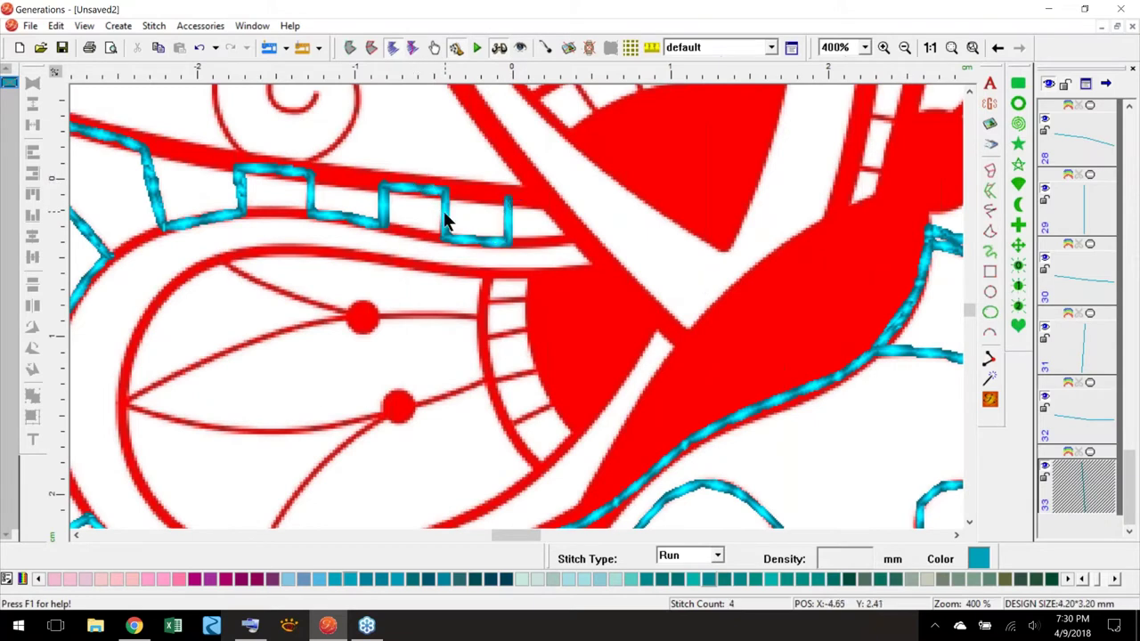
ctrl+click(384, 219)
ctrl+click(384, 210)
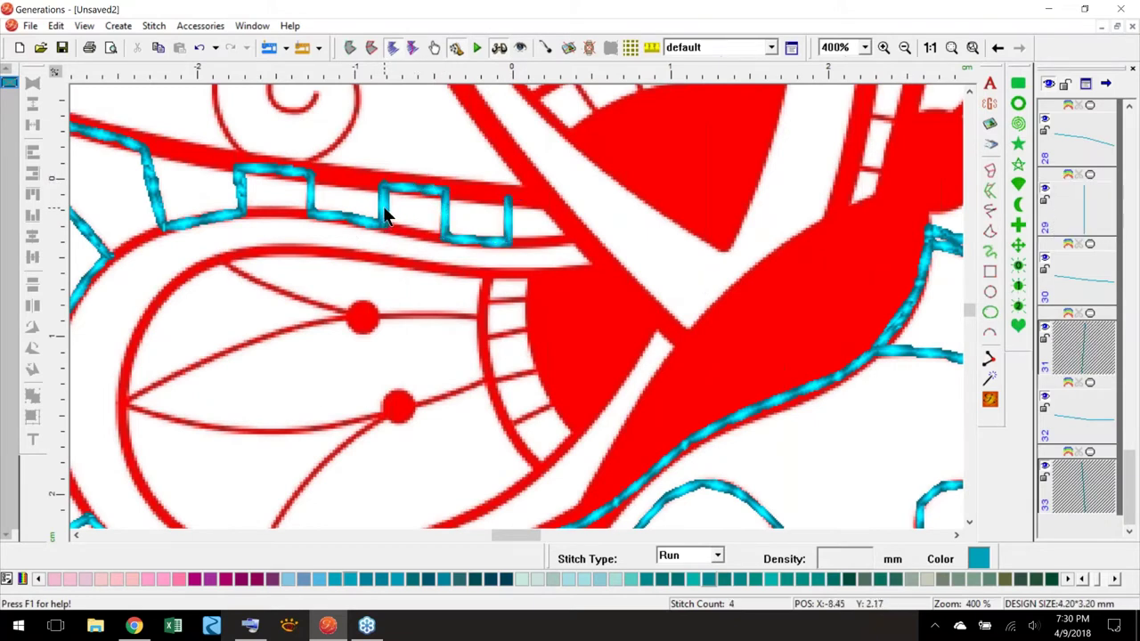
ctrl+click(385, 218)
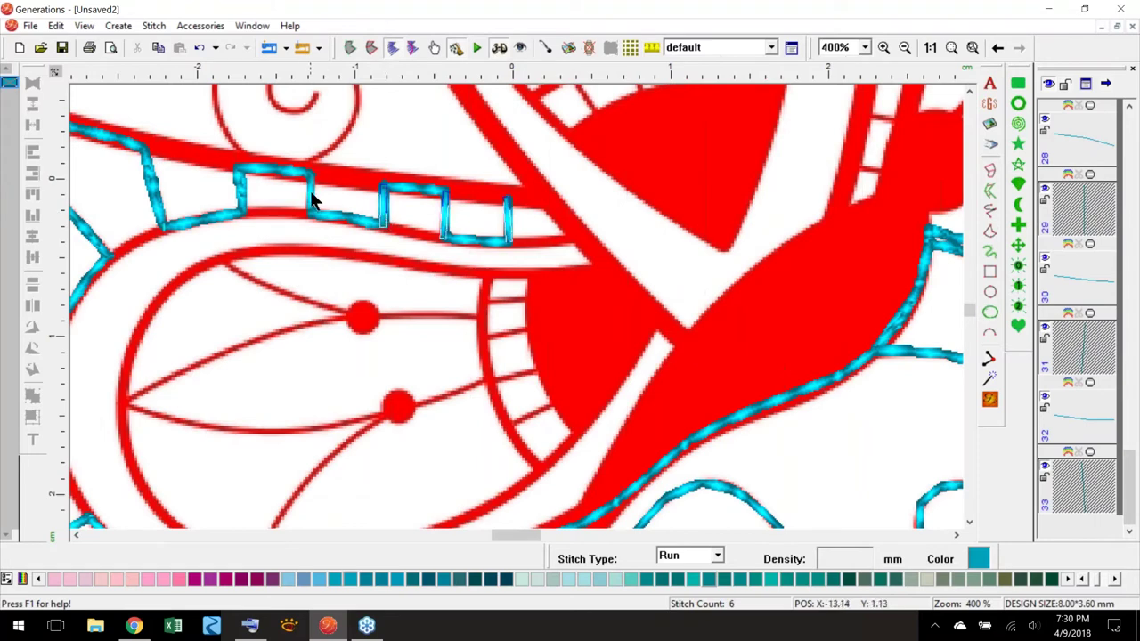
ctrl+click(242, 194)
ctrl+click(154, 203)
ctrl+click(153, 203)
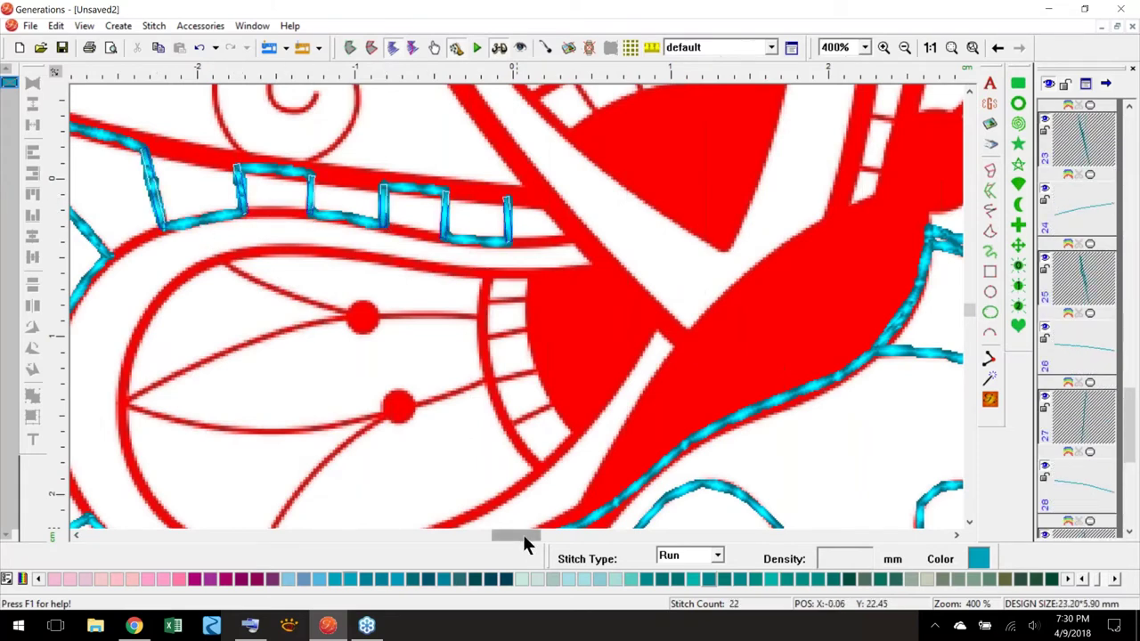
- Add the next four dividers around the lower wing's outer curve to the selection, leaving out the edge connectors
drag(523, 537, 500, 537)
ctrl+click(480, 231)
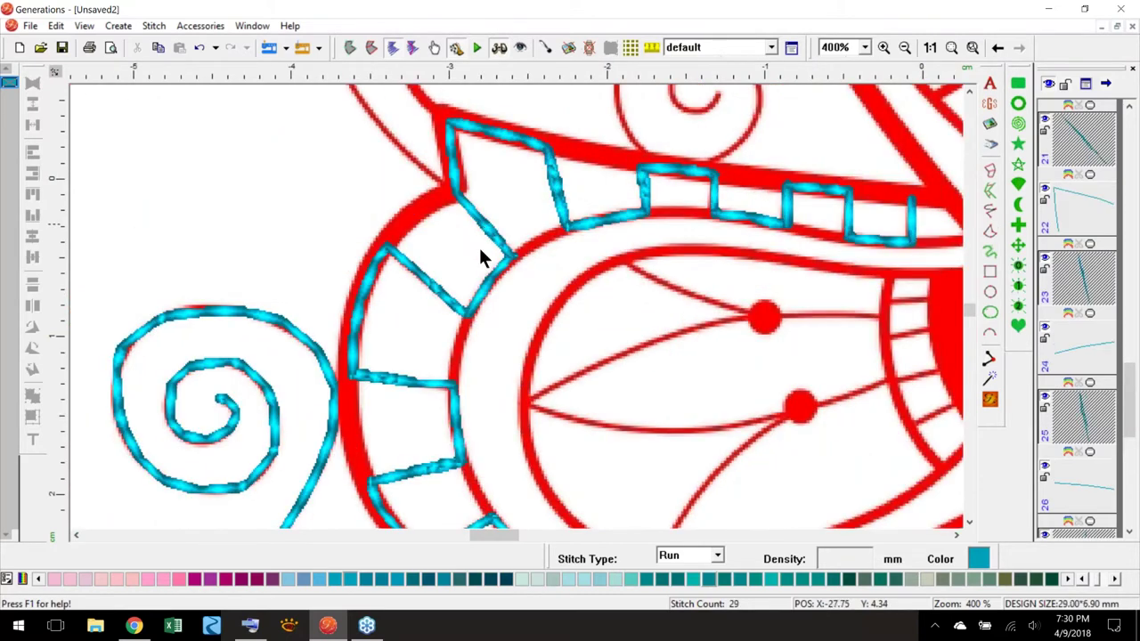
ctrl+click(438, 301)
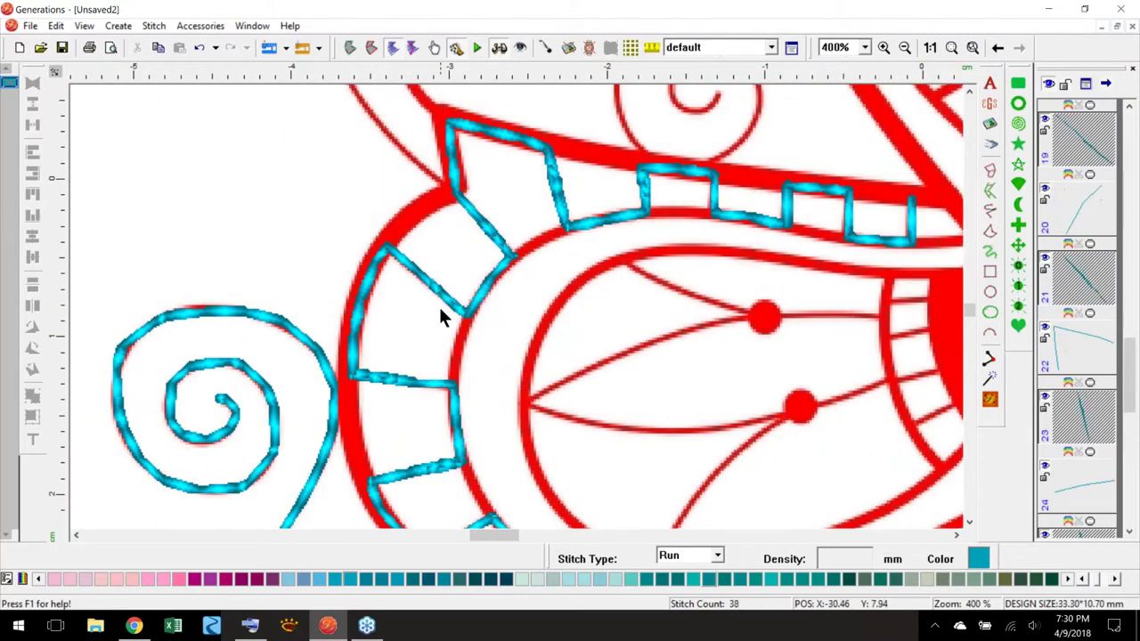
ctrl+click(400, 379)
ctrl+click(418, 467)
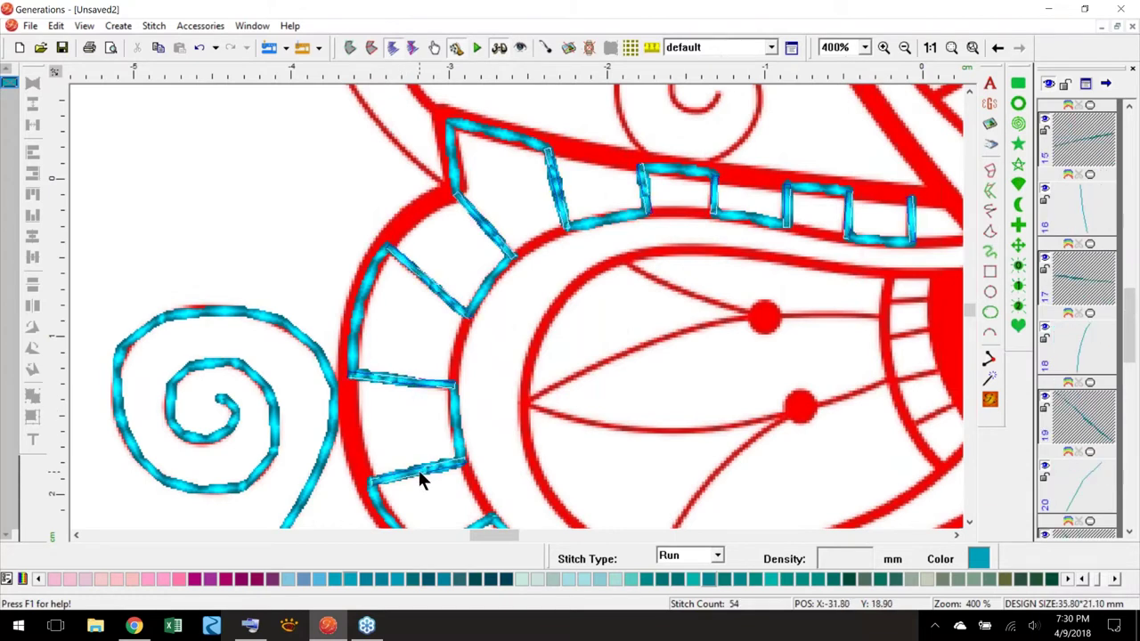
- Add the border's last two lower dividers to the selection, set all selected dividers to Triple Run, and deselect them at 100% zoom
drag(970, 306, 969, 312)
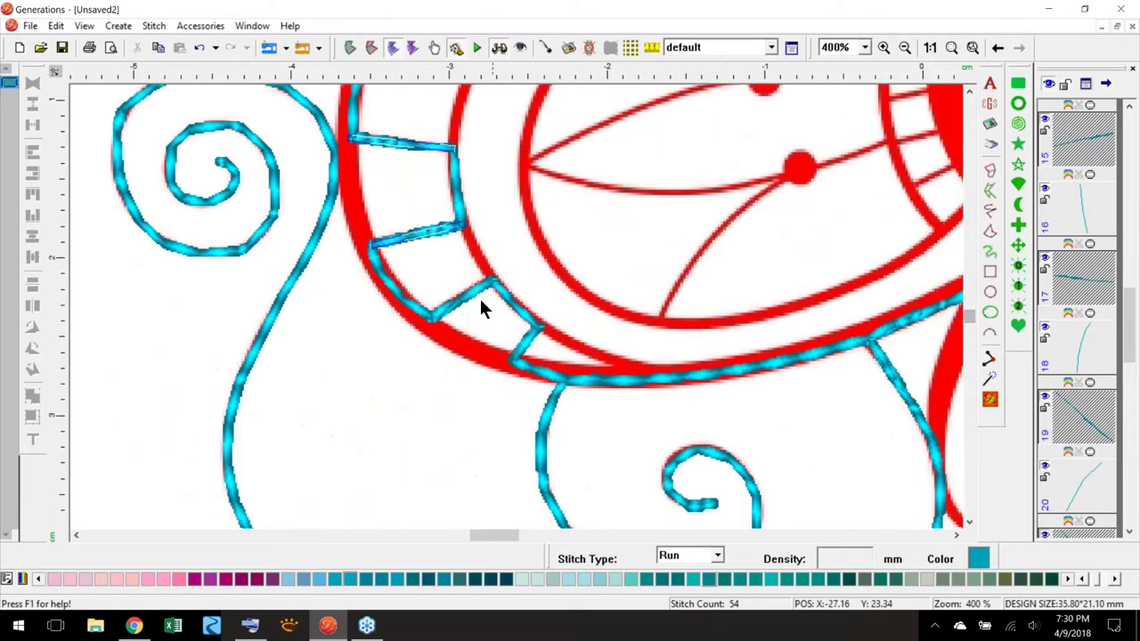
ctrl+click(472, 298)
ctrl+click(528, 349)
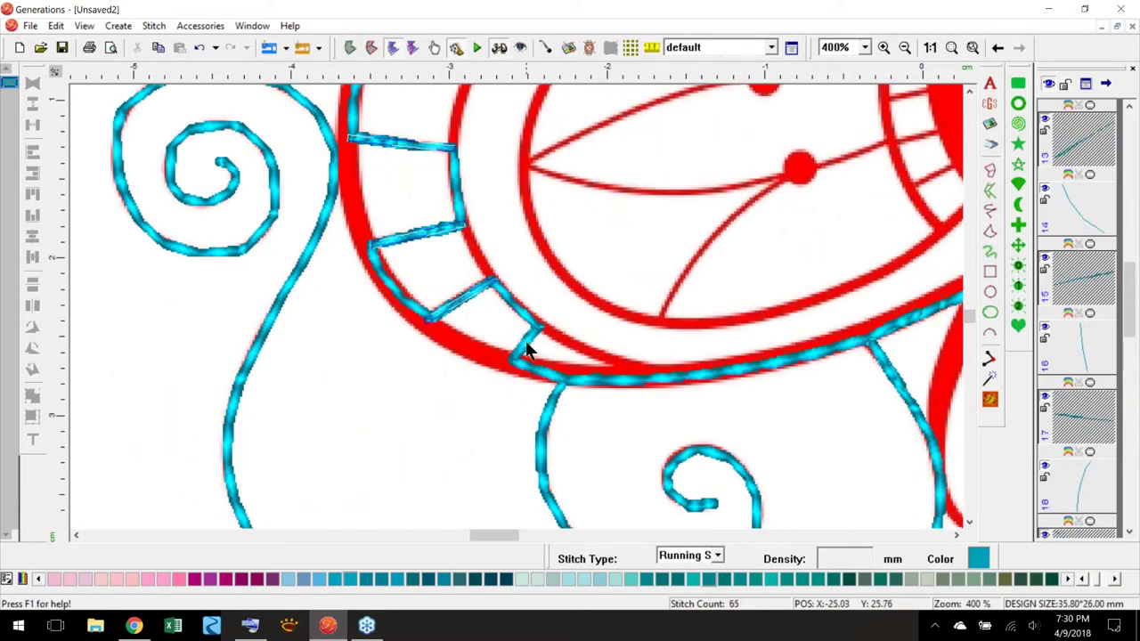
click(717, 555)
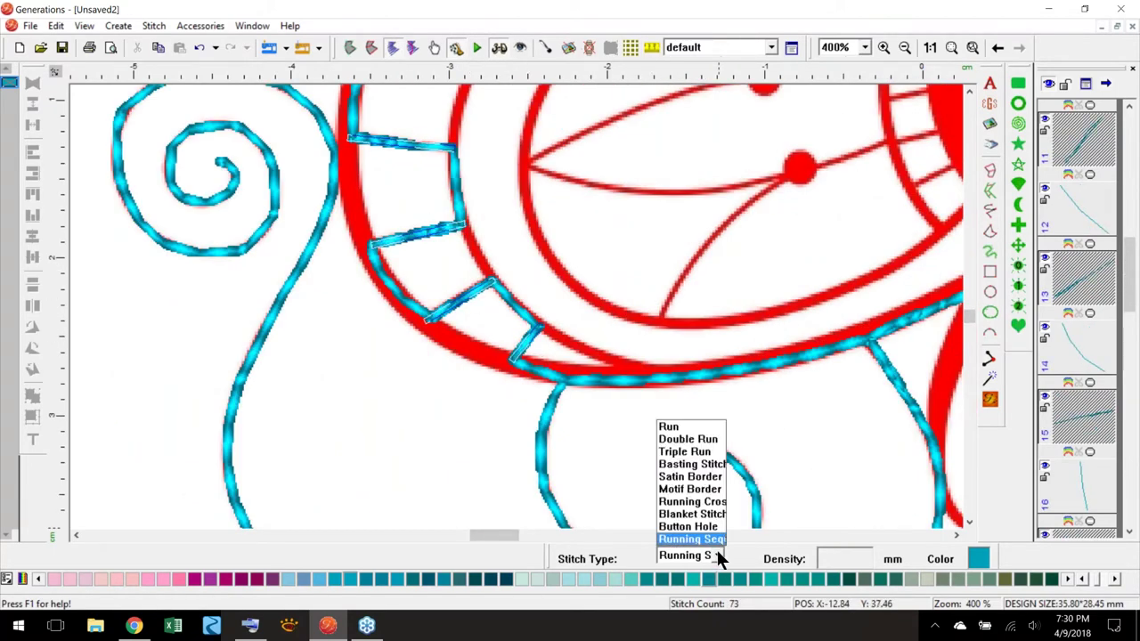
click(709, 452)
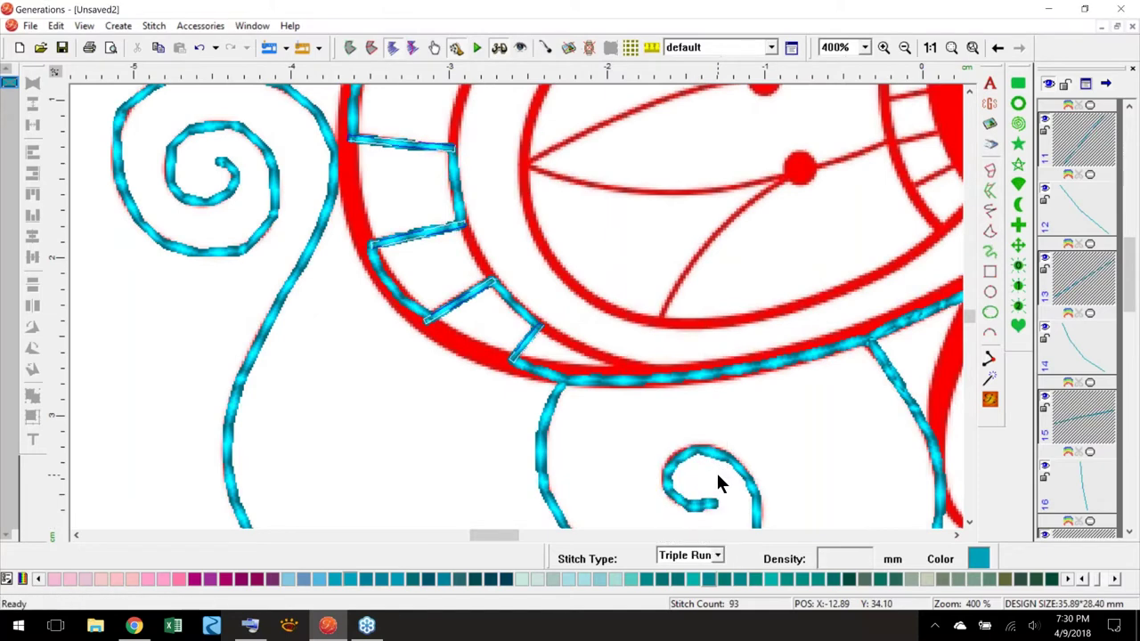
click(931, 50)
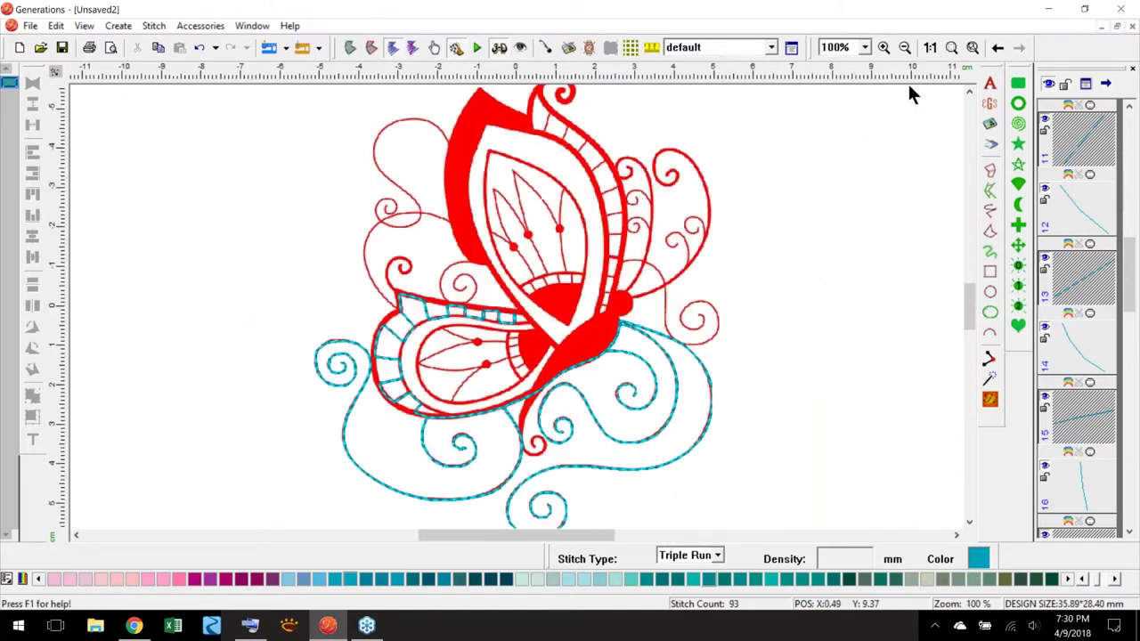
click(764, 363)
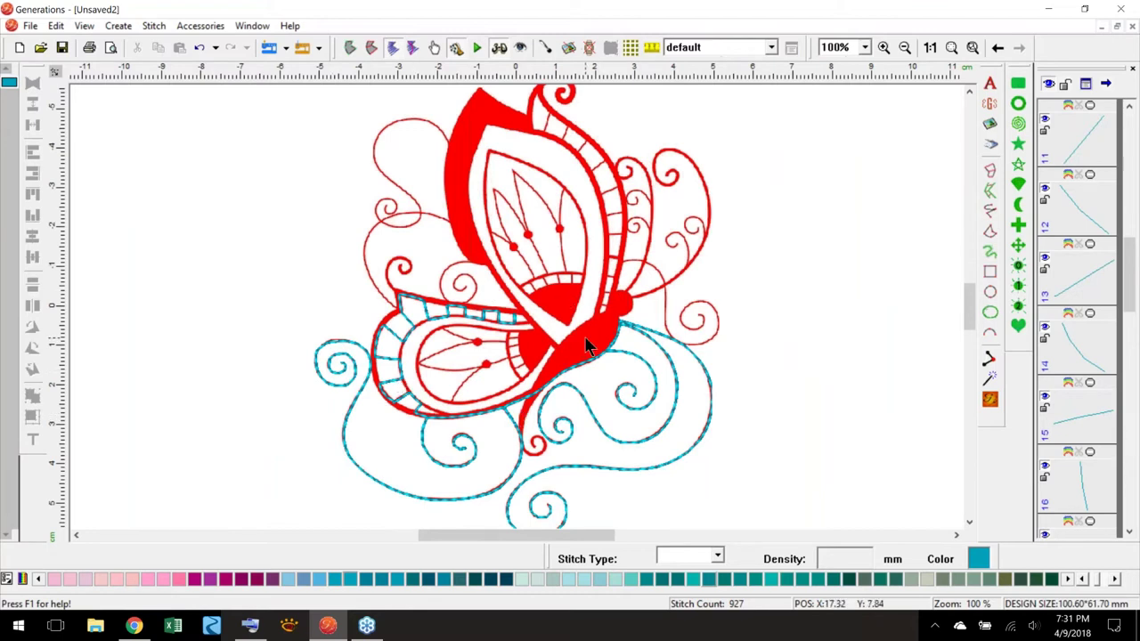
- Check the stitch types of lines 11 through 15 one by one in the object list
click(1086, 134)
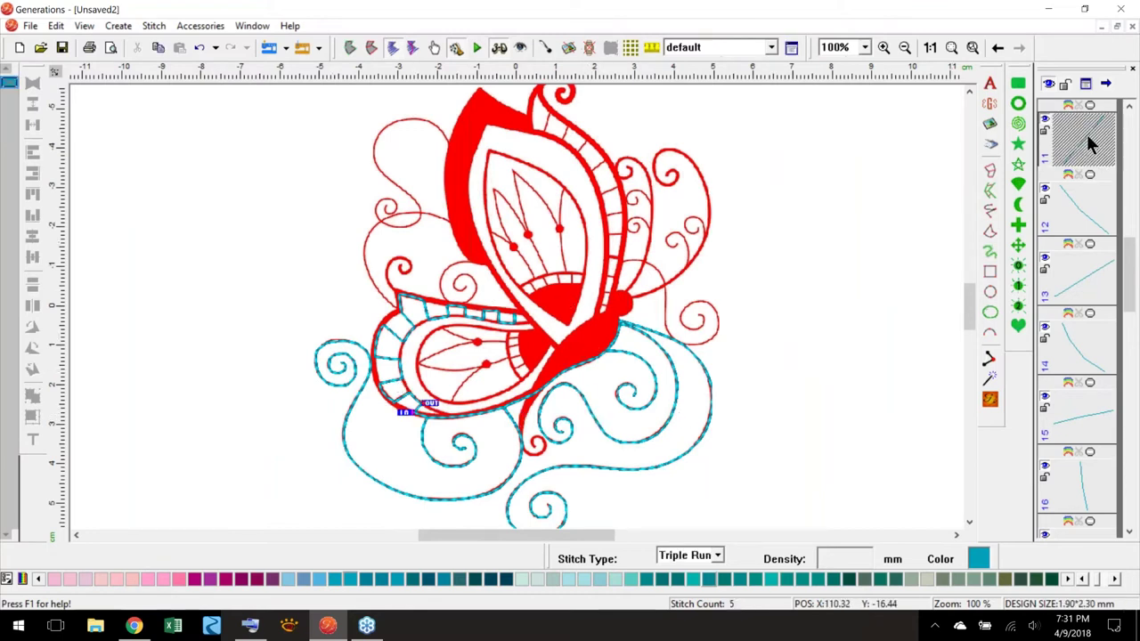
click(1082, 205)
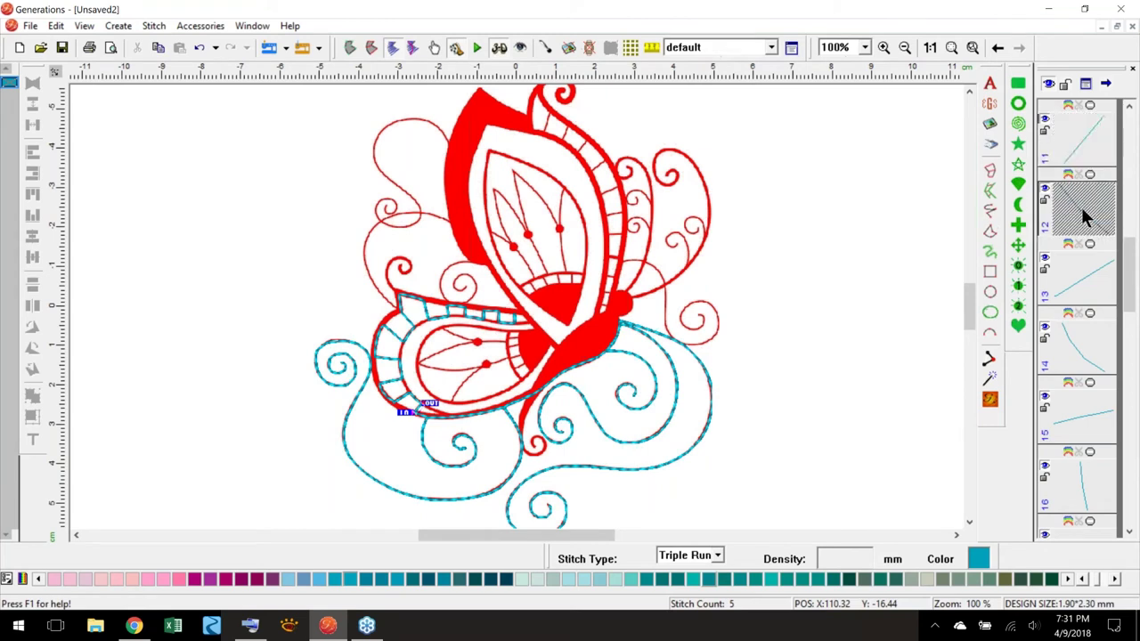
click(1076, 273)
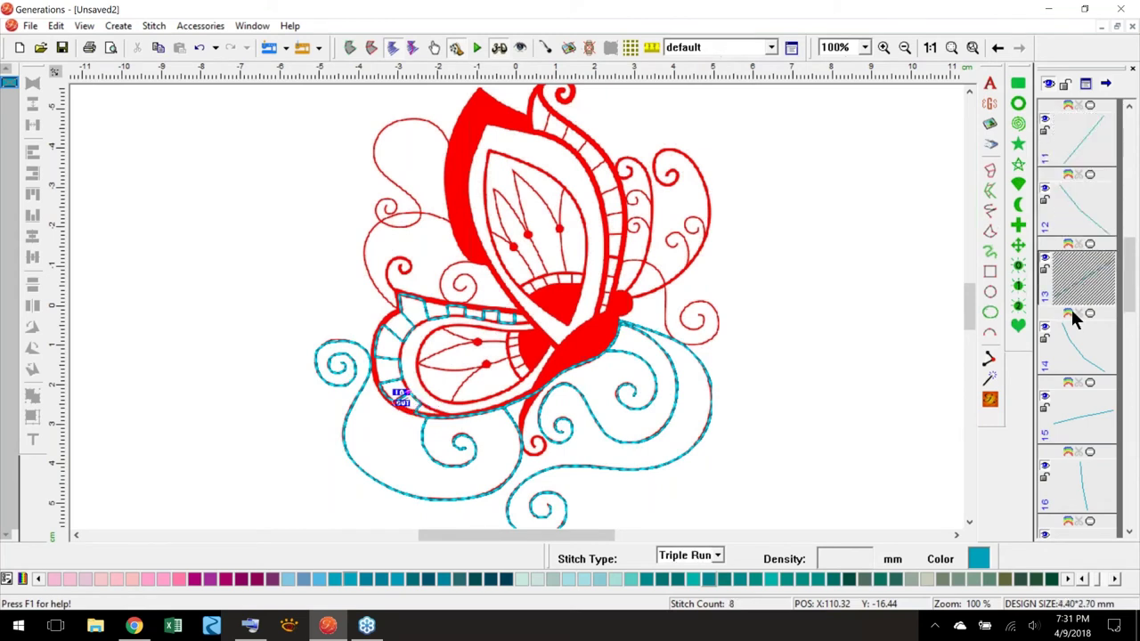
click(1073, 341)
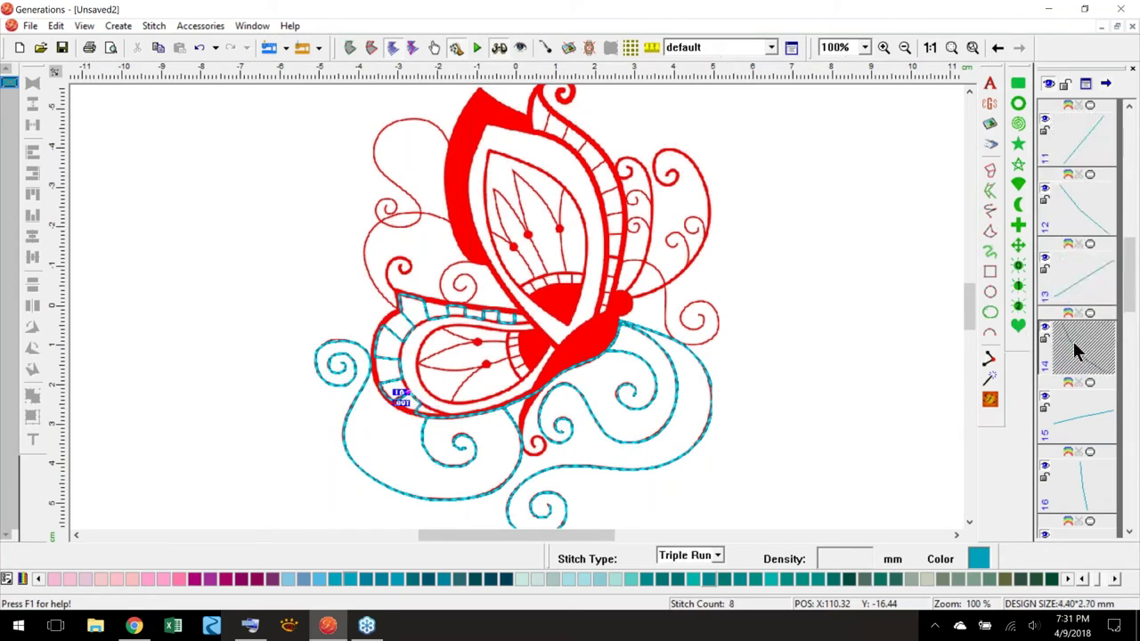
click(1075, 394)
drag(970, 303, 969, 299)
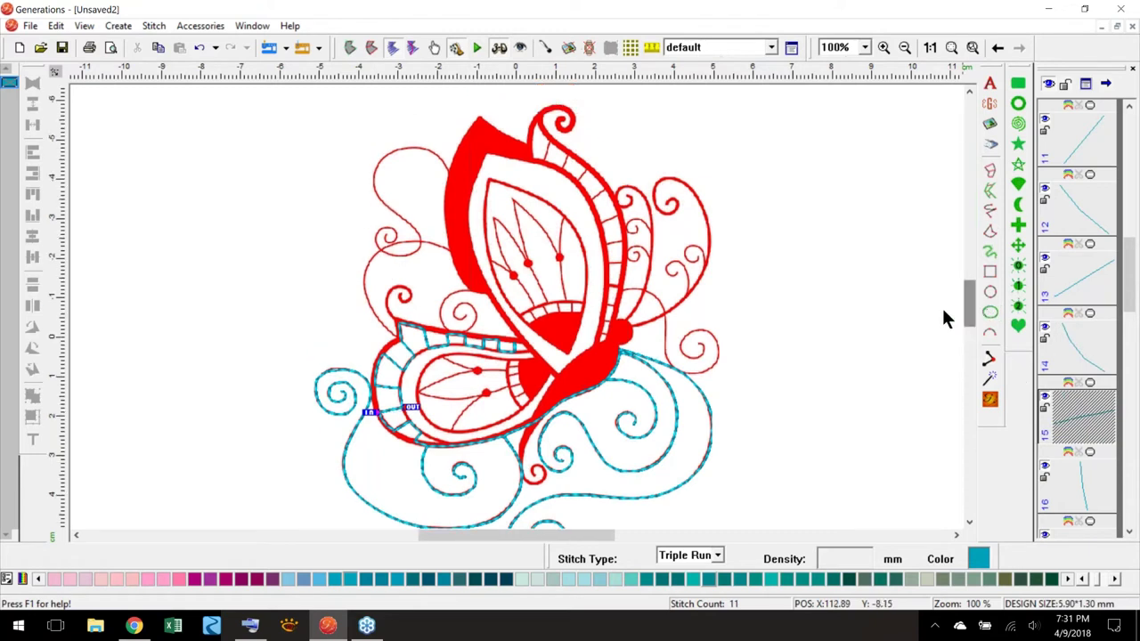
click(846, 335)
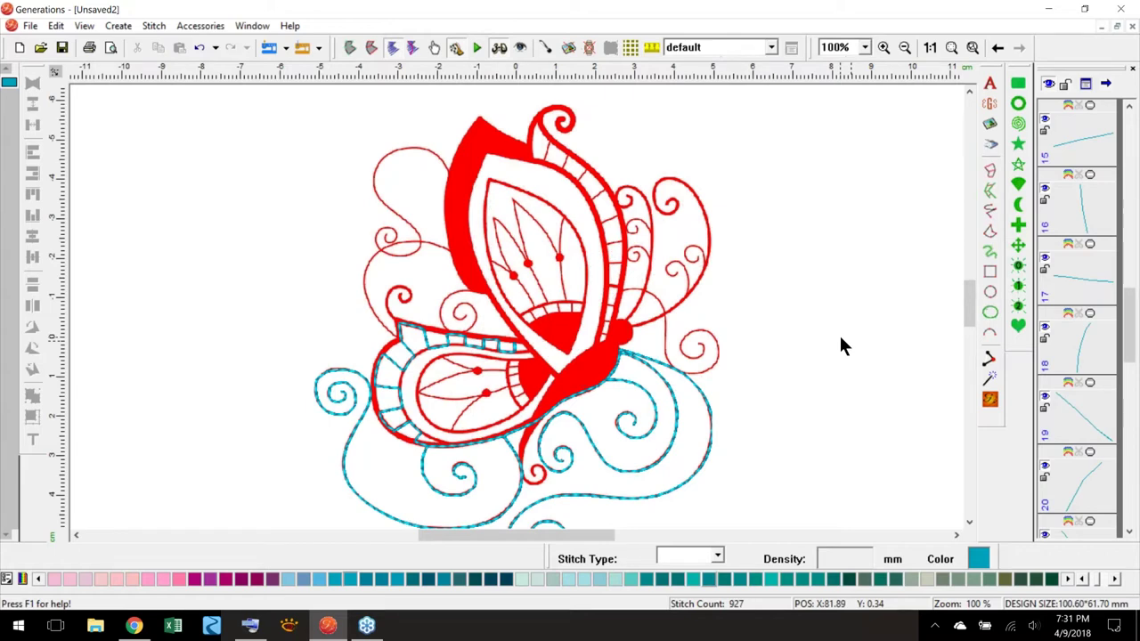
- Draw a Run-stitch freehand connector, about 8.4 × 12.1 mm, from the last divider along the upper wing's edge to the small scroll's start
click(997, 47)
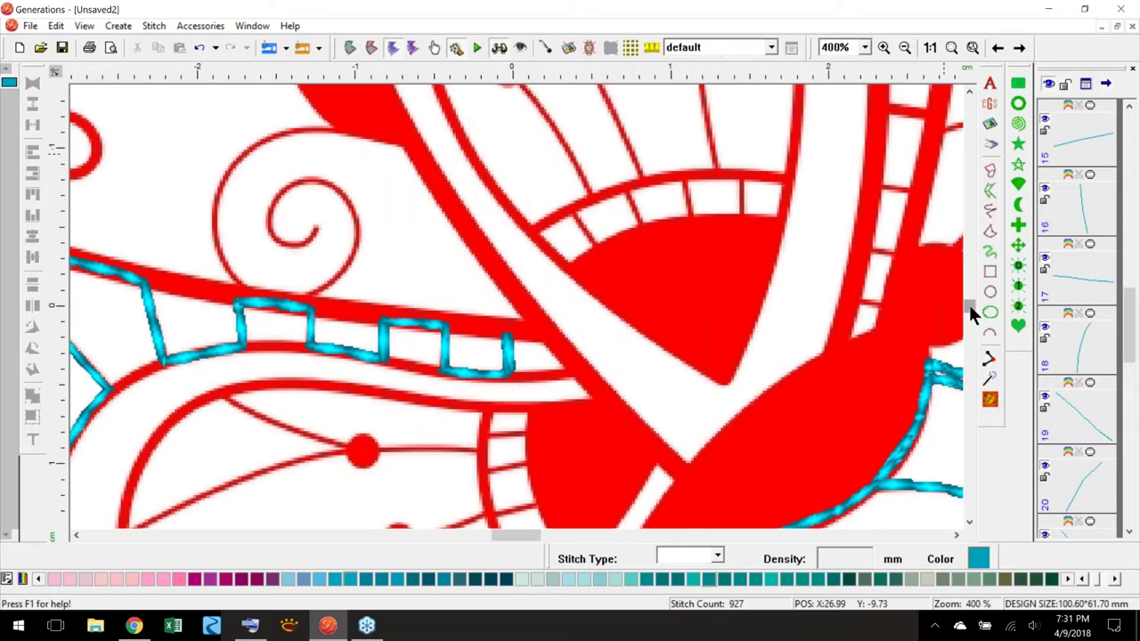
scroll(971, 312, down, 3)
scroll(979, 267, up, 2)
click(990, 214)
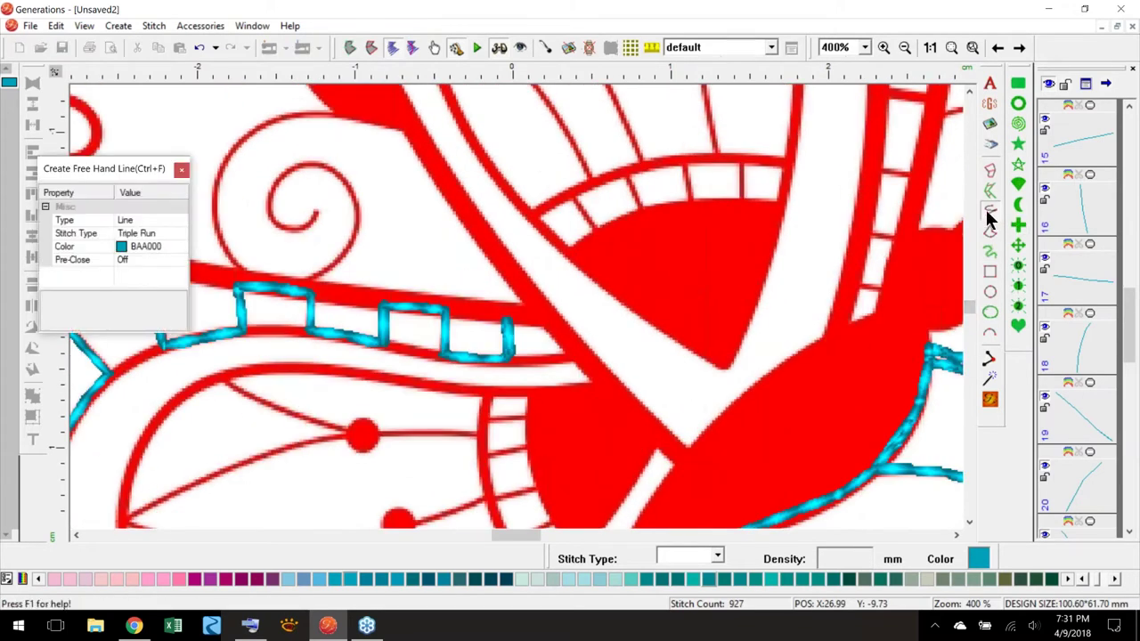
click(177, 232)
click(180, 233)
click(159, 276)
click(509, 318)
click(542, 314)
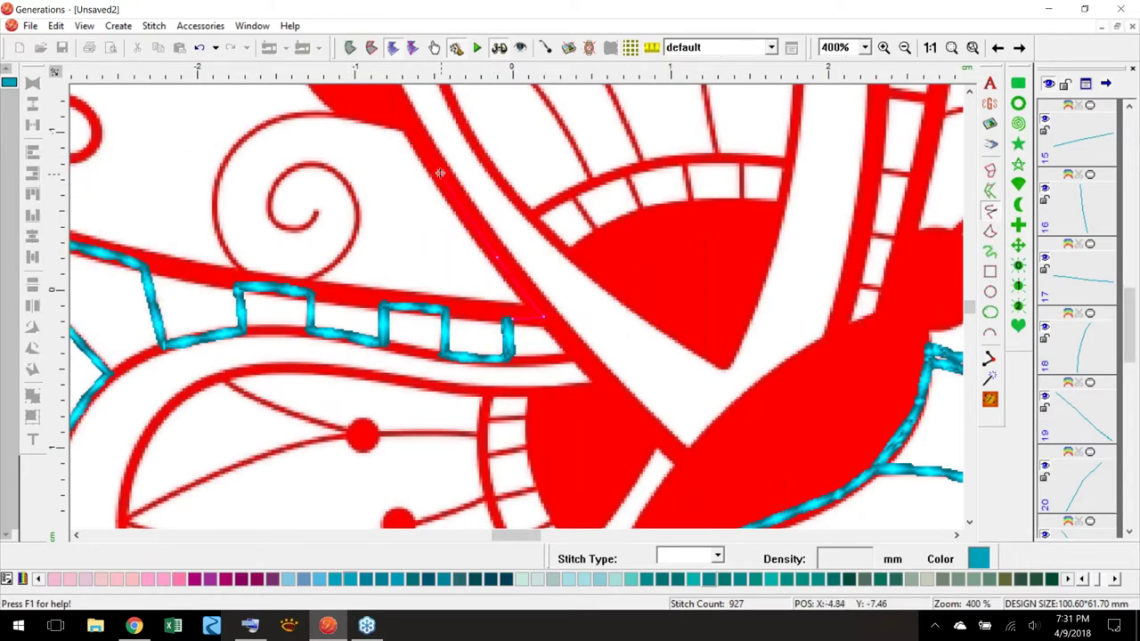
right_click(409, 127)
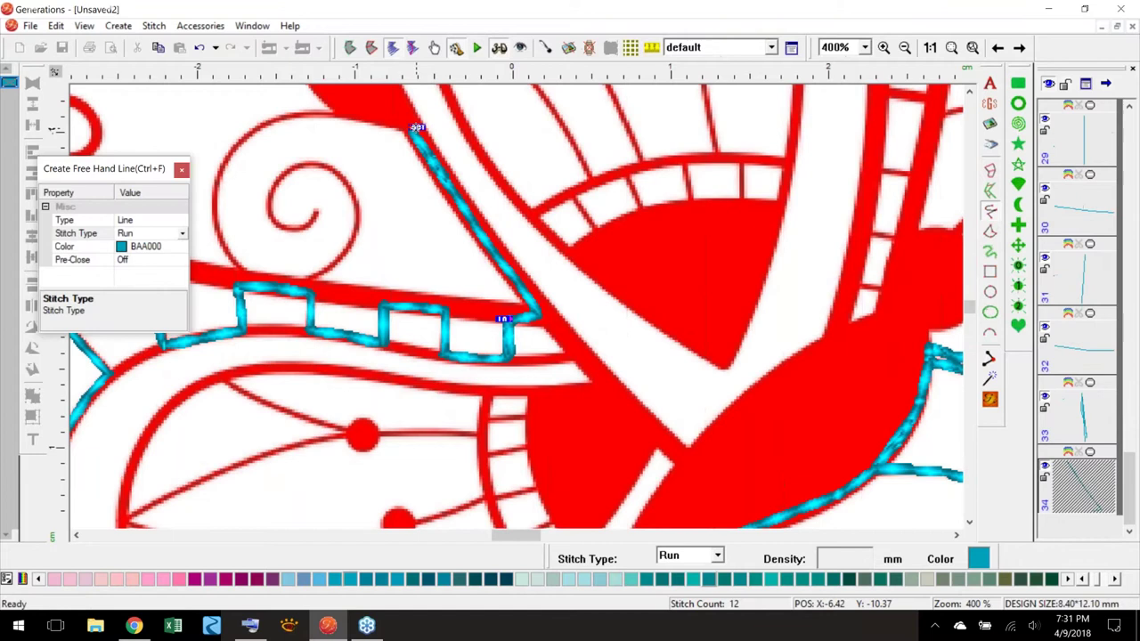
right_click(416, 128)
click(855, 323)
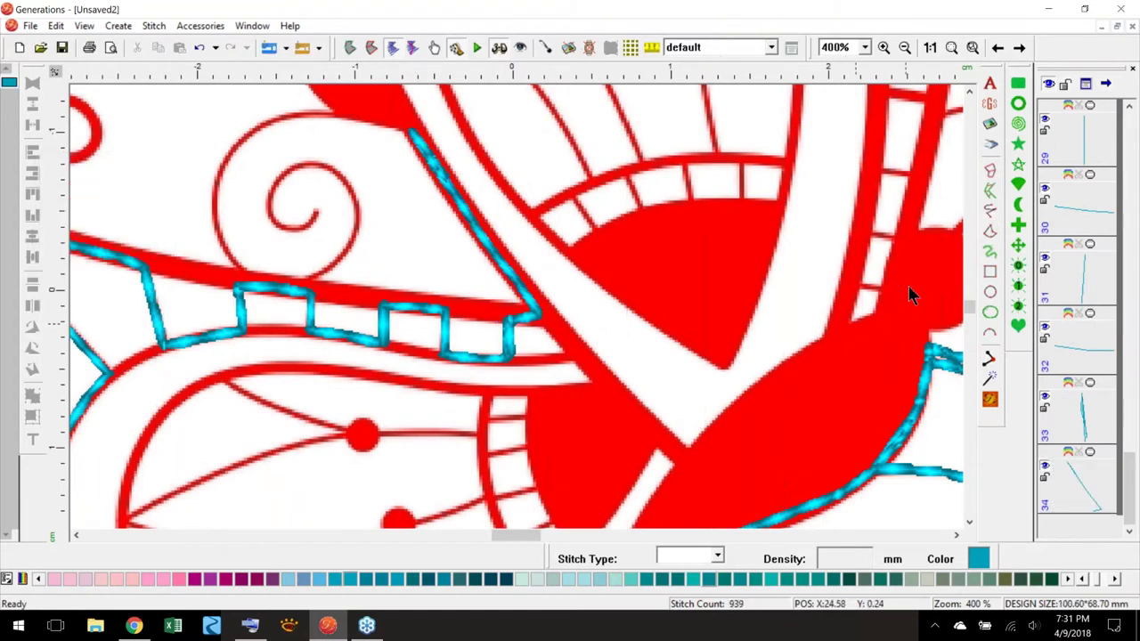
- Trace the small scroll between the wings inward to its centre as a Triple Run freehand line, about 12.7 × 10.3 mm
click(989, 212)
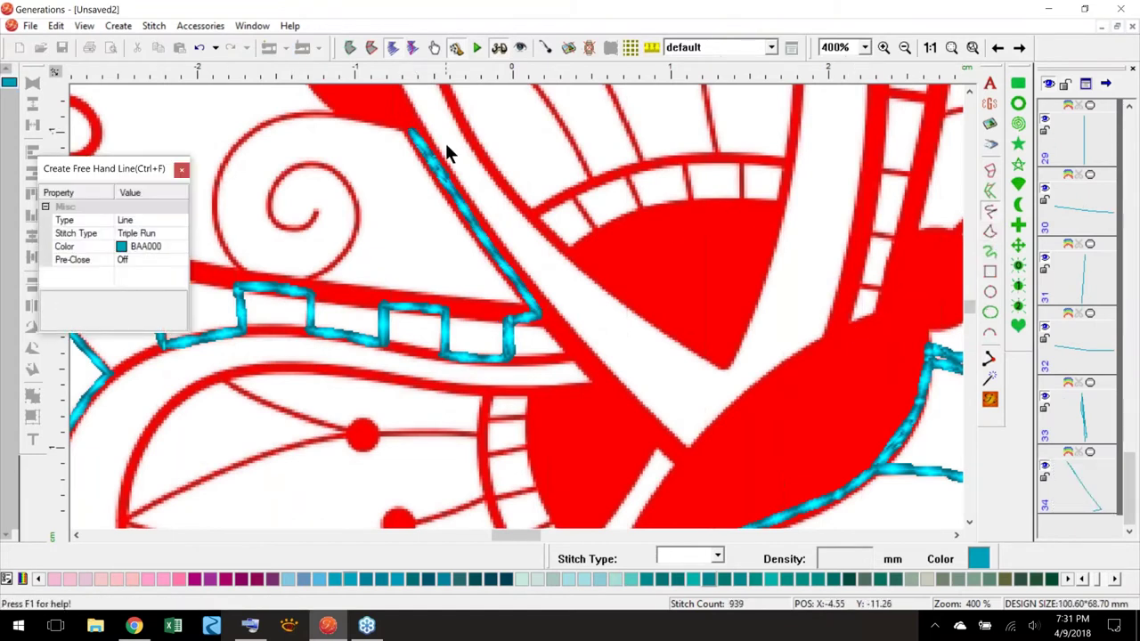
click(410, 131)
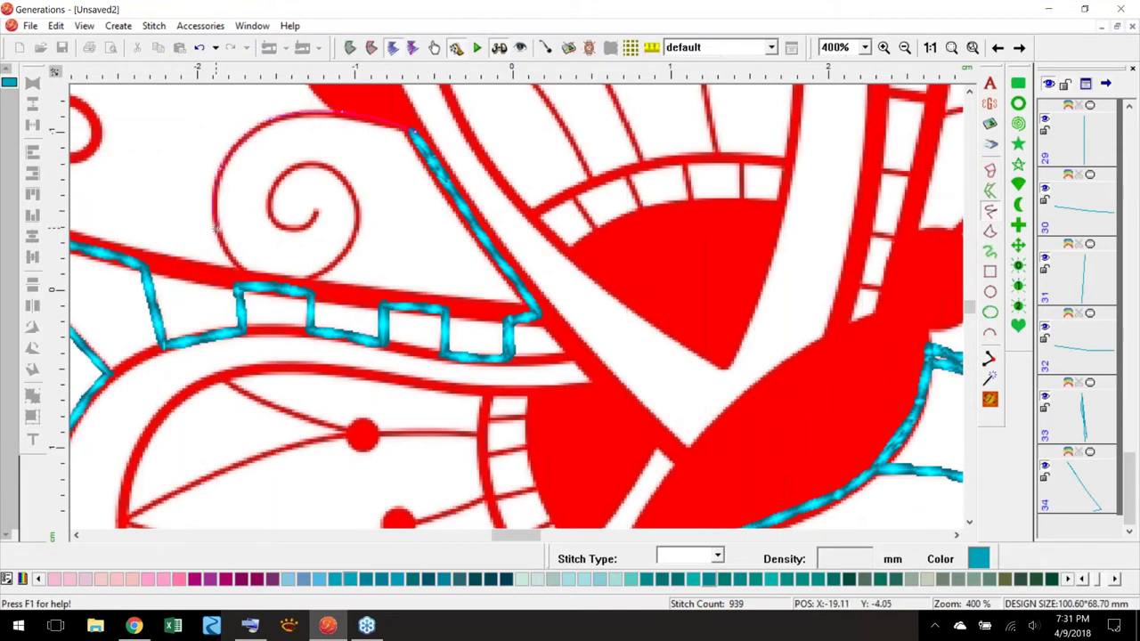
mouse_move(253, 268)
mouse_down()
mouse_move(333, 258)
mouse_move(354, 204)
mouse_up()
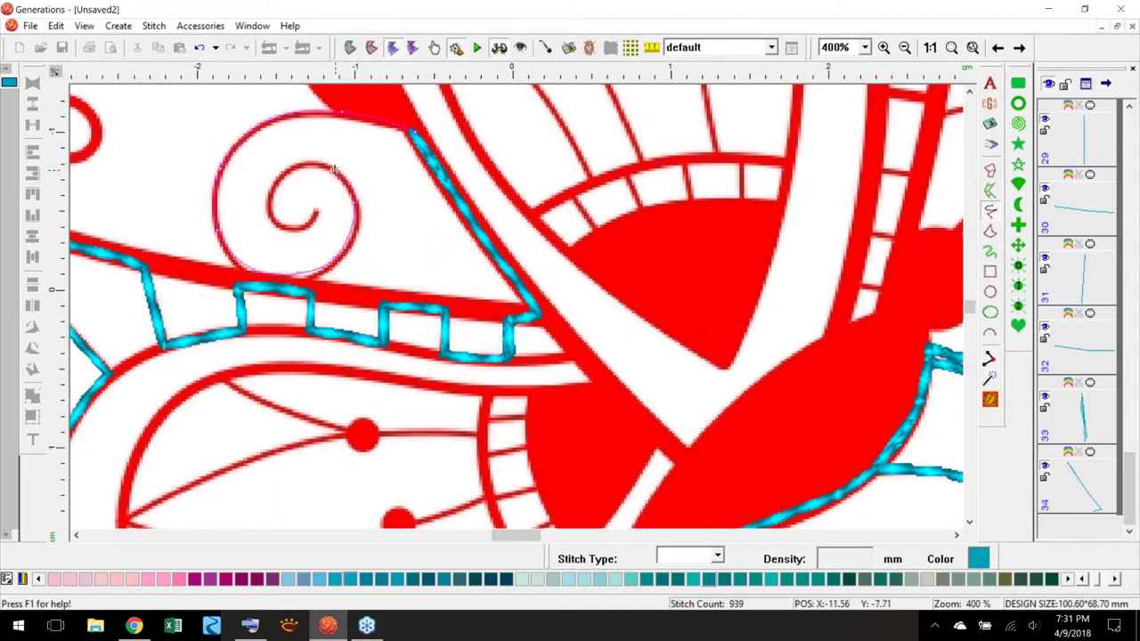
mouse_move(267, 203)
mouse_down()
mouse_move(275, 221)
mouse_move(321, 210)
mouse_up()
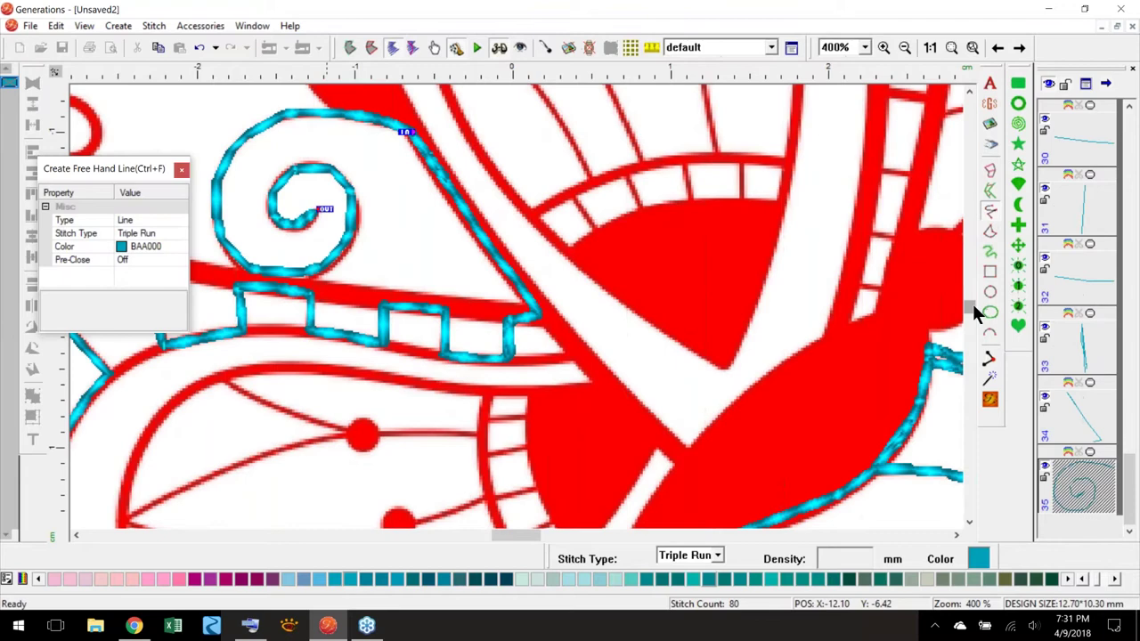
- Move the small scroll's stitch exit point from its centre back beside its entry point and regenerate its stitches
scroll(975, 311, up, 1)
scroll(974, 312, up, 5)
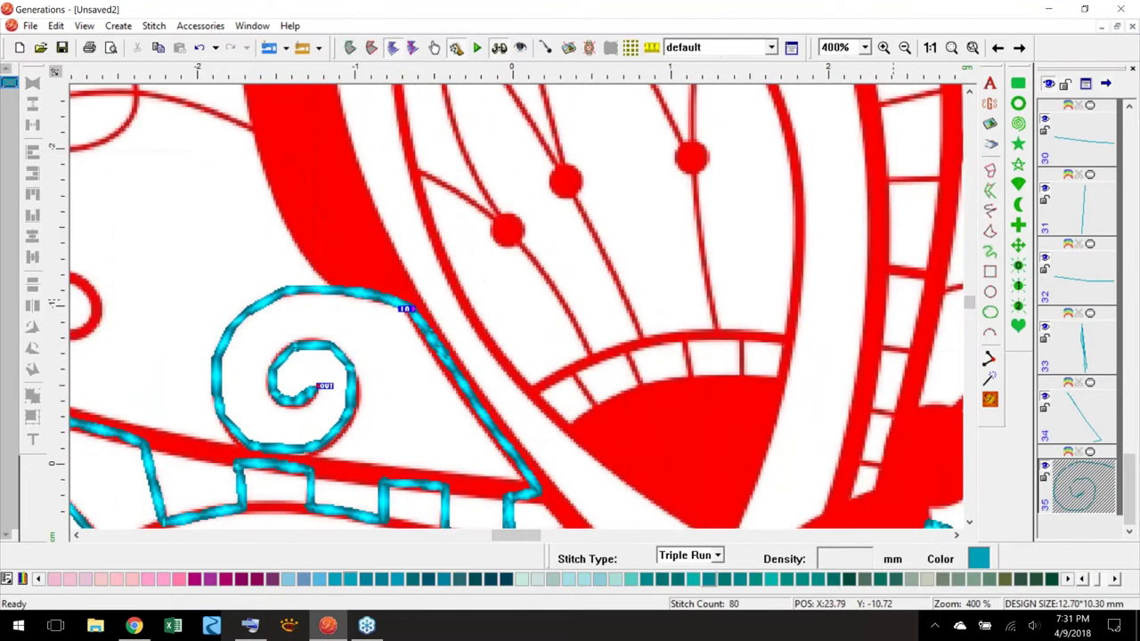
drag(325, 385, 423, 308)
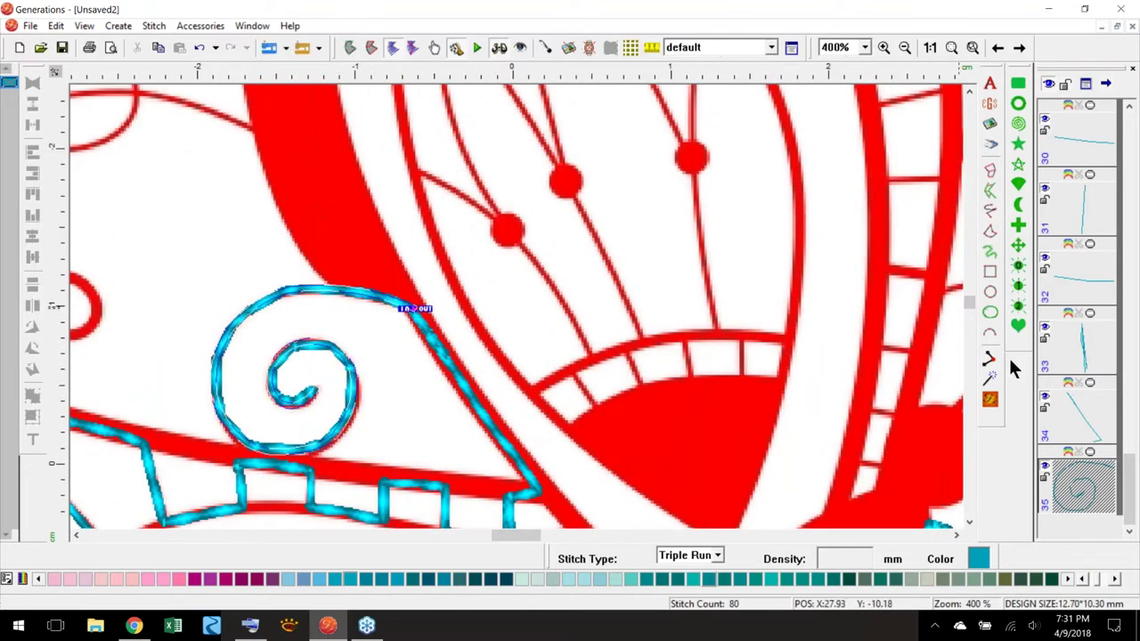
click(991, 400)
scroll(969, 297, up, 2)
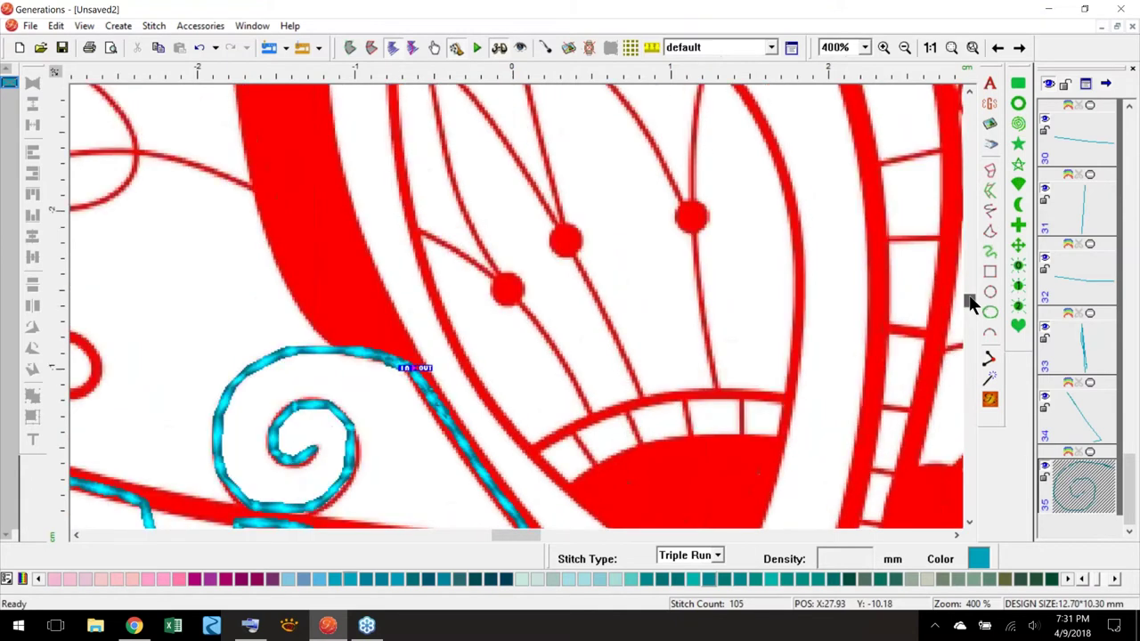
drag(528, 532, 515, 534)
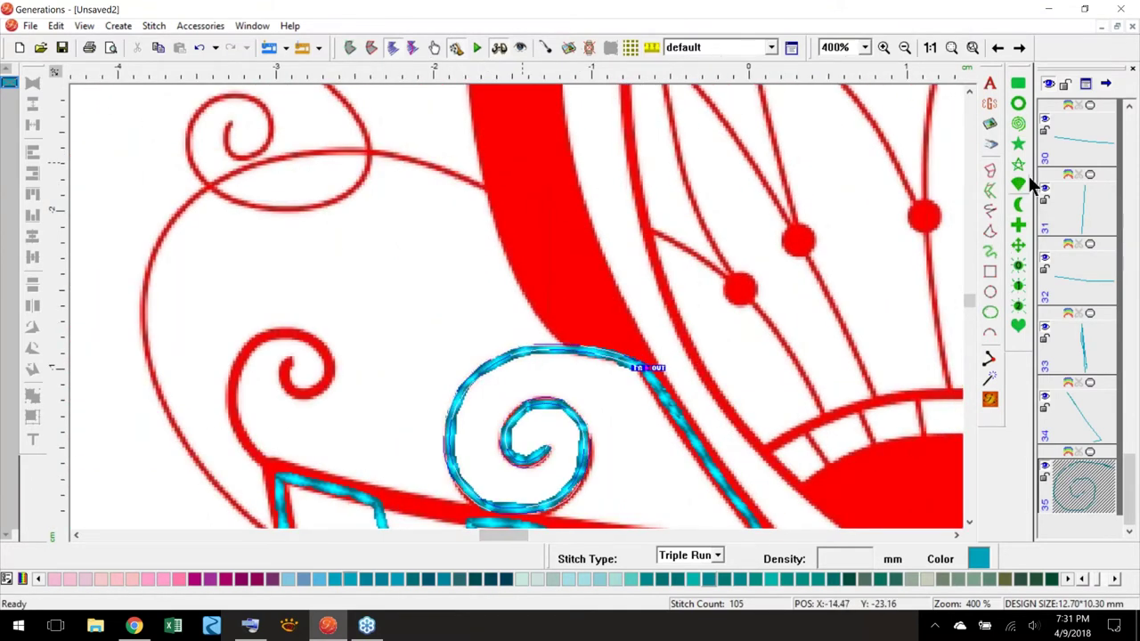
- Move the small scroll's stitch exit point from beside its entry along its upper curve to the thick upper-wing edge
click(990, 214)
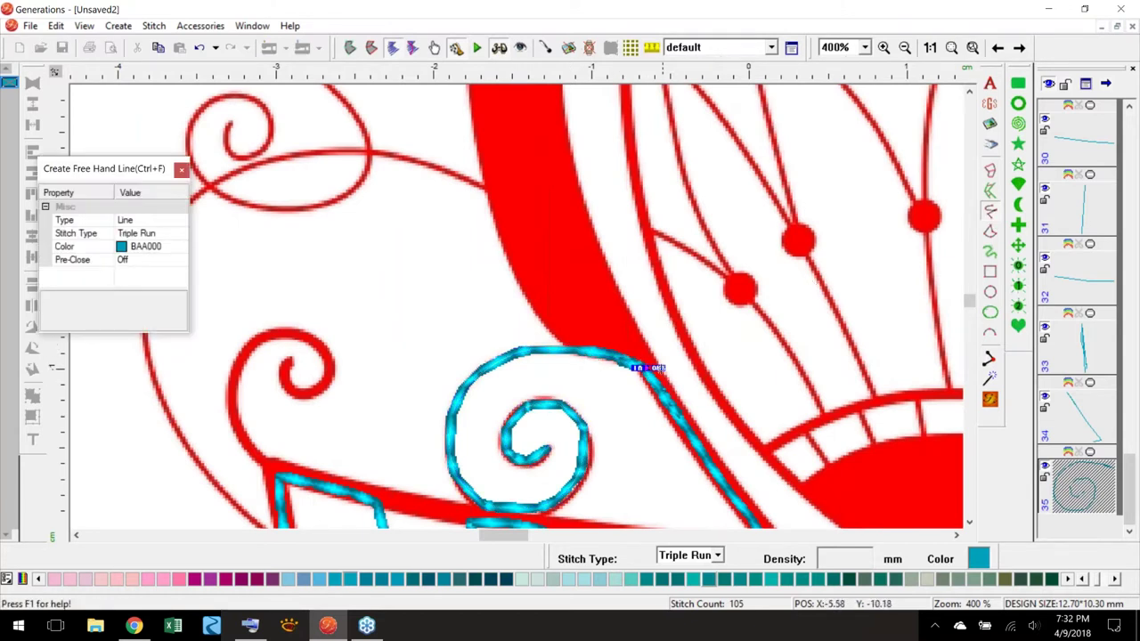
key(Escape)
drag(656, 367, 583, 348)
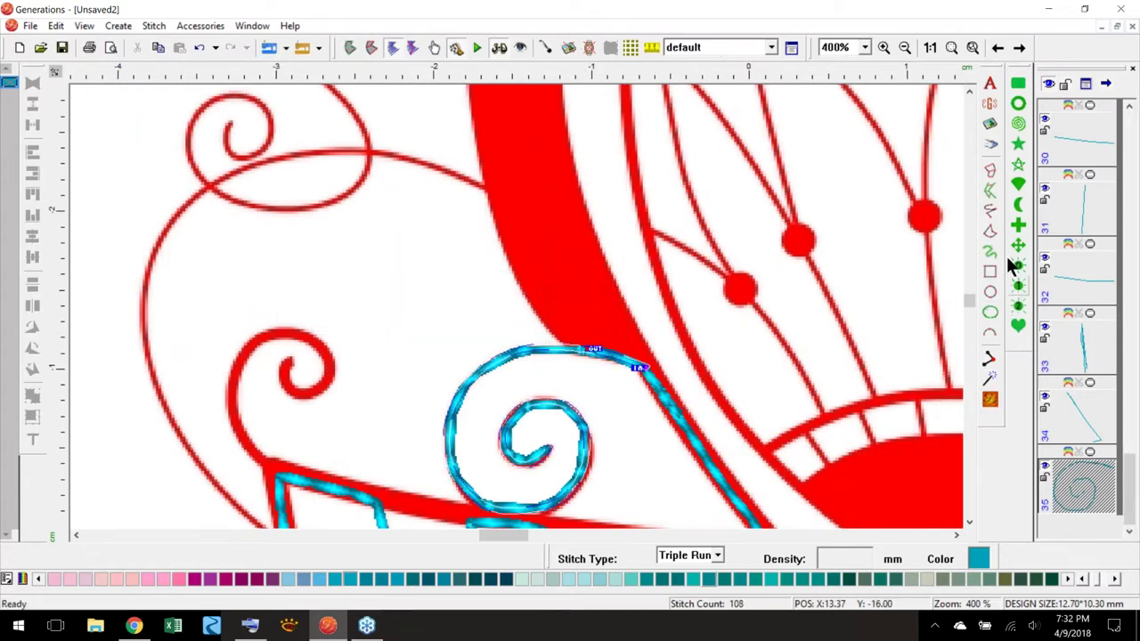
- Draw a freehand connector, about 6 × 10 mm, up the thick wing edge from the small scroll to the large loop, as a Run stitch
click(988, 214)
drag(594, 347, 556, 320)
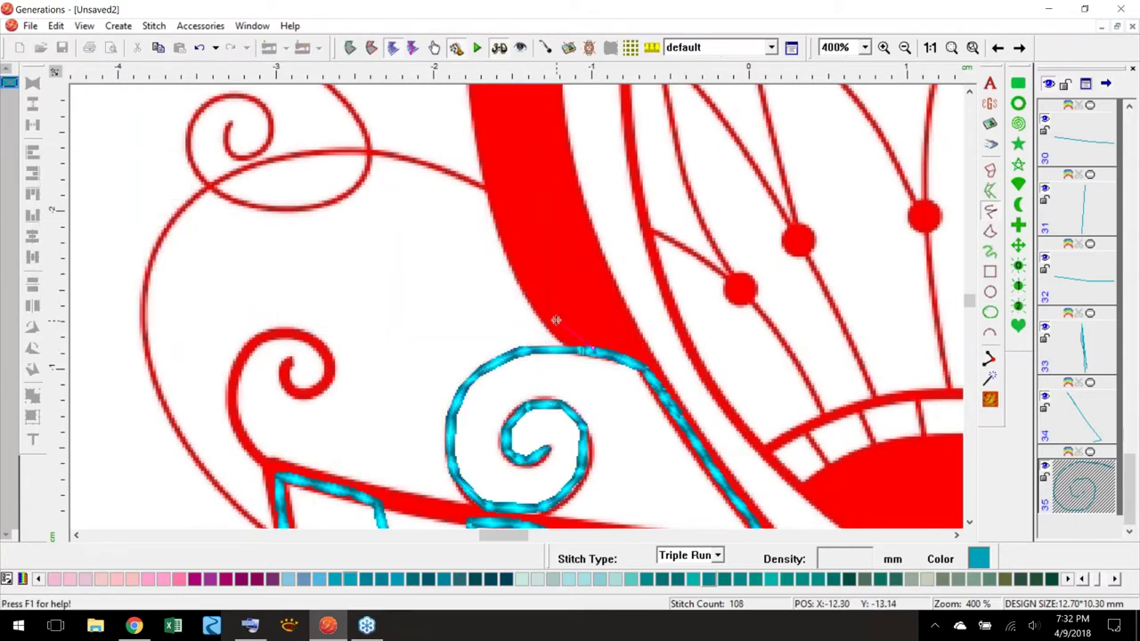
drag(515, 242, 496, 188)
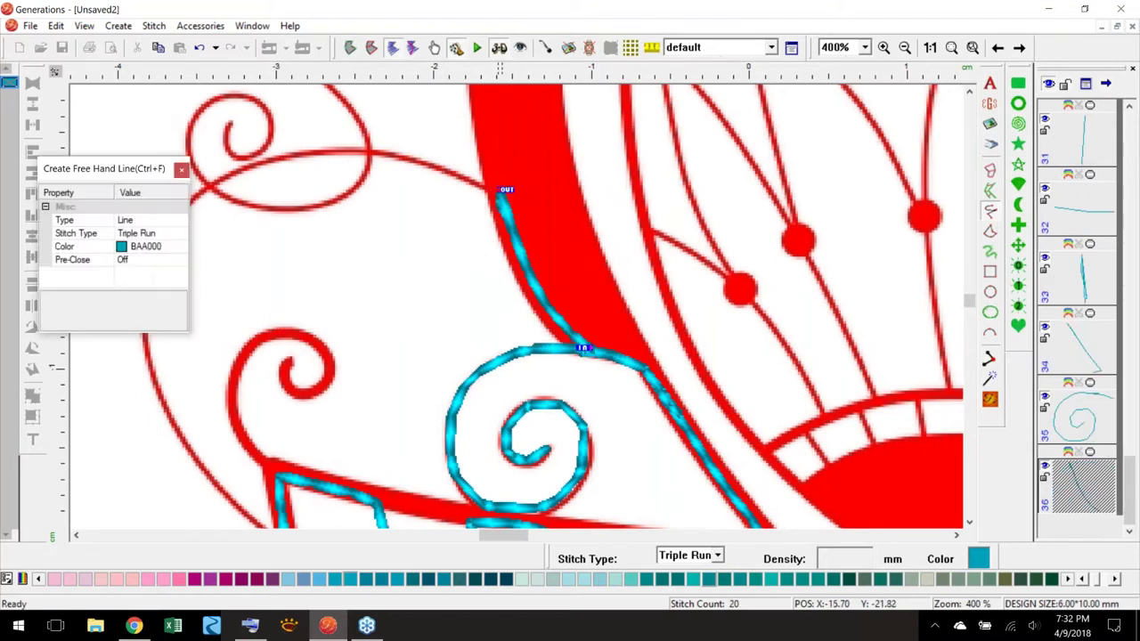
click(717, 556)
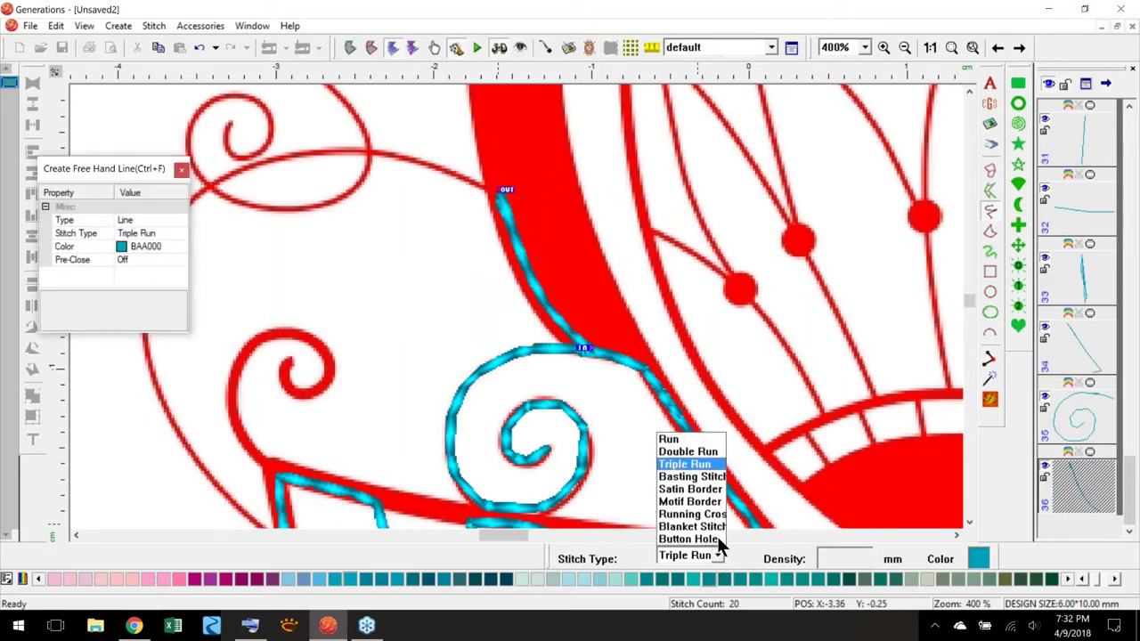
click(695, 441)
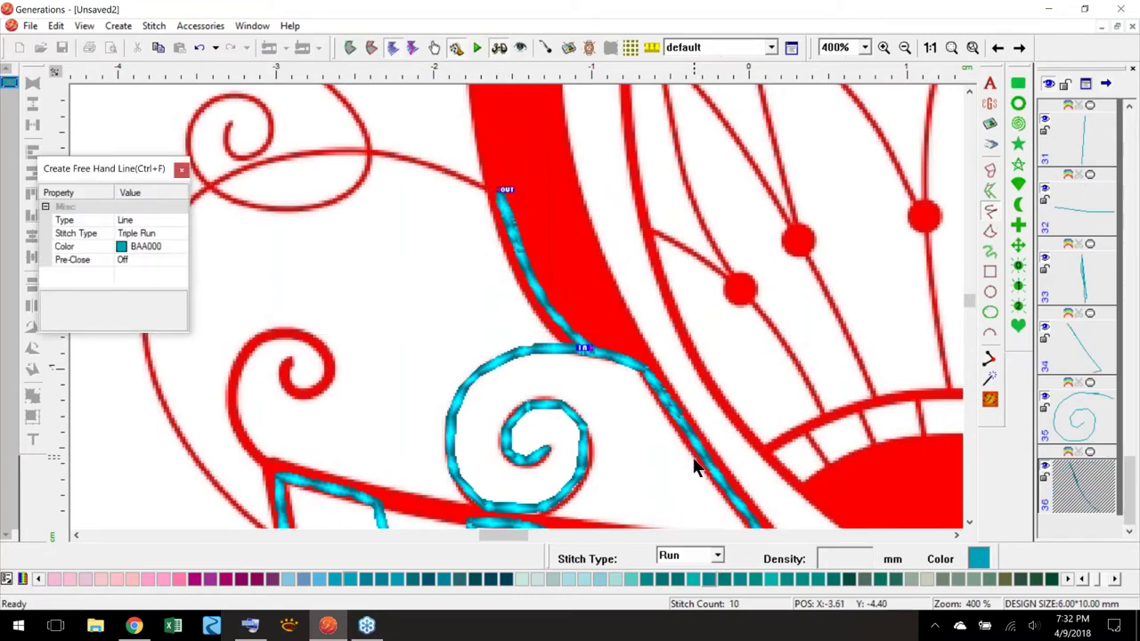
- Trace the large loop from the upper wing's edge around to the lower wing's corner as a Triple Run line, about 22.5 × 24.7 mm
click(498, 193)
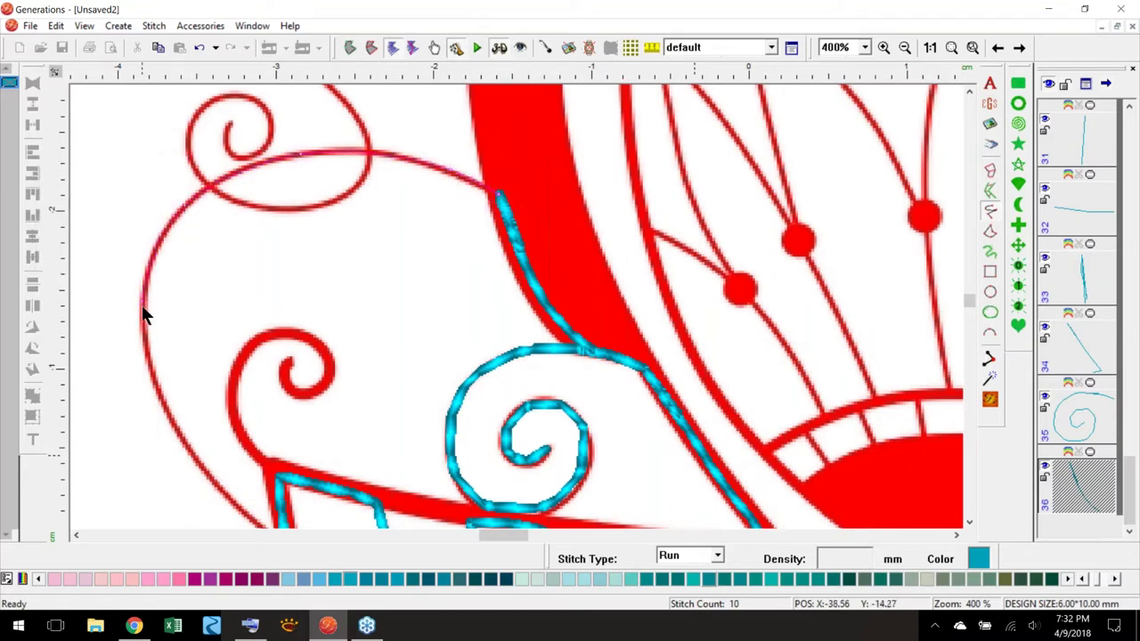
scroll(243, 521, down, 5)
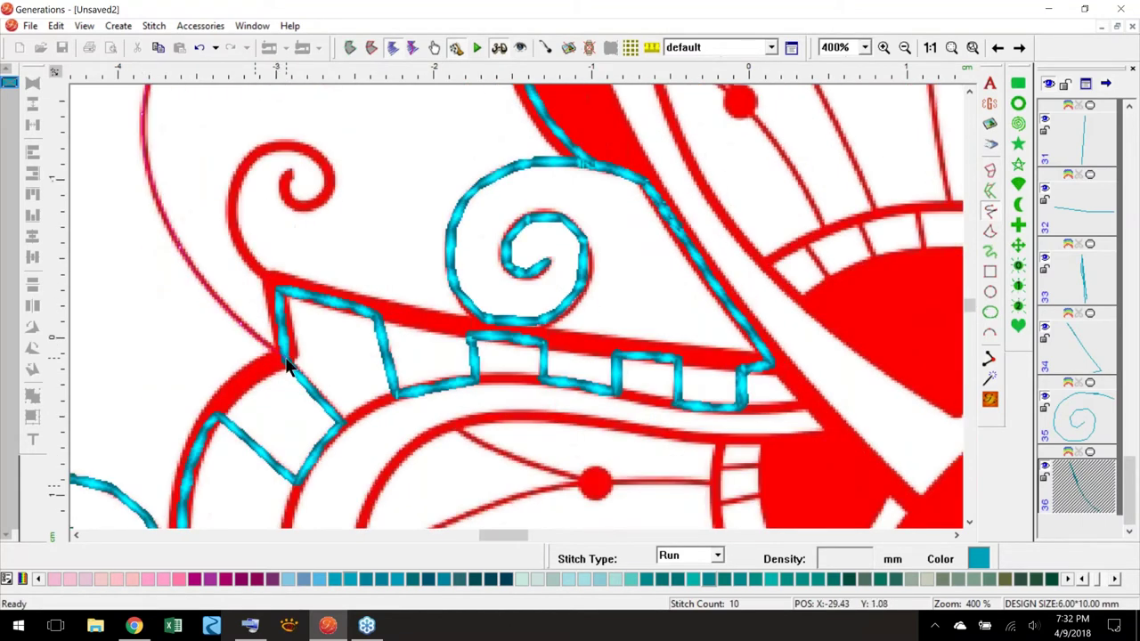
right_click(285, 354)
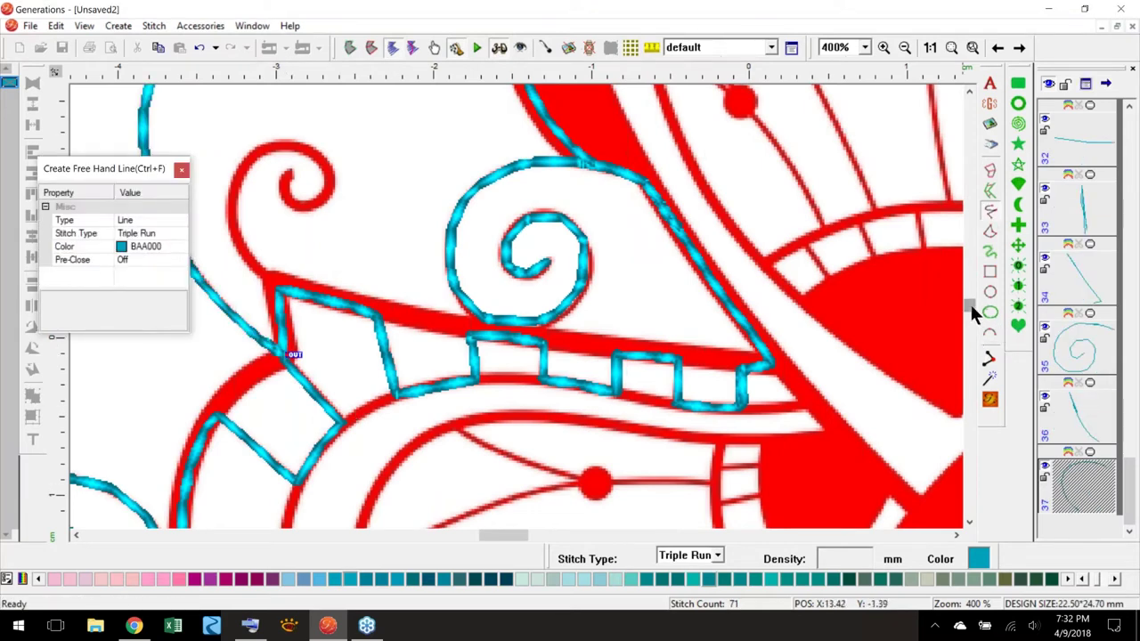
- Move the large loop's stitch exit point from the lower wing's corner back to where the loop meets the tiny curl
scroll(970, 302, up, 4)
scroll(969, 302, down, 3)
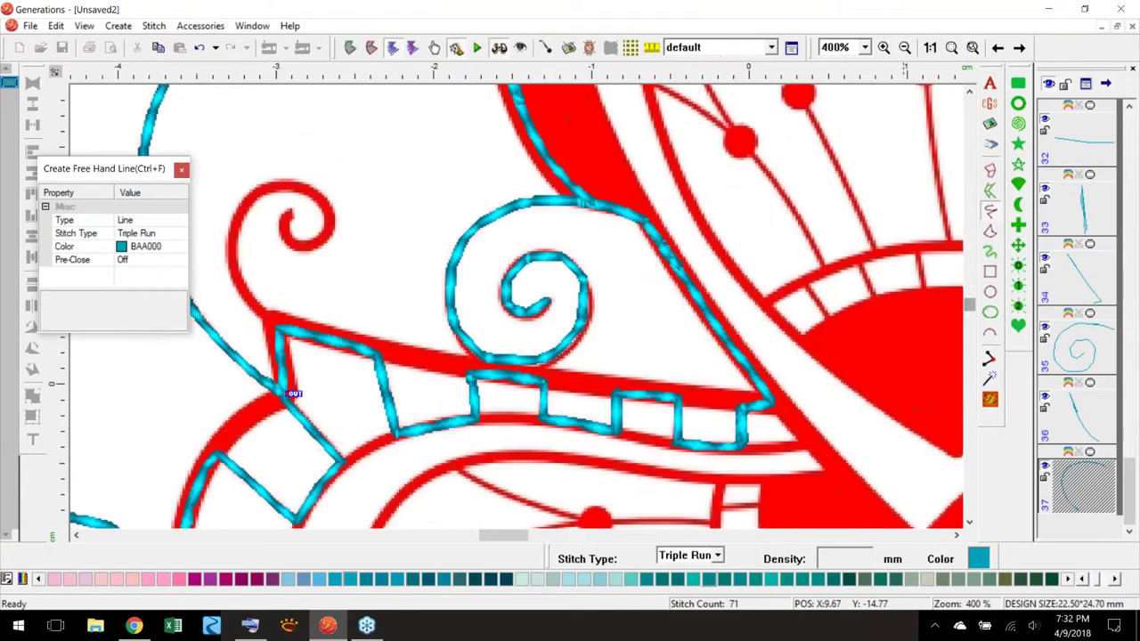
click(950, 47)
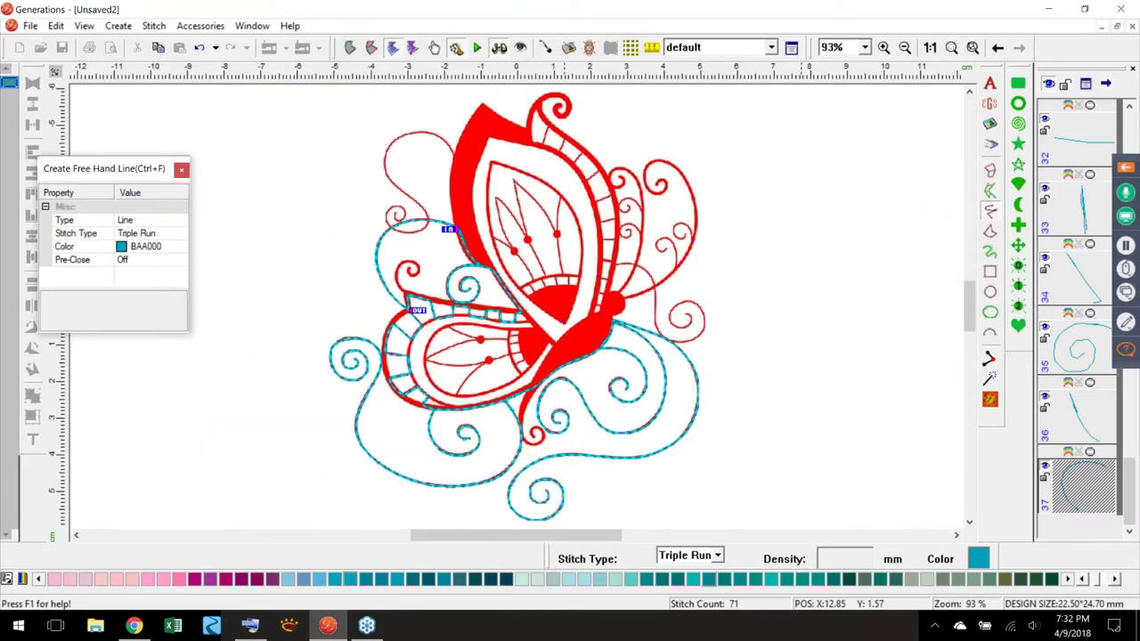
click(418, 304)
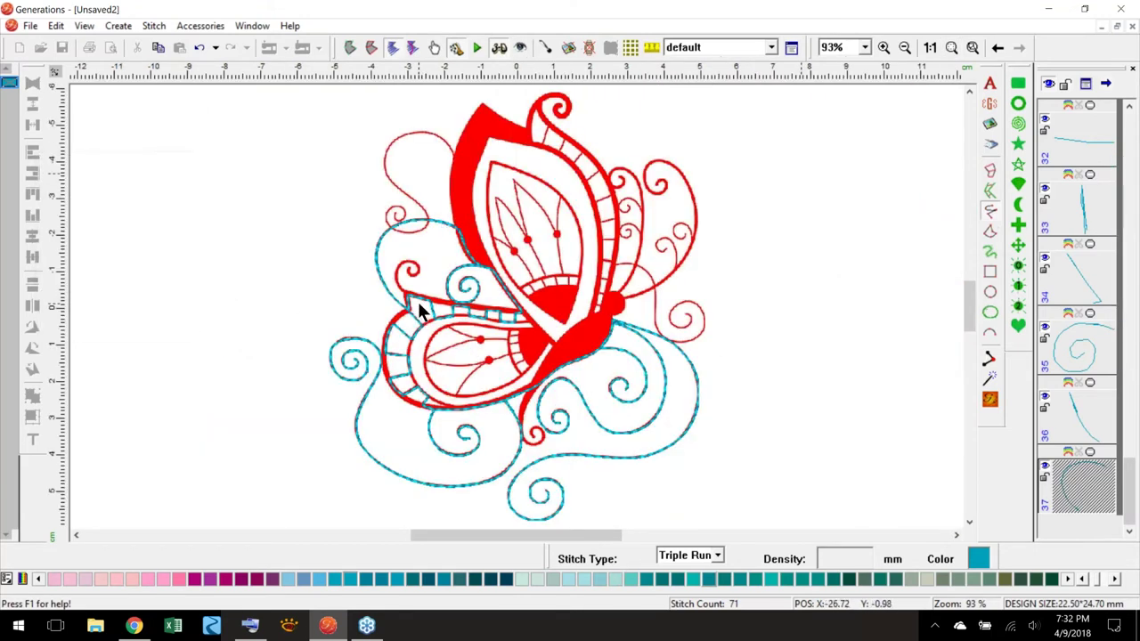
click(417, 308)
drag(418, 310, 389, 227)
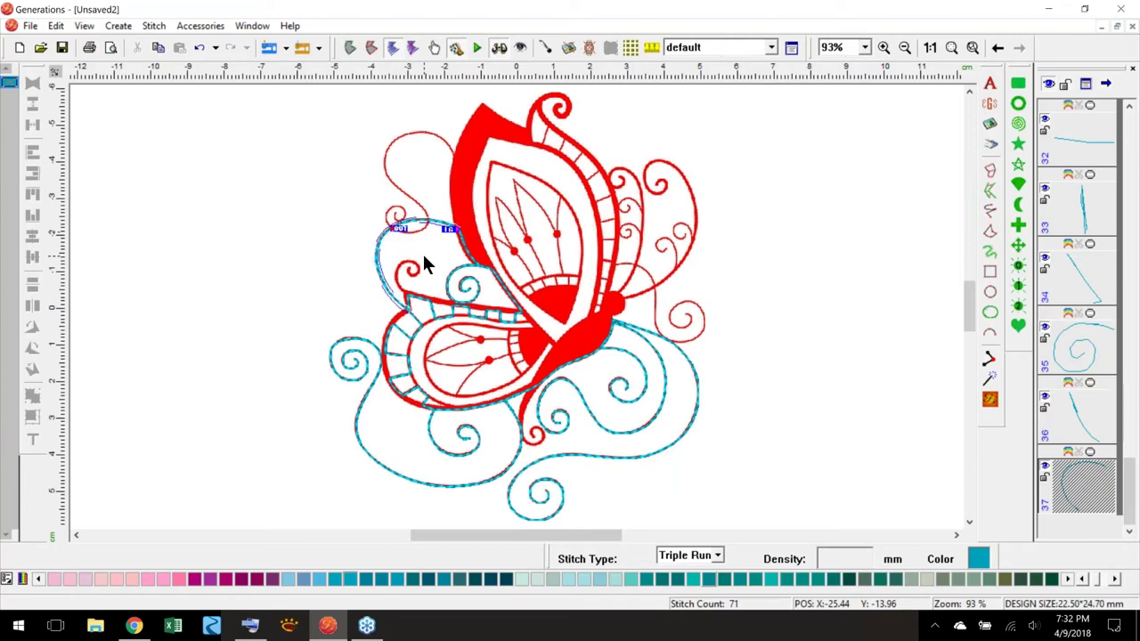
- Trace the tiny curl inward as a Triple Run freehand line, about 5.4 × 5.9 mm, and move its exit point back beside its entry
click(997, 48)
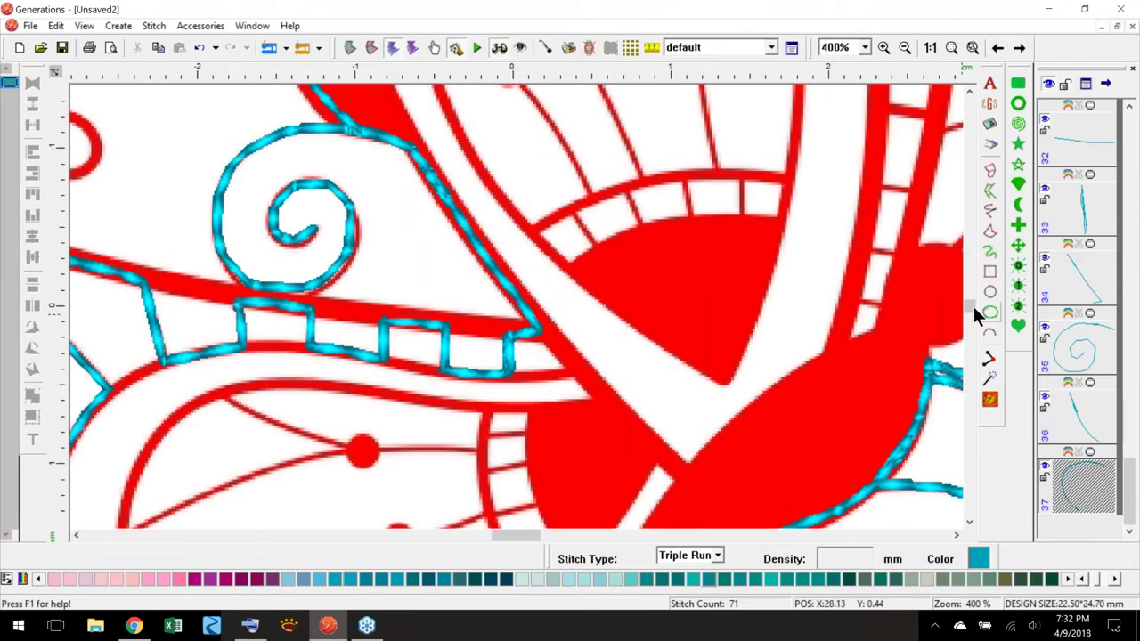
drag(971, 305, 971, 300)
drag(525, 536, 499, 535)
drag(971, 300, 969, 294)
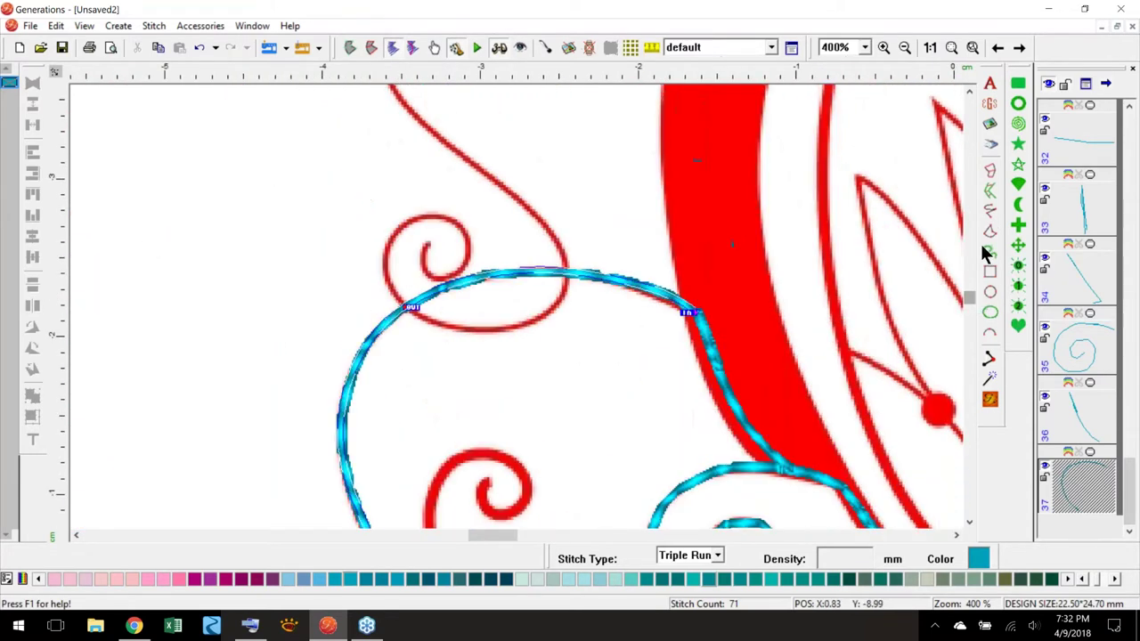
click(989, 211)
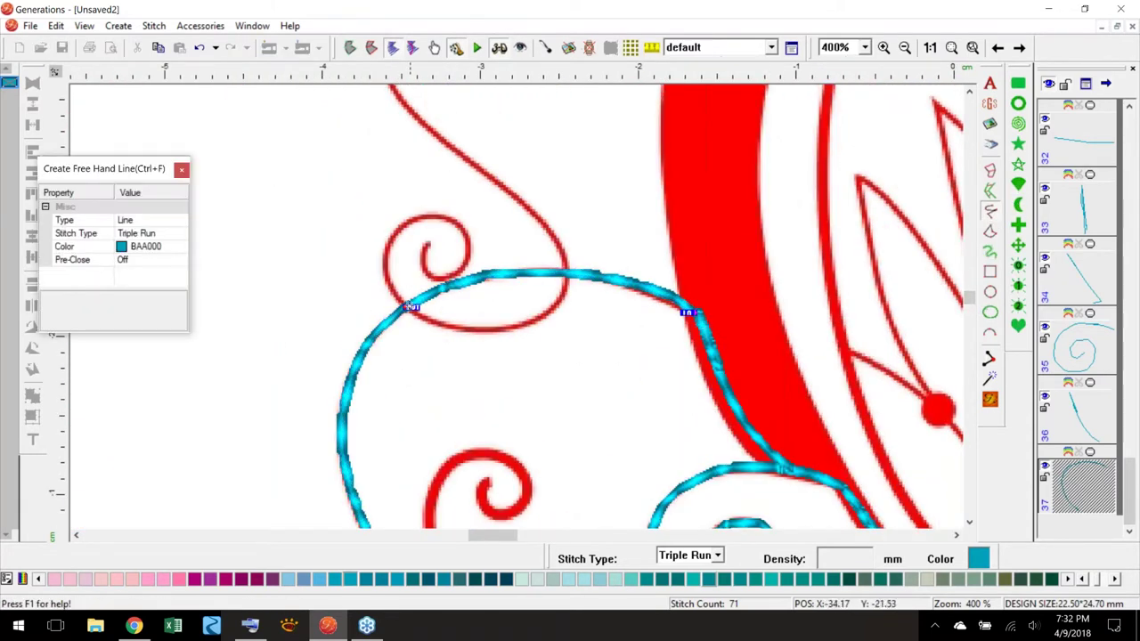
drag(409, 308, 389, 289)
mouse_move(390, 232)
mouse_down()
mouse_move(455, 217)
mouse_move(466, 258)
mouse_move(437, 281)
mouse_move(420, 261)
mouse_move(438, 241)
mouse_up()
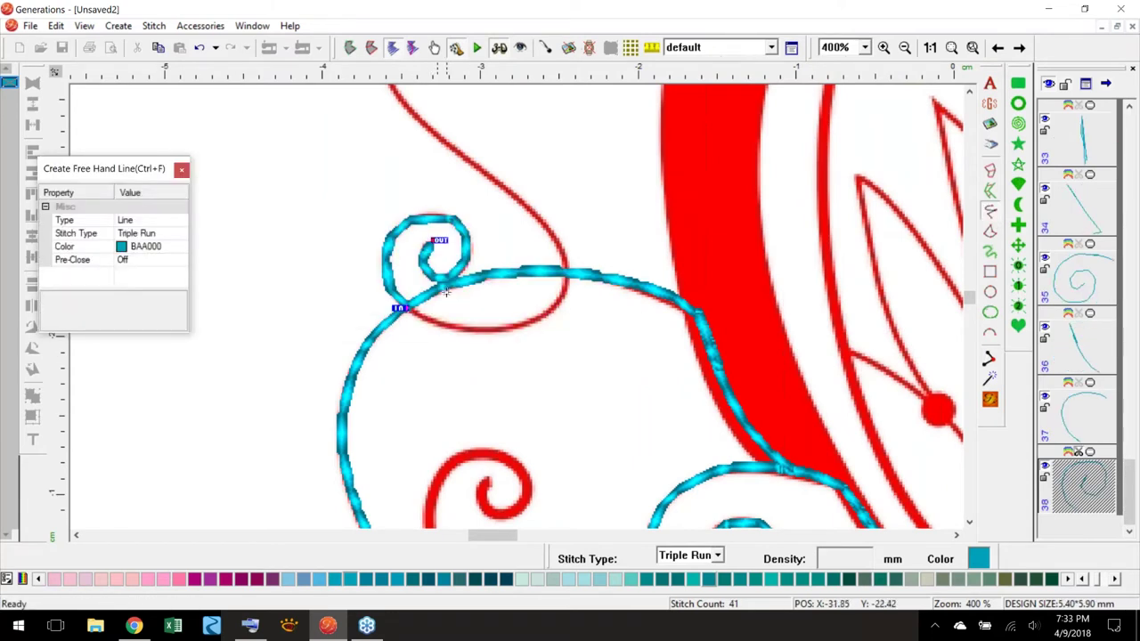
key(Escape)
mouse_move(442, 239)
mouse_down()
mouse_move(403, 307)
mouse_move(407, 294)
mouse_up()
- Trace the shallow arc below the tiny curl as a Triple Run line, about 10.3 × 3.7 mm, ending where it recrosses the large loop
click(989, 210)
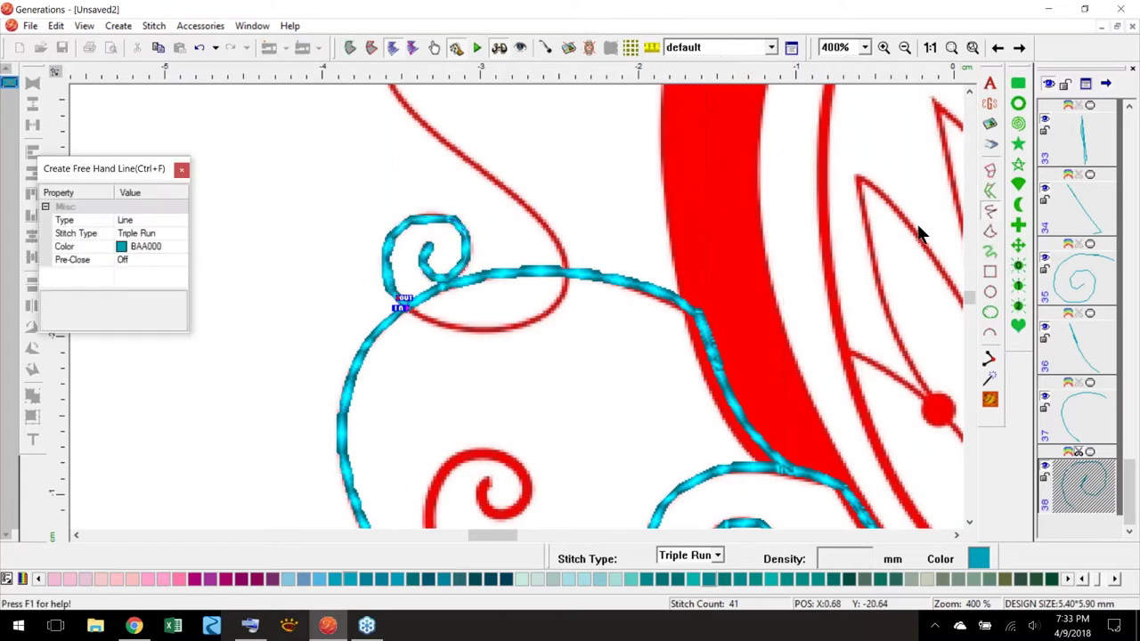
click(404, 307)
click(444, 326)
click(513, 327)
drag(557, 305, 567, 272)
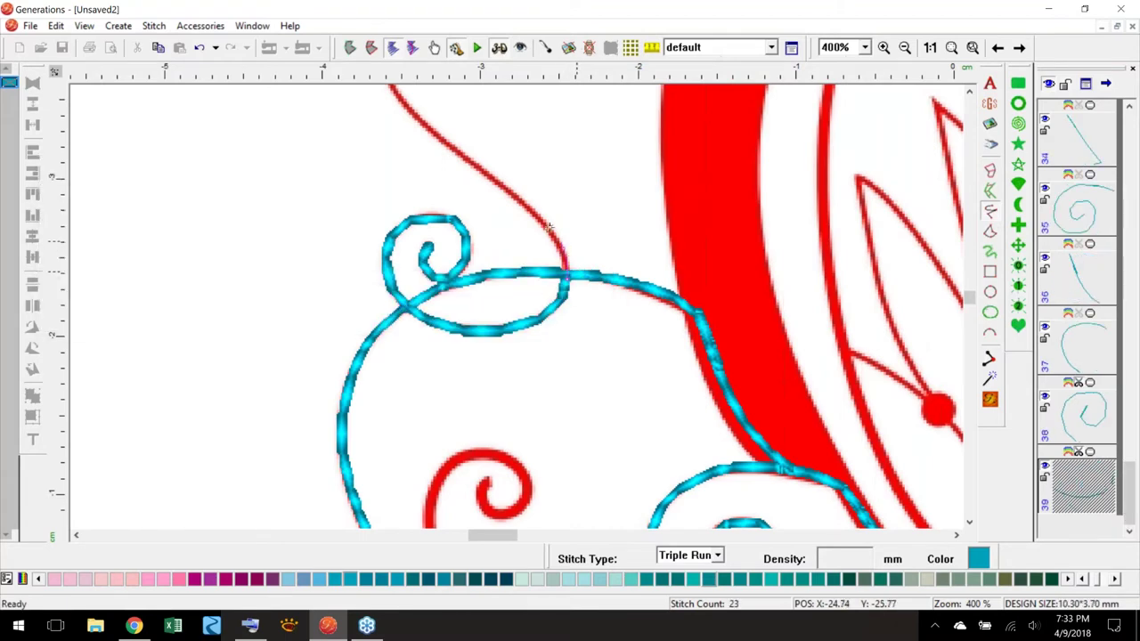
- Trace the S-shaped tendril from the large loop up and over to the upper wing's edge as a Triple Run line, about 19.3 × 24.2 mm
scroll(402, 93, up, 5)
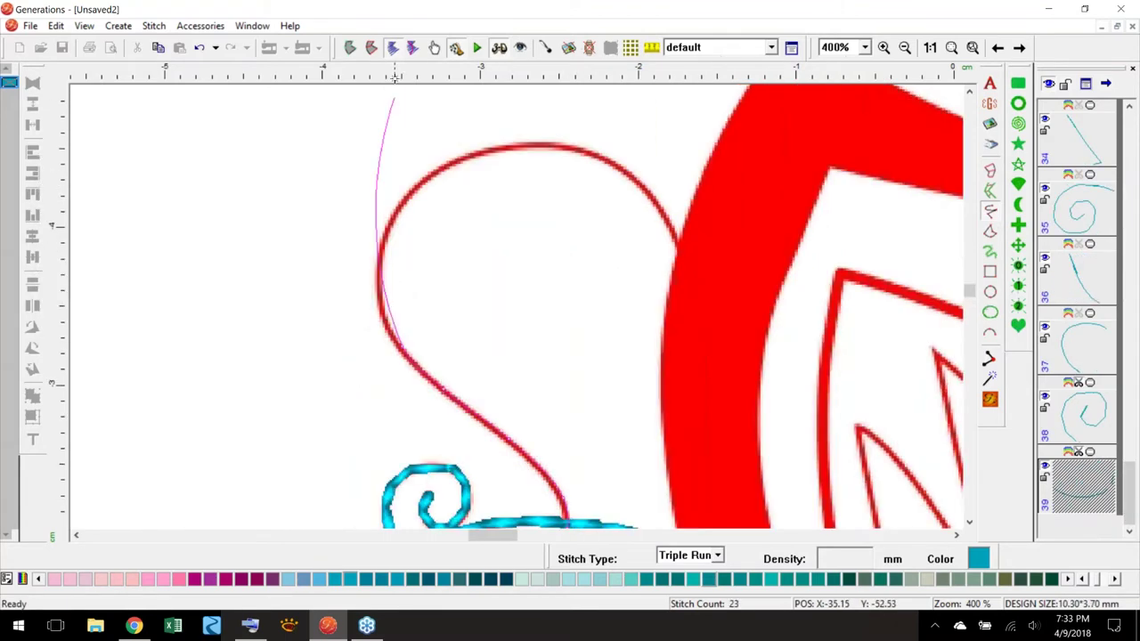
click(410, 375)
click(539, 332)
click(630, 360)
click(681, 435)
right_click(680, 434)
click(950, 48)
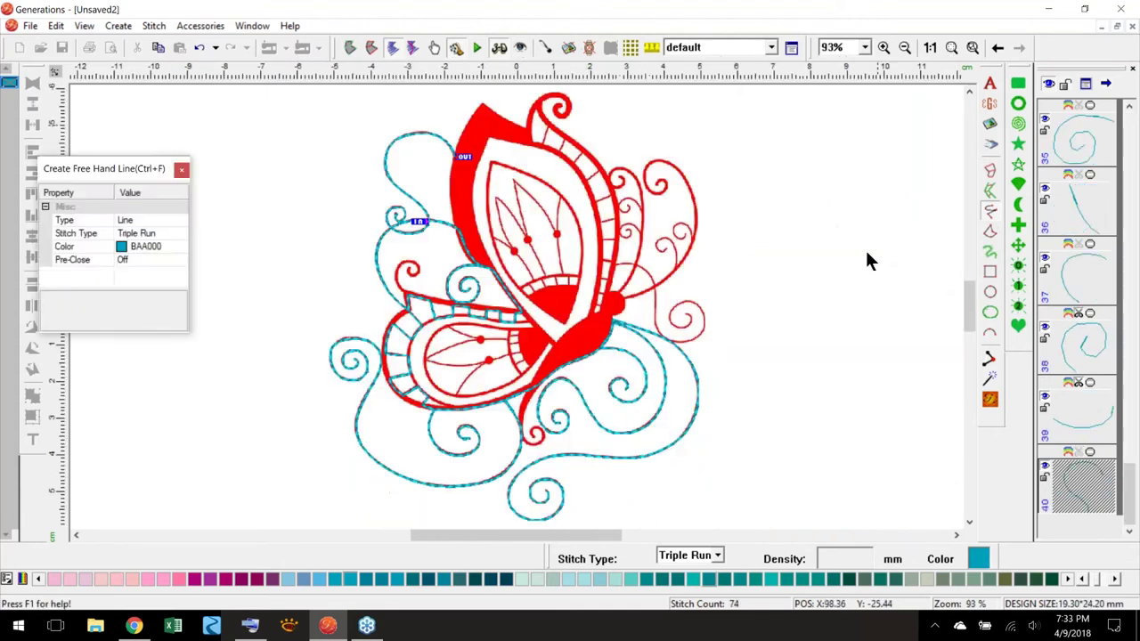
- Merge the last four freehand lines forming the swirl beside the upper wing into one object and generate its stitches
right_click(553, 464)
click(1092, 287)
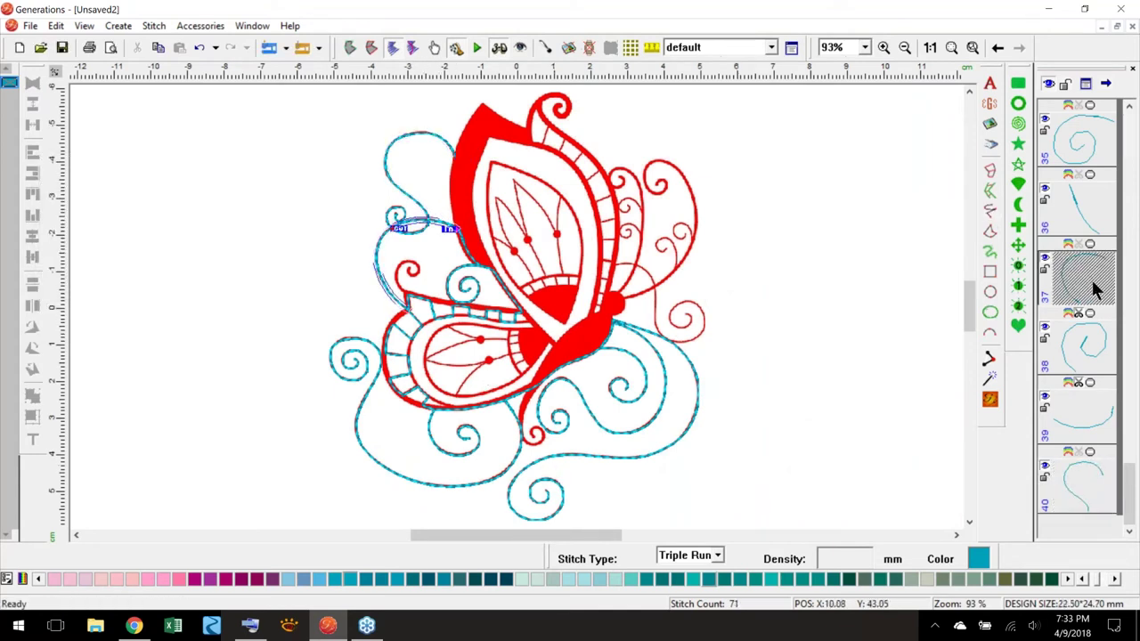
ctrl+click(1093, 357)
ctrl+click(1090, 411)
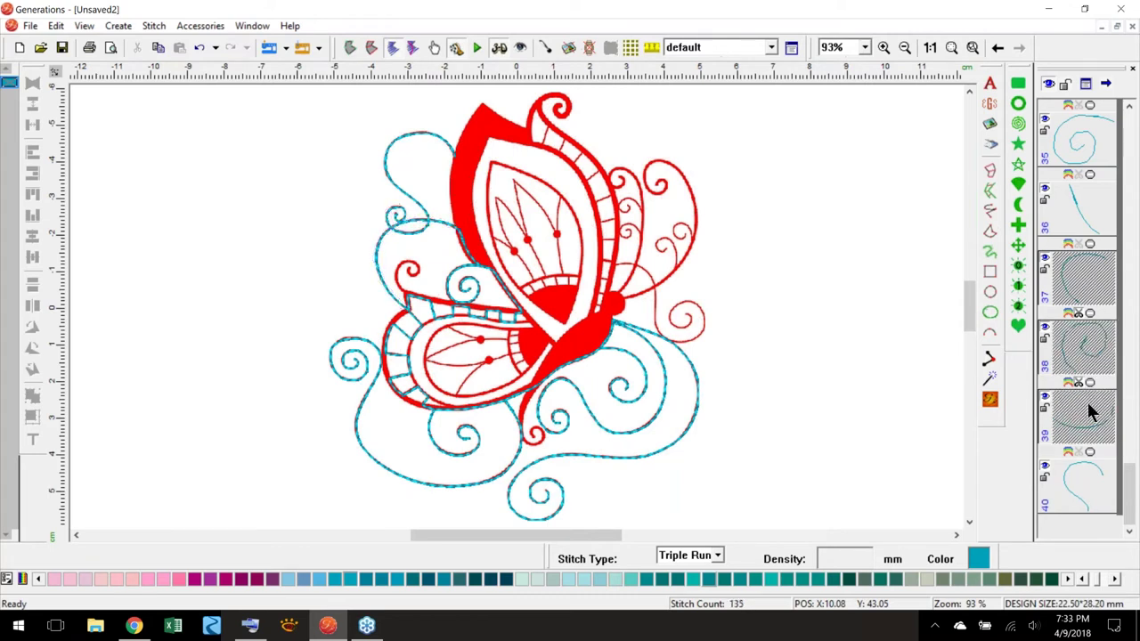
ctrl+click(1087, 464)
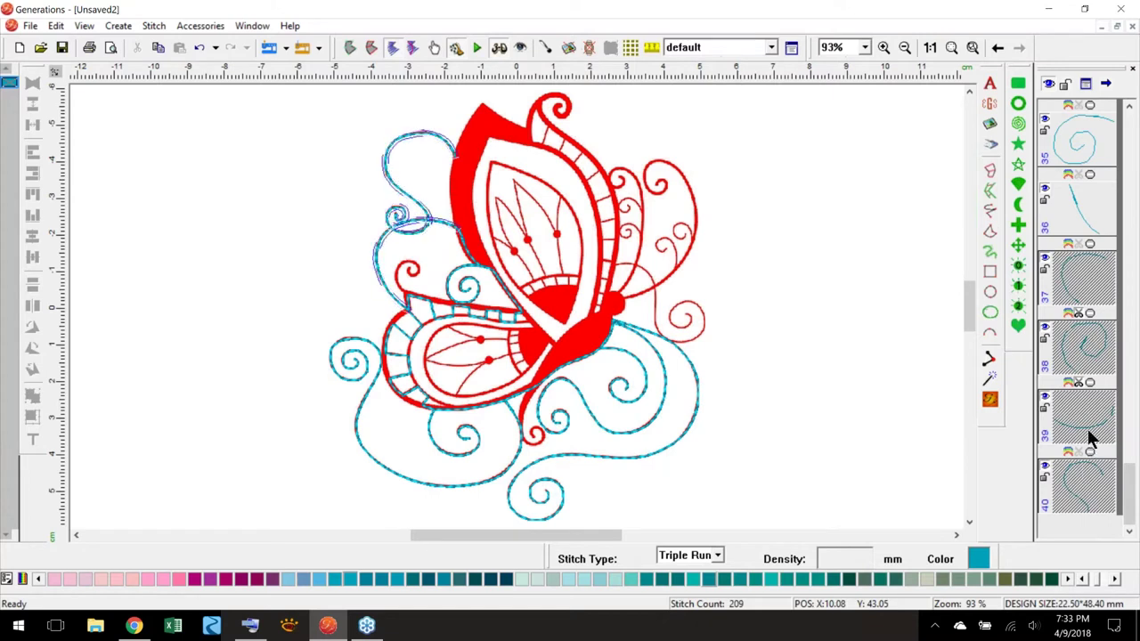
click(350, 49)
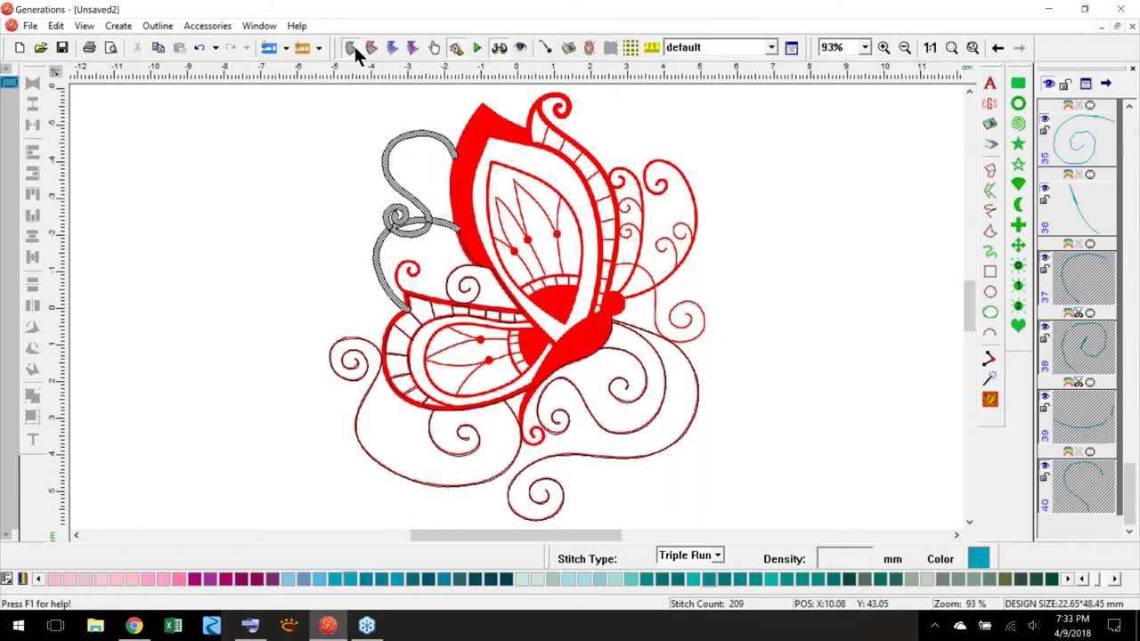
right_click(426, 211)
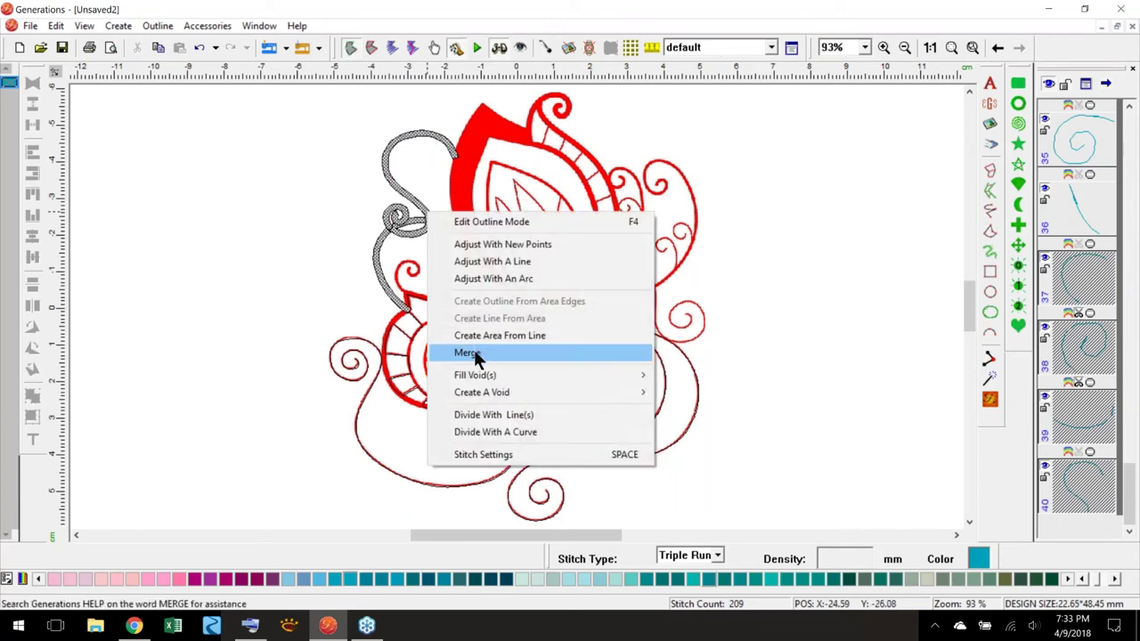
click(471, 354)
click(990, 401)
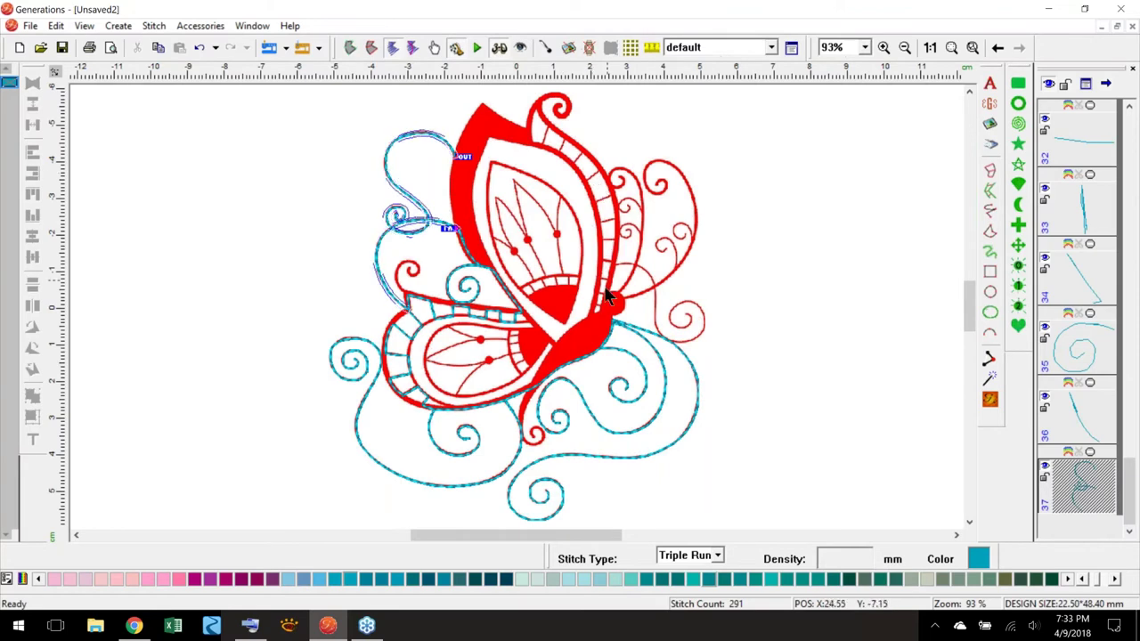
click(804, 340)
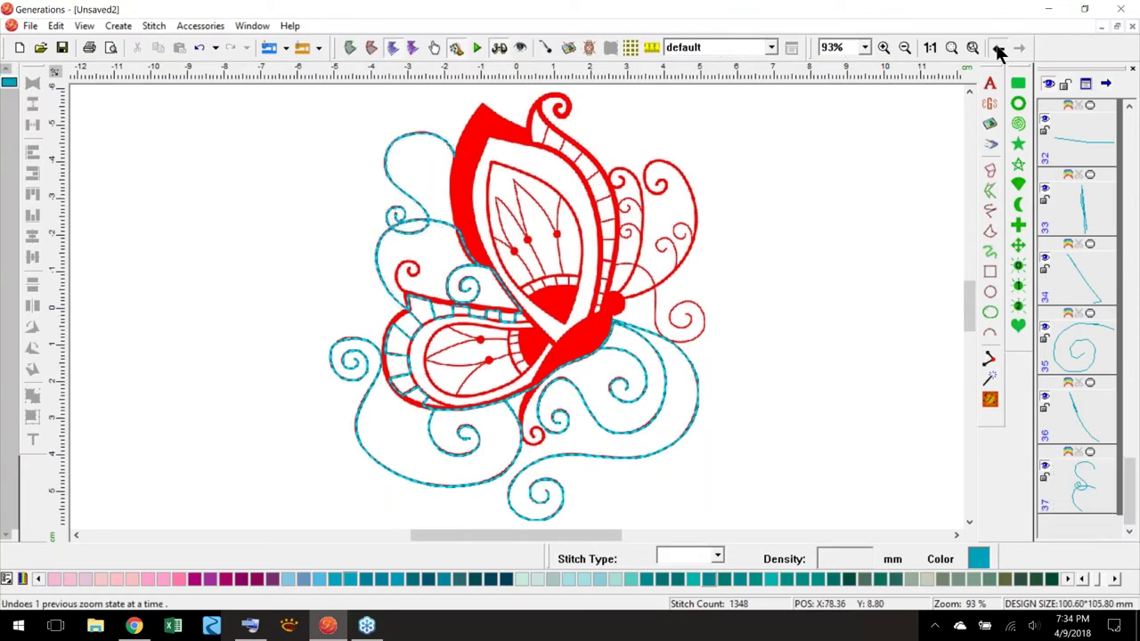
- Examine the untraced veins and scalloped band of the upper wing and the nearby lower wing and body up close
click(997, 49)
drag(969, 305, 966, 291)
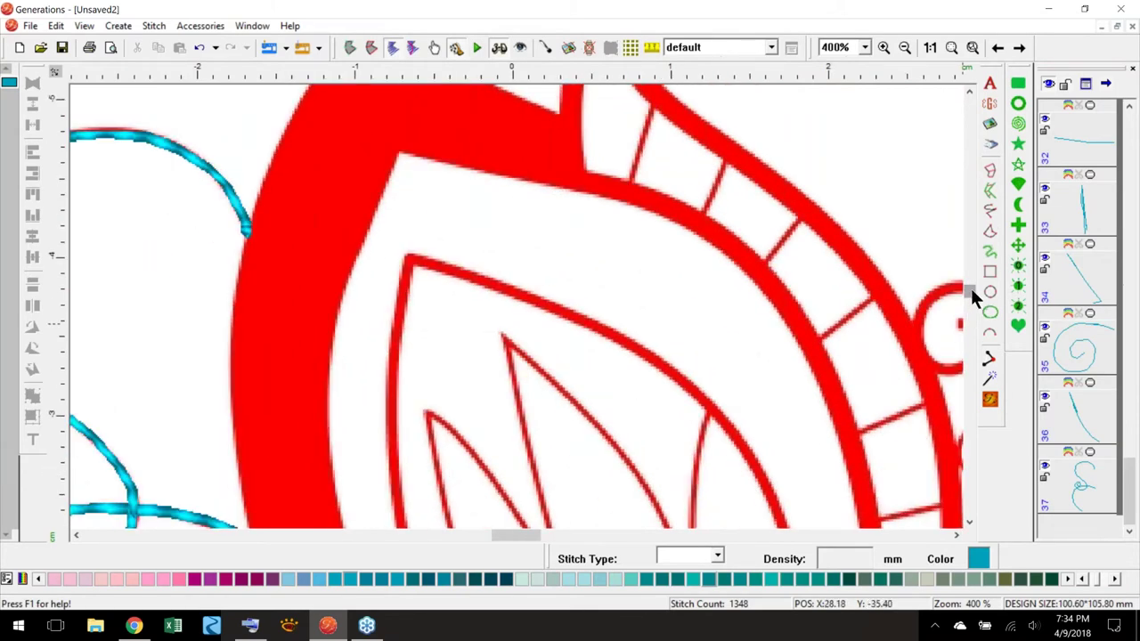
drag(969, 285, 969, 306)
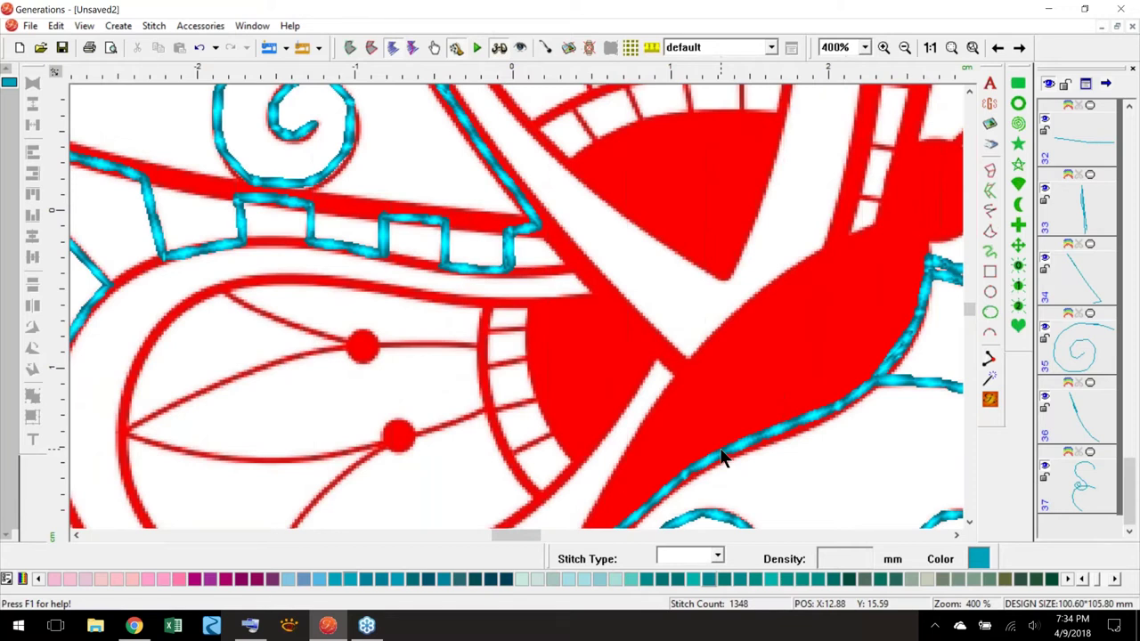
drag(970, 303, 971, 291)
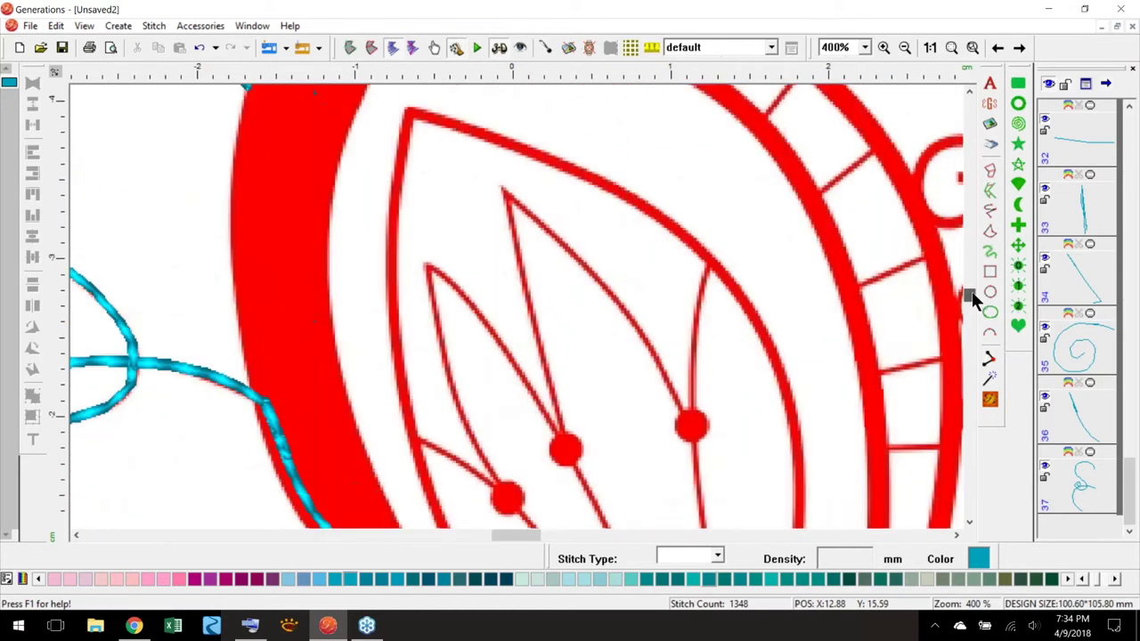
click(951, 47)
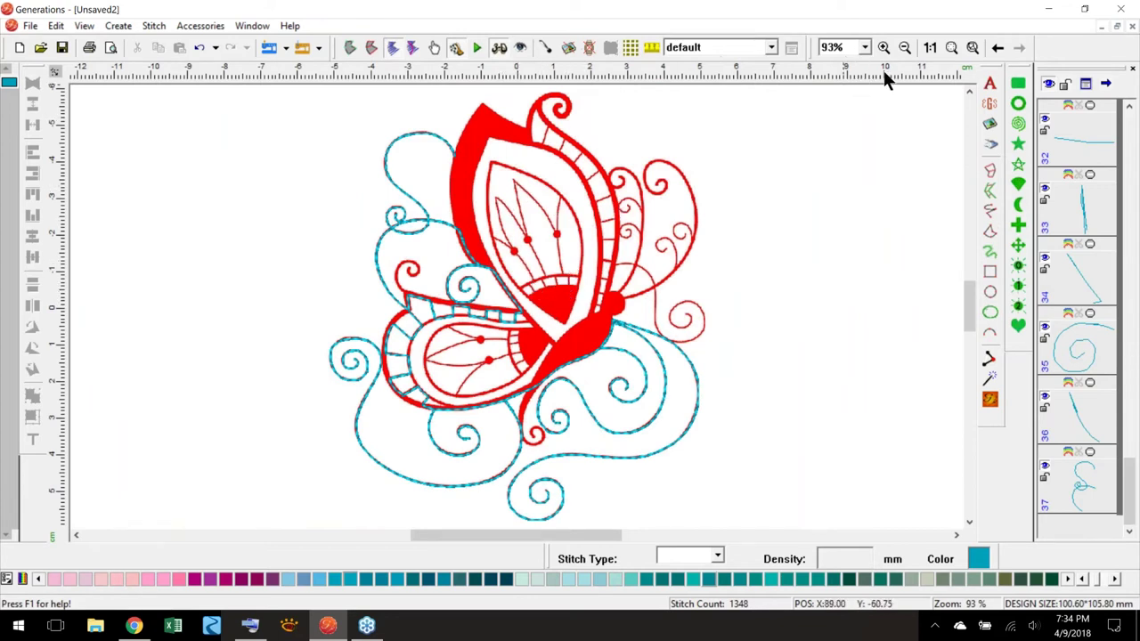
- Trace the upper wing's rightmost vein with a freehand Triple Run line from the inner outline through its dot to the segmented band
click(997, 49)
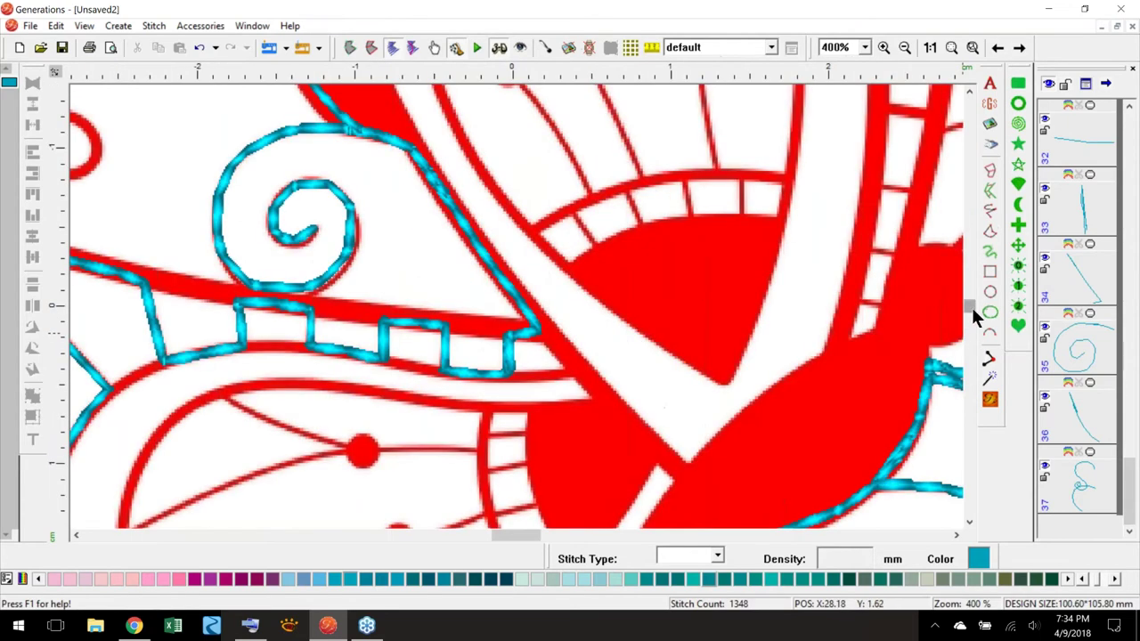
drag(969, 307, 969, 297)
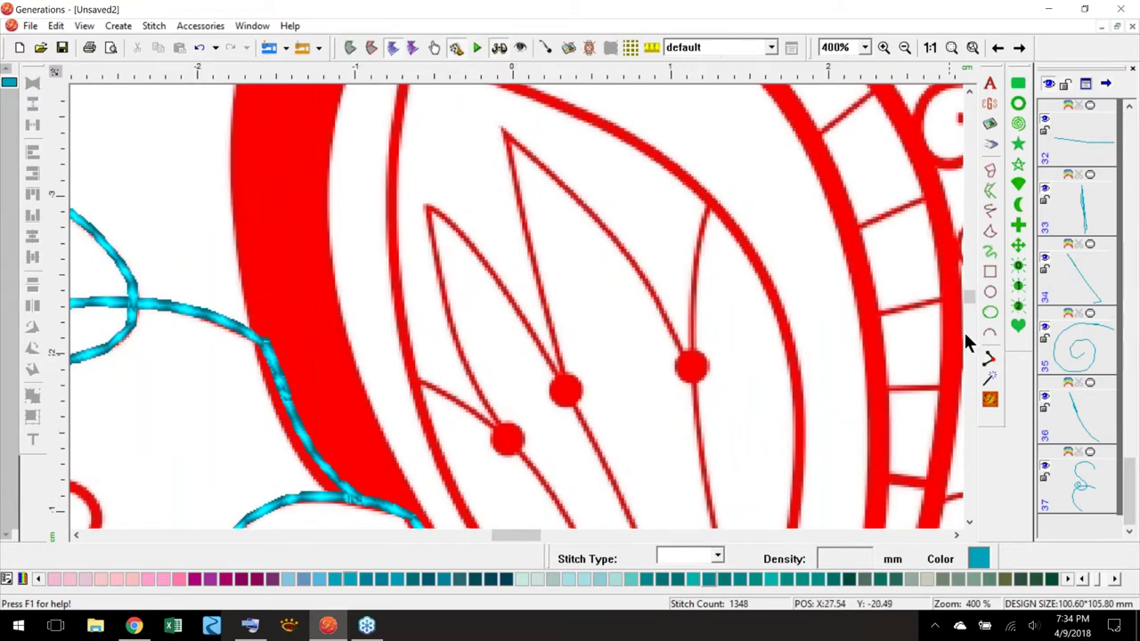
drag(969, 292, 969, 290)
click(989, 211)
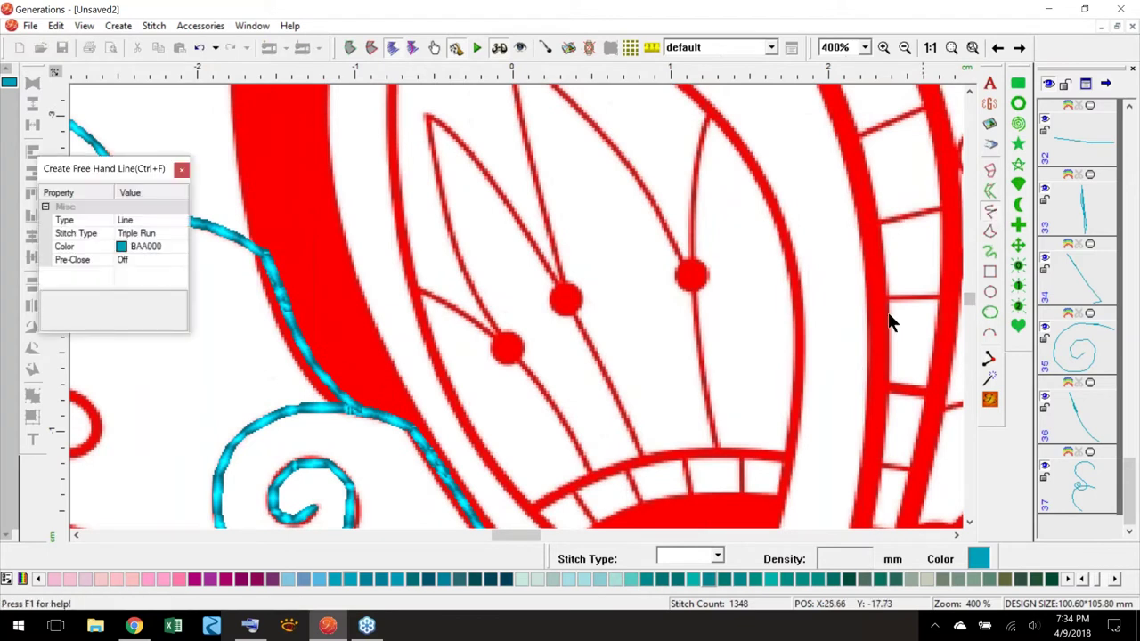
scroll(710, 78, up, 1)
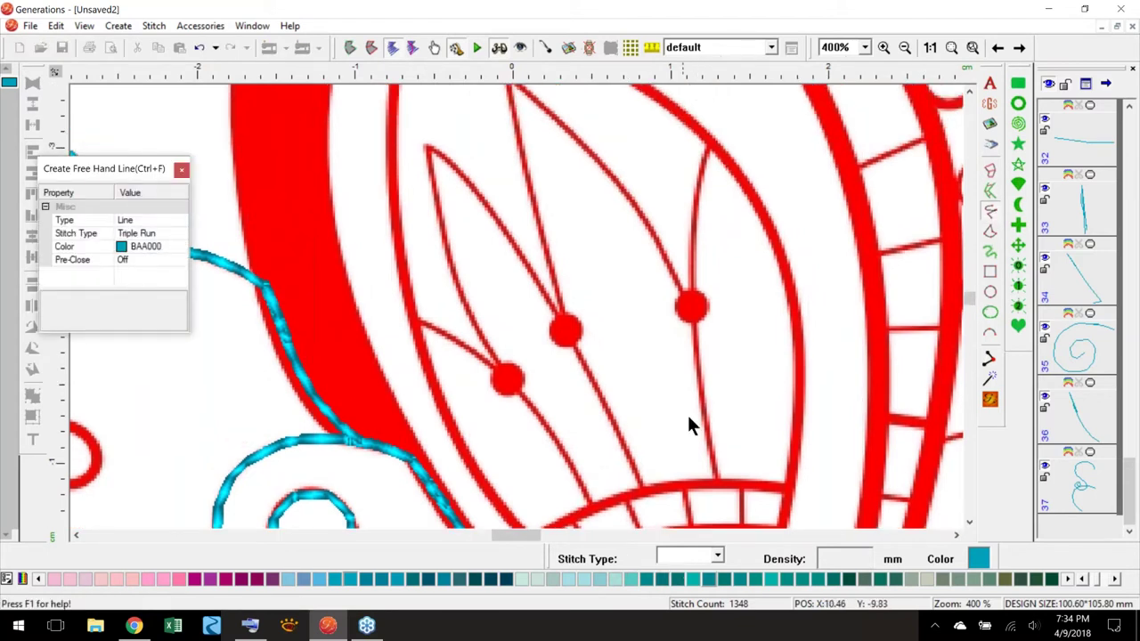
drag(710, 145, 699, 177)
click(694, 204)
click(694, 319)
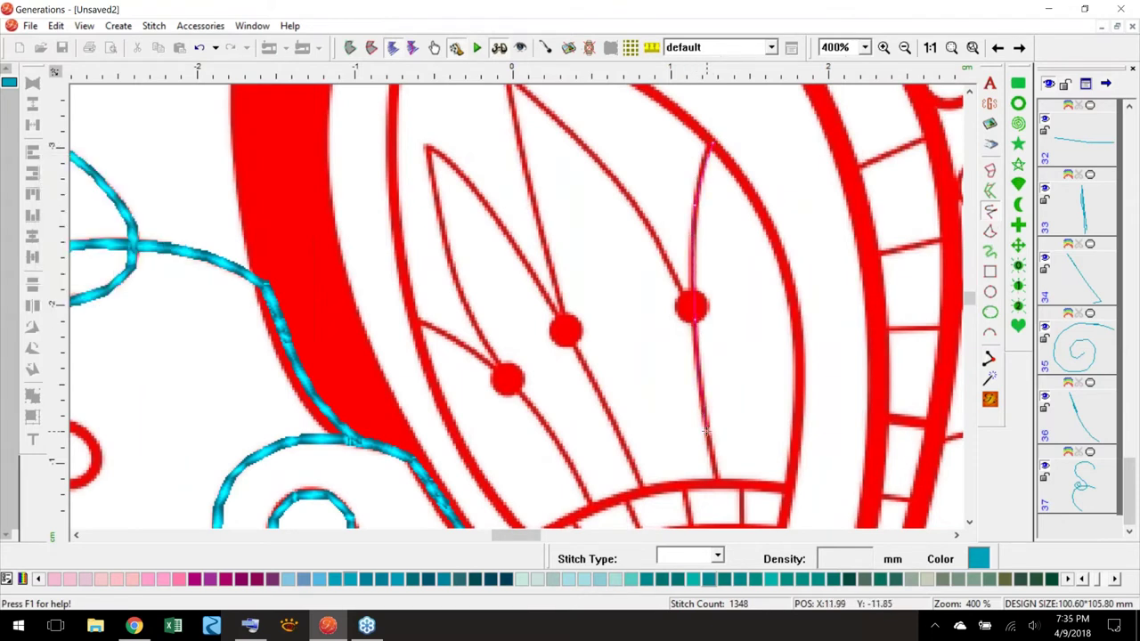
drag(716, 465, 720, 486)
right_click(720, 485)
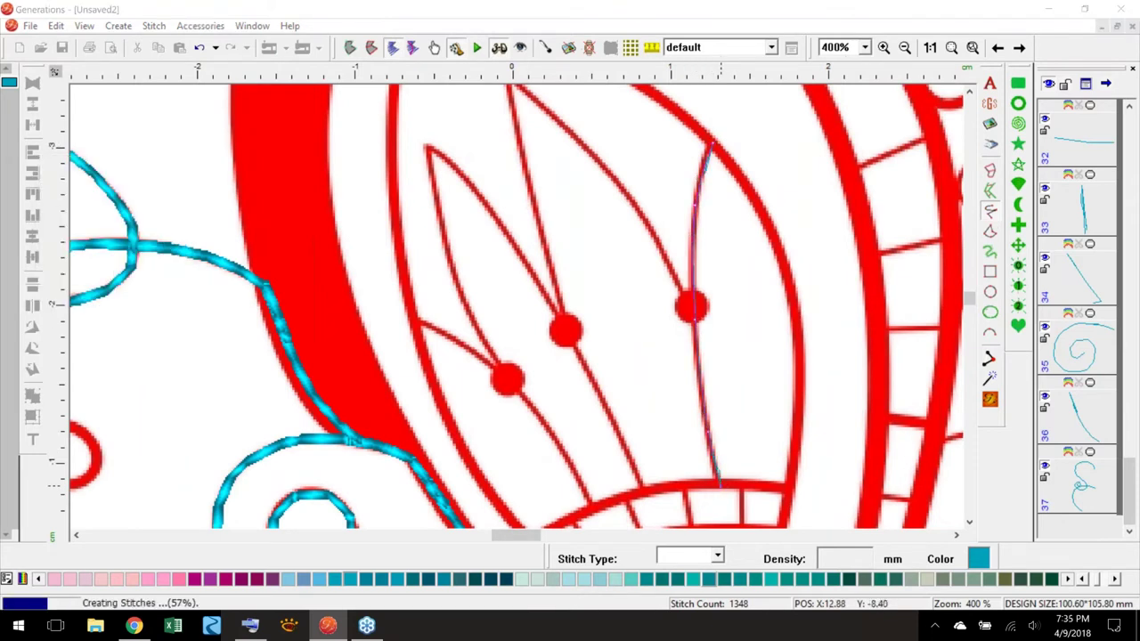
- Trace the upper wing's two remaining peaked veins and the short branch from the leftmost dot to the outline as freehand Triple Run lines
click(696, 323)
mouse_move(667, 261)
mouse_down()
mouse_move(598, 149)
mouse_move(573, 136)
mouse_move(559, 85)
mouse_move(539, 94)
mouse_move(501, 254)
mouse_move(556, 480)
mouse_up()
mouse_move(570, 539)
mouse_down()
mouse_move(571, 356)
mouse_move(584, 364)
mouse_up()
drag(647, 492, 646, 492)
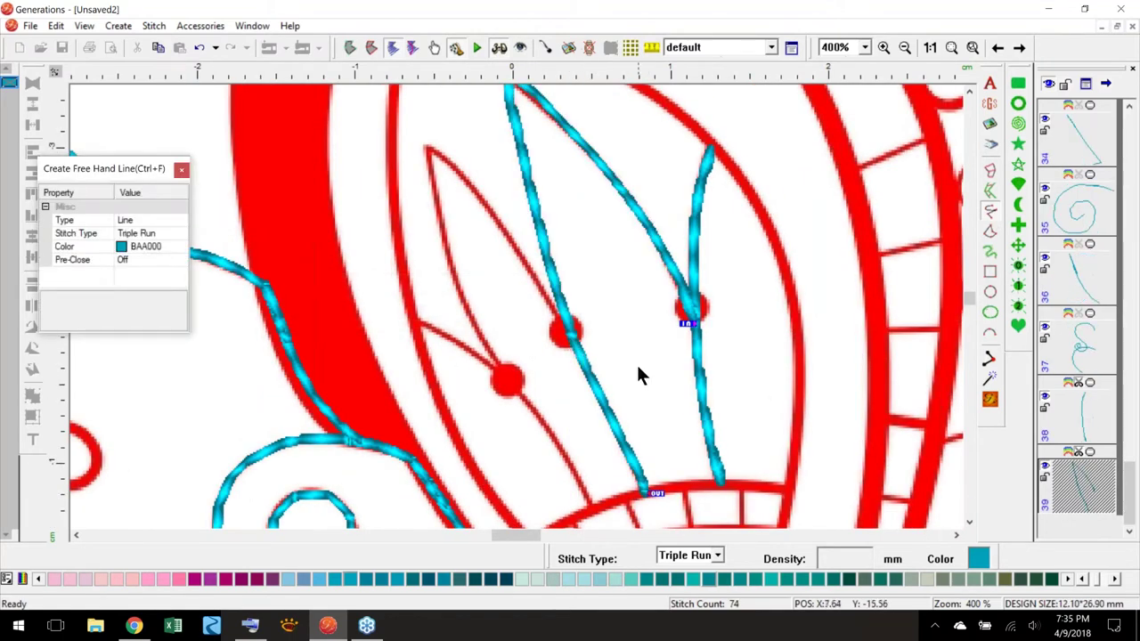
mouse_move(567, 324)
mouse_down()
mouse_move(494, 209)
mouse_move(428, 144)
mouse_move(478, 332)
mouse_move(589, 510)
mouse_up()
drag(506, 377, 412, 316)
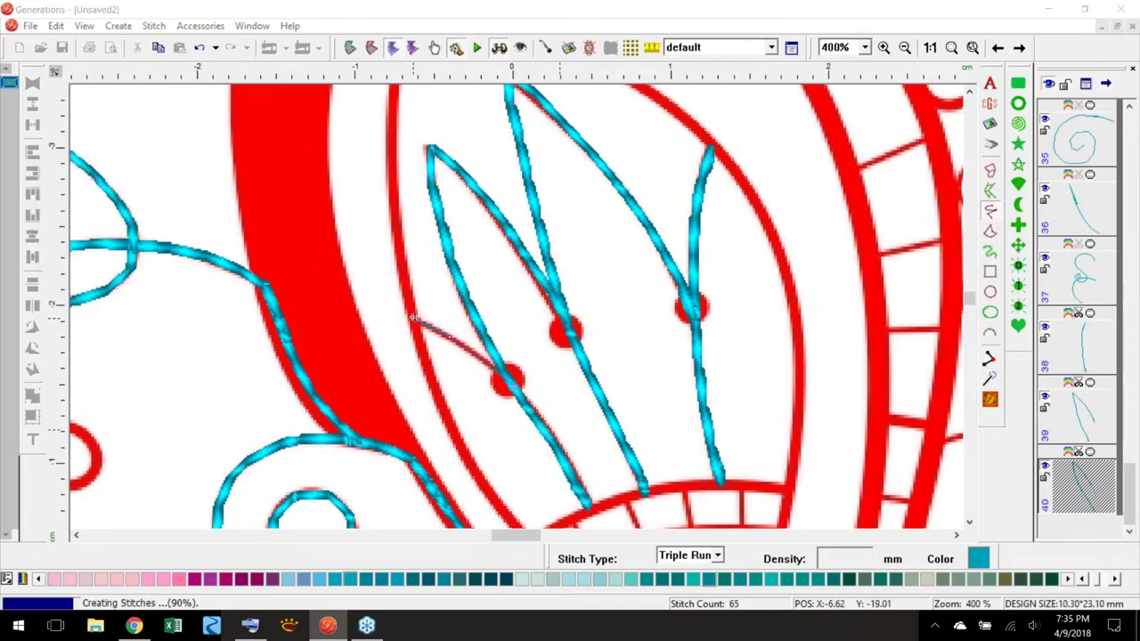
- Merge the four vein lines inside the upper wing into one object and generate its stitches
click(951, 47)
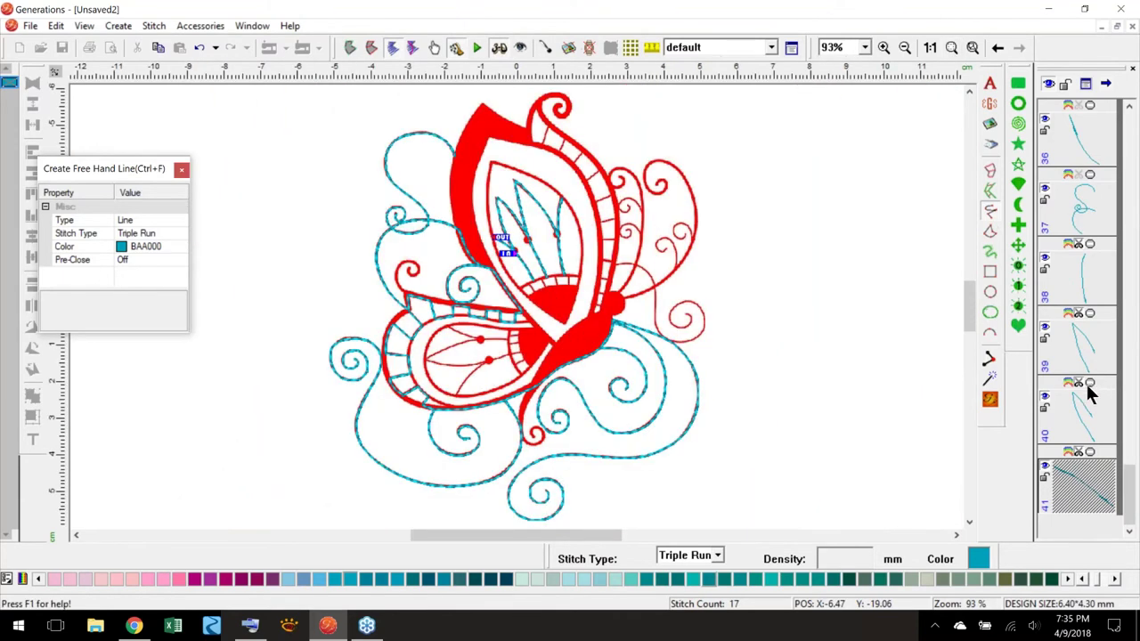
drag(1091, 268, 1080, 475)
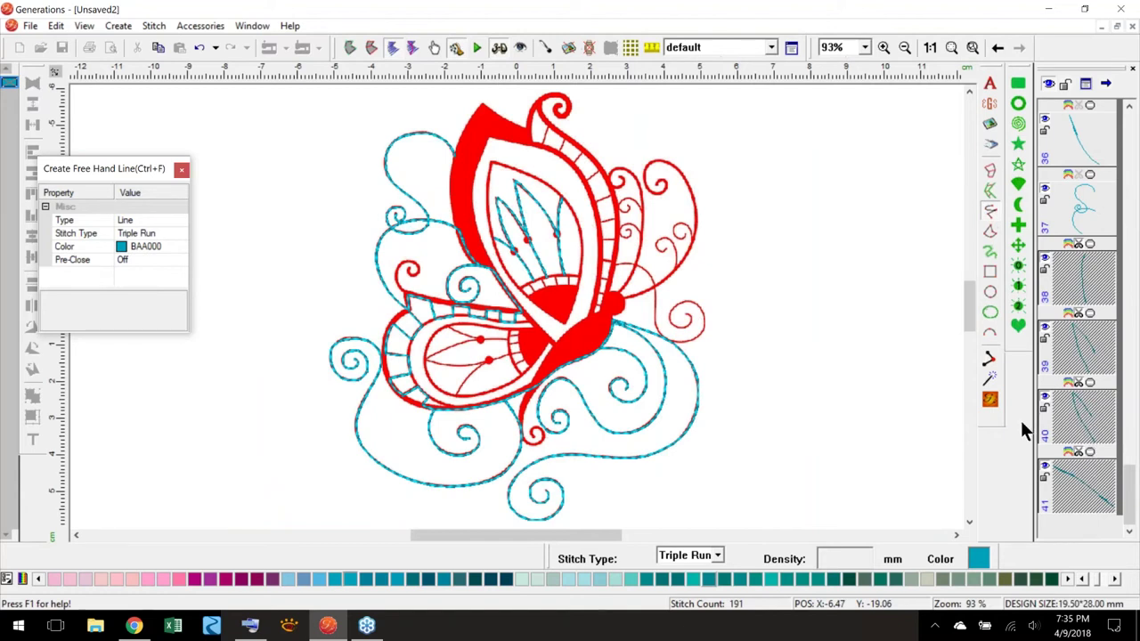
key(Escape)
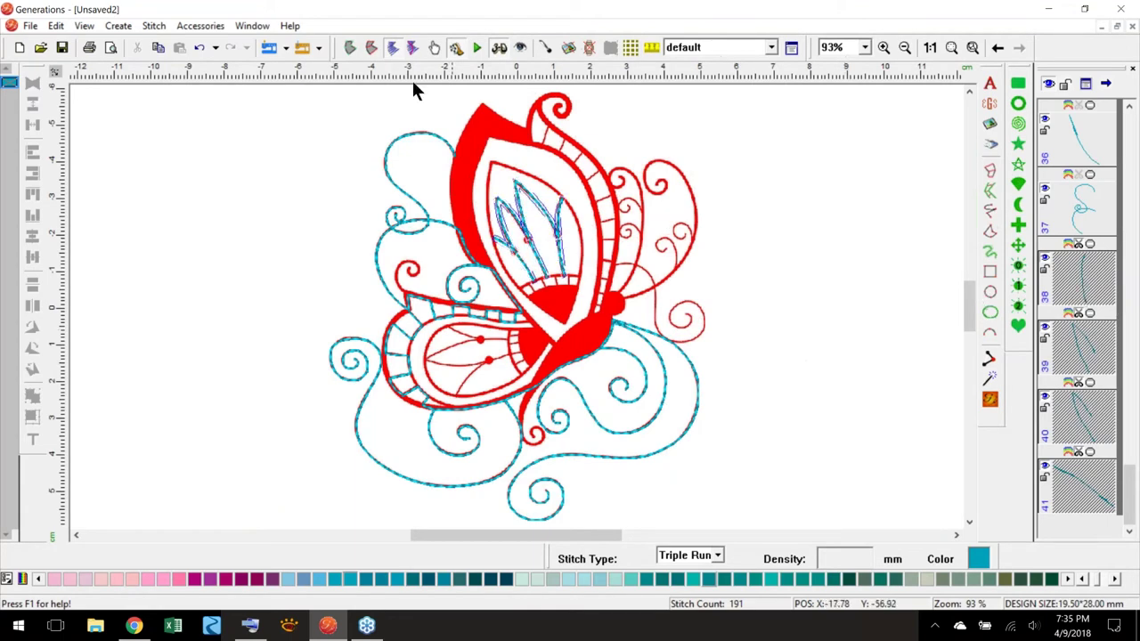
click(349, 49)
right_click(558, 230)
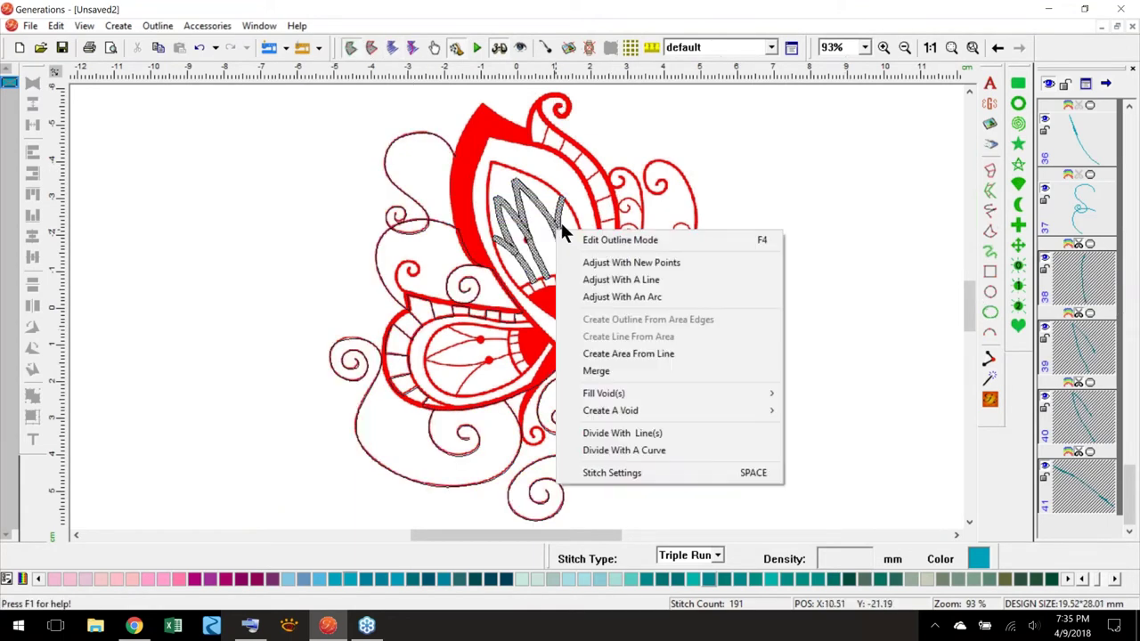
click(597, 370)
click(990, 400)
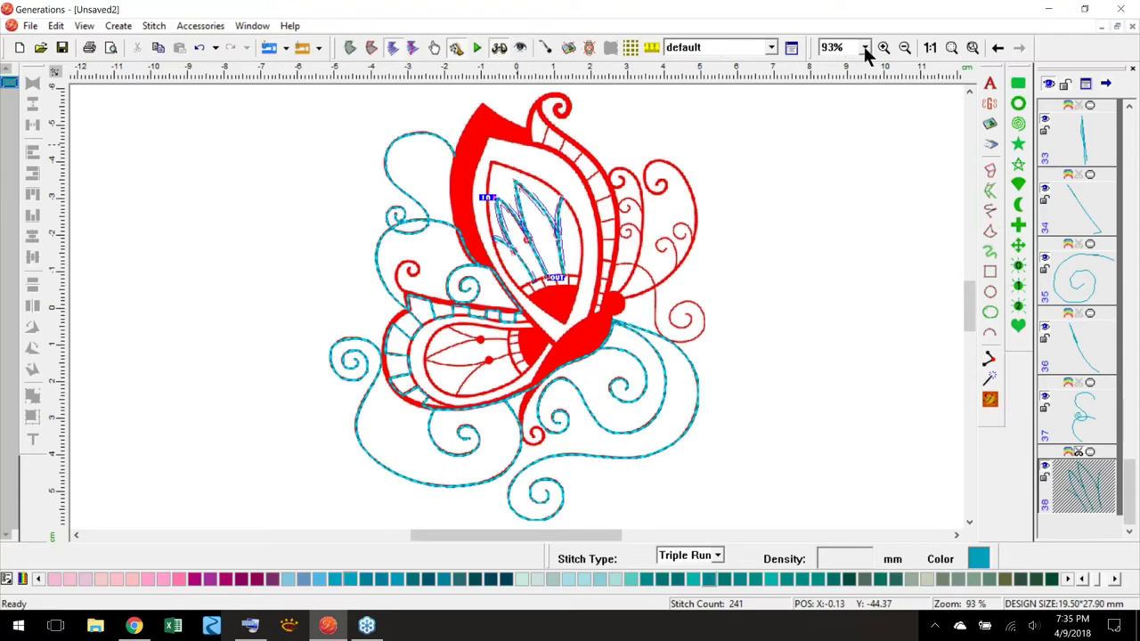
- Move the merged veins' exit point to the lower end of the leftmost vein and regenerate the stitches
click(995, 50)
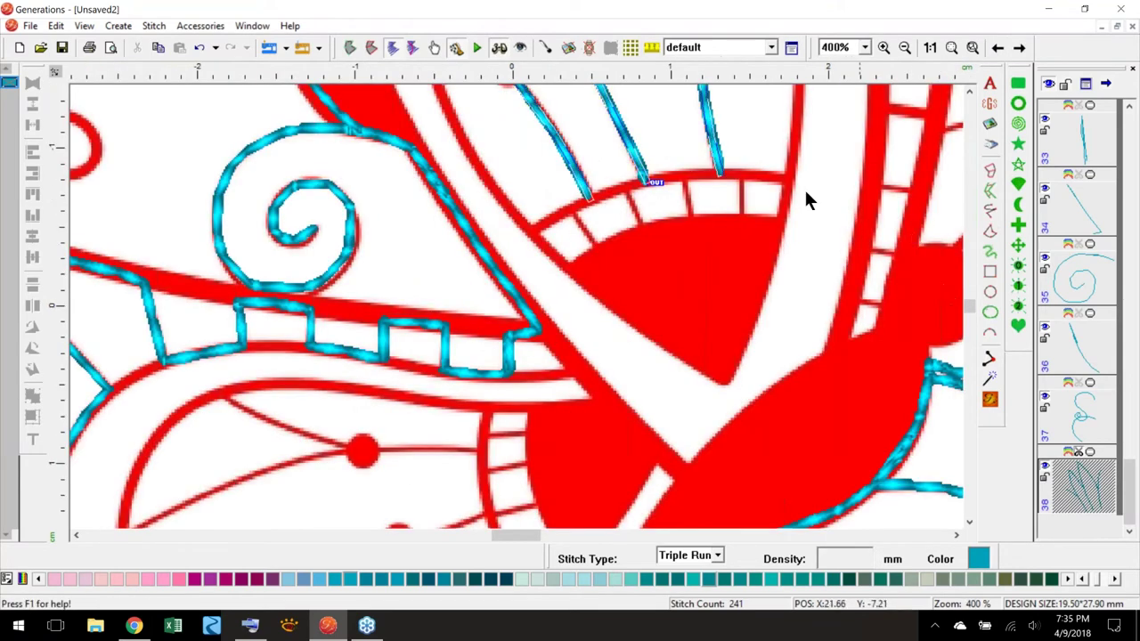
drag(651, 182, 590, 197)
click(990, 400)
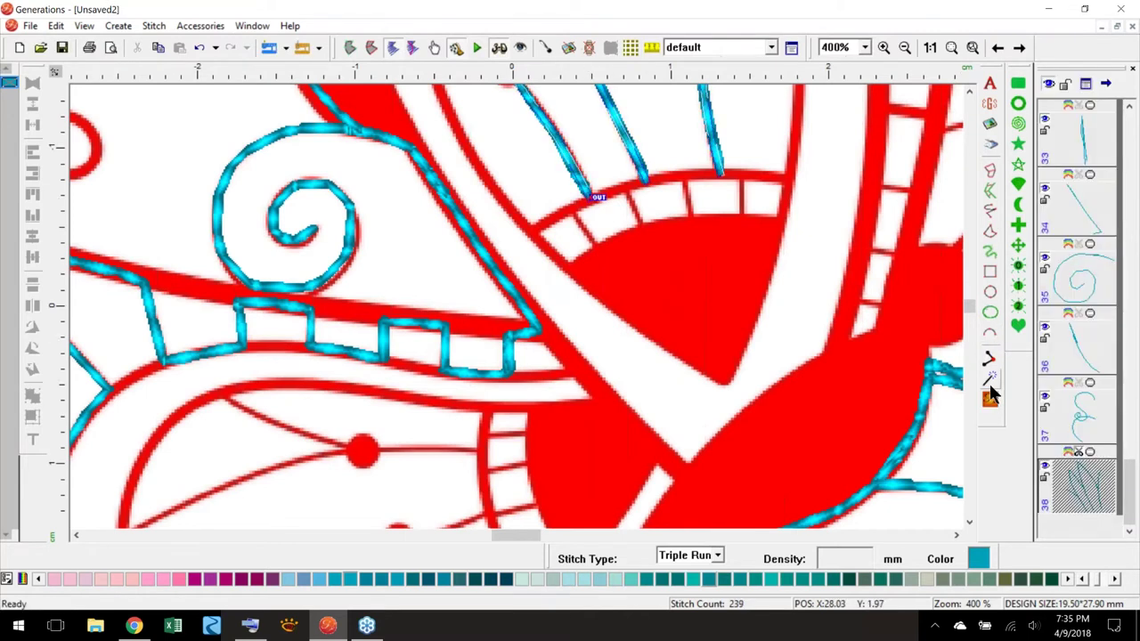
- With the freehand line tool active, set the selected veins object's stitch type to Run
click(990, 212)
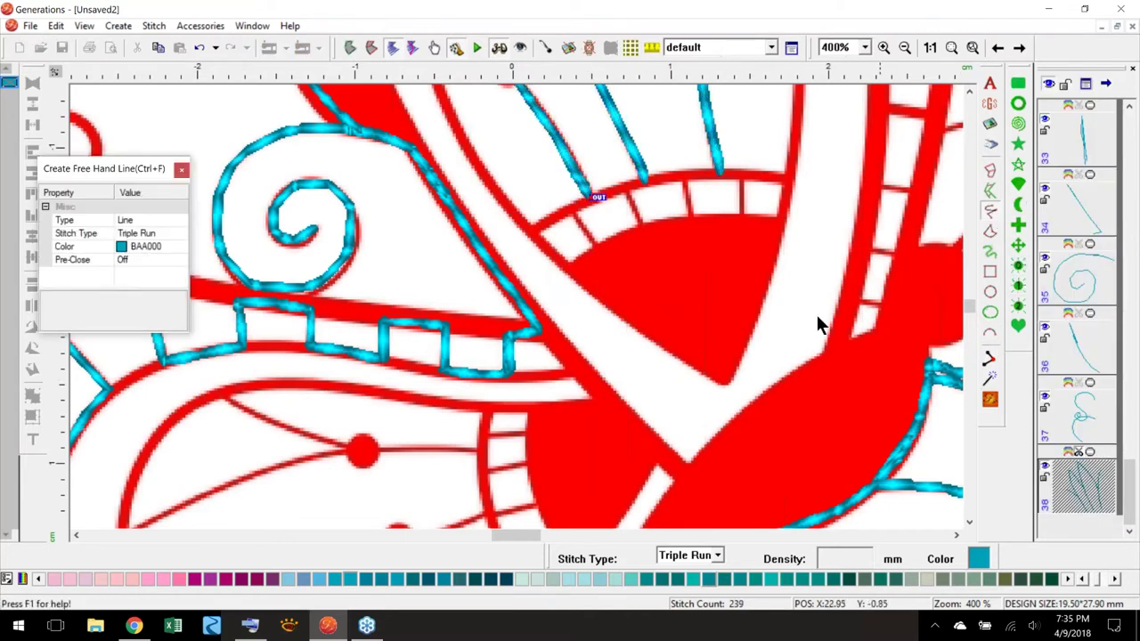
click(718, 555)
click(677, 436)
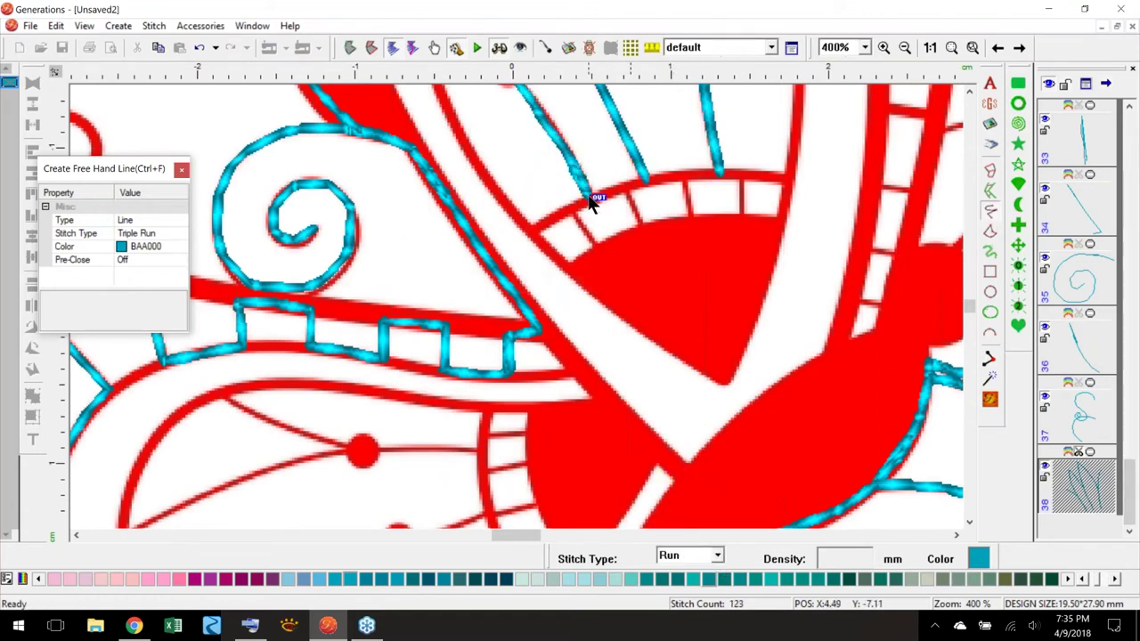
- Draw a short freehand connector, about 1.3 mm wide, from the leftmost vein's lower end to the first divider of the segmented band
click(587, 199)
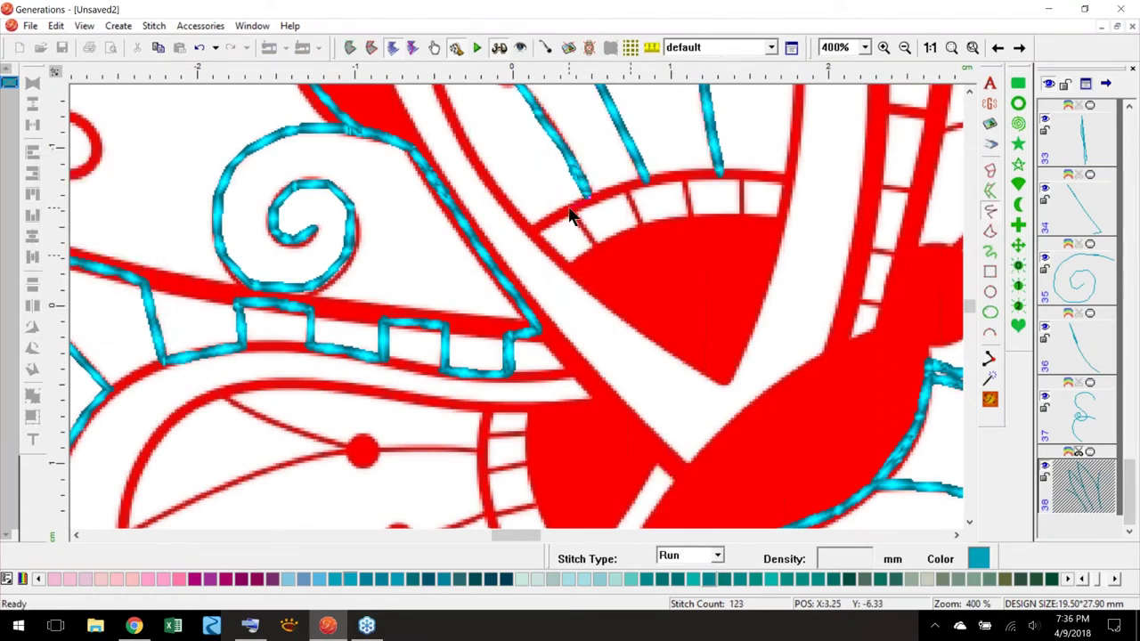
right_click(569, 211)
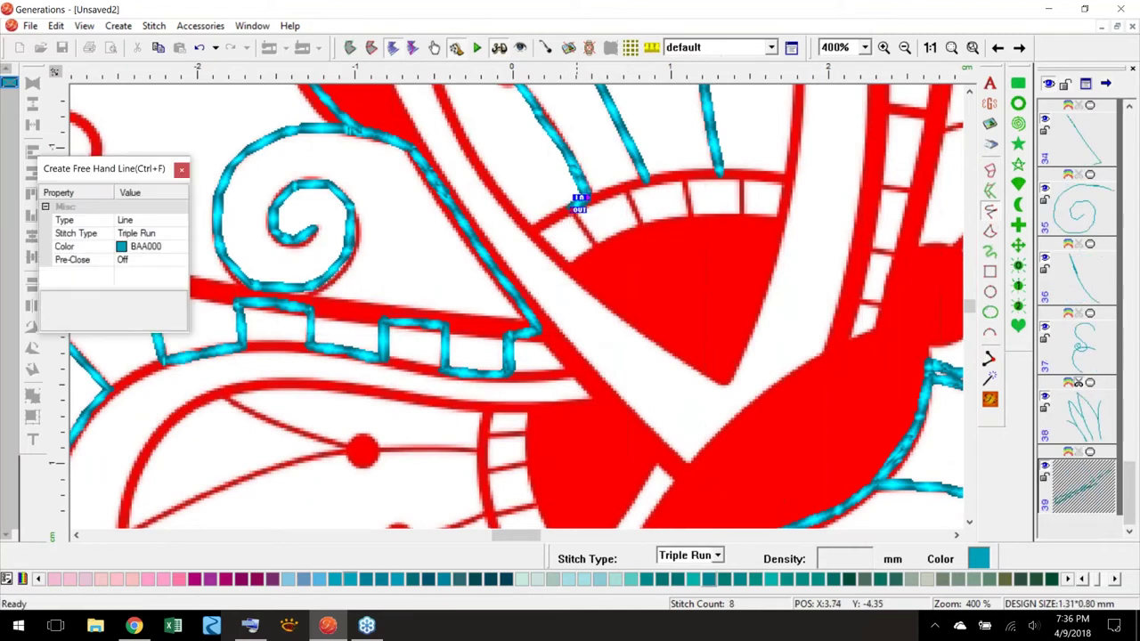
key(Escape)
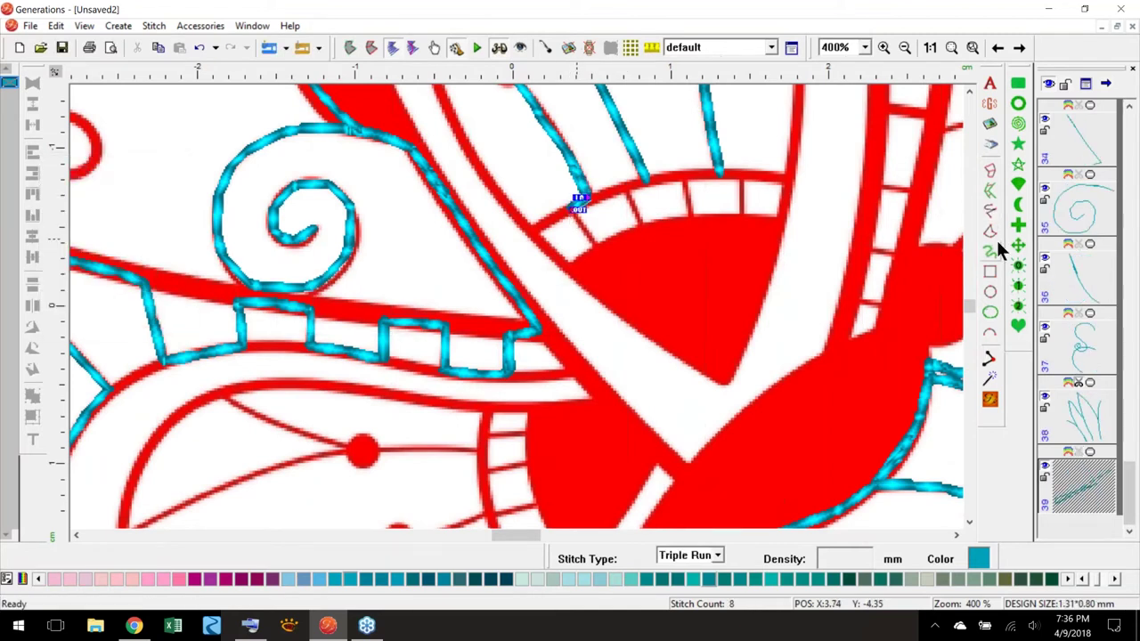
- Trace the band's first divider with a freehand line about 1.8 by 2.7 mm, running down to the solid red area
click(989, 212)
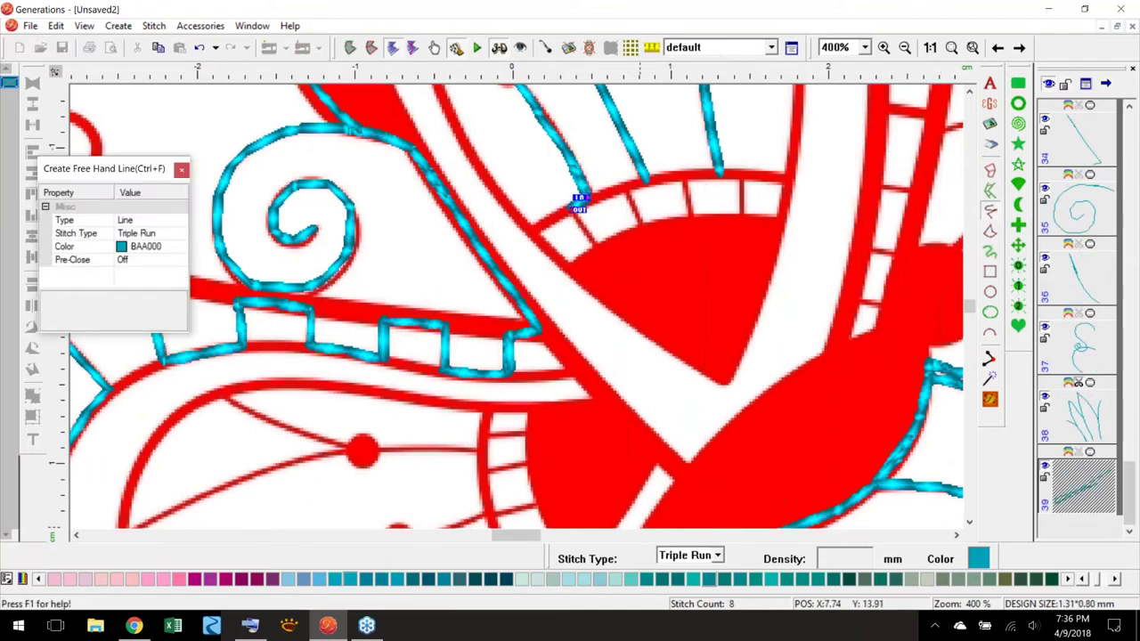
key(Escape)
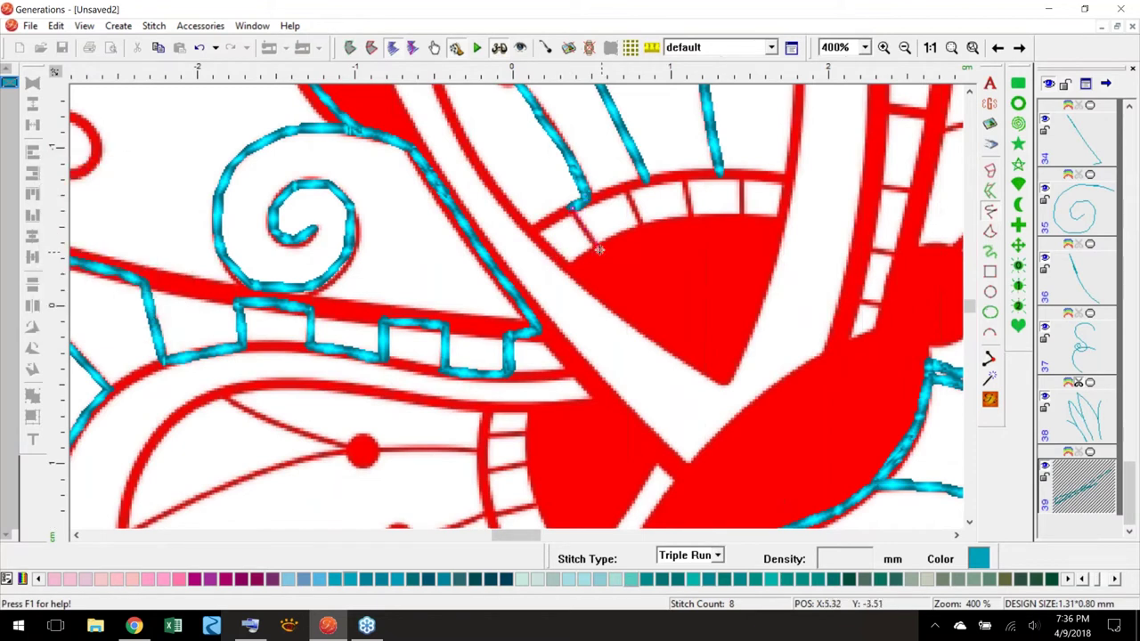
right_click(603, 255)
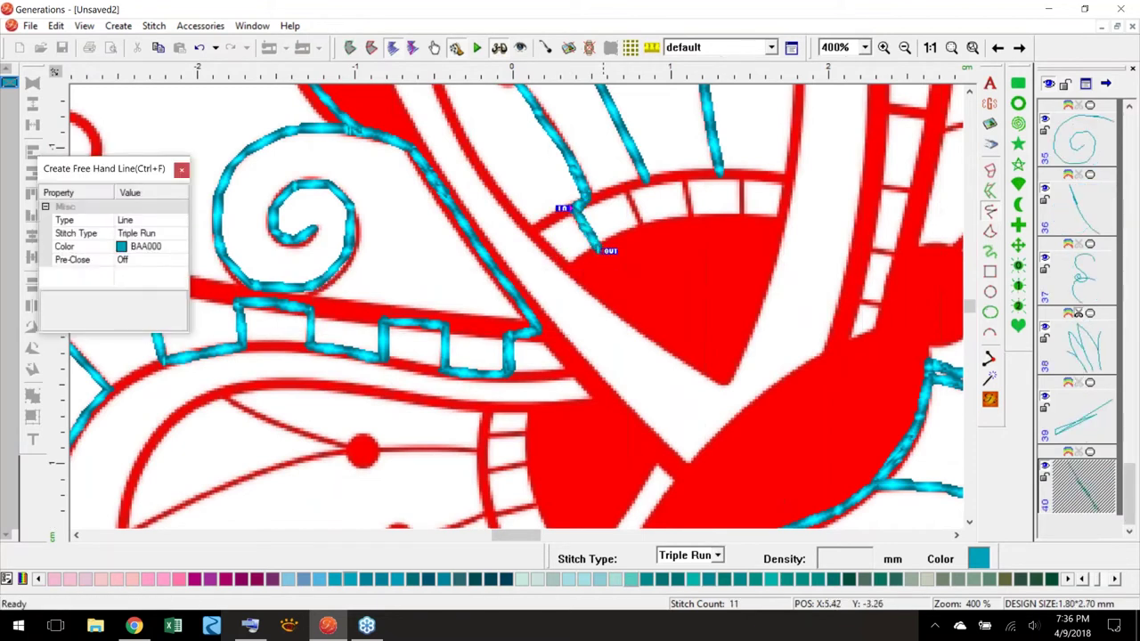
- Try the Run stitch type on the band's first divider line, and restore it to Triple Run
click(718, 558)
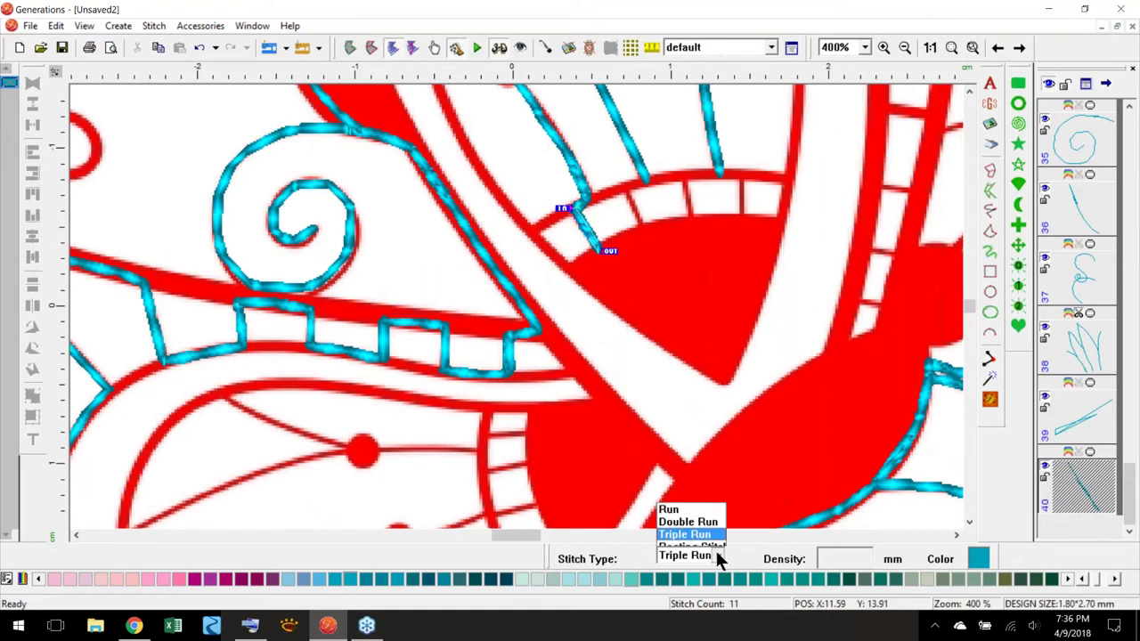
click(692, 450)
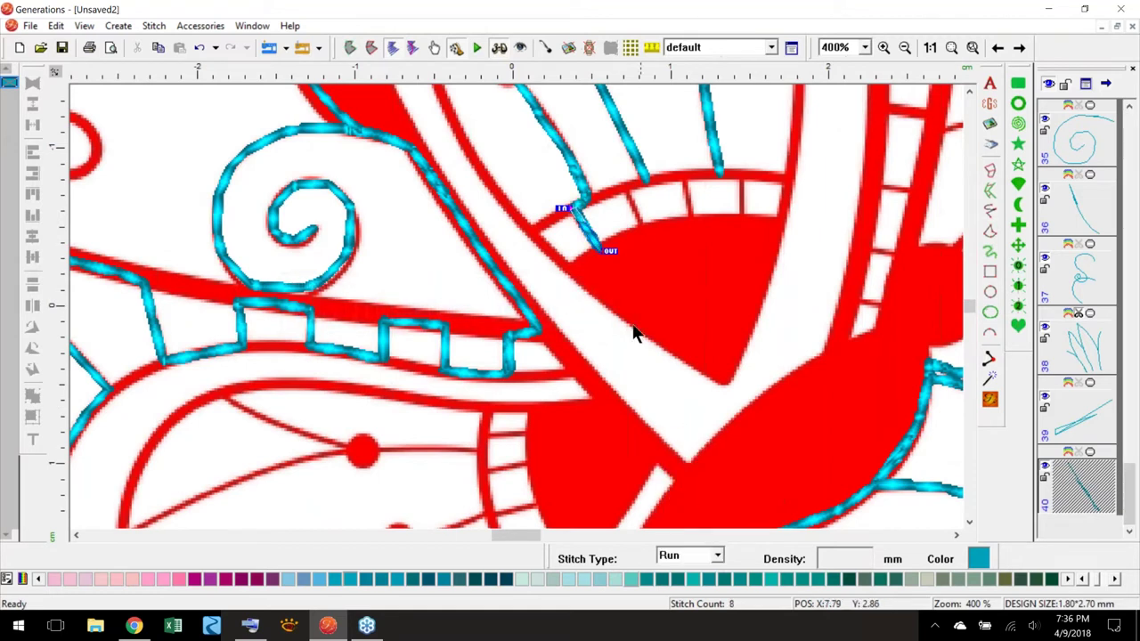
click(718, 555)
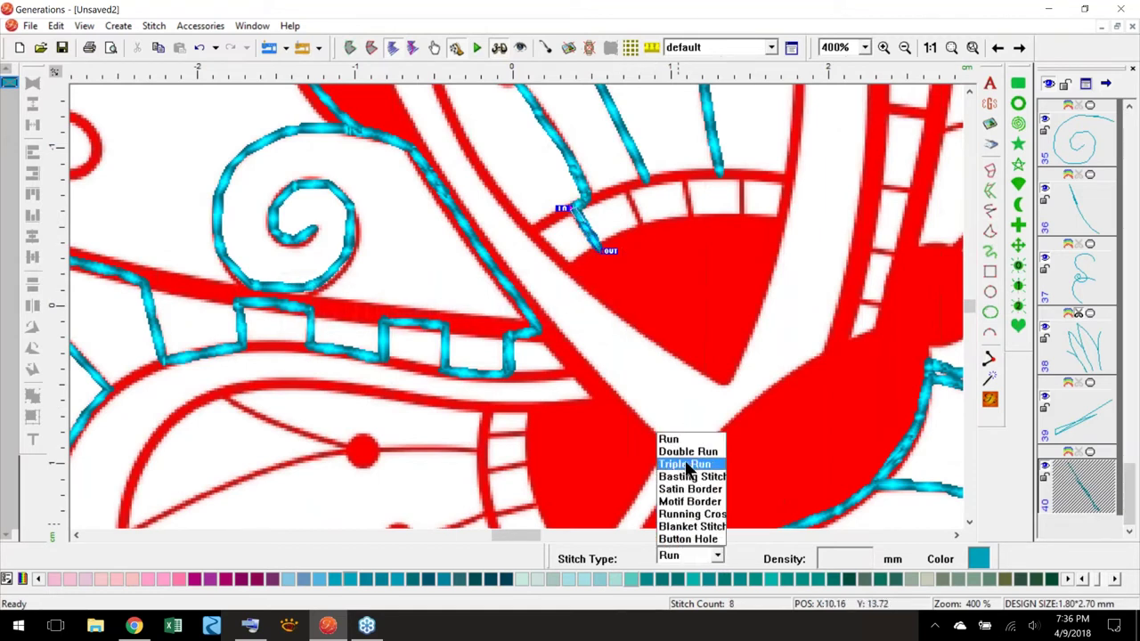
click(686, 464)
click(771, 314)
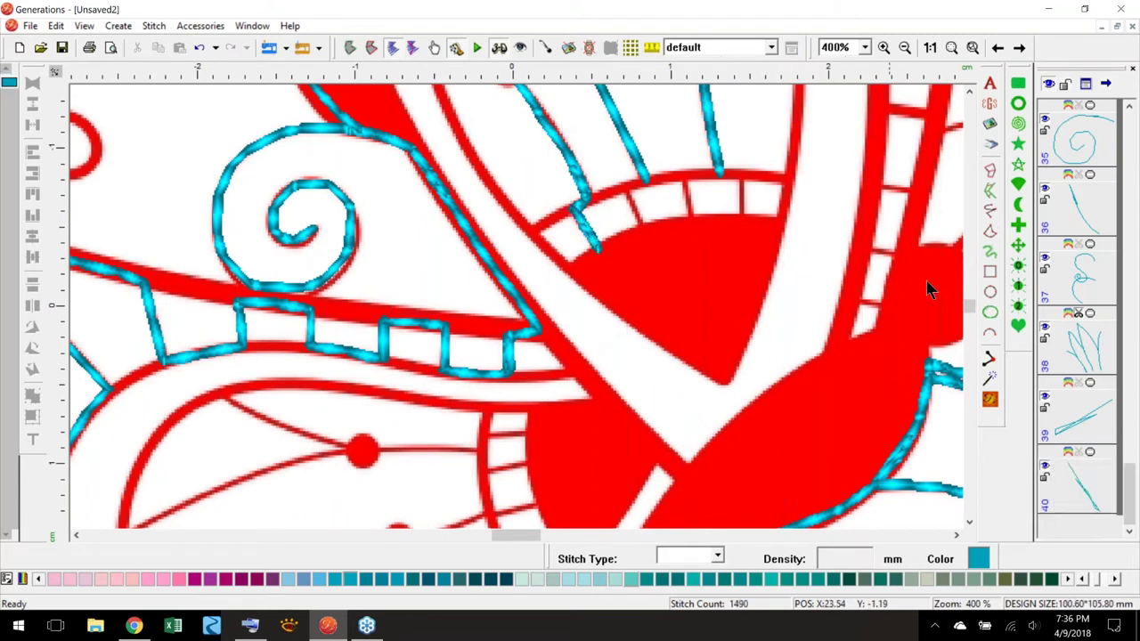
- Draw a freehand Run connector about 2.9 by 1.1 mm along the band's lower edge from the first to the second divider
click(989, 212)
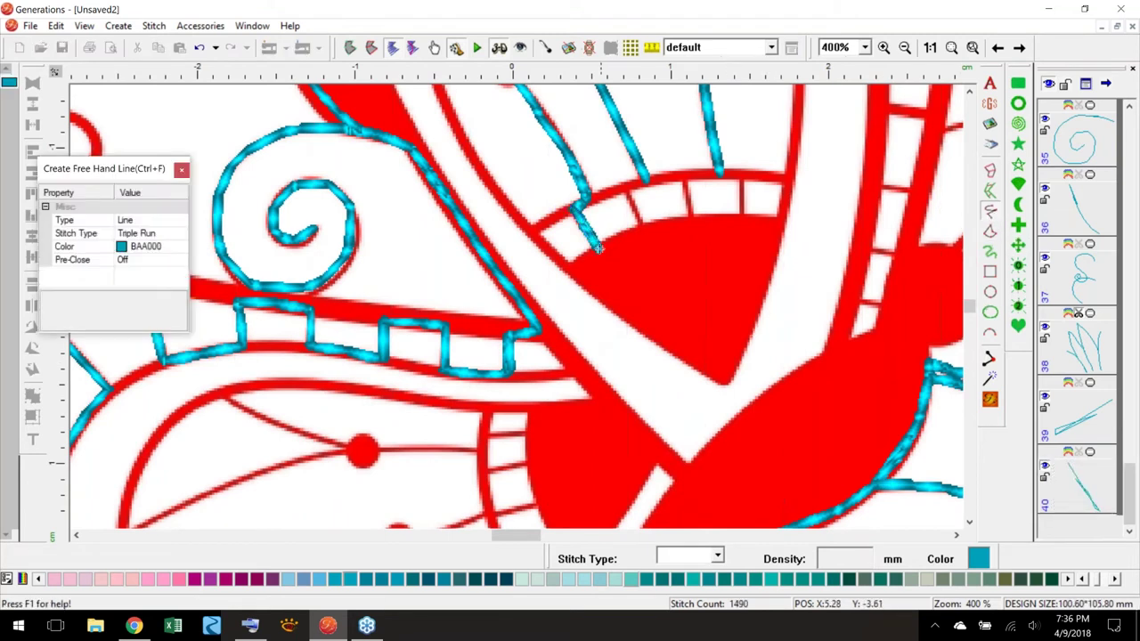
drag(597, 249, 643, 228)
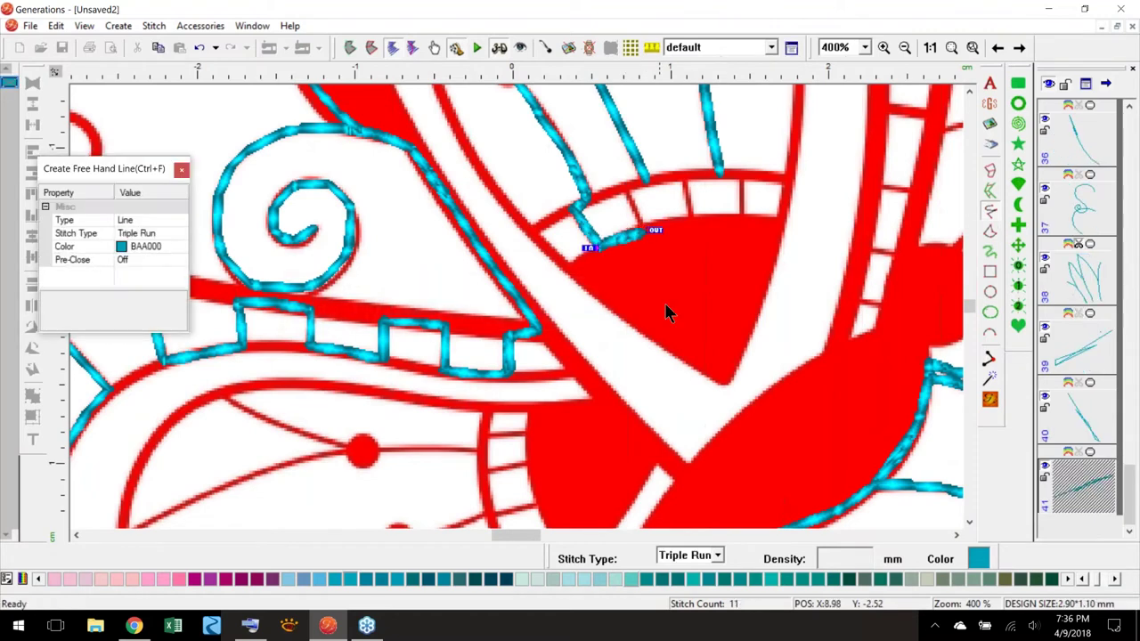
click(718, 554)
click(693, 442)
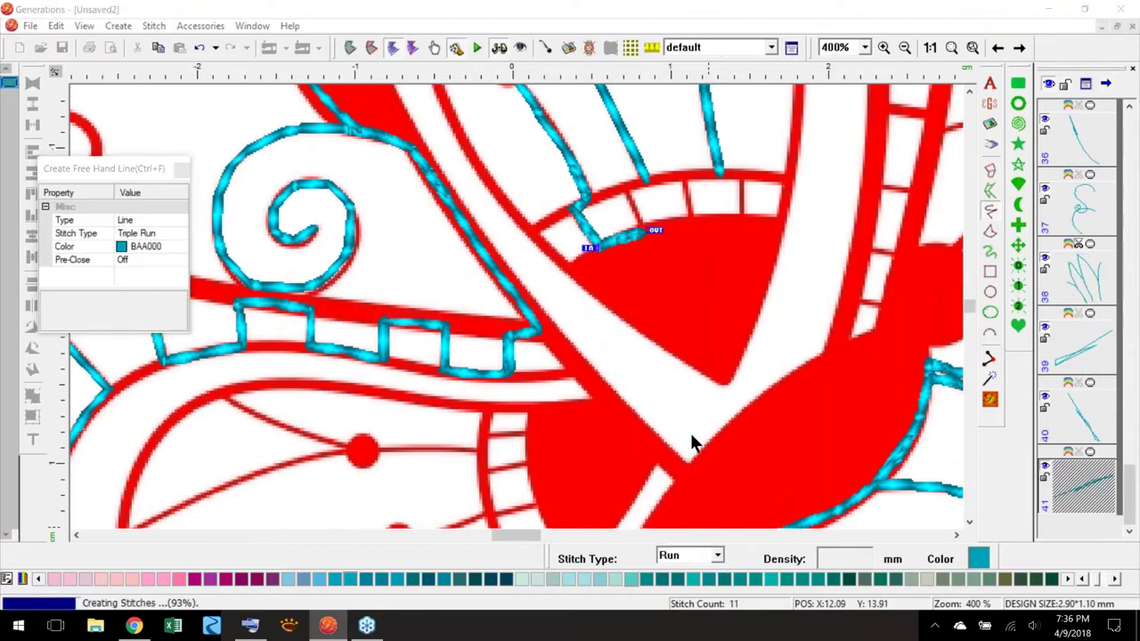
click(766, 314)
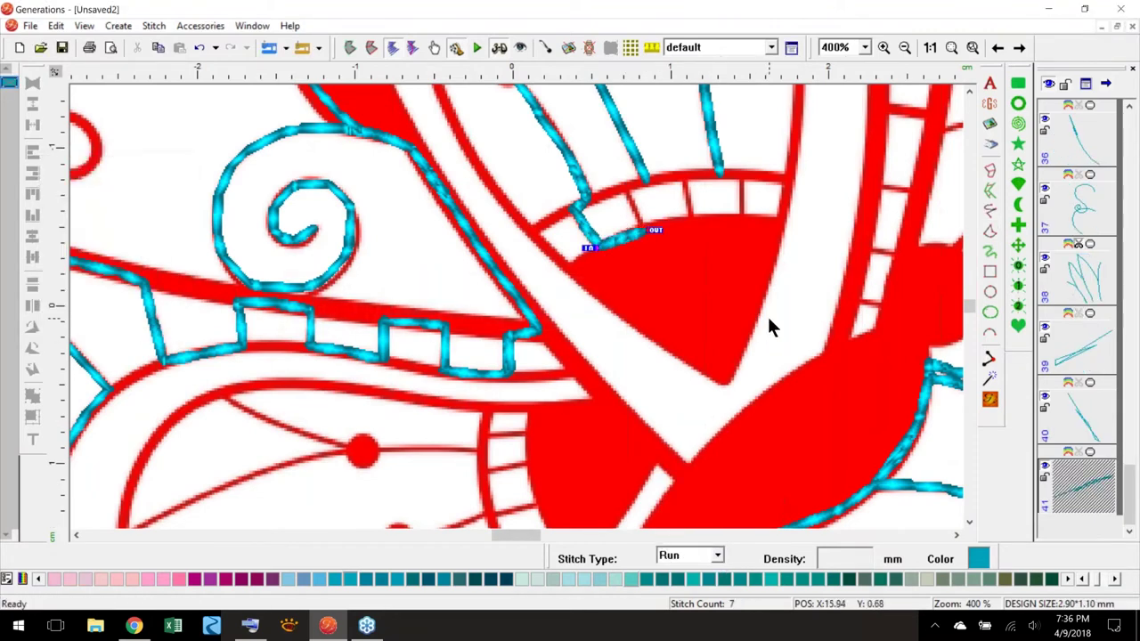
- Trace the band's second divider upward with a Triple Run freehand line about 1.1 by 2.9 mm
click(990, 212)
drag(645, 231, 626, 187)
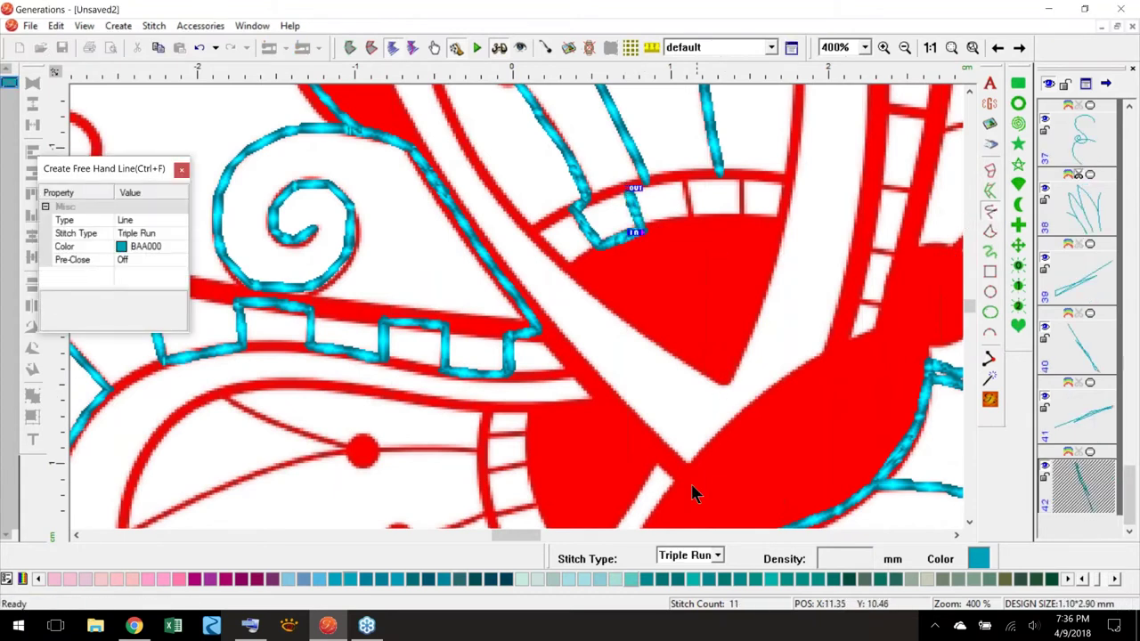
key(Escape)
click(693, 411)
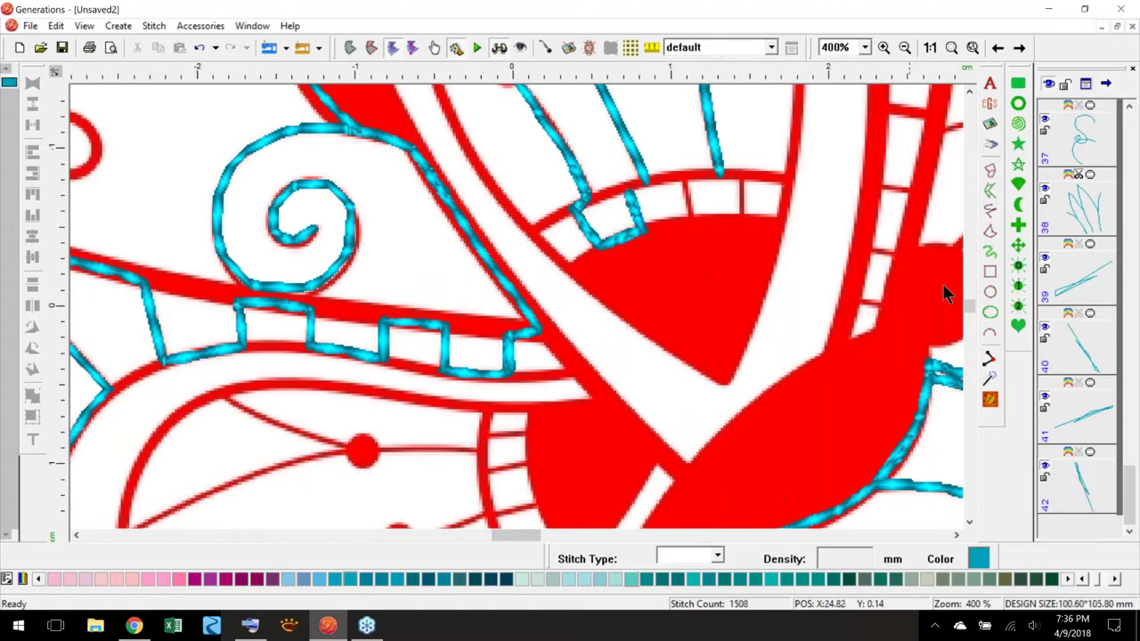
- Draw a freehand Run connector about 3.5 by 0.8 mm along the band's upper edge from the second to the third divider
click(989, 210)
drag(635, 196, 695, 177)
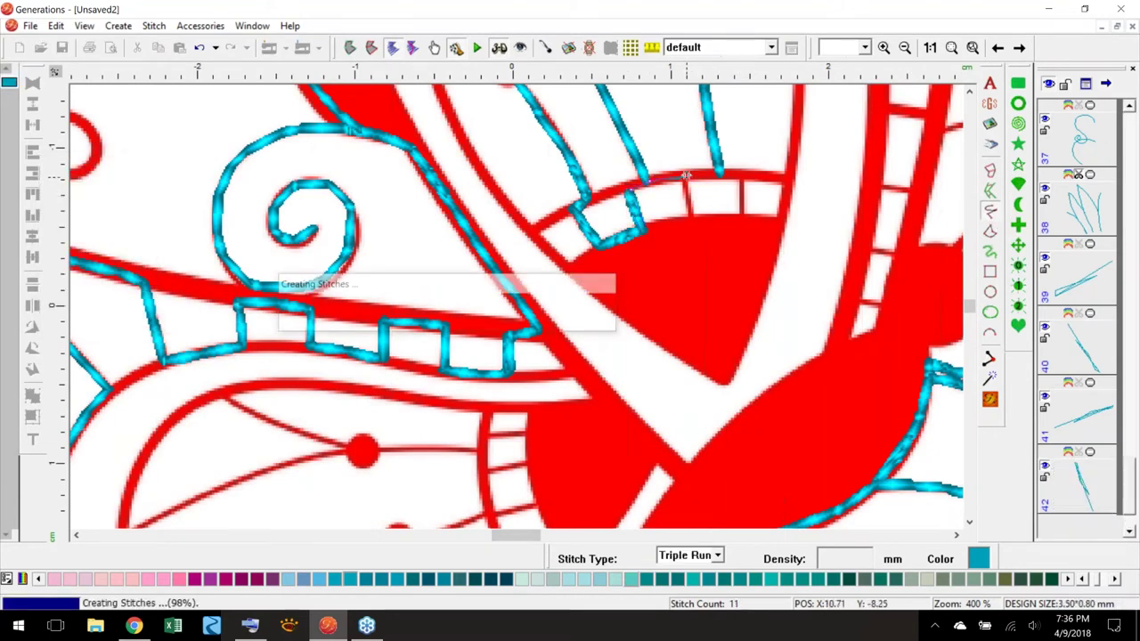
click(716, 555)
click(687, 437)
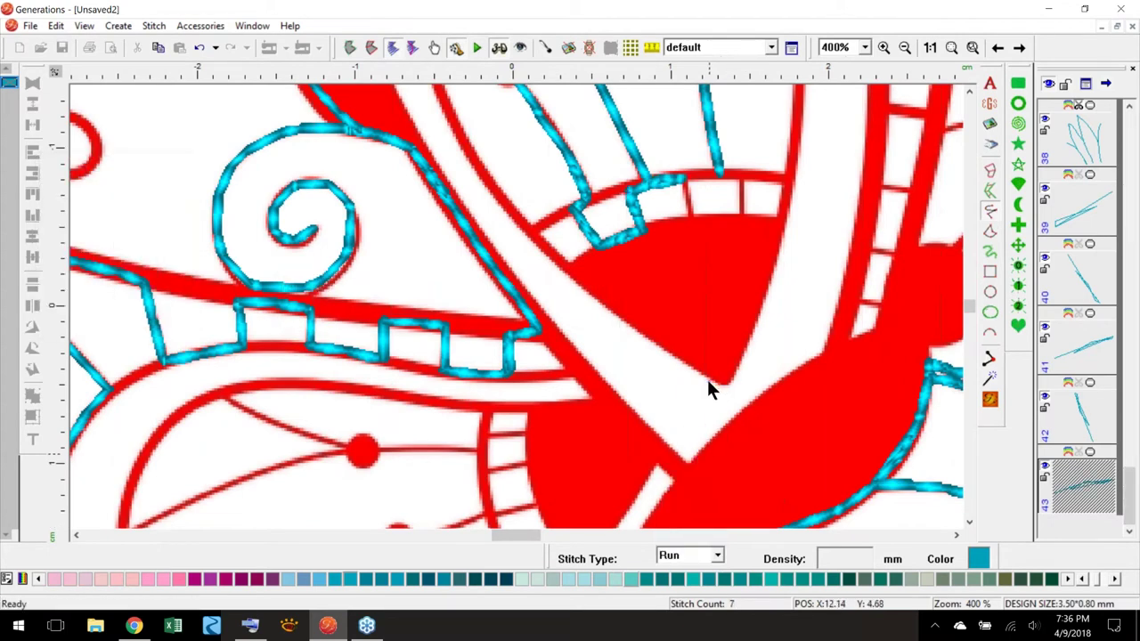
- Trace the band's third divider down to the solid red area with a Triple Run freehand line about 0.4 by 3.2 mm
click(989, 211)
drag(674, 176, 701, 225)
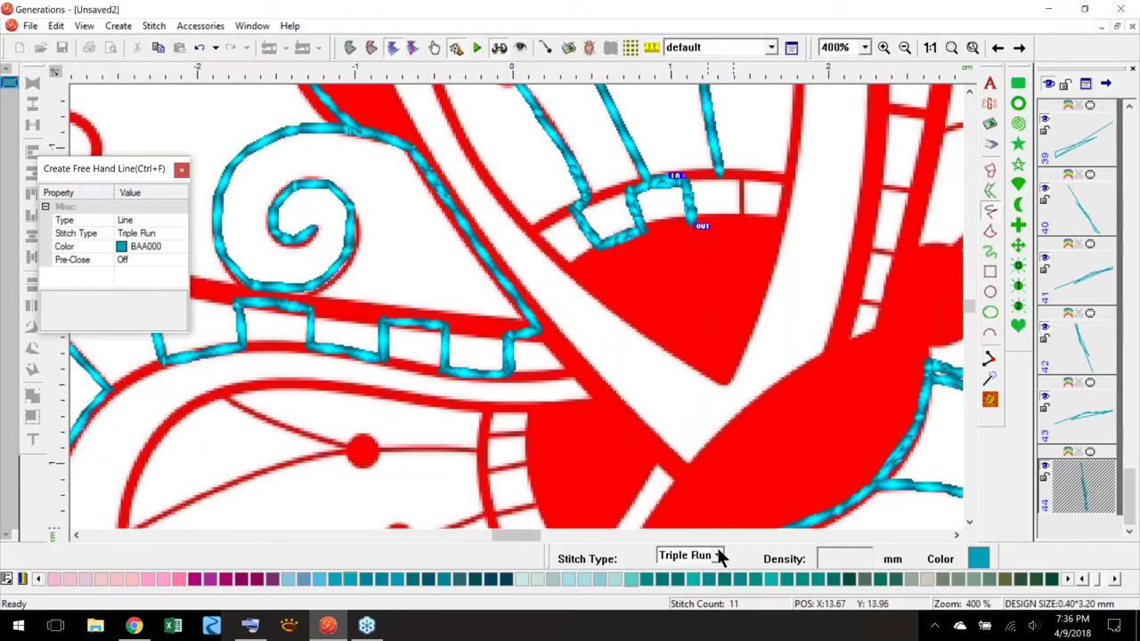
click(754, 341)
- Draw a freehand Run connector about 3.3 by 0.2 mm along the band's lower edge from the third to the fourth divider
click(989, 211)
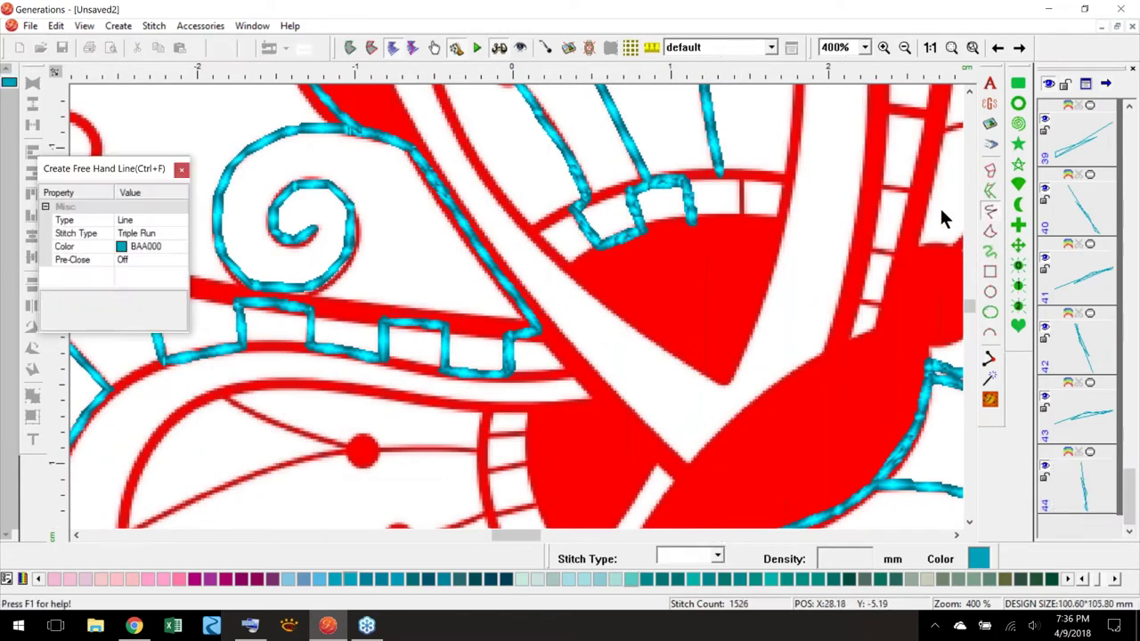
drag(691, 218, 746, 218)
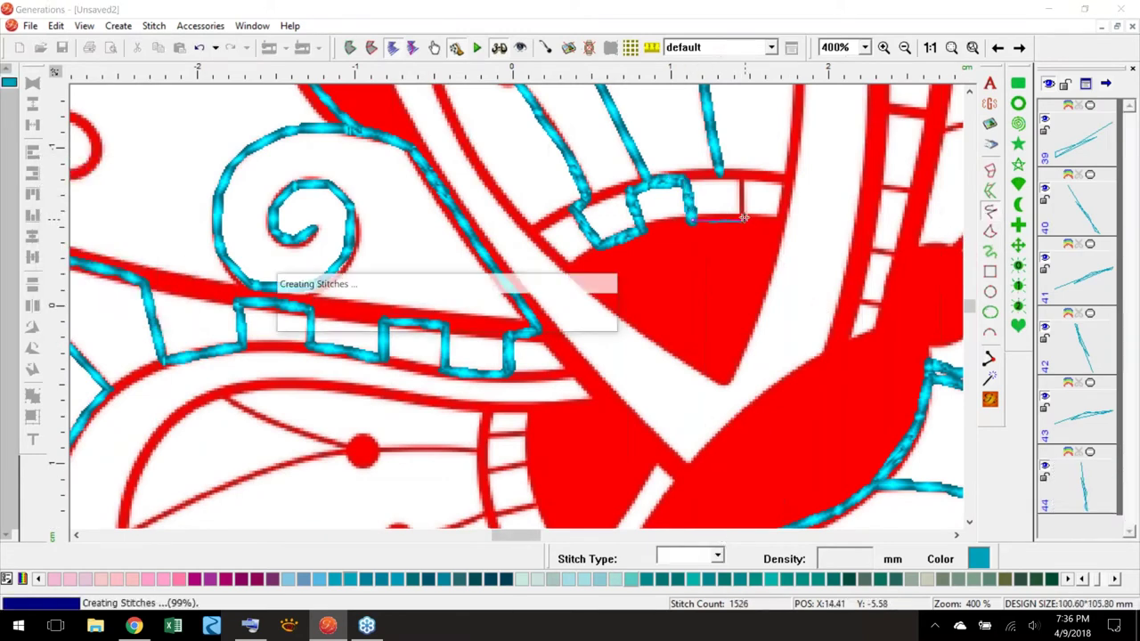
click(703, 554)
click(695, 441)
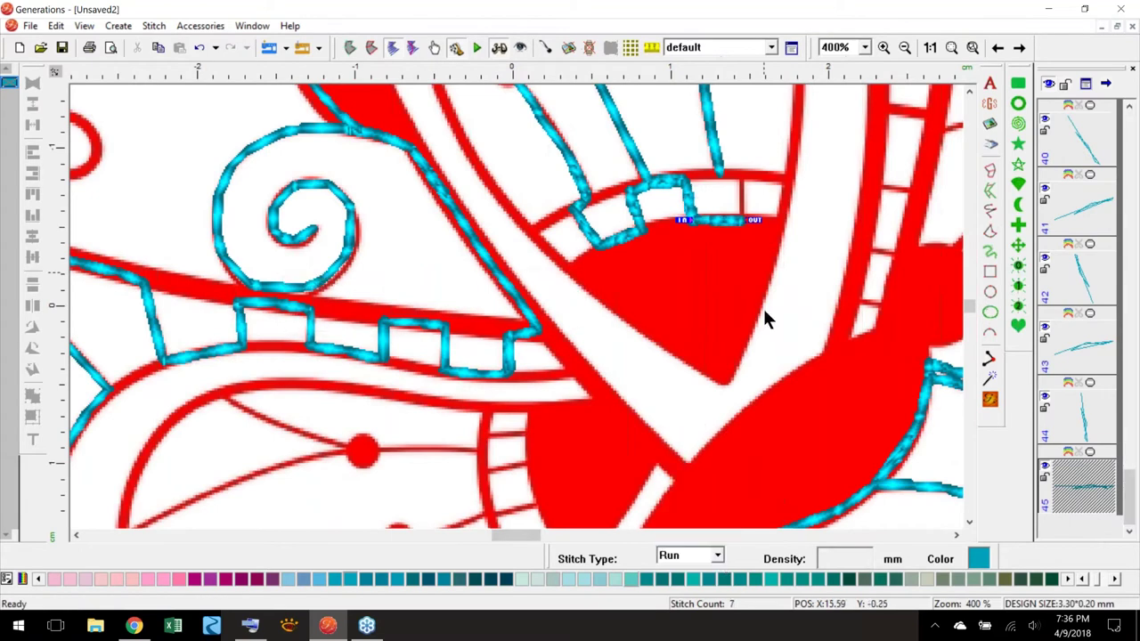
key(Escape)
- Trace the band's fourth divider upward with a Triple Run freehand line about 0.27 by 3.2 mm, and leave it deselected
click(990, 210)
click(741, 221)
click(742, 172)
right_click(742, 172)
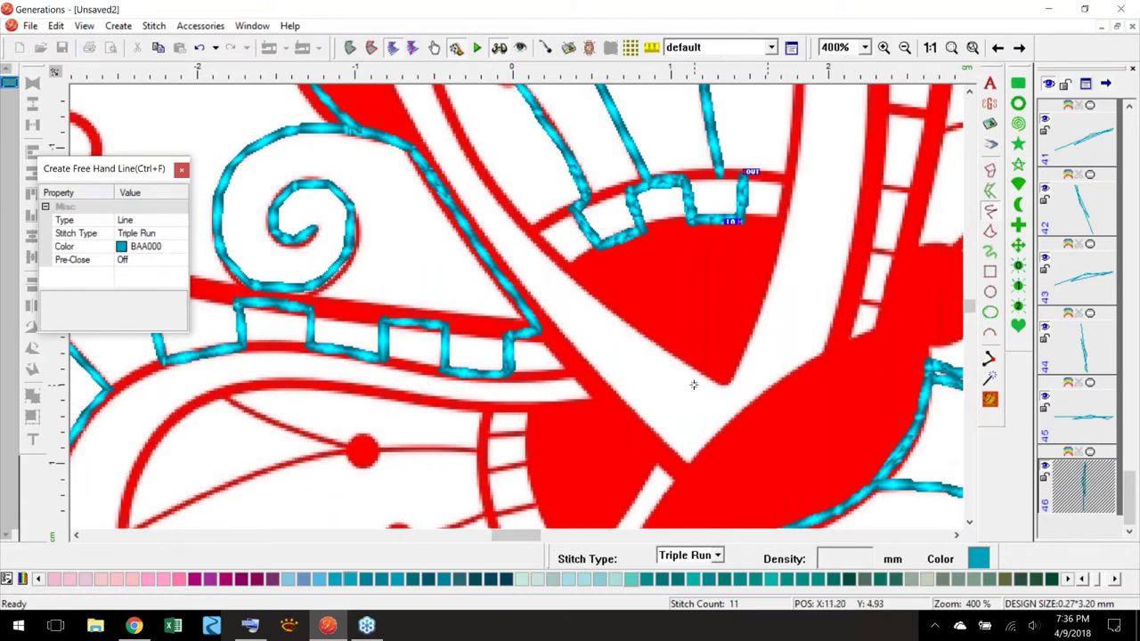
click(951, 47)
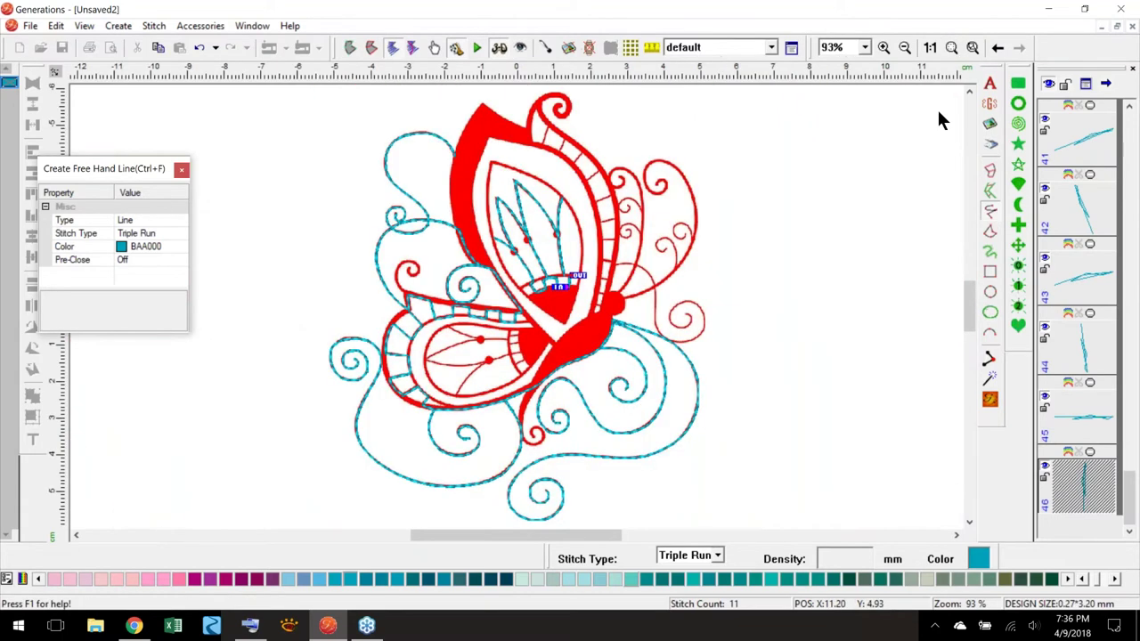
key(Escape)
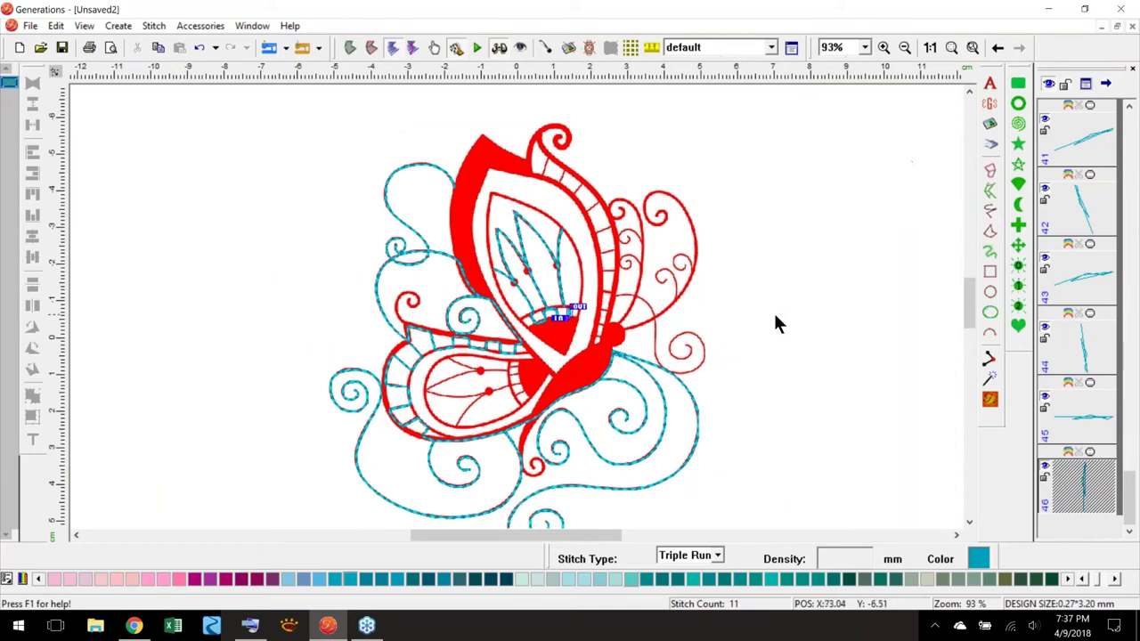
click(781, 316)
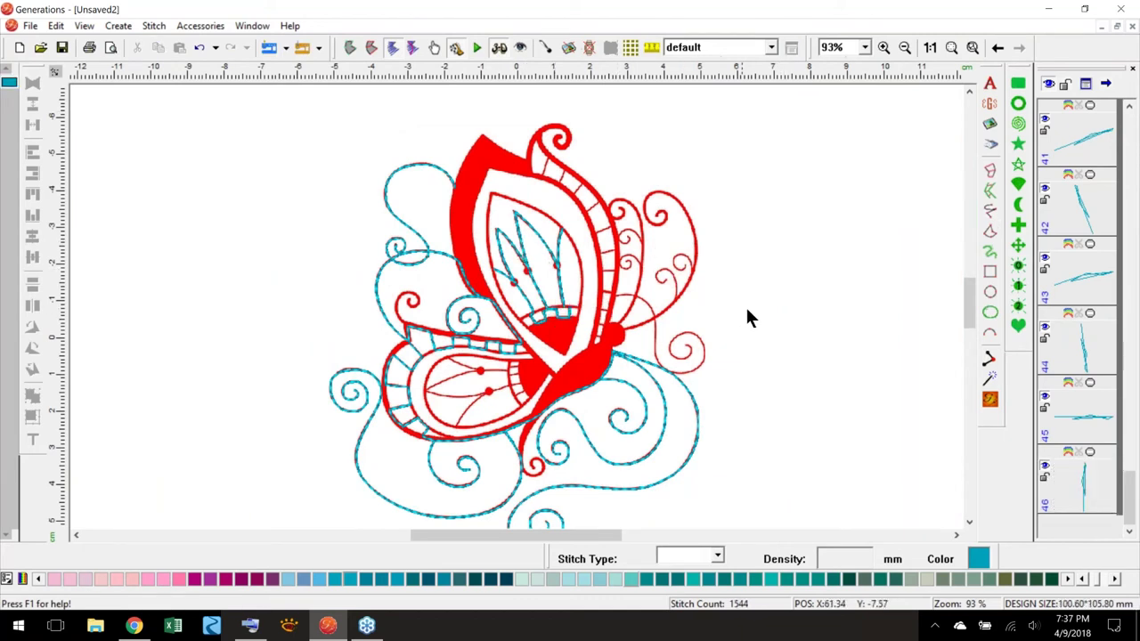
click(863, 47)
click(844, 131)
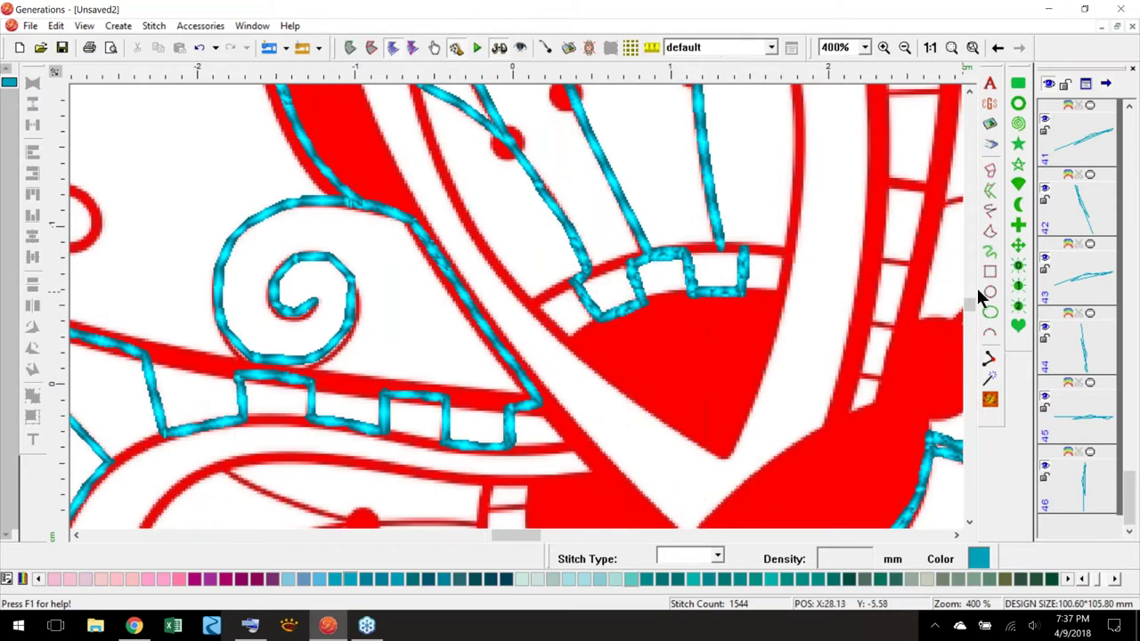
mouse_move(969, 302)
mouse_down()
mouse_move(966, 292)
mouse_move(969, 302)
mouse_up()
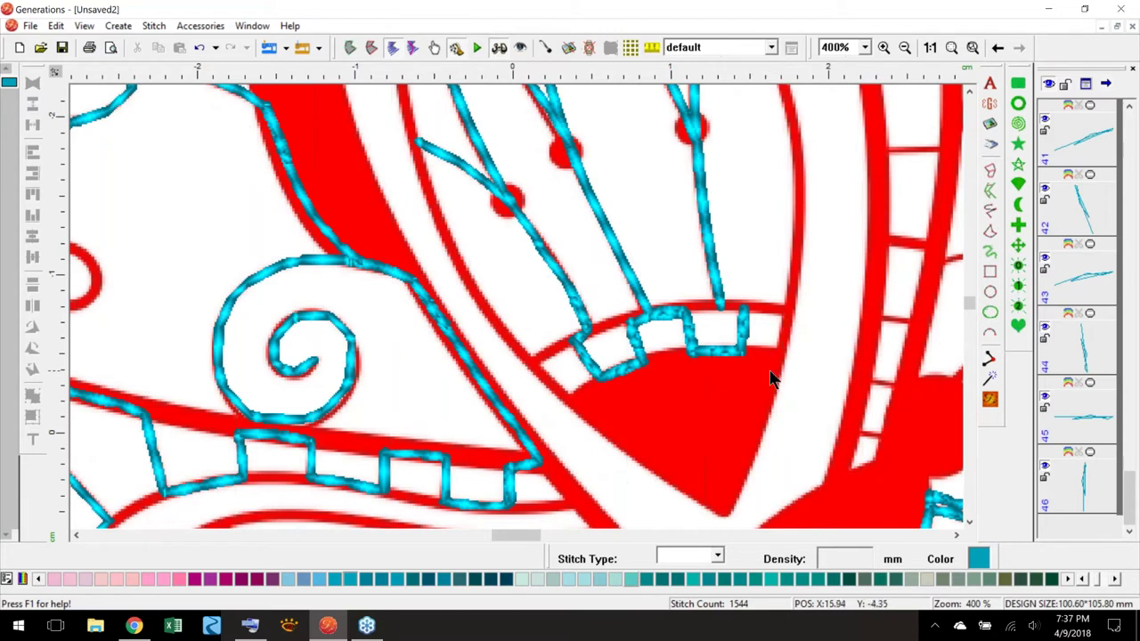
mouse_move(1126, 258)
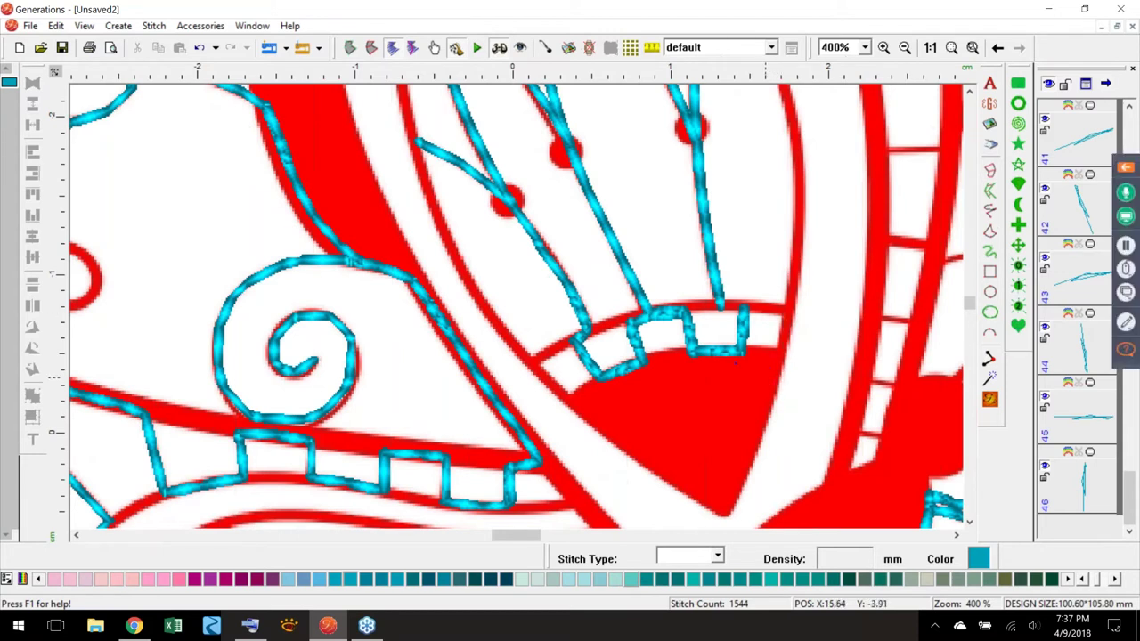
mouse_move(566, 401)
mouse_down()
mouse_move(620, 366)
mouse_move(703, 349)
mouse_move(785, 354)
mouse_up()
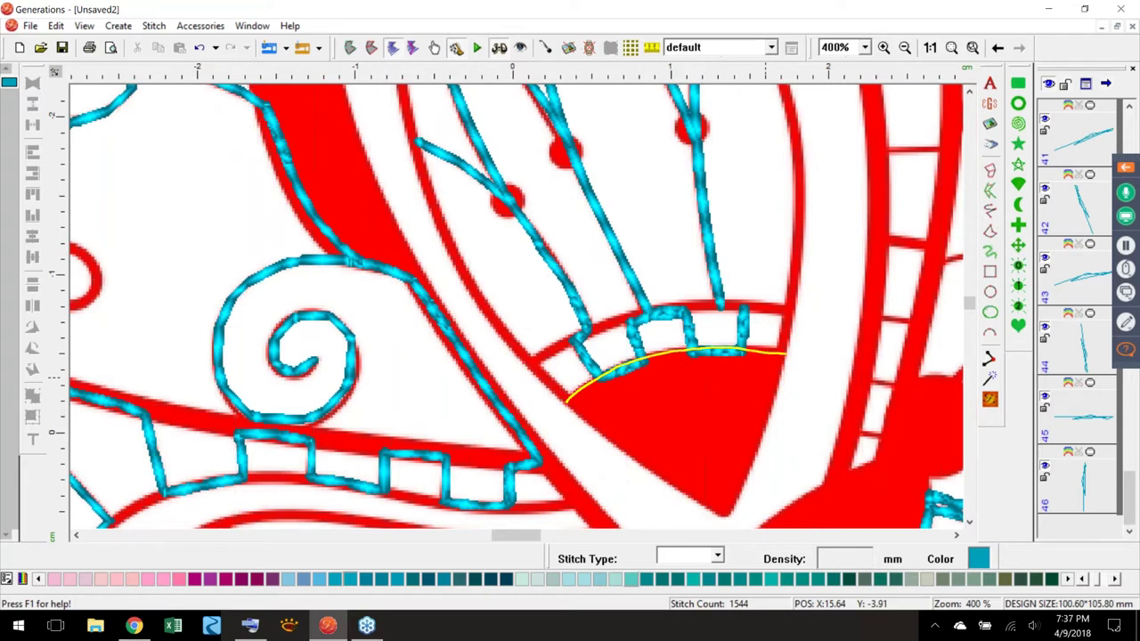
mouse_move(767, 410)
mouse_down()
mouse_move(744, 477)
mouse_move(684, 488)
mouse_move(574, 406)
mouse_up()
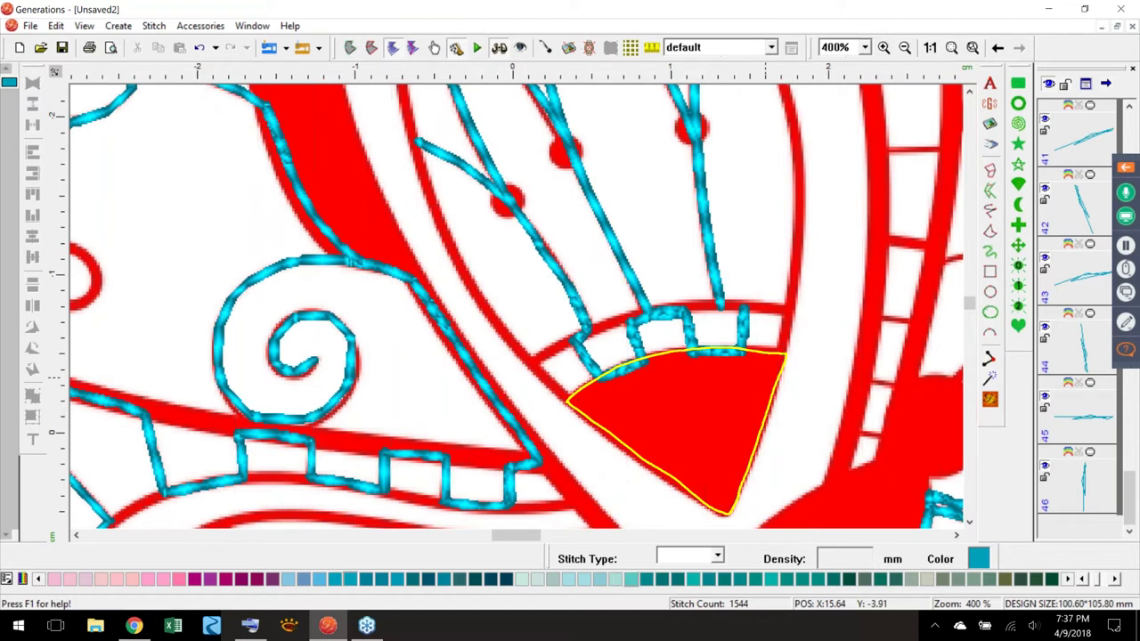
drag(783, 355, 799, 138)
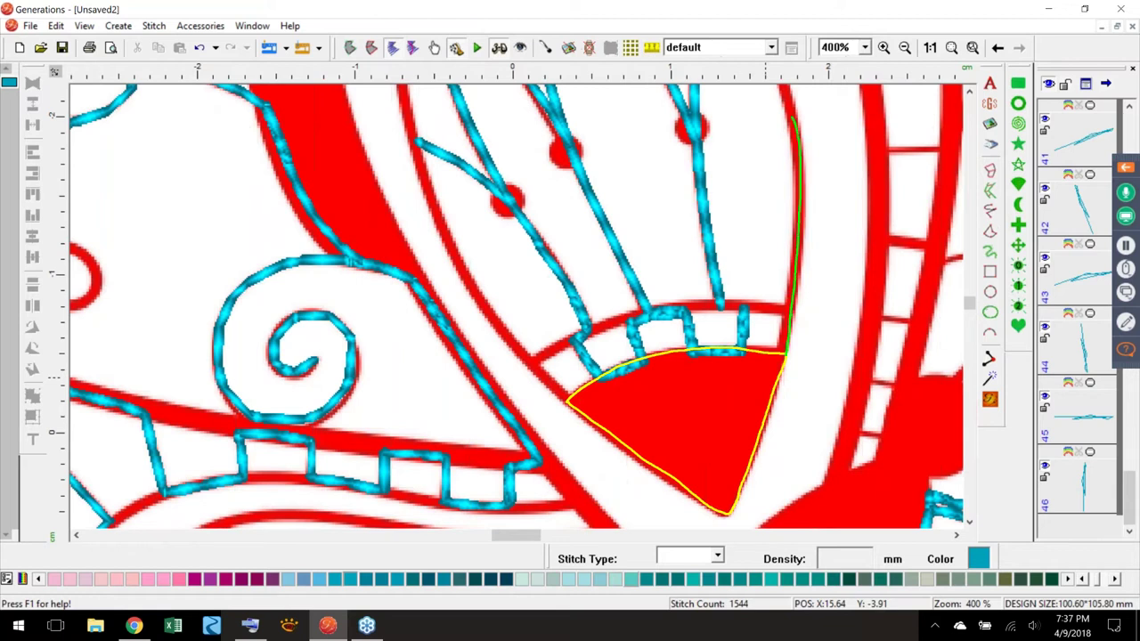
mouse_move(785, 310)
mouse_down()
mouse_move(671, 306)
mouse_move(537, 360)
mouse_up()
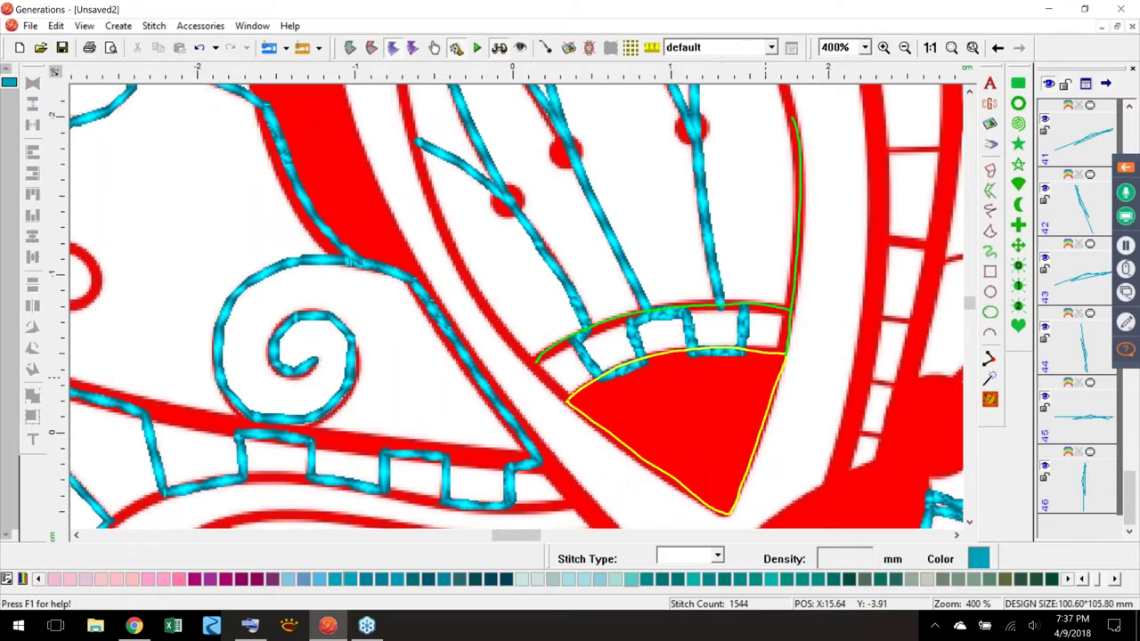
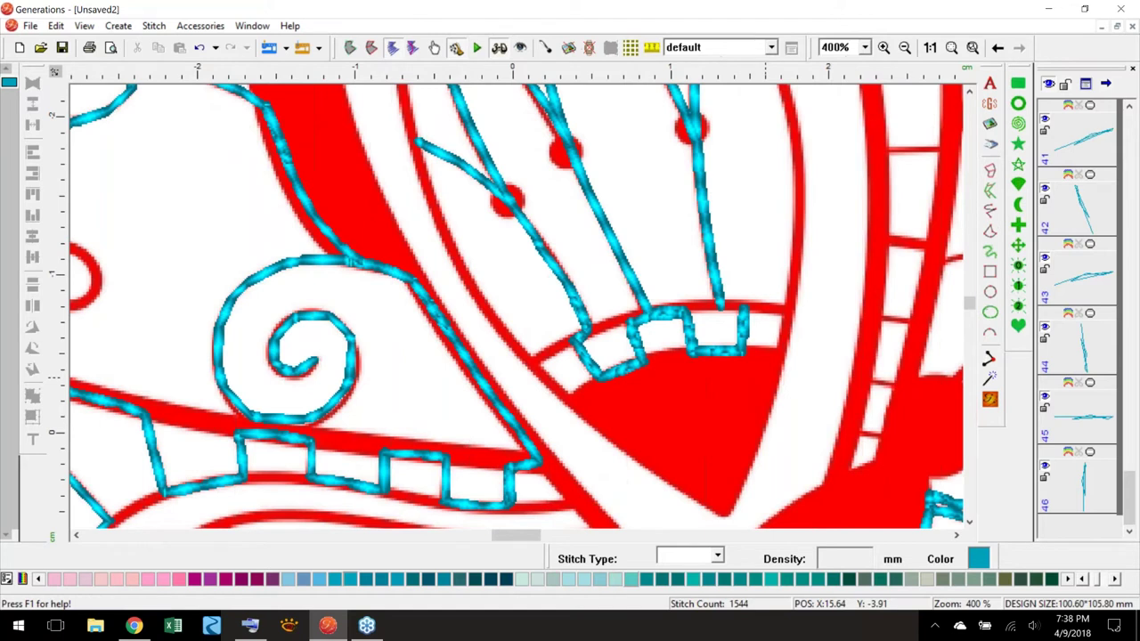
click(989, 230)
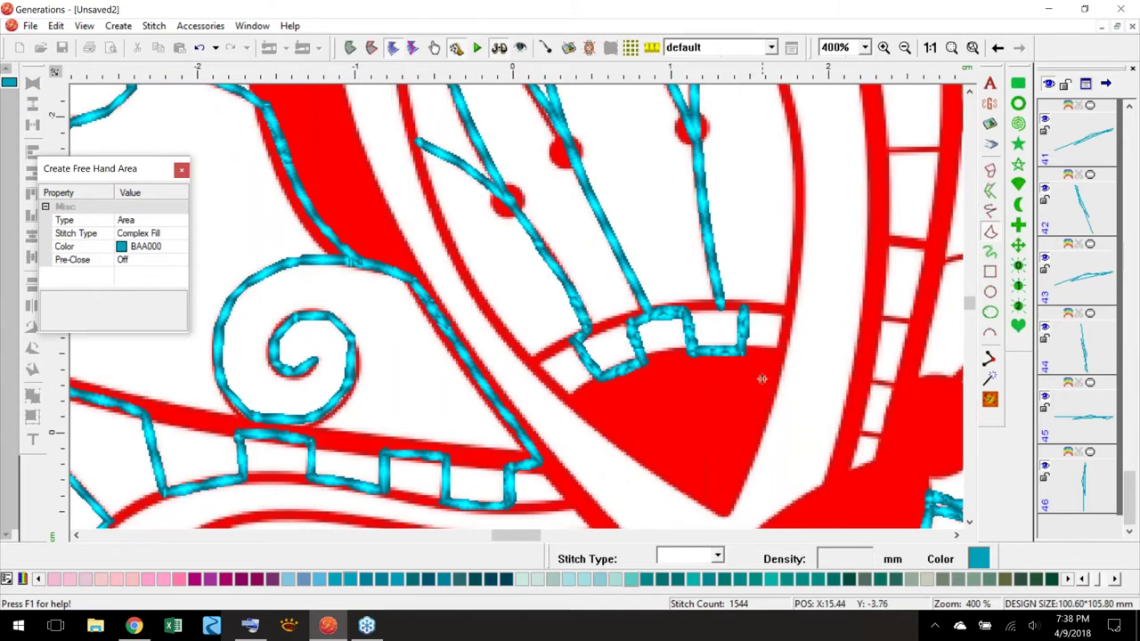
key(Escape)
- Try to cover the band's upper arc with a Satin Side to Side column about 16.65 by 4.95 mm, and undo it
click(744, 326)
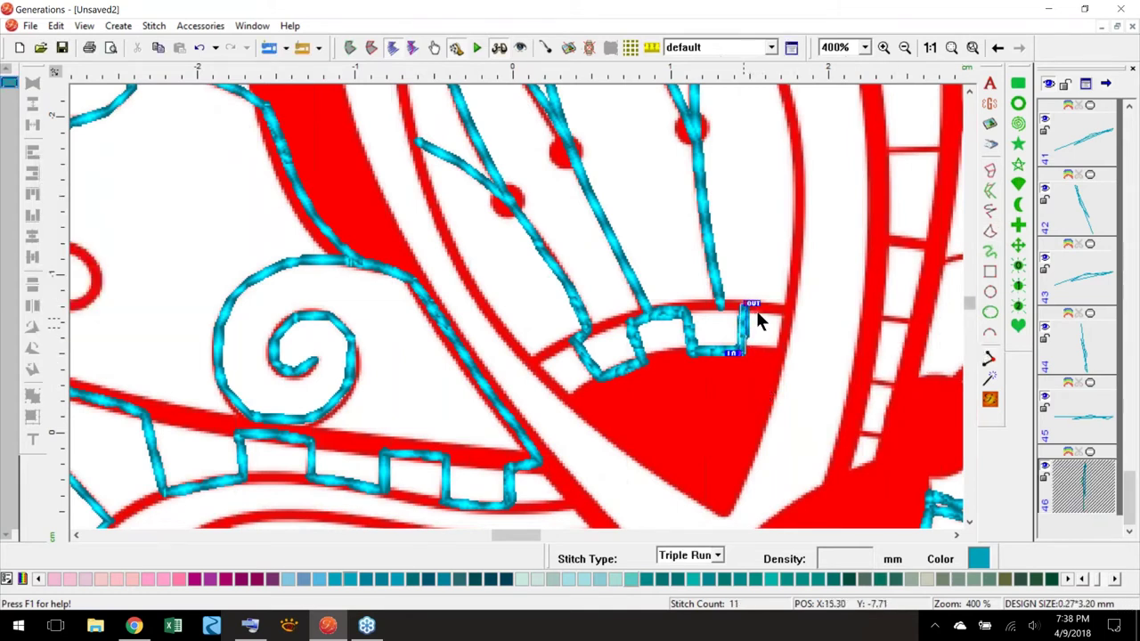
click(990, 171)
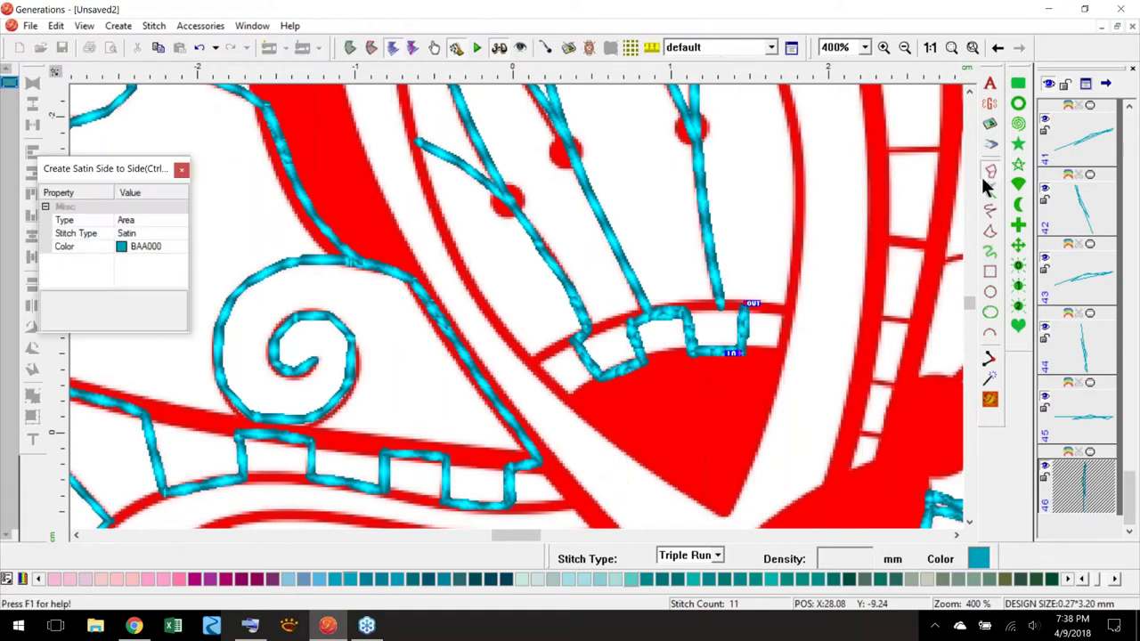
click(788, 305)
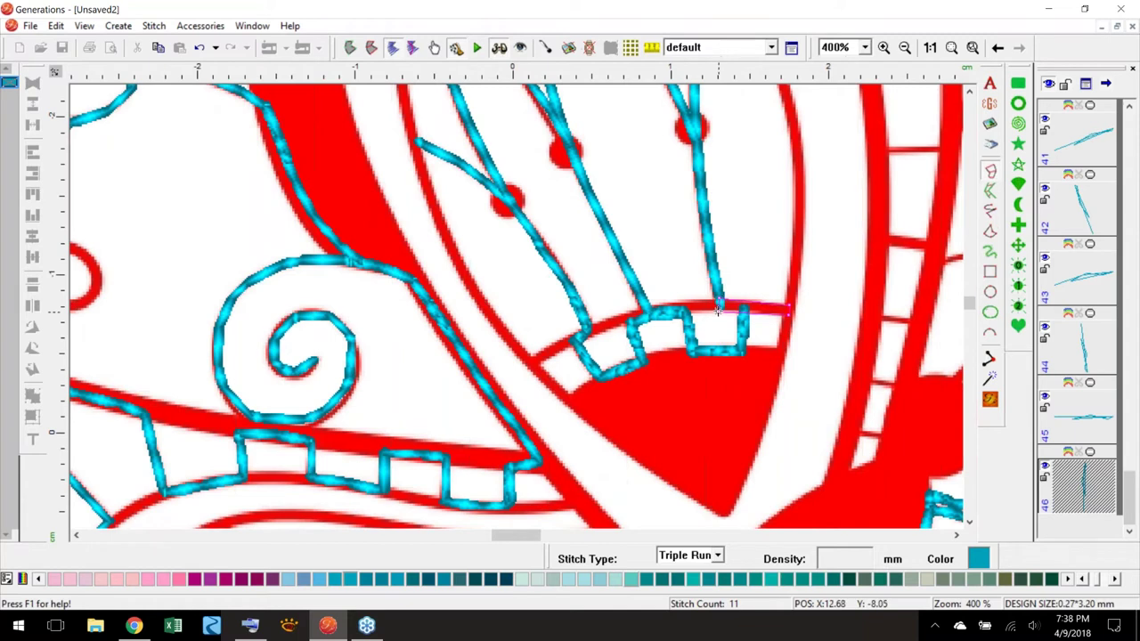
click(627, 328)
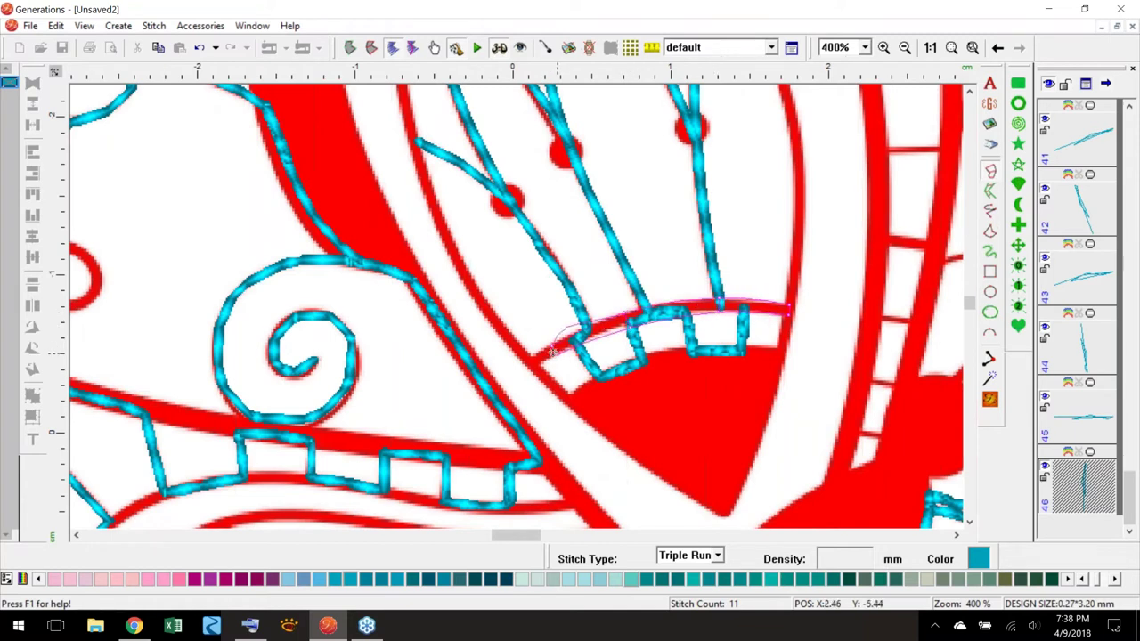
click(537, 364)
right_click(539, 365)
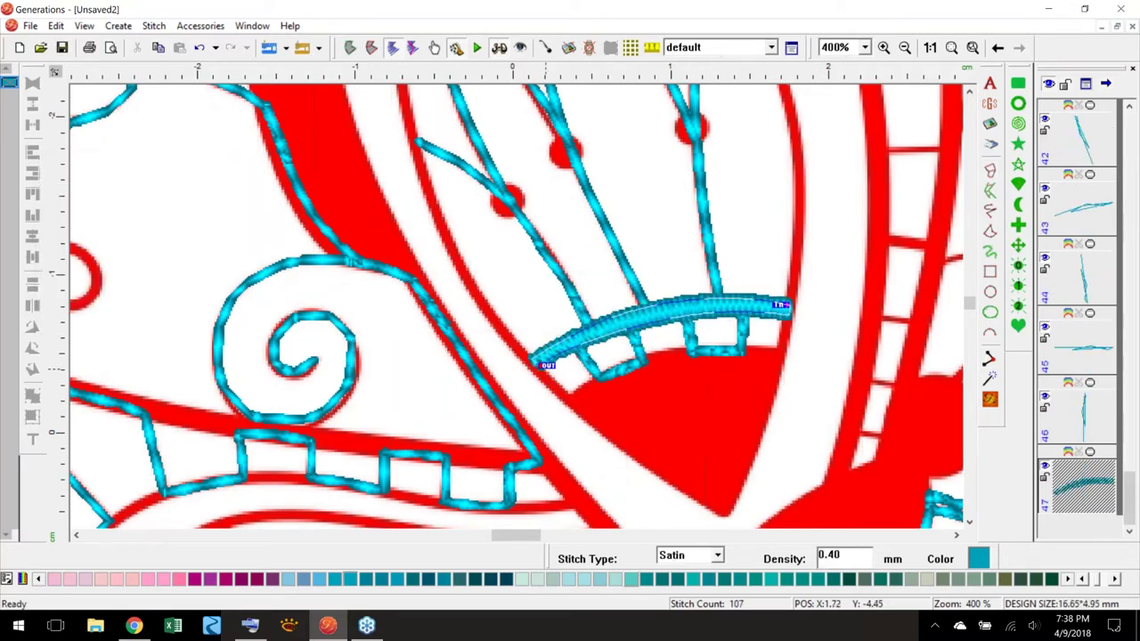
key(ctrl+z)
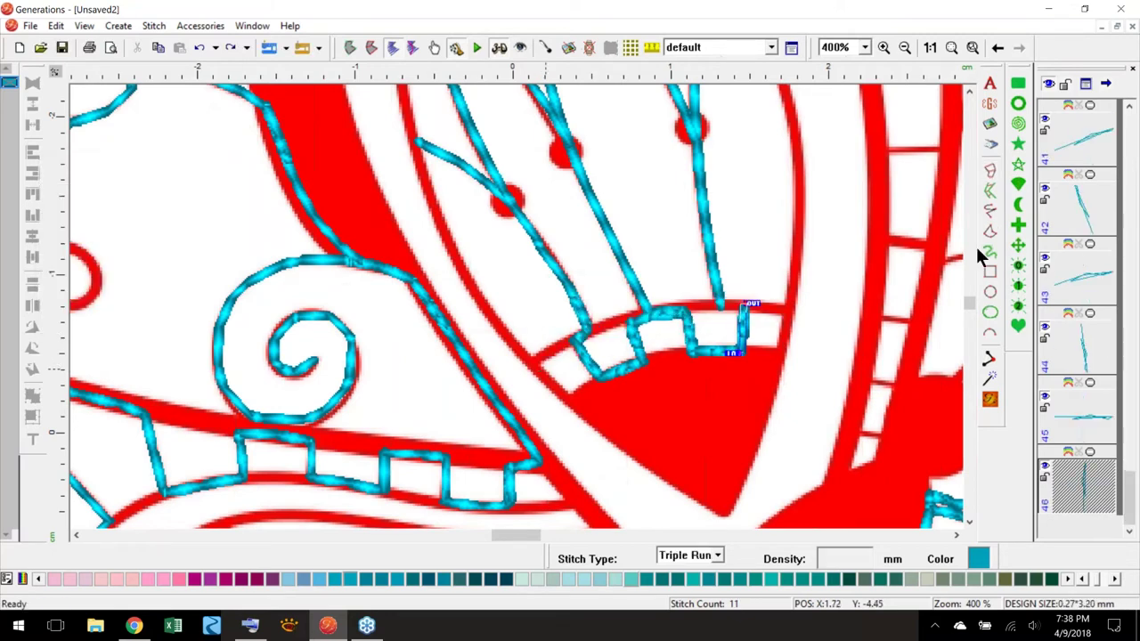
- Try again to cover the band's upper arc with a Satin Side to Side column about 16.3 by 4.8 mm, and undo it
click(990, 169)
click(785, 310)
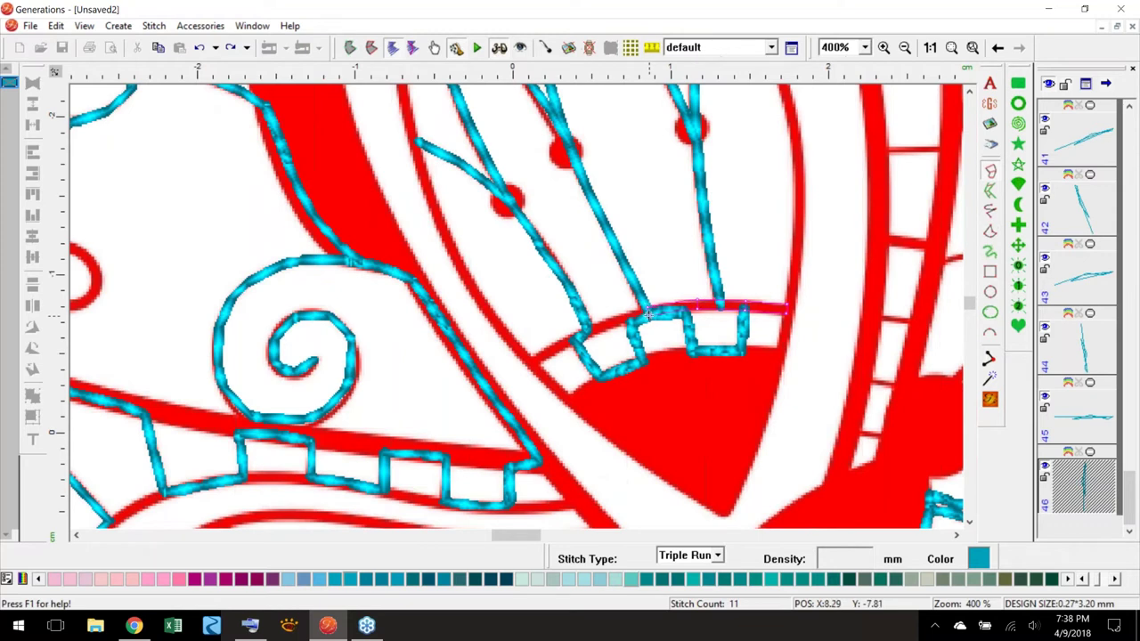
click(596, 324)
click(597, 331)
click(552, 345)
click(553, 353)
click(534, 359)
click(537, 364)
right_click(537, 364)
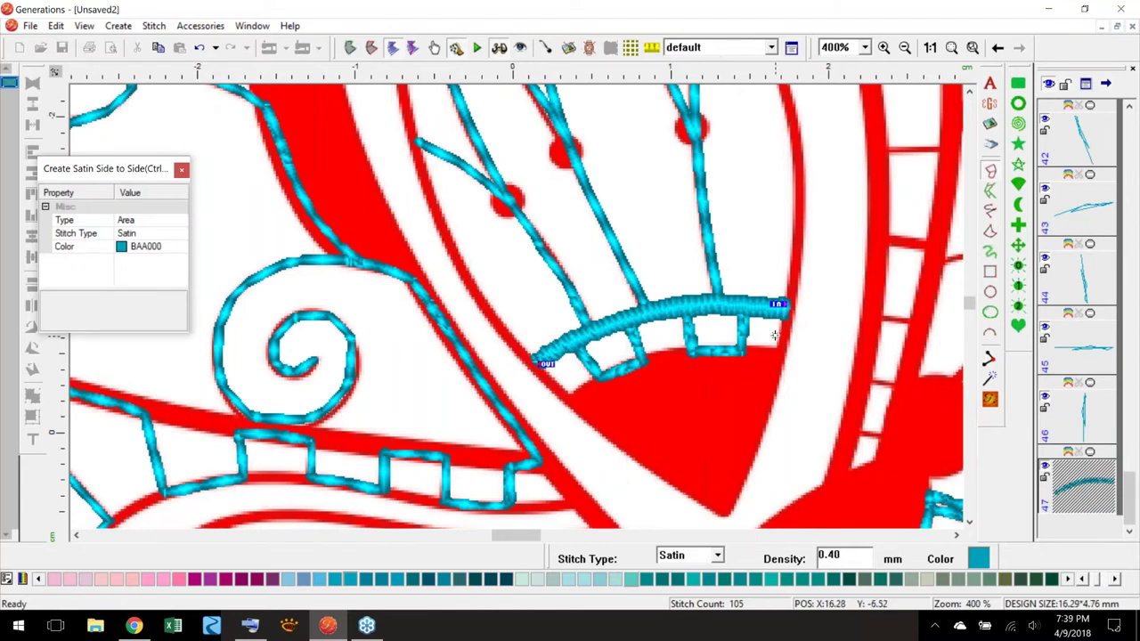
key(ctrl+z)
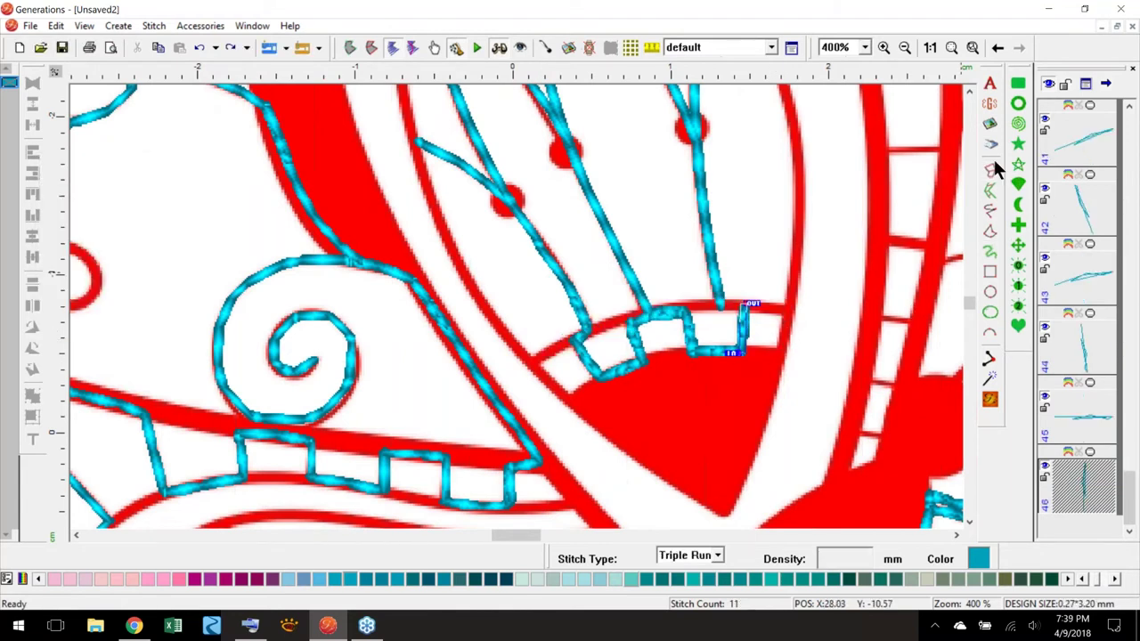
- Trace the band's upper arc from its right end to its left end with a Triple Run freehand line about 16.1 by 3.8 mm
click(990, 211)
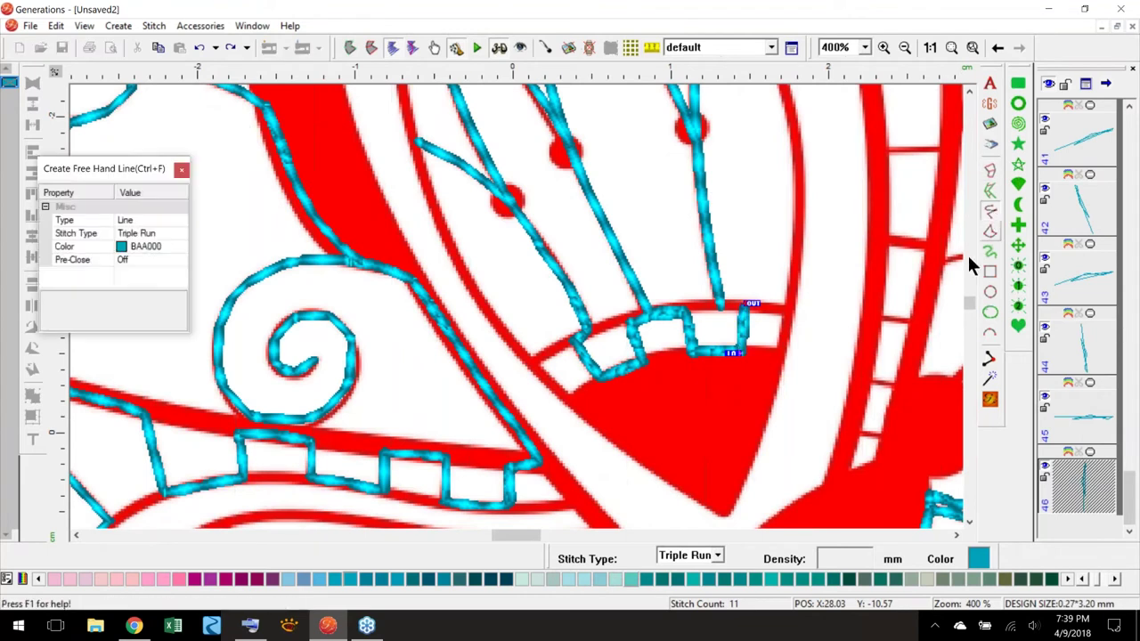
click(788, 311)
click(745, 307)
click(684, 308)
drag(637, 313, 598, 326)
drag(539, 359, 536, 359)
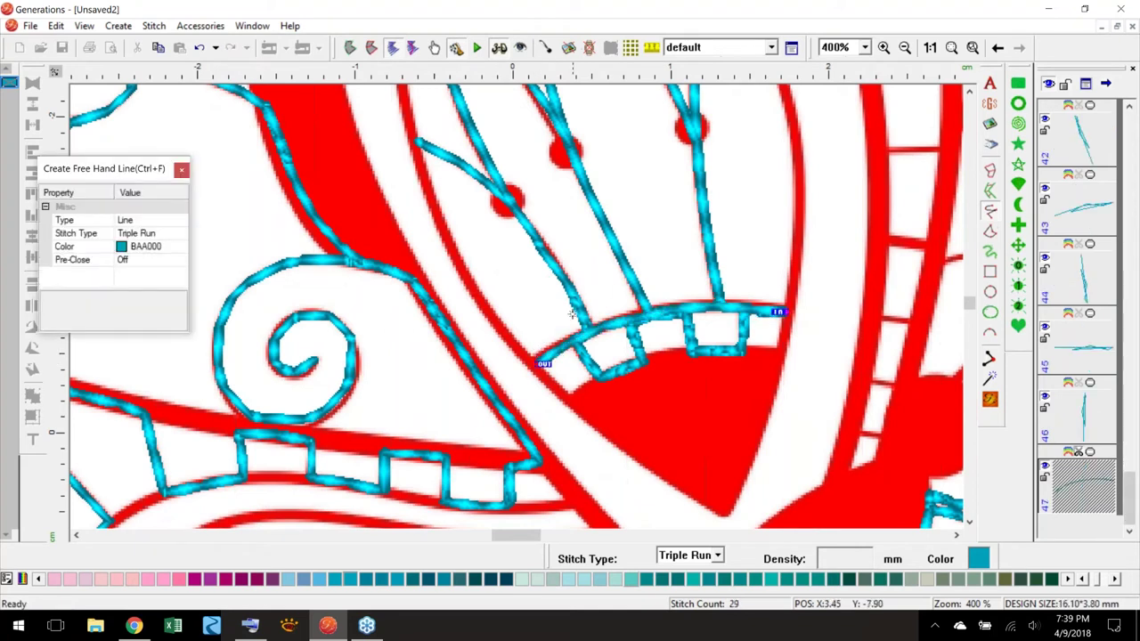
right_click(791, 364)
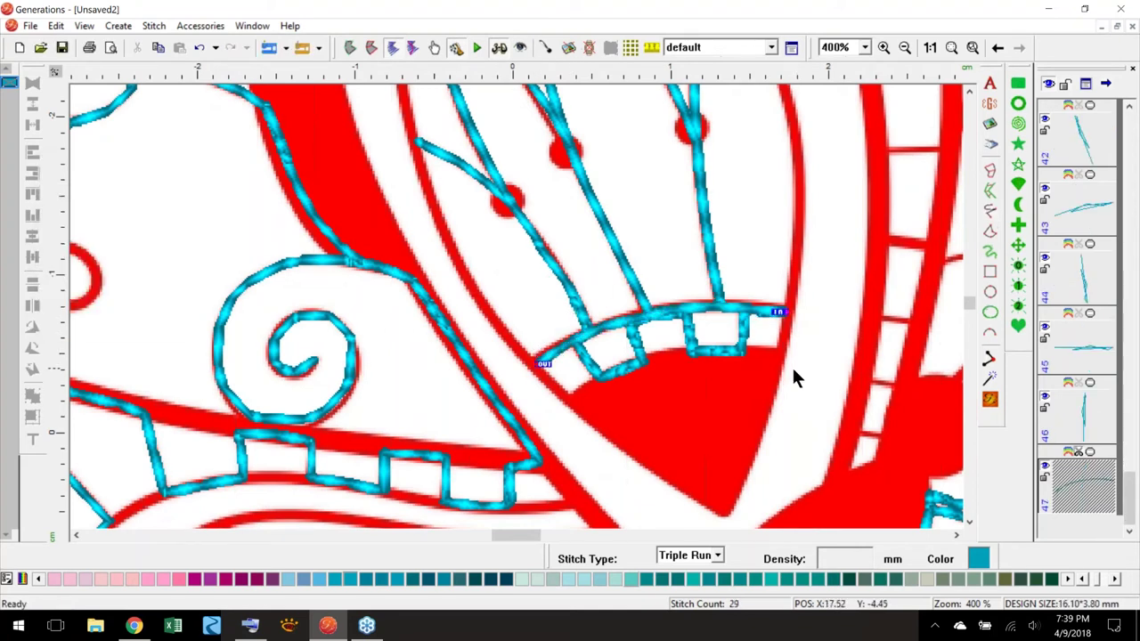
- Convert the upper arc line to a Satin Border stitch with a satin width of 1.0 mm
click(717, 555)
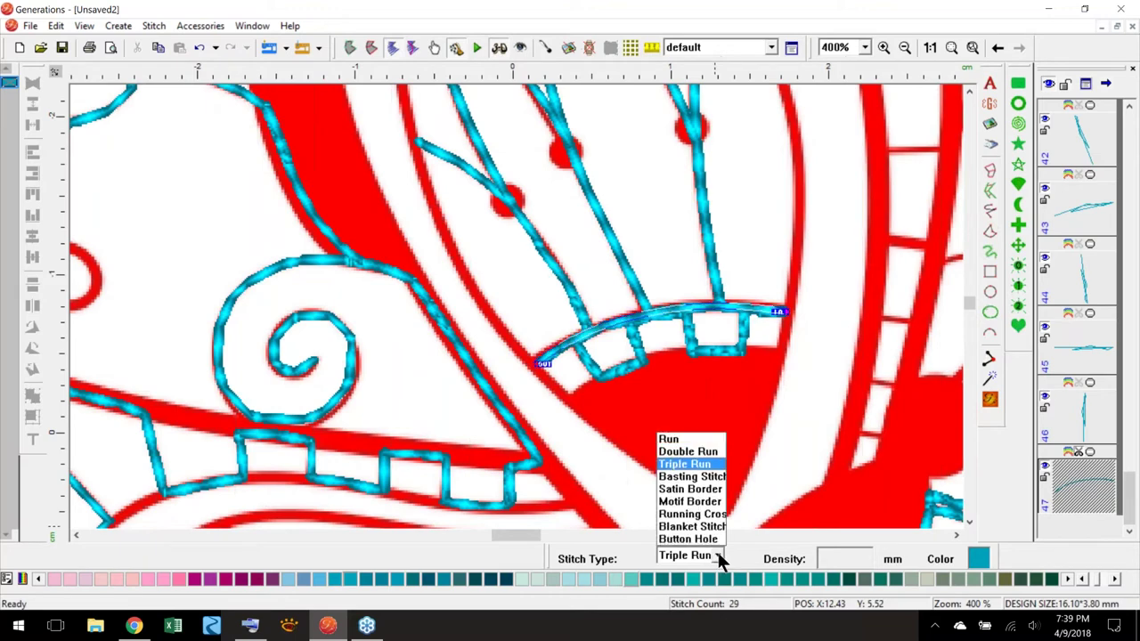
click(715, 489)
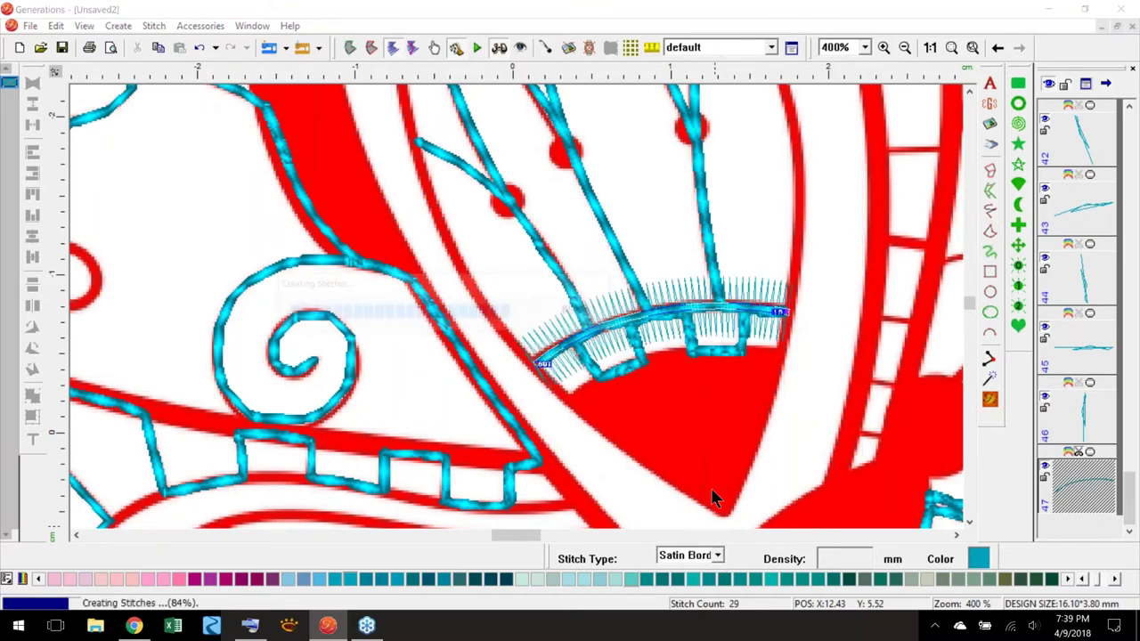
double_click(773, 402)
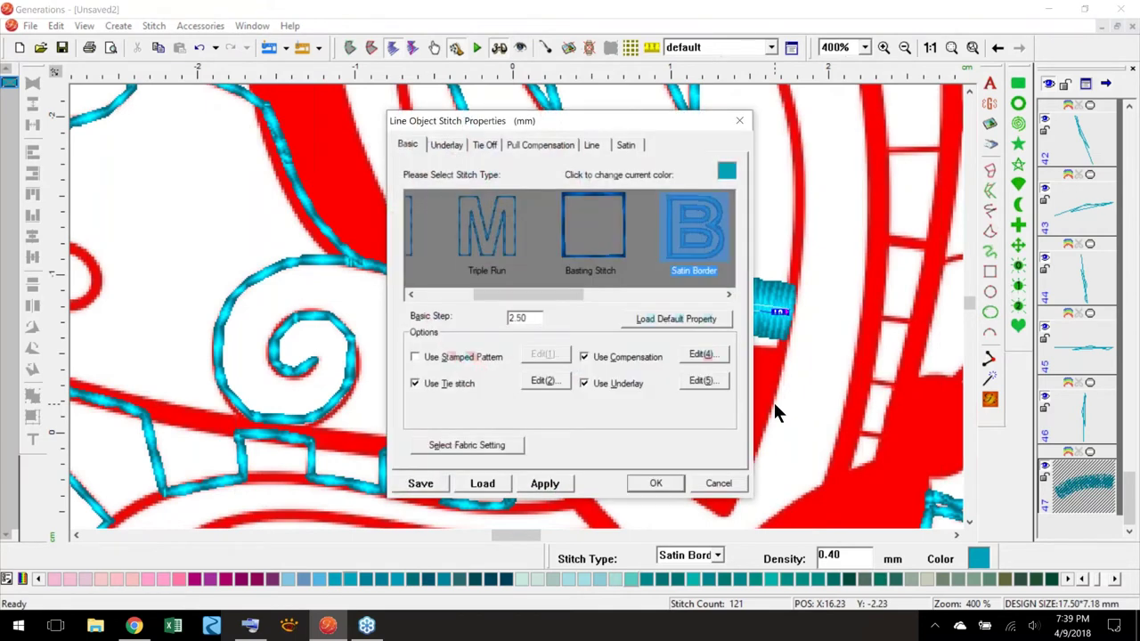
click(595, 145)
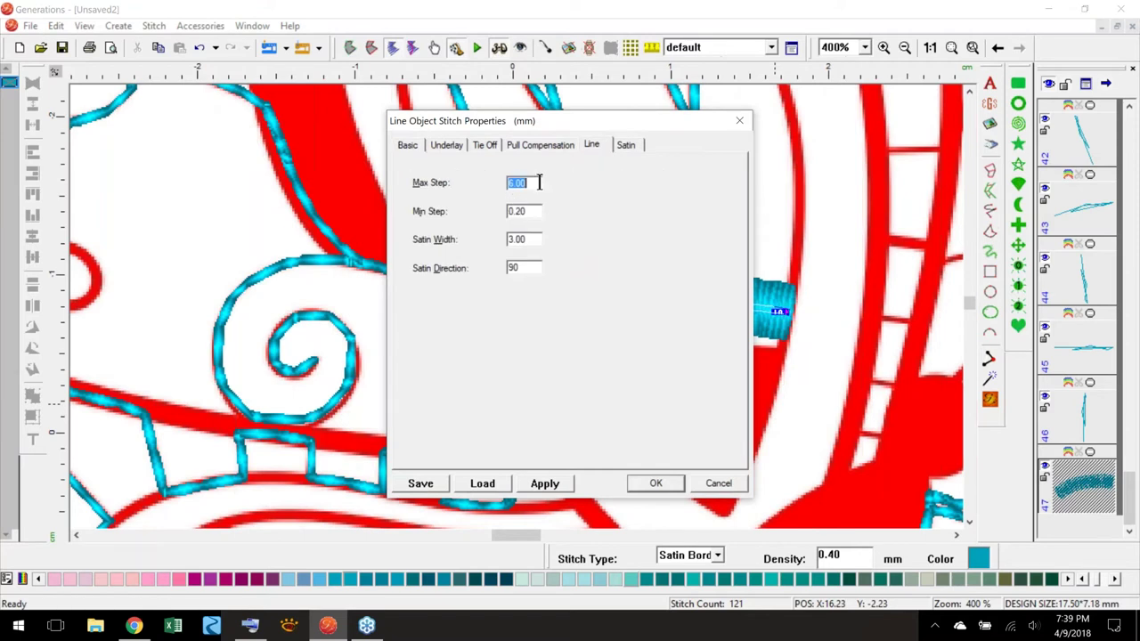
key(Tab)
key(Tab)
text(1.0)
key(Return)
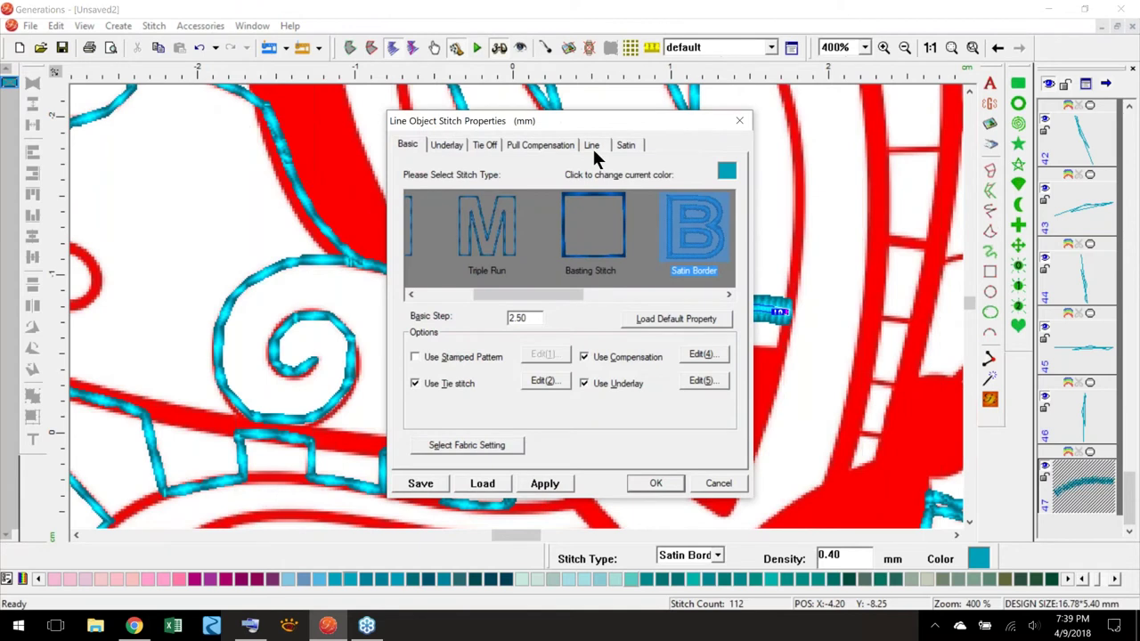
- Reduce the upper arc's satin width further so the border is narrower than 1 mm
click(593, 148)
double_click(525, 240)
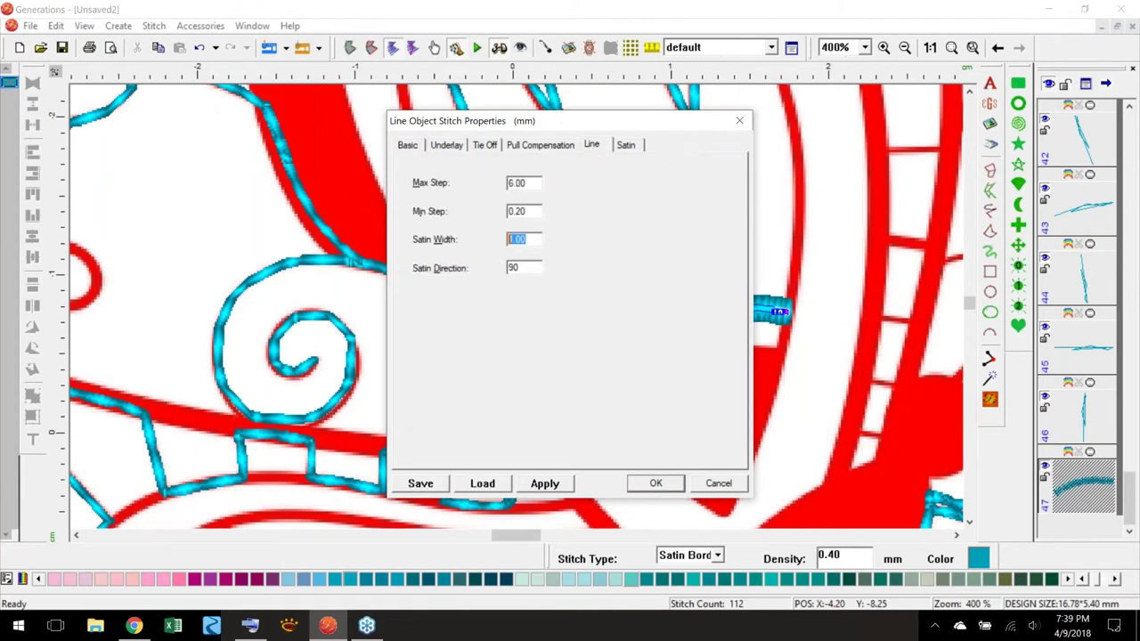
text(0)
text(0)
key(Return)
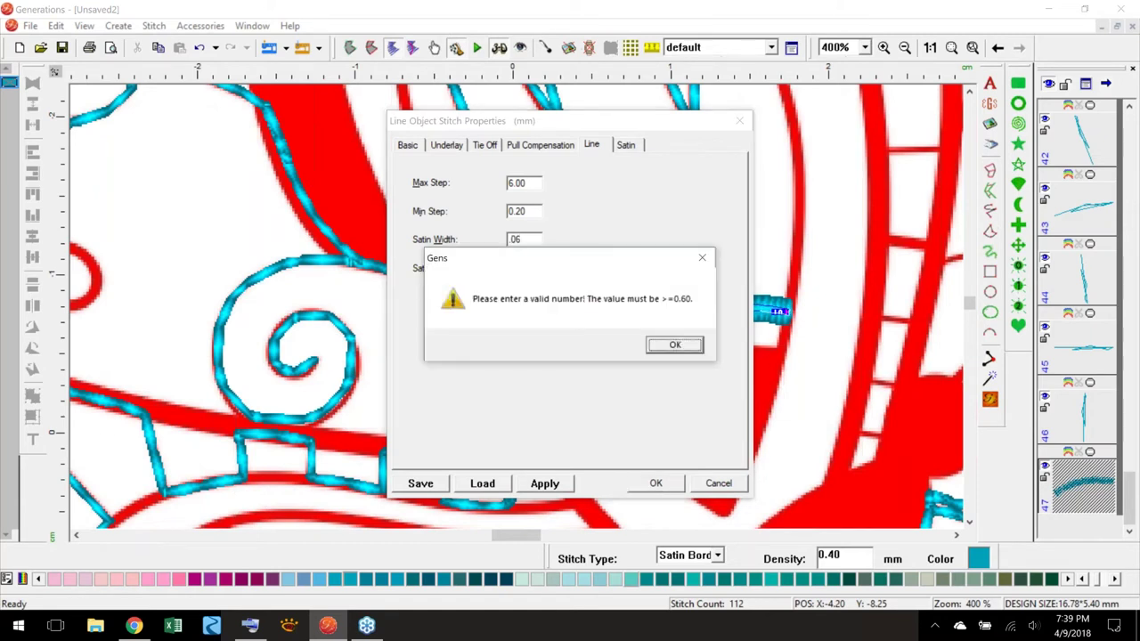
click(663, 344)
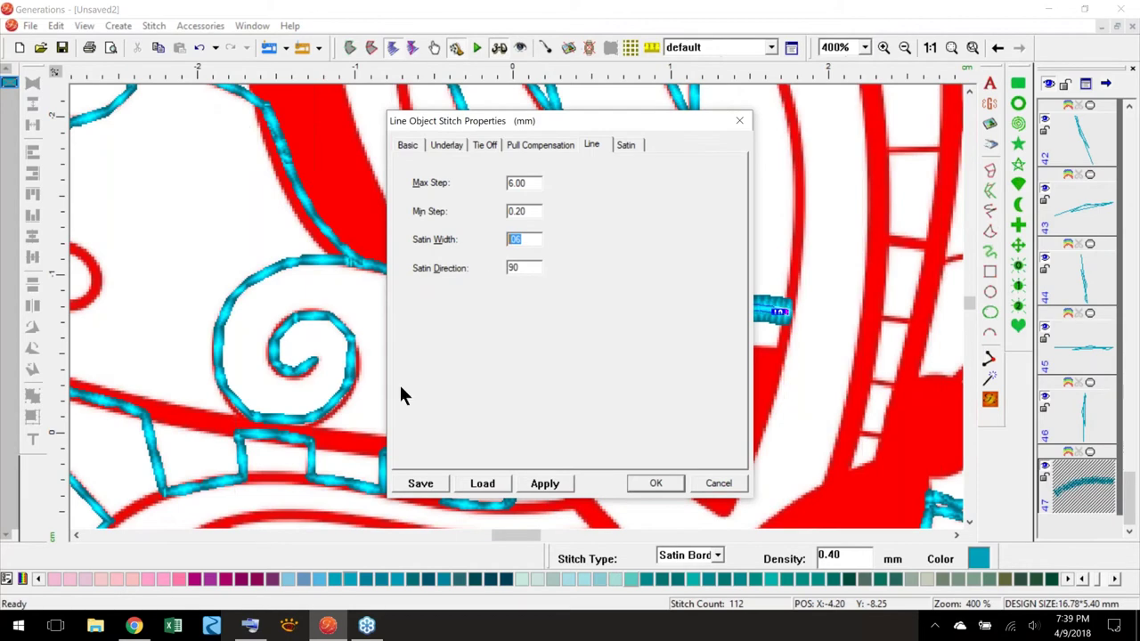
key(BackSpace)
key(Return)
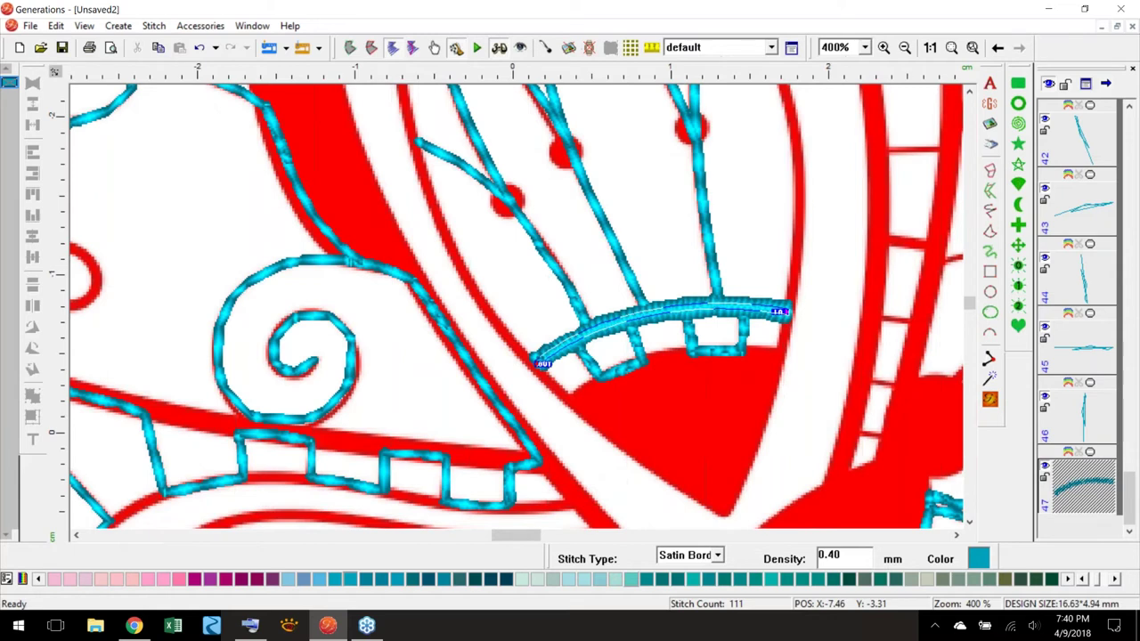
- Draw a freehand Run connector about 2.1 by 2.25 mm from the arc's left end down to the solid red wedge
click(989, 231)
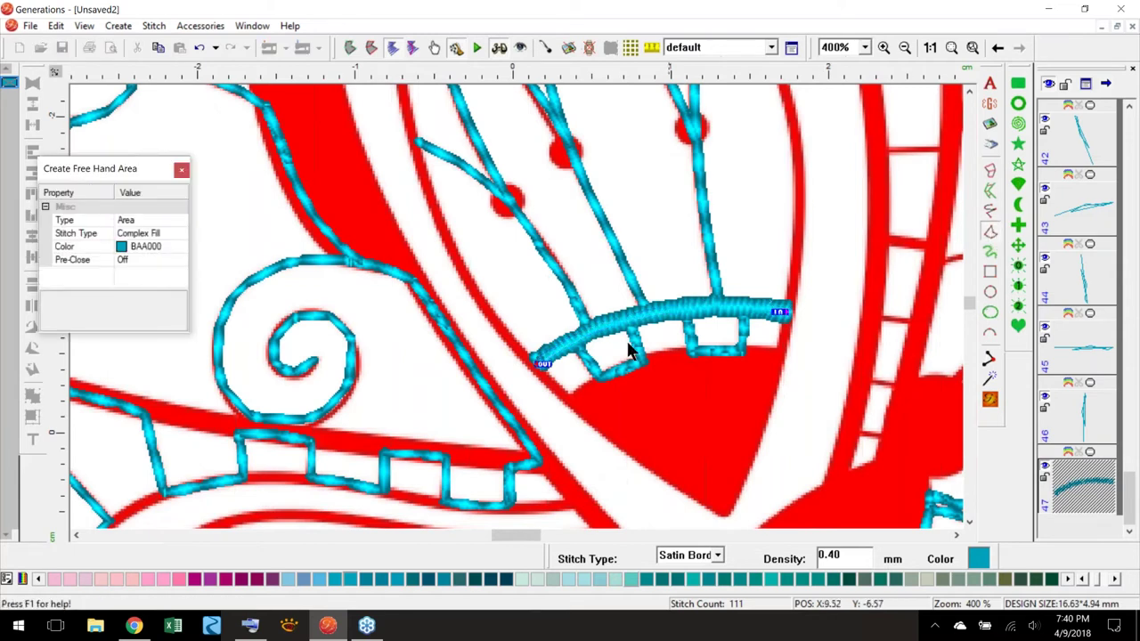
click(989, 211)
drag(541, 367, 574, 402)
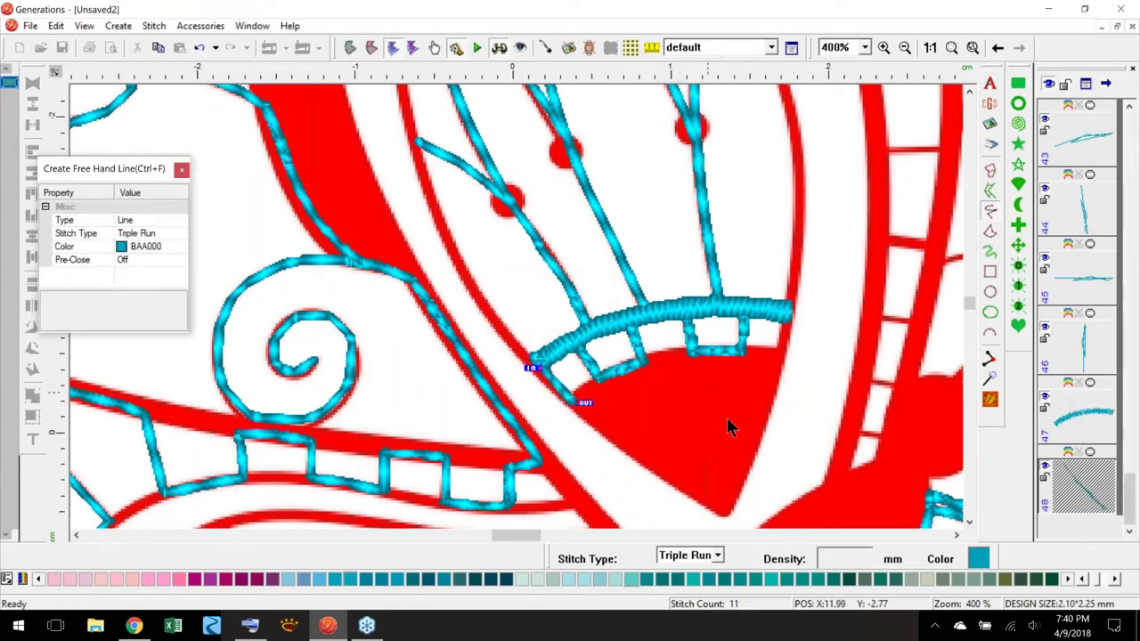
click(719, 556)
click(699, 438)
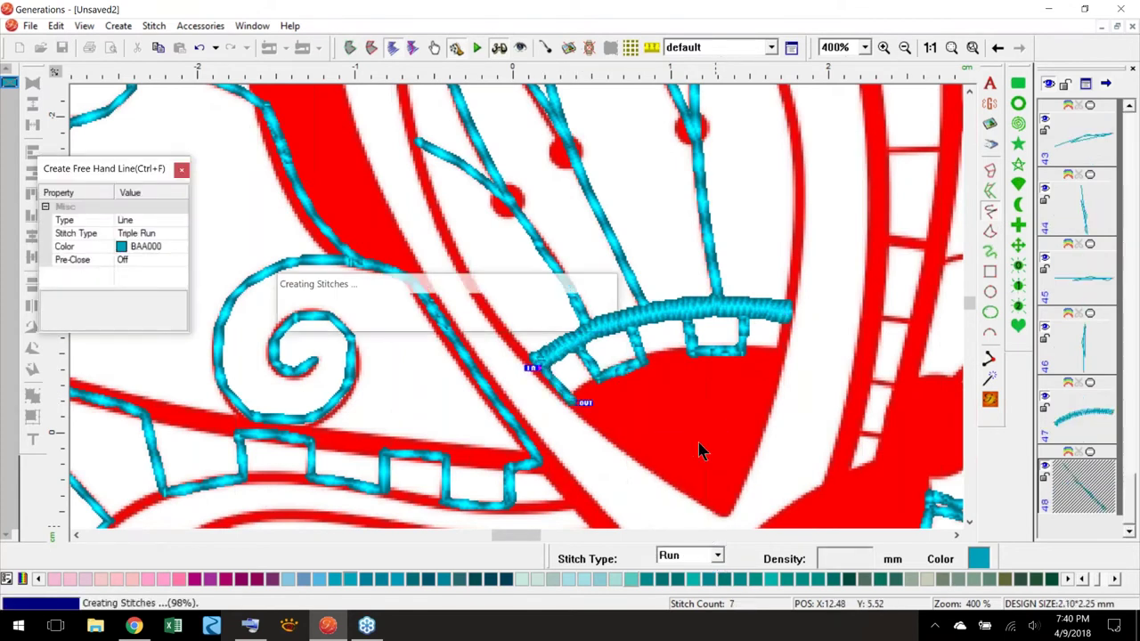
- Outline the solid red wedge as a Complex Fill freehand area about 13.9 by 11.3 mm
click(989, 230)
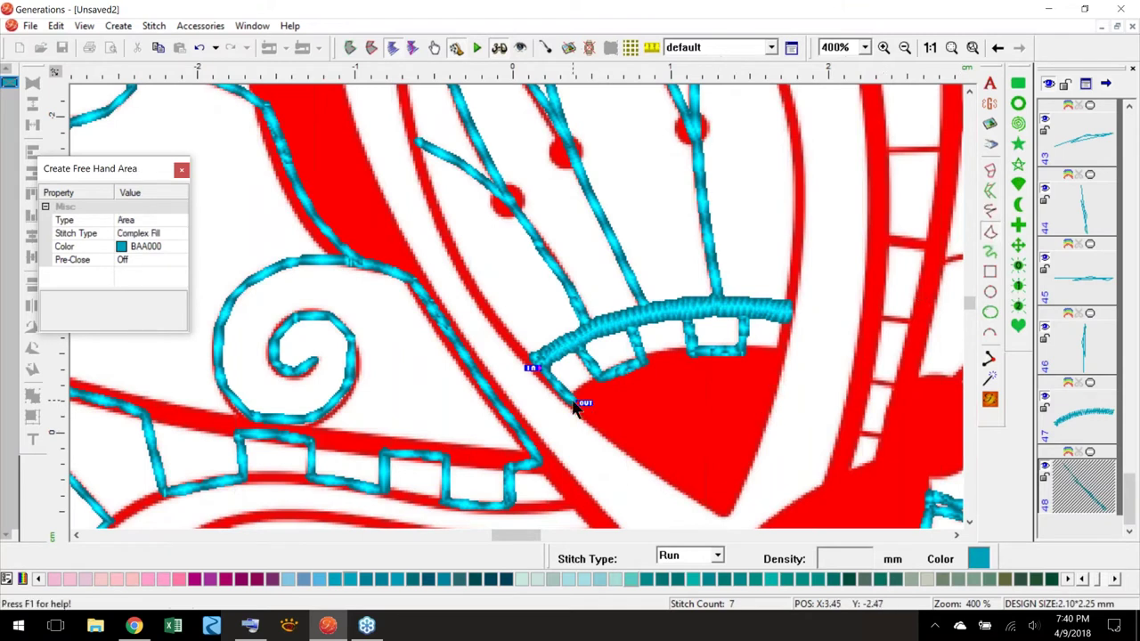
drag(571, 402, 599, 374)
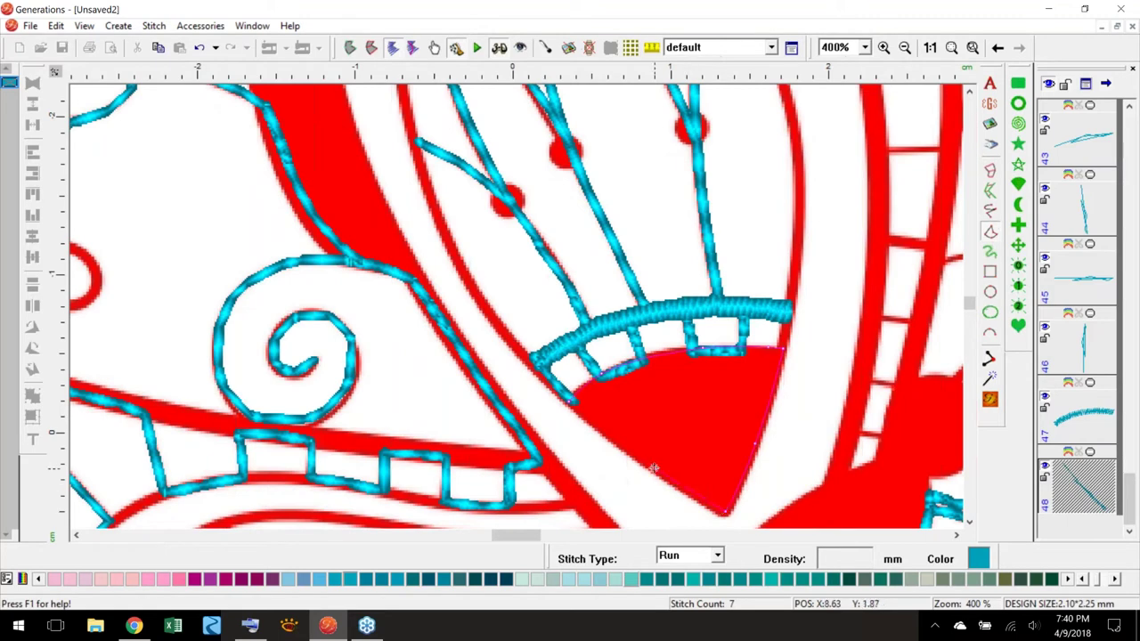
right_click(570, 402)
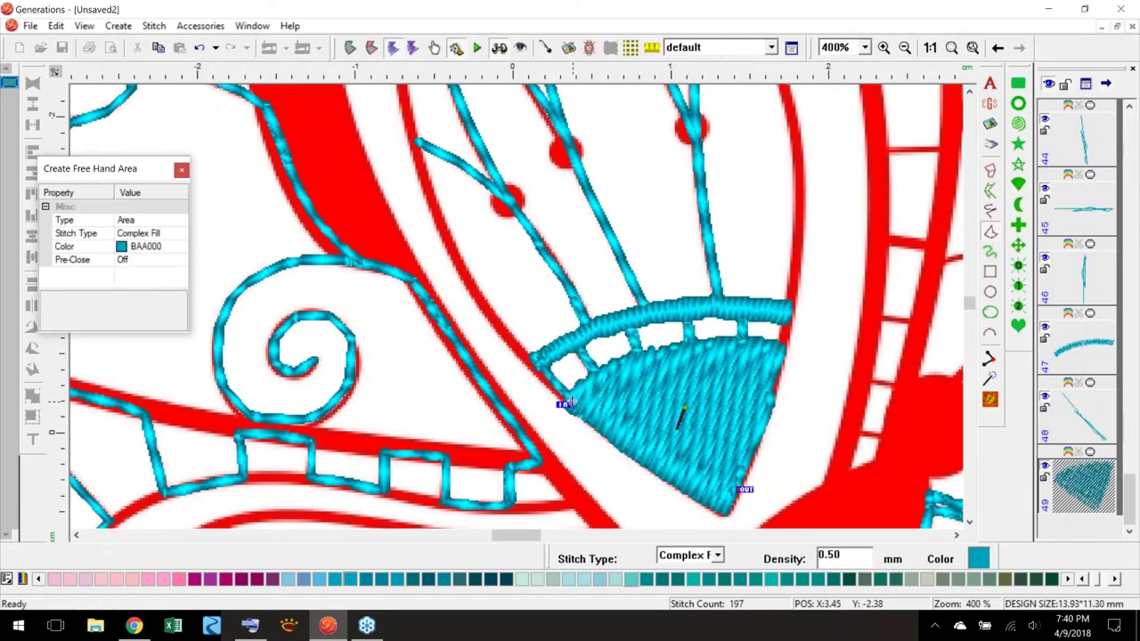
- Rotate the wedge fill's stitch direction to a flatter angle and change its stitch type to Arc
right_click(685, 408)
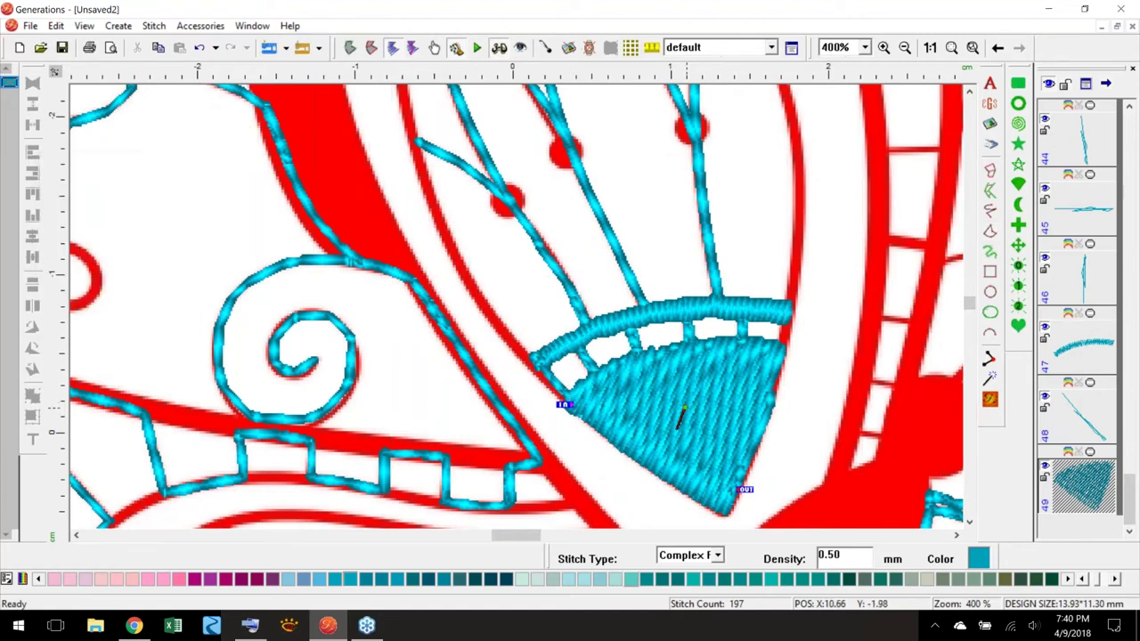
drag(685, 408, 699, 419)
click(700, 419)
click(716, 555)
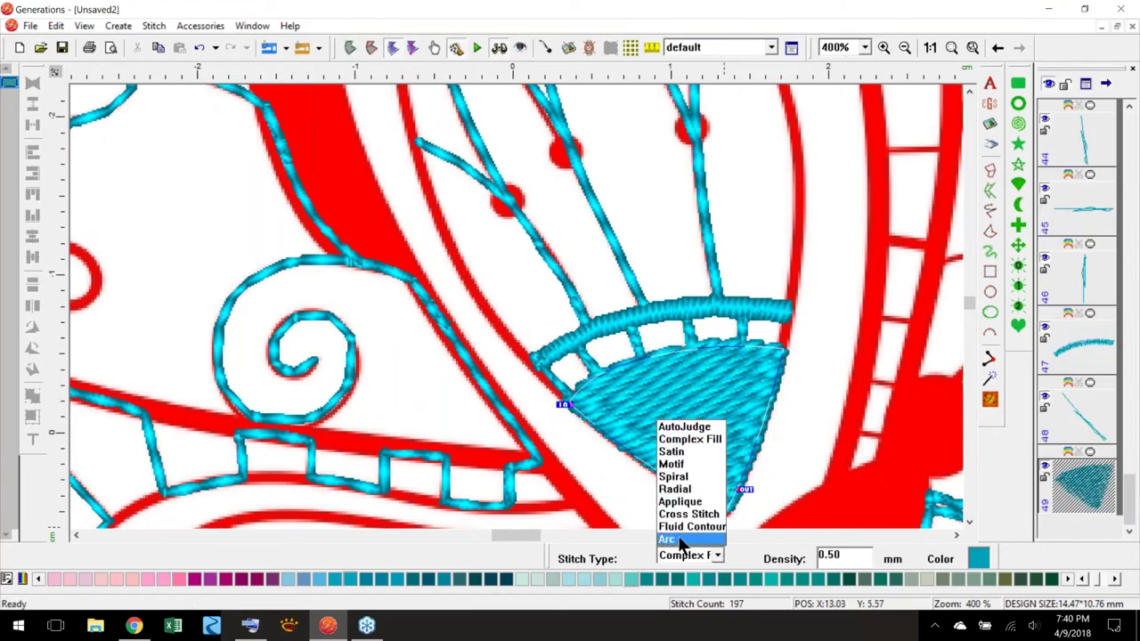
click(687, 535)
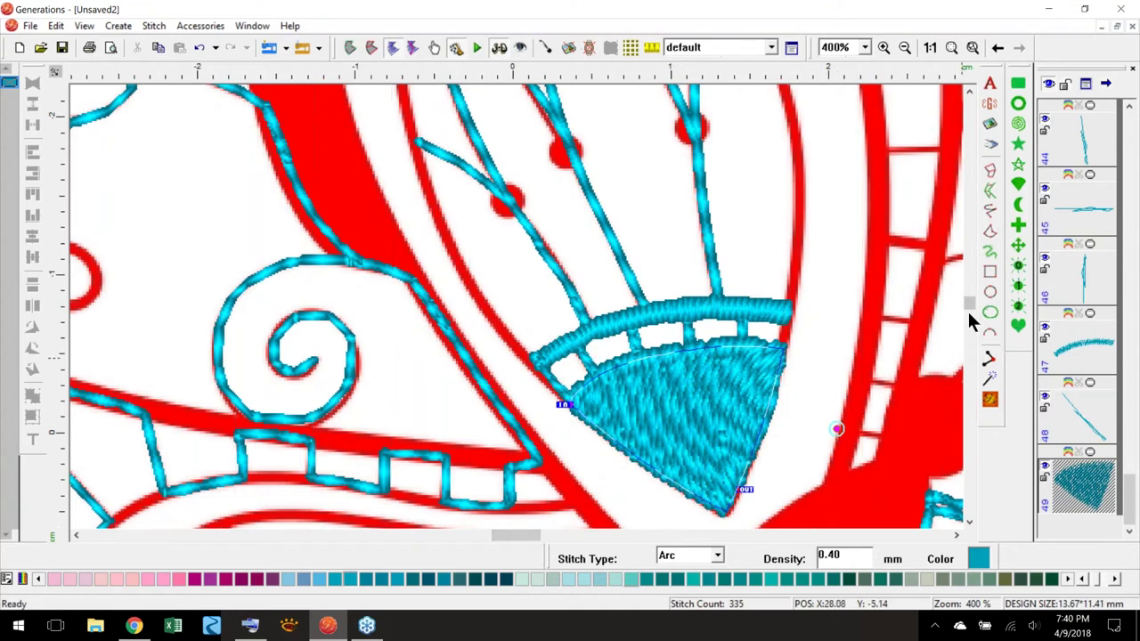
- Move the Arc fill's centre point to just below the wedge's tip so the stitches curve around it
scroll(969, 306, down, 2)
click(836, 309)
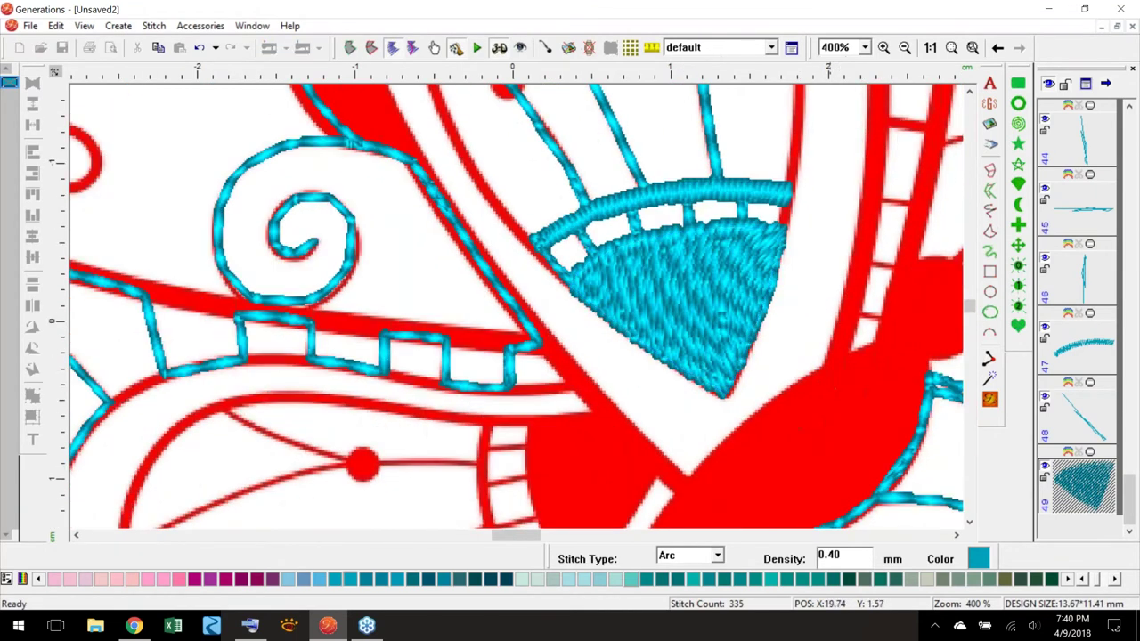
drag(737, 442, 735, 443)
click(990, 400)
click(989, 398)
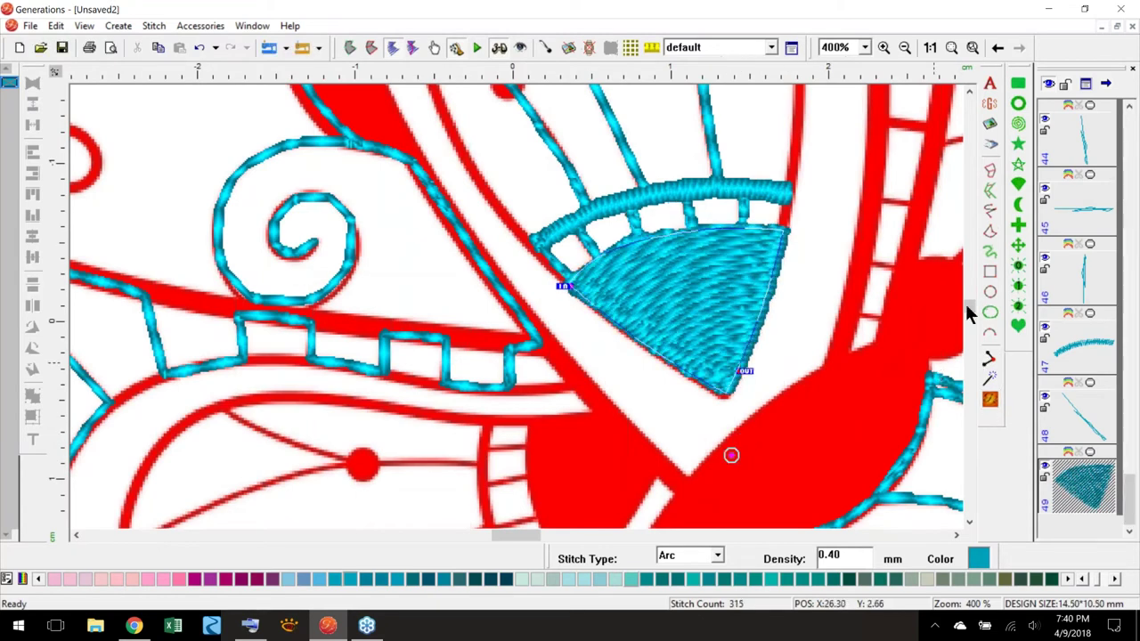
- Scale the wedge fill down to about 13.6 by 9.9 mm, reposition it inside the red outline, and deselect it
scroll(969, 301, up, 3)
scroll(970, 304, up, 4)
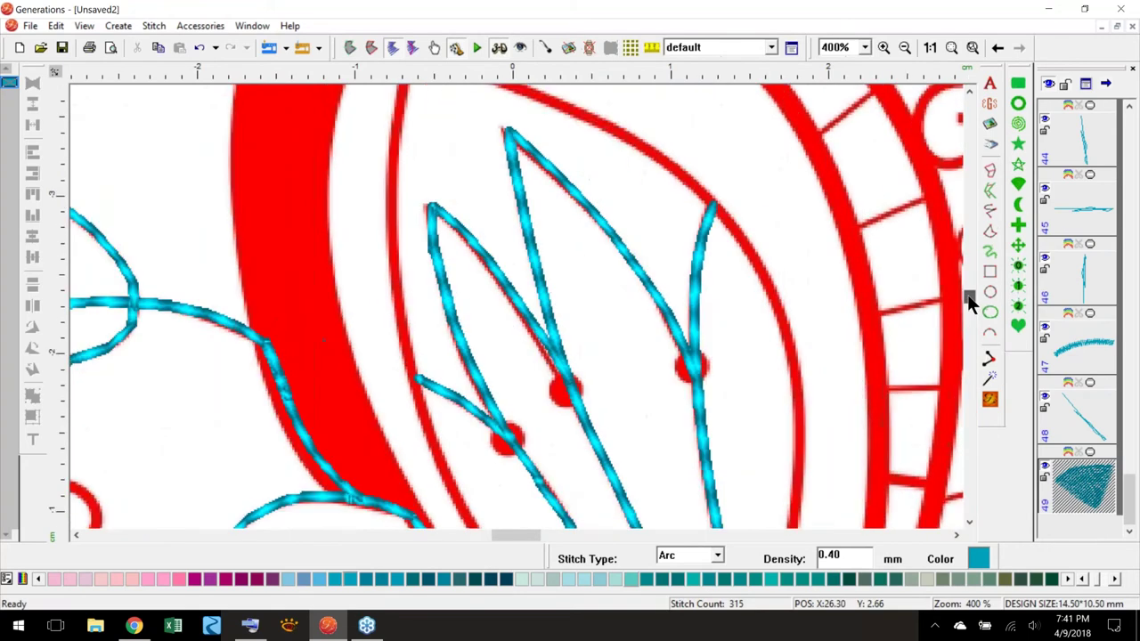
scroll(969, 303, down, 5)
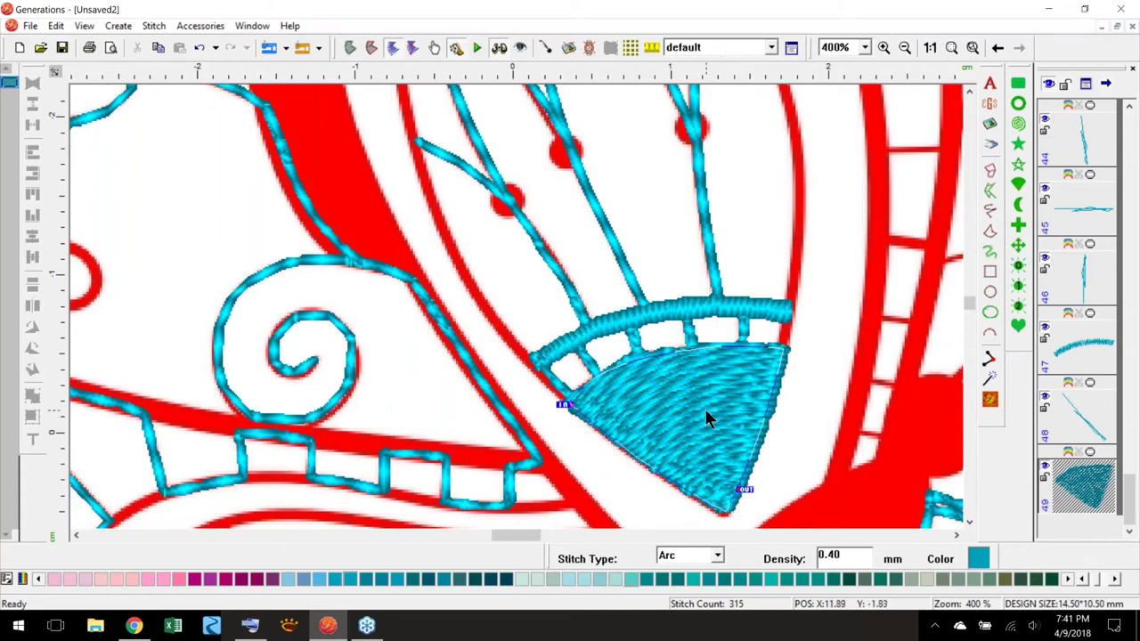
key(Return)
drag(786, 341, 782, 345)
drag(724, 421, 729, 415)
drag(786, 341, 786, 340)
drag(742, 400, 741, 400)
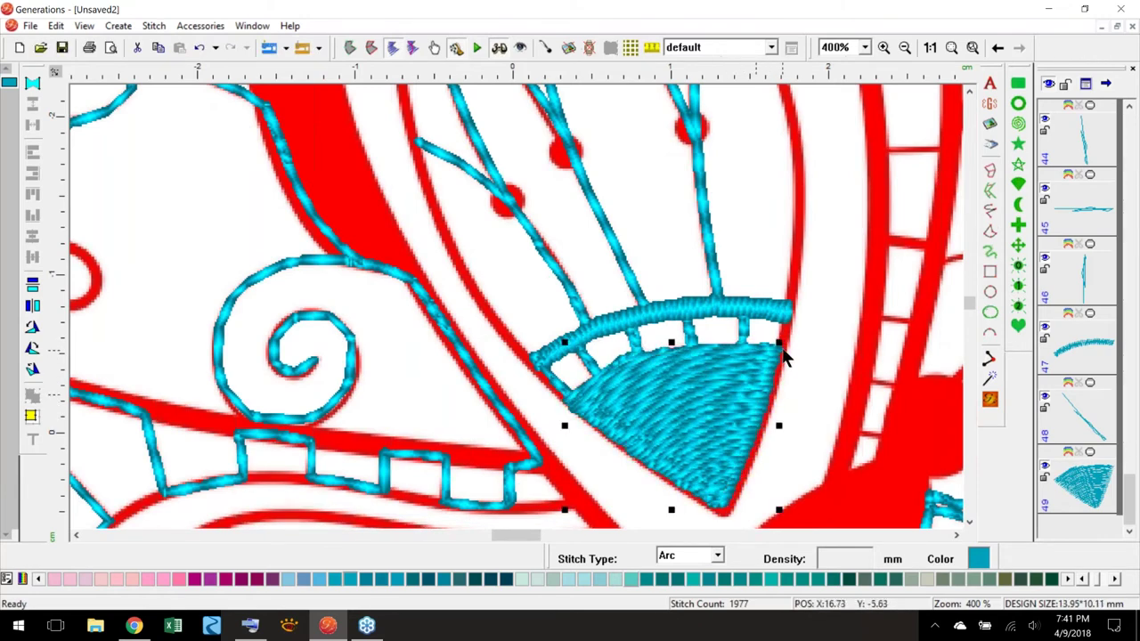
drag(781, 343, 776, 345)
drag(737, 391, 740, 388)
drag(778, 342, 775, 346)
drag(749, 381, 753, 388)
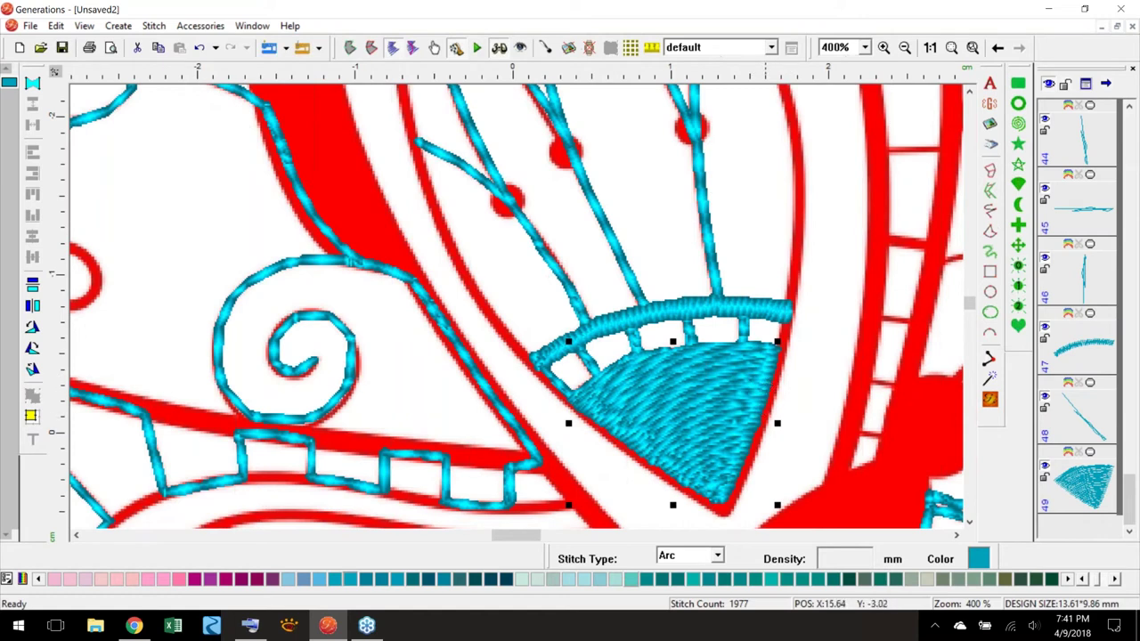
click(821, 374)
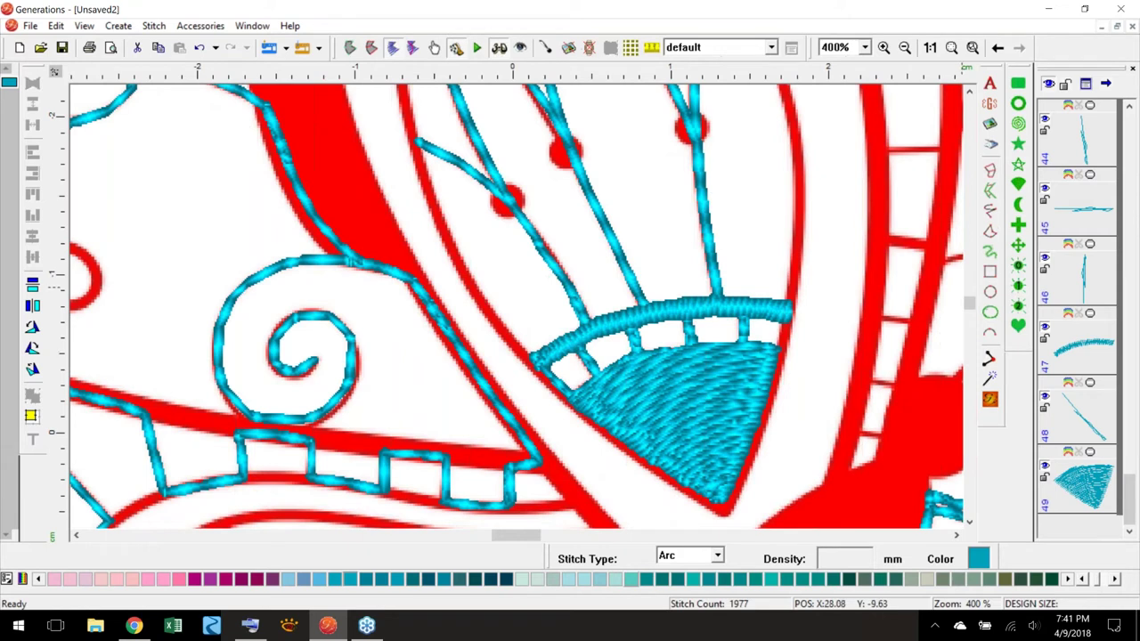
- Start a side-to-side satin outline at the wedge's tip and trace the upper wing's inner leaf shape up along its right edge
click(989, 168)
click(723, 511)
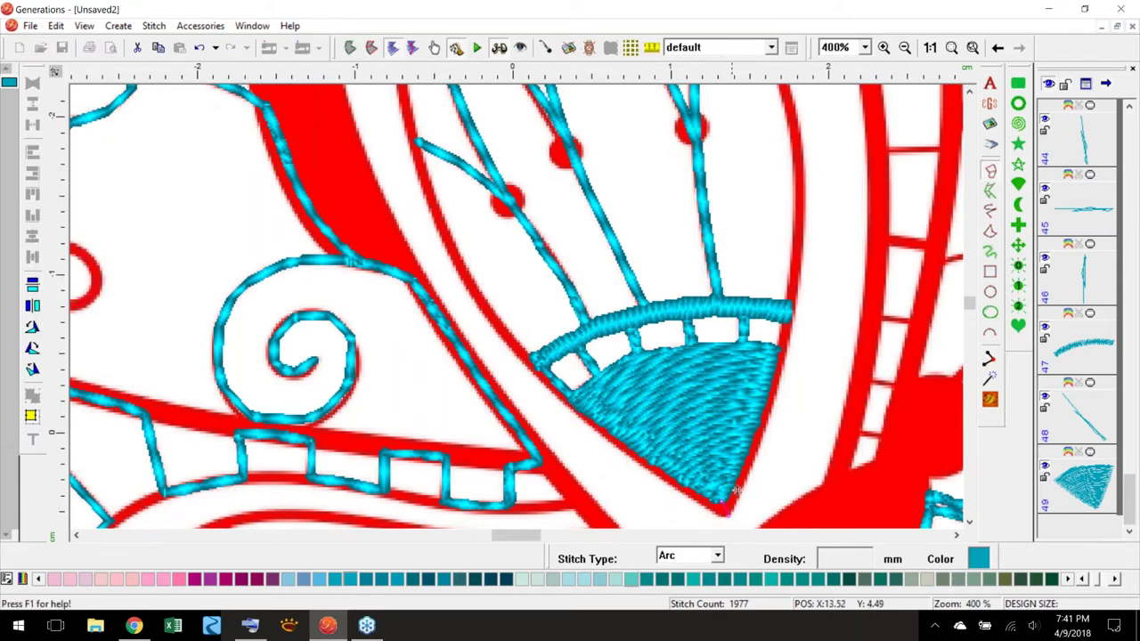
click(743, 459)
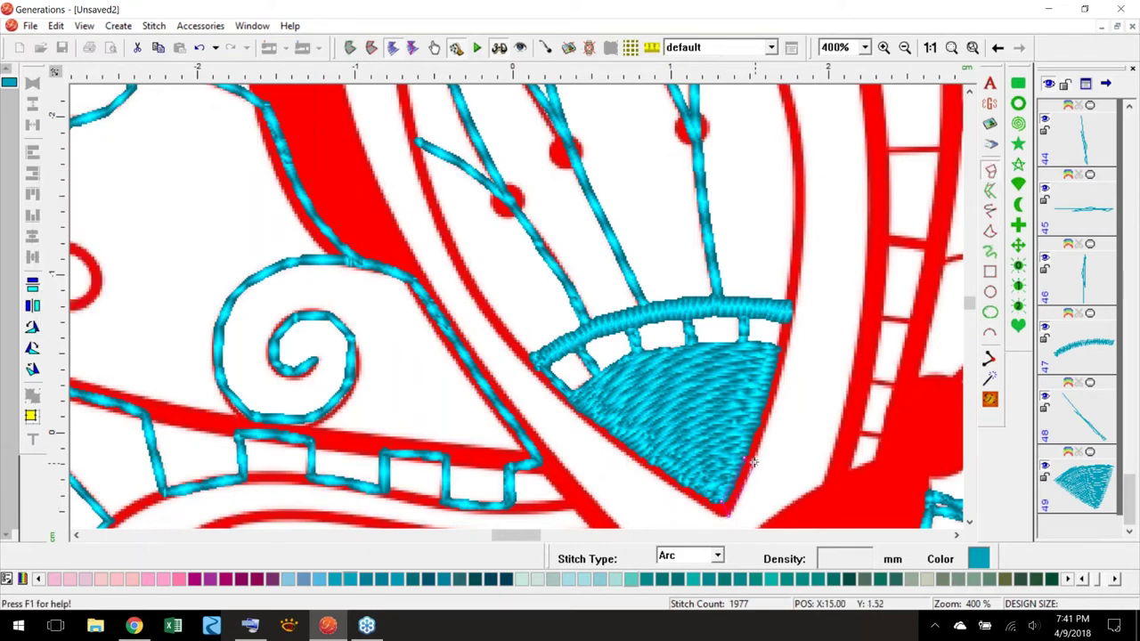
click(776, 352)
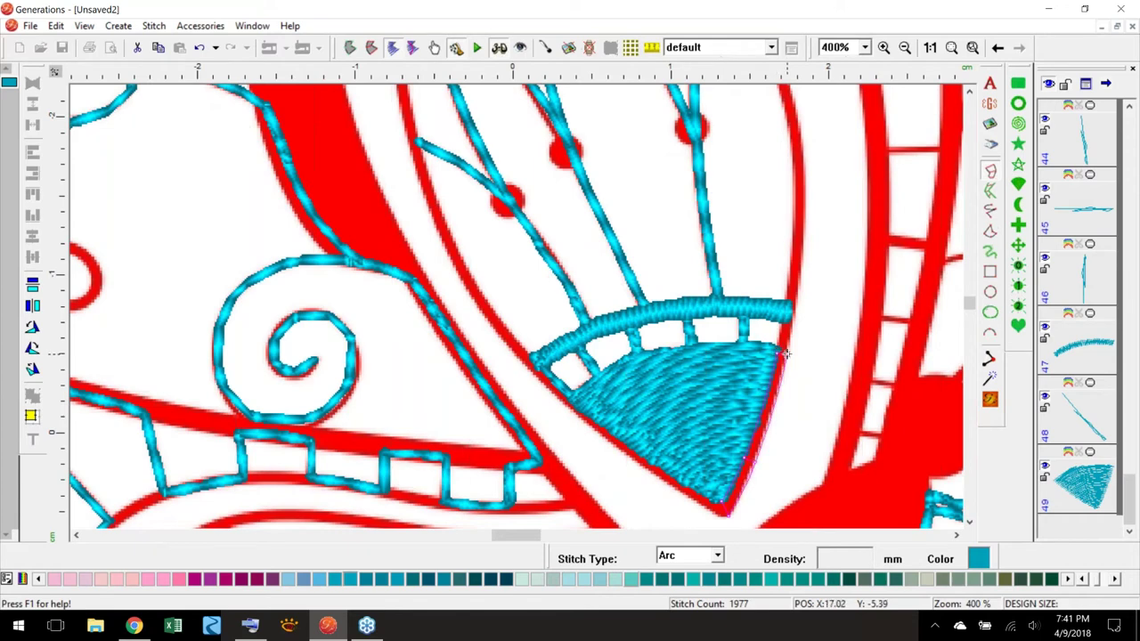
click(793, 245)
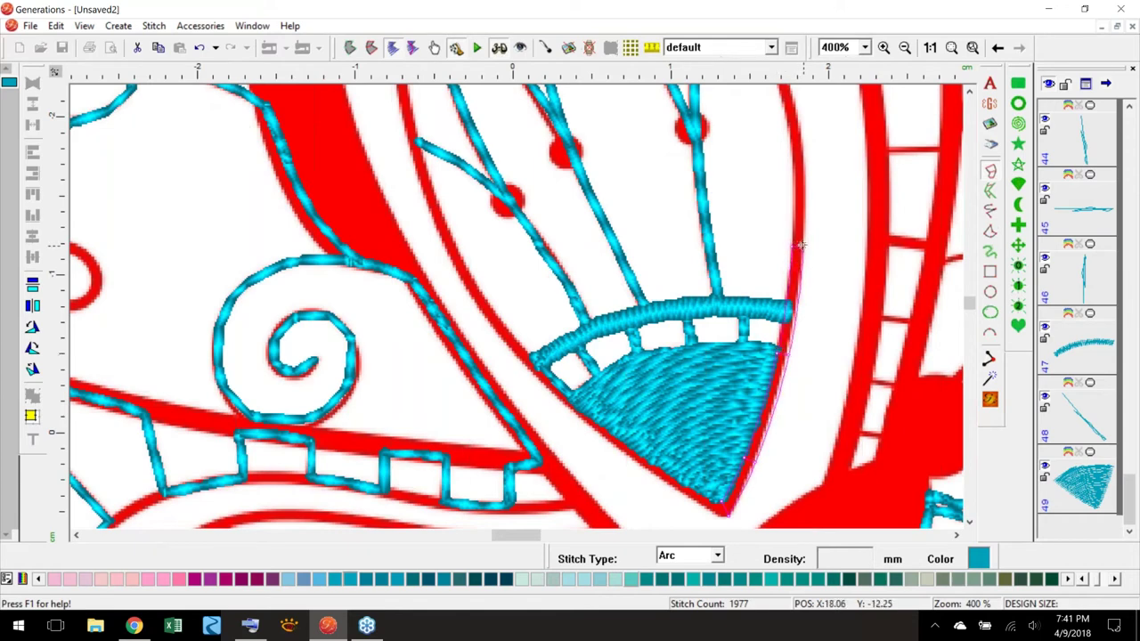
click(796, 116)
scroll(779, 121, up, 2)
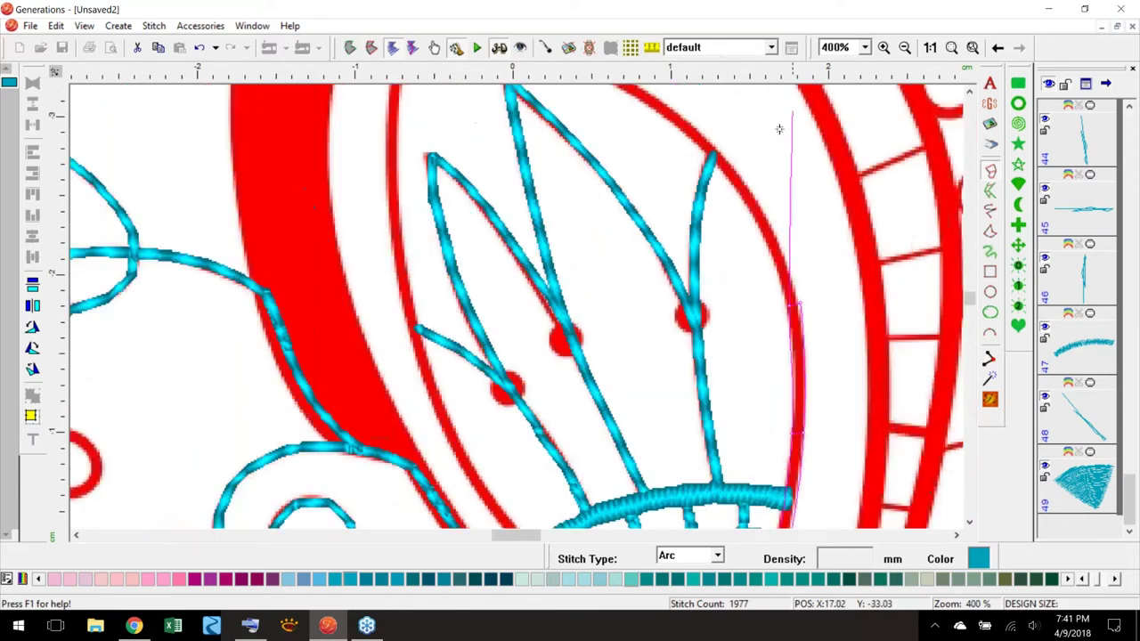
click(740, 191)
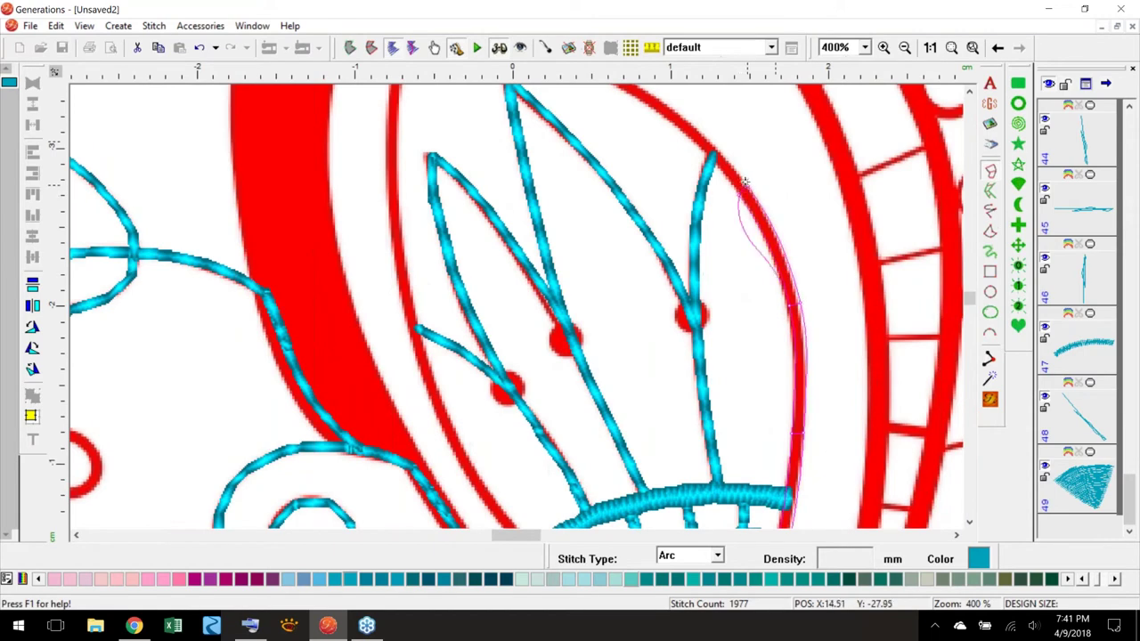
click(666, 118)
- Trace around the leaf's pointed top and down its left edge to the wedge's tip, generating a closed satin outline about 27.3 by 45.3 mm
scroll(673, 103, up, 2)
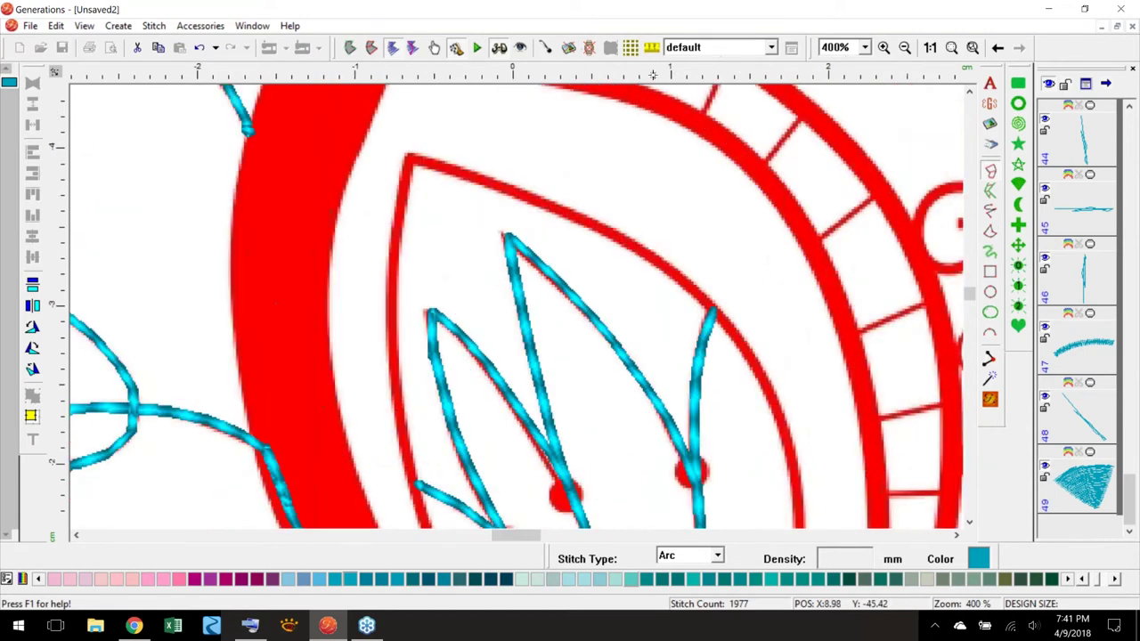
click(554, 235)
click(457, 205)
click(460, 196)
click(409, 189)
click(392, 257)
click(390, 360)
click(398, 475)
scroll(415, 517, down, 3)
click(424, 251)
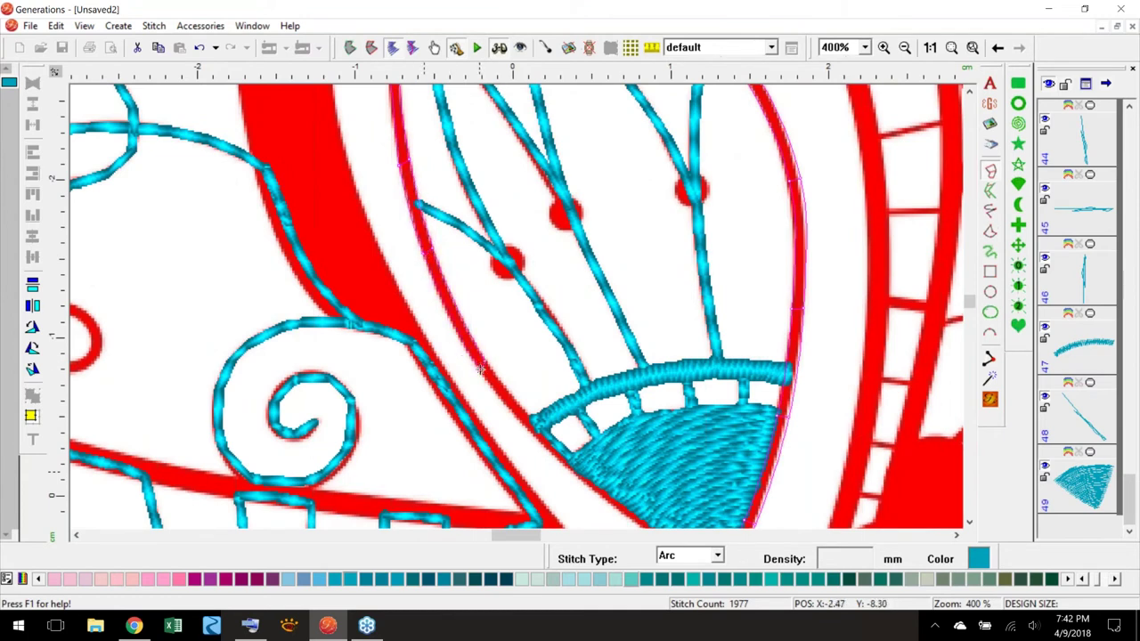
click(555, 442)
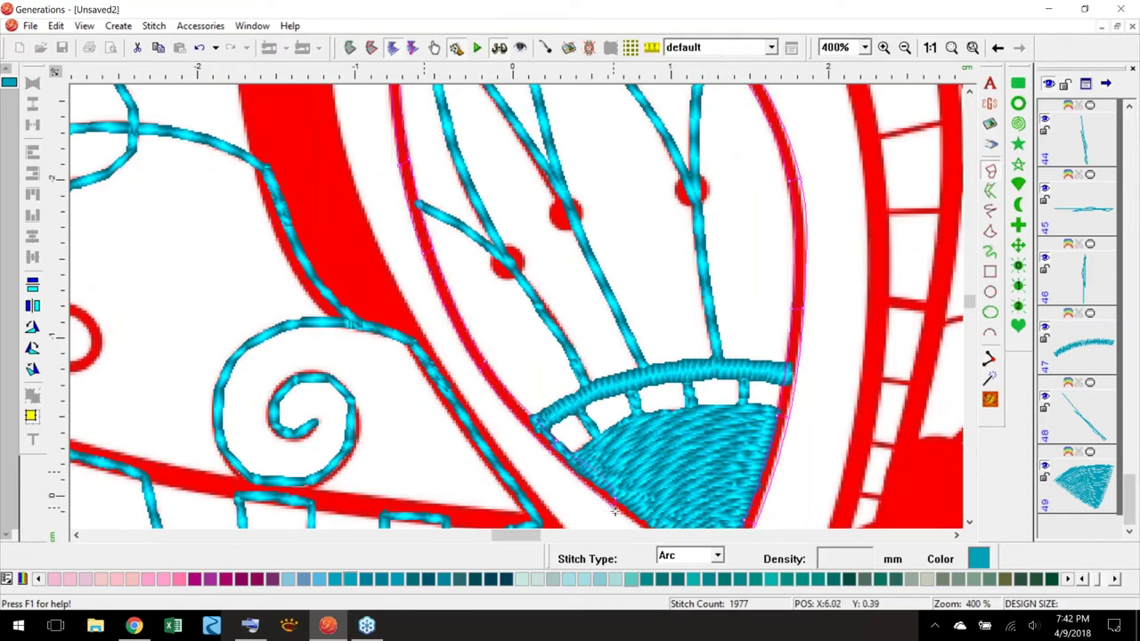
scroll(615, 512, down, 2)
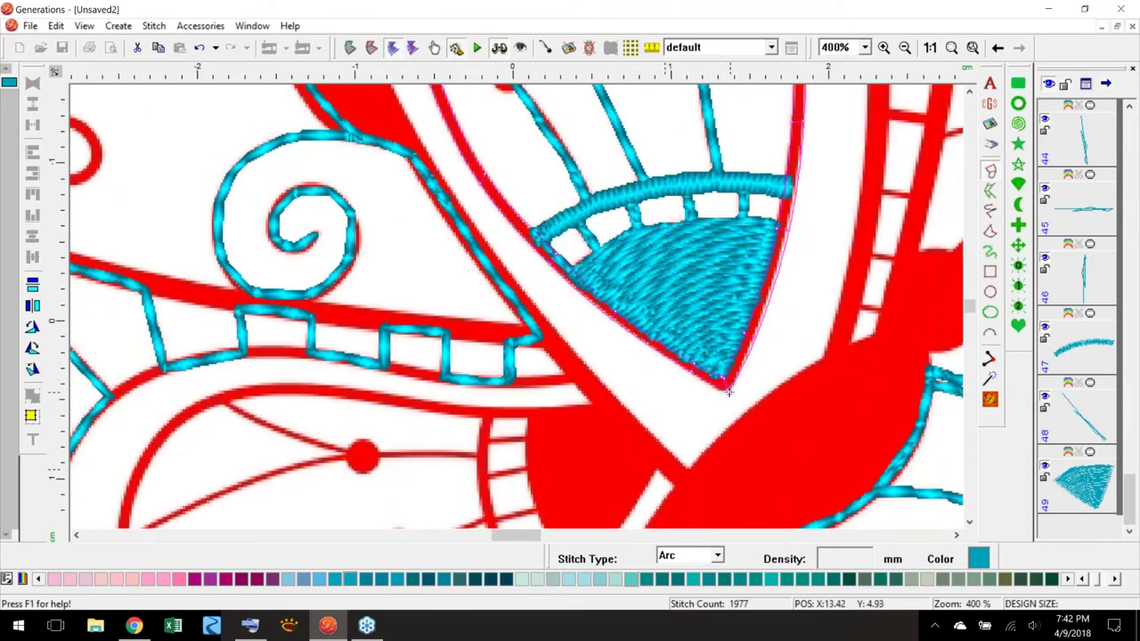
key(Return)
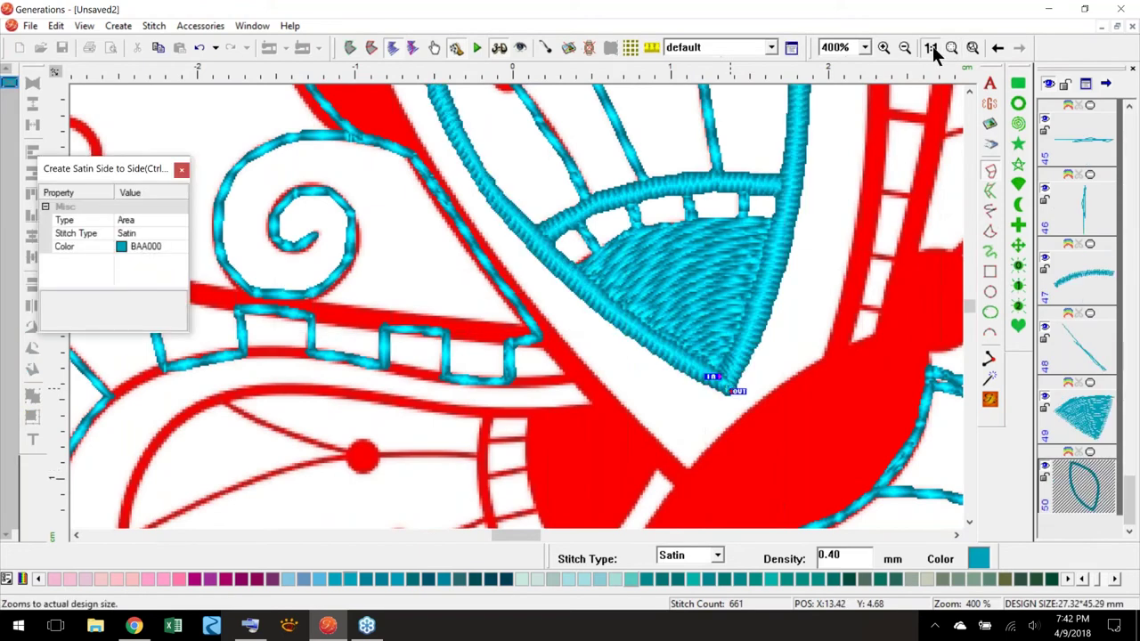
click(950, 48)
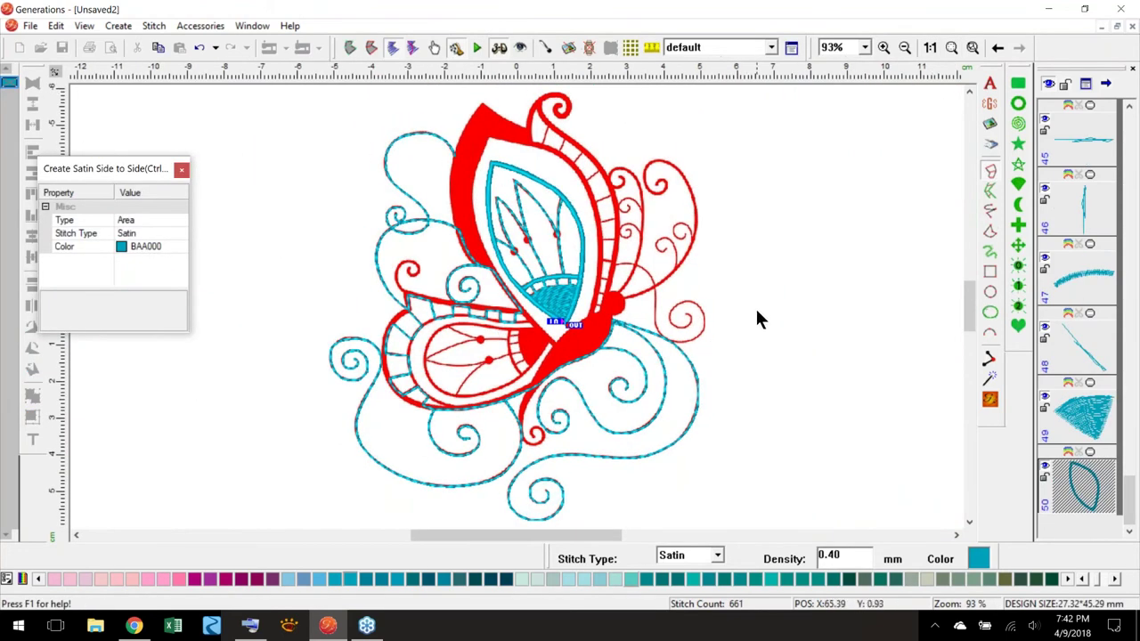
key(Escape)
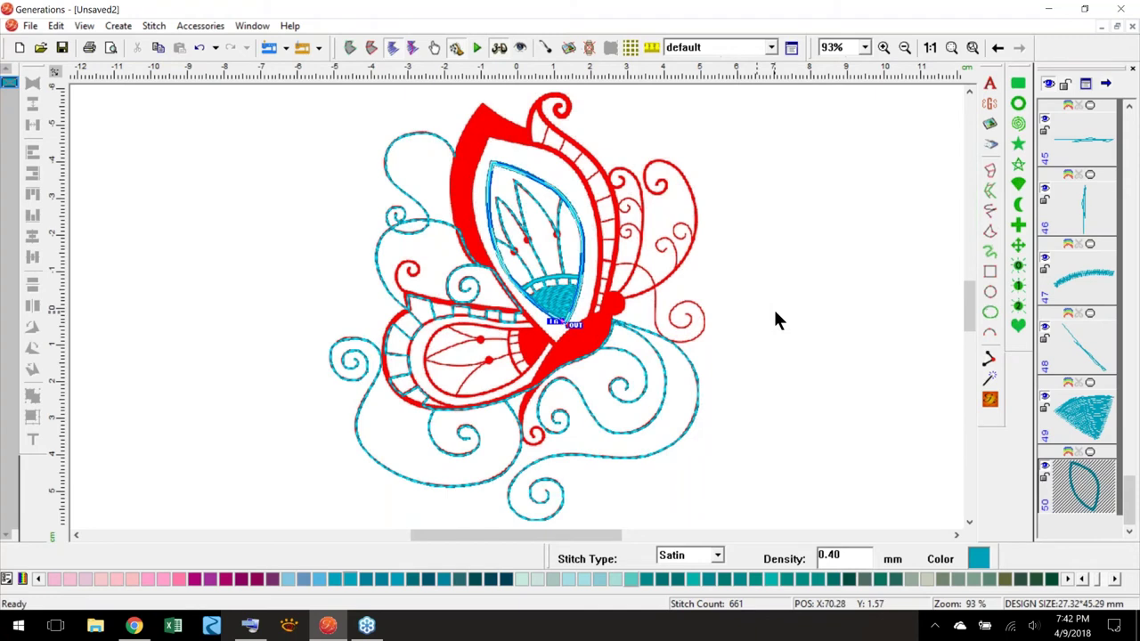
click(766, 332)
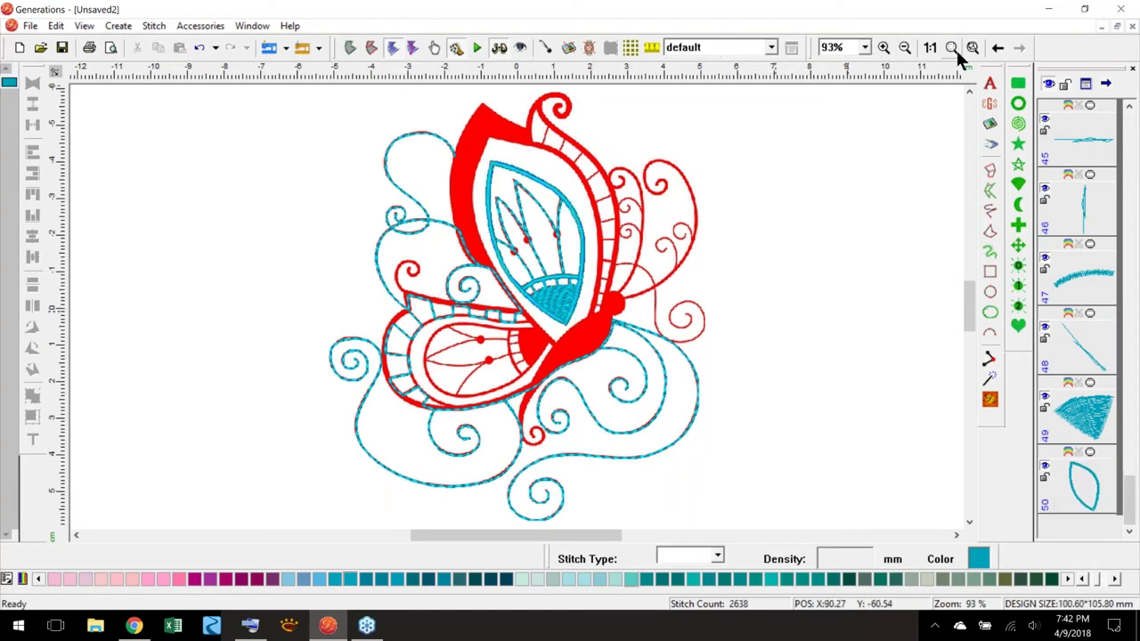
- Set the density of the leaf's satin outline to 0.60 mm and deselect it
click(997, 47)
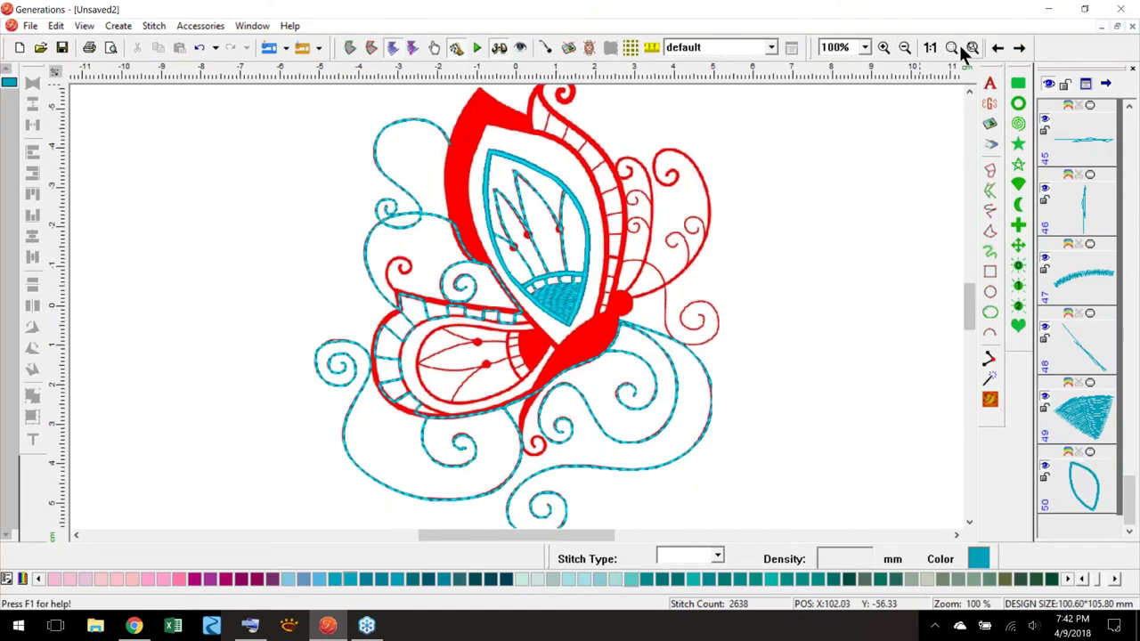
click(863, 47)
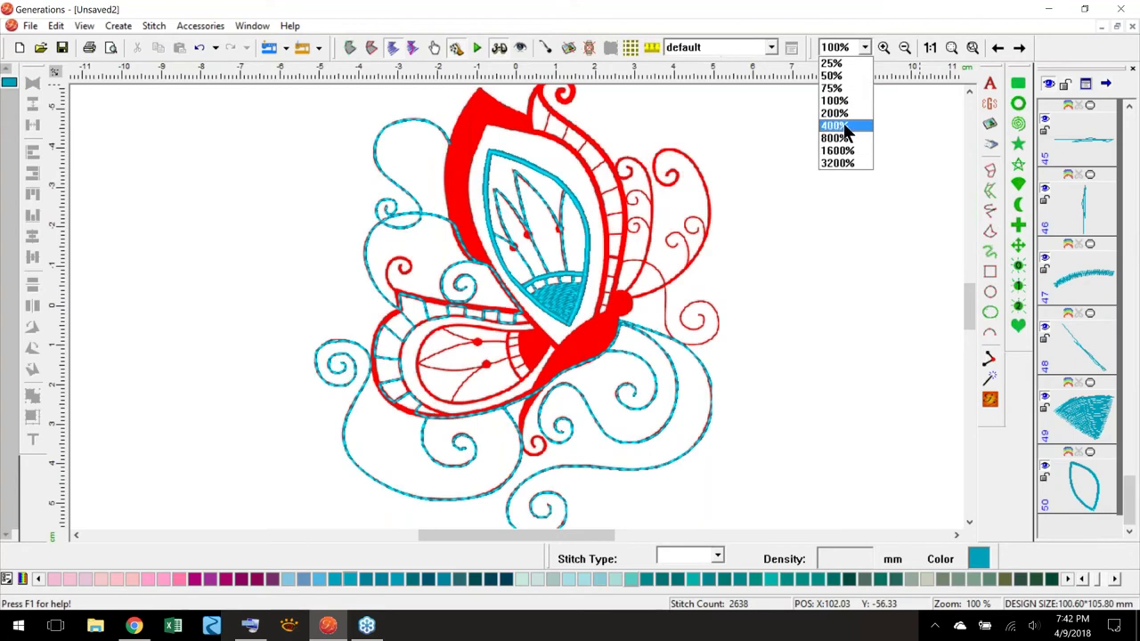
click(837, 125)
click(997, 47)
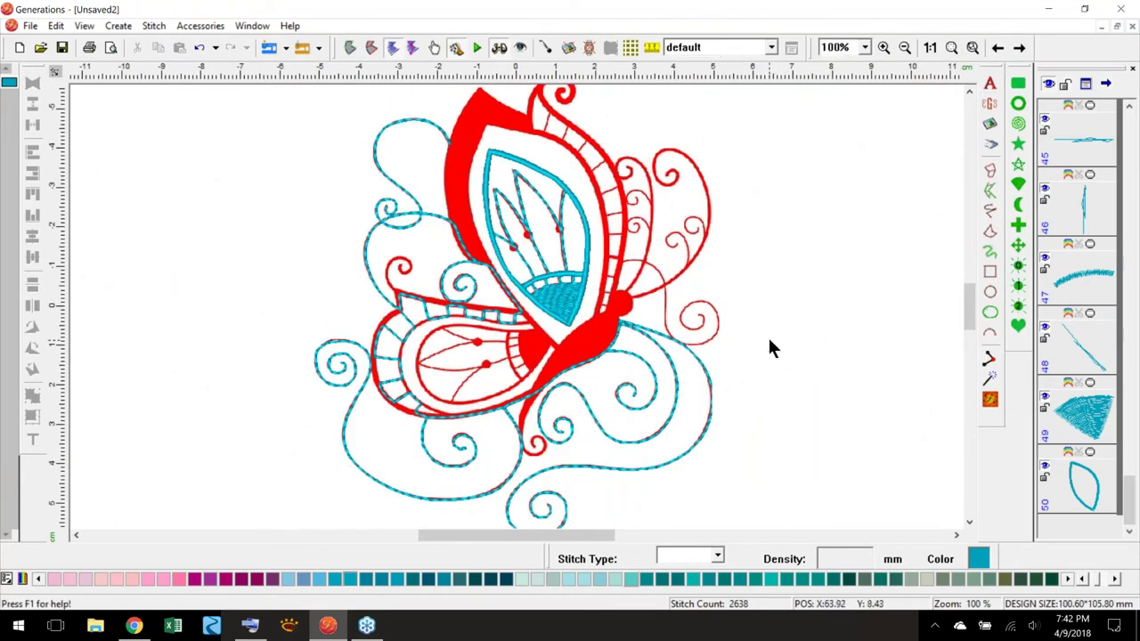
click(592, 249)
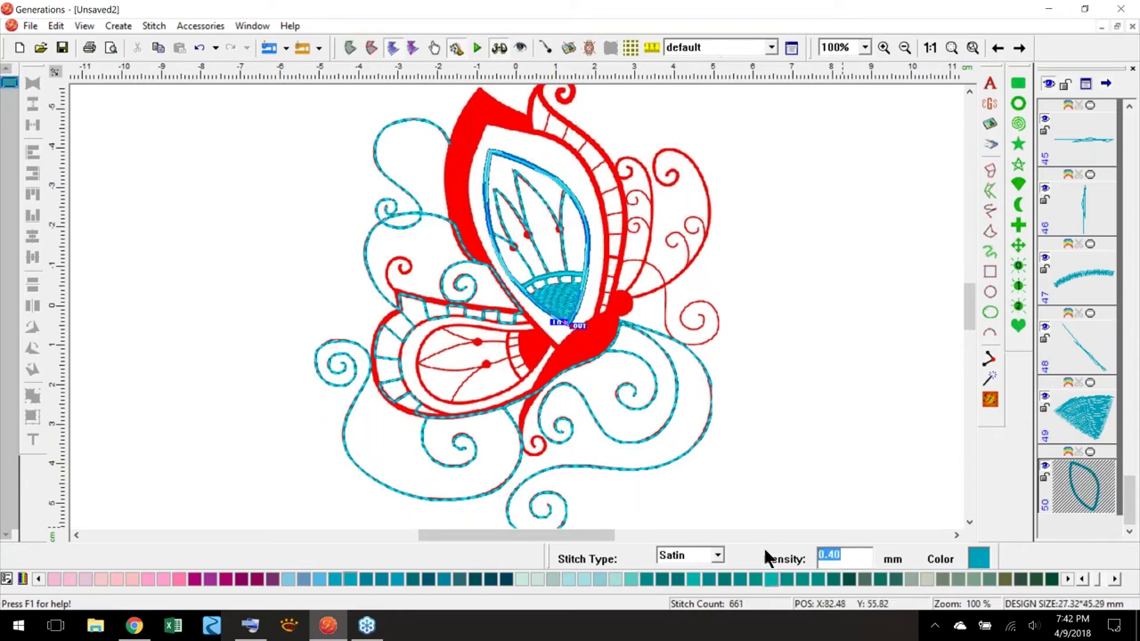
text(0.60)
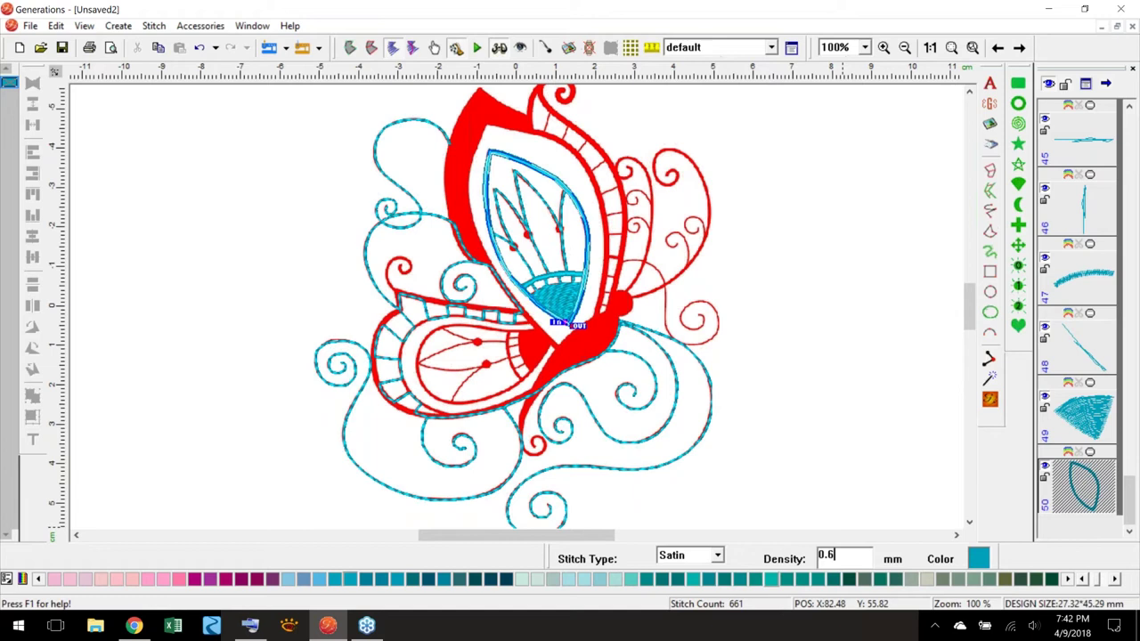
key(Return)
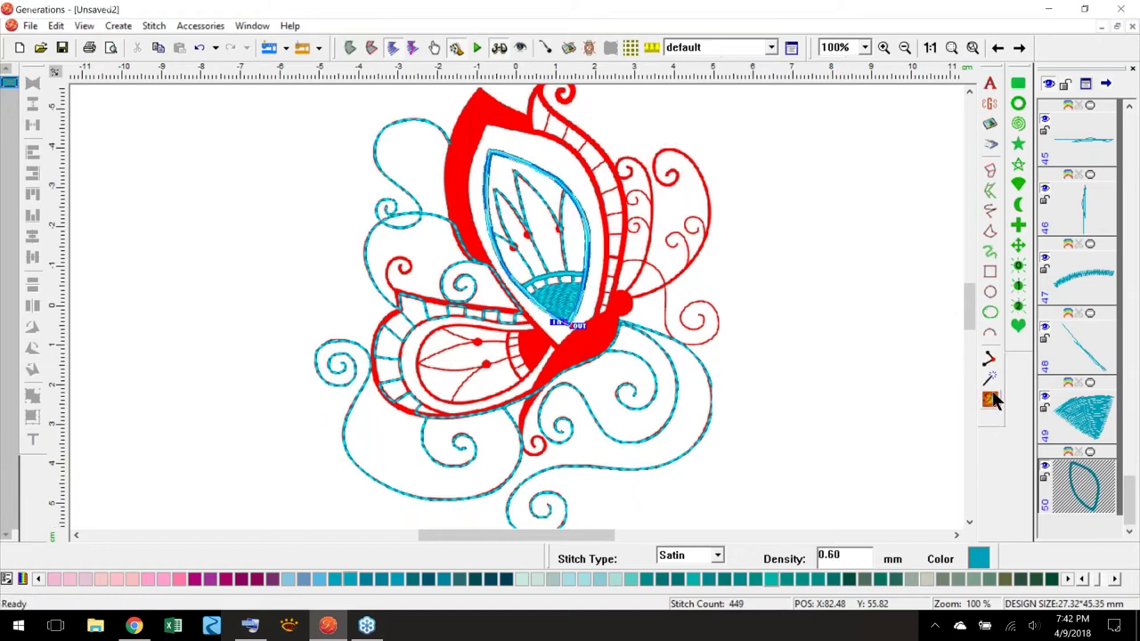
click(765, 283)
- Set the density of the satin border arc above the wedge fill to 0.6 mm and deselect it
click(561, 279)
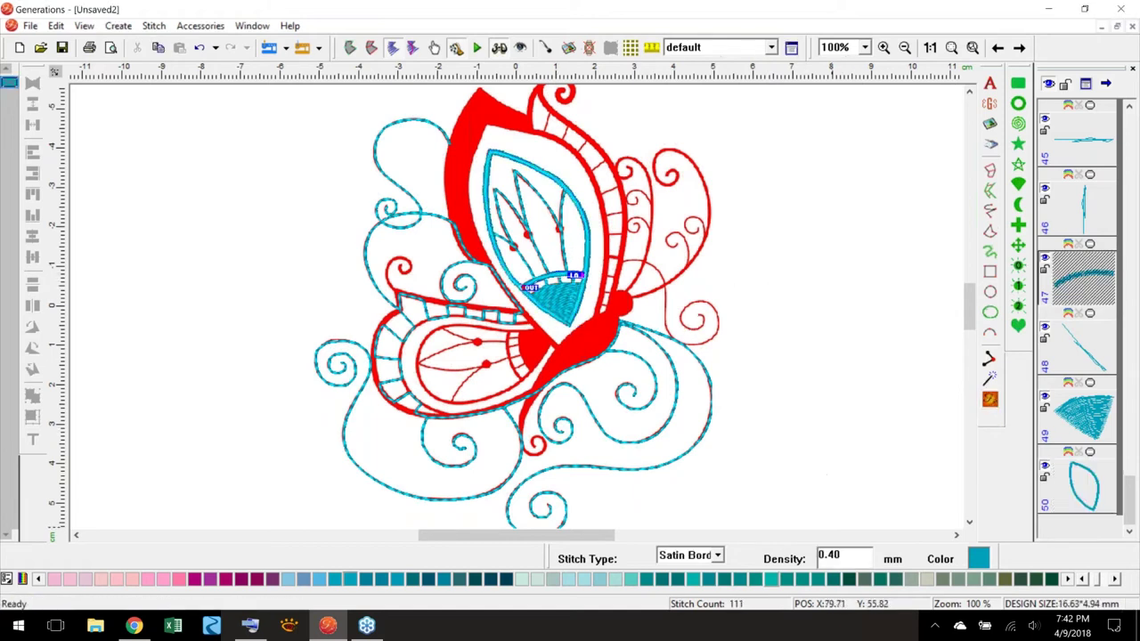
double_click(828, 555)
text(0.6)
click(989, 399)
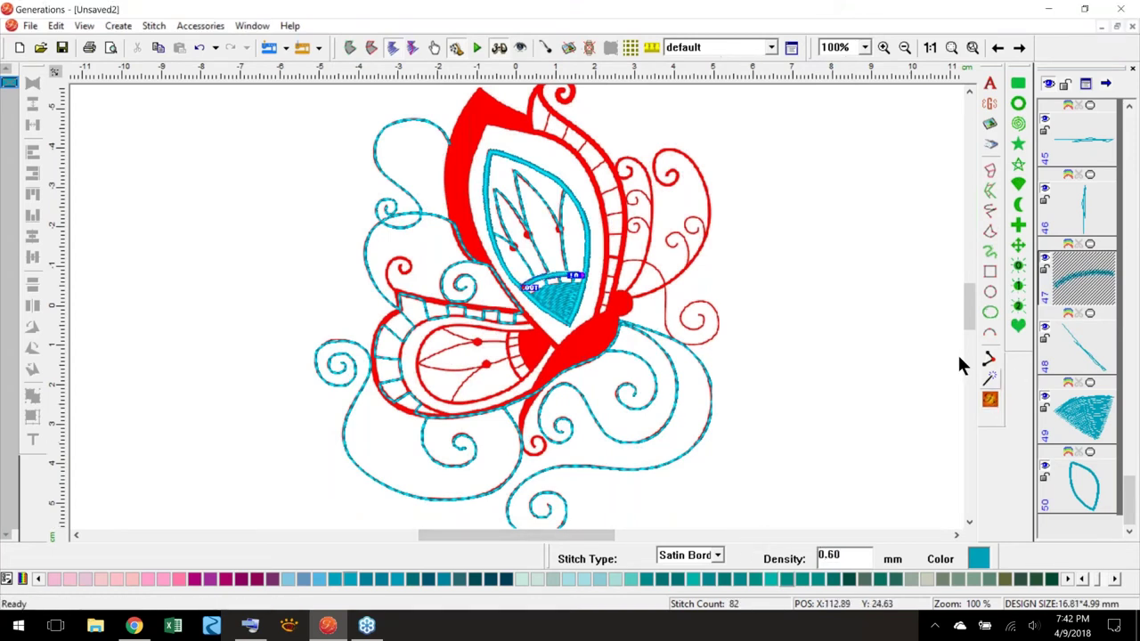
click(755, 280)
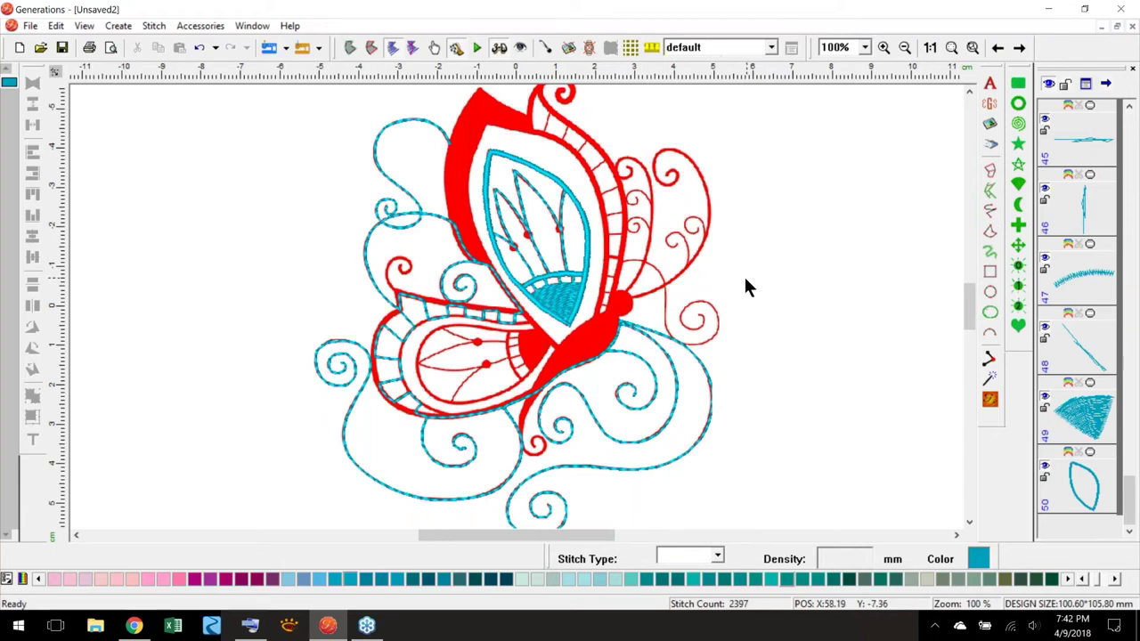
key(super)
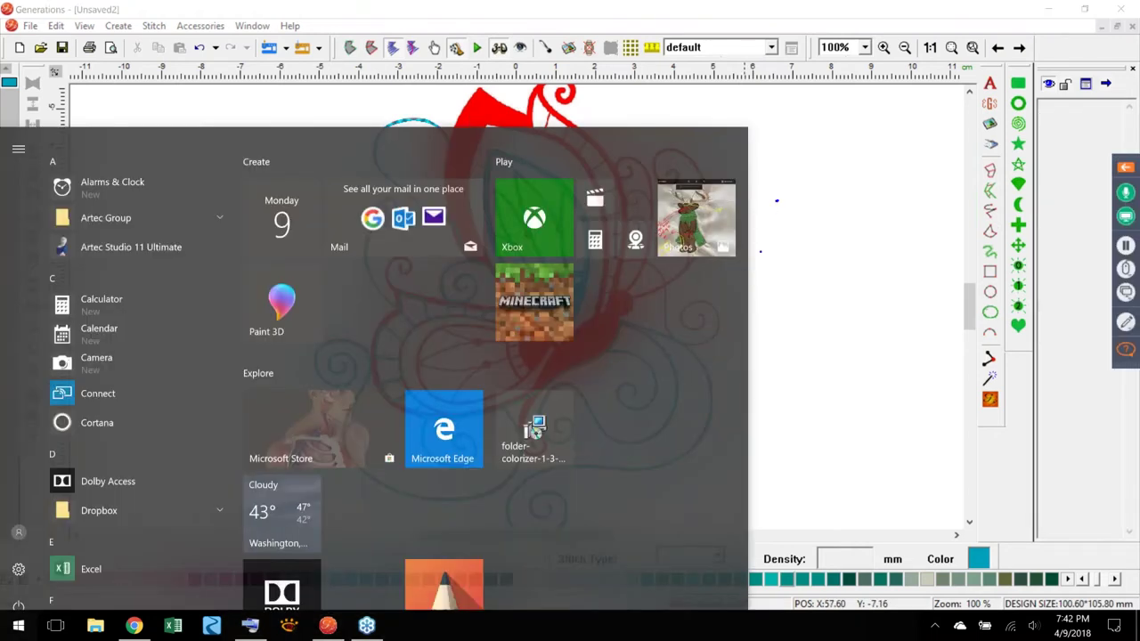
click(762, 222)
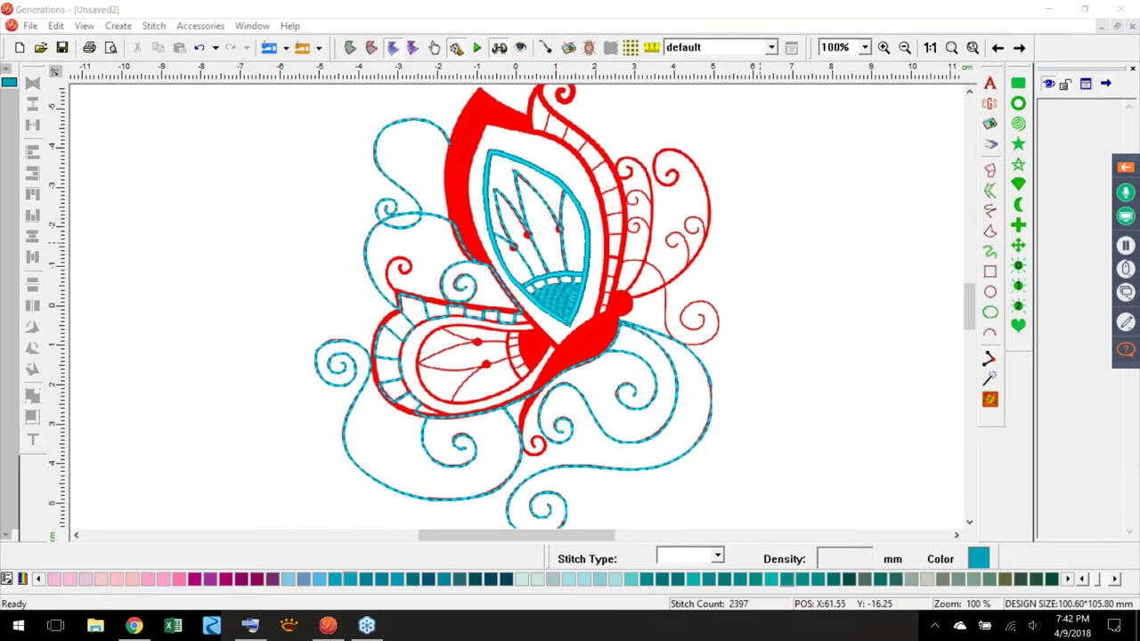
mouse_move(677, 242)
mouse_down()
mouse_move(687, 254)
mouse_move(700, 235)
mouse_up()
mouse_move(665, 290)
mouse_down()
mouse_move(668, 336)
mouse_move(712, 333)
mouse_move(683, 321)
mouse_move(699, 322)
mouse_up()
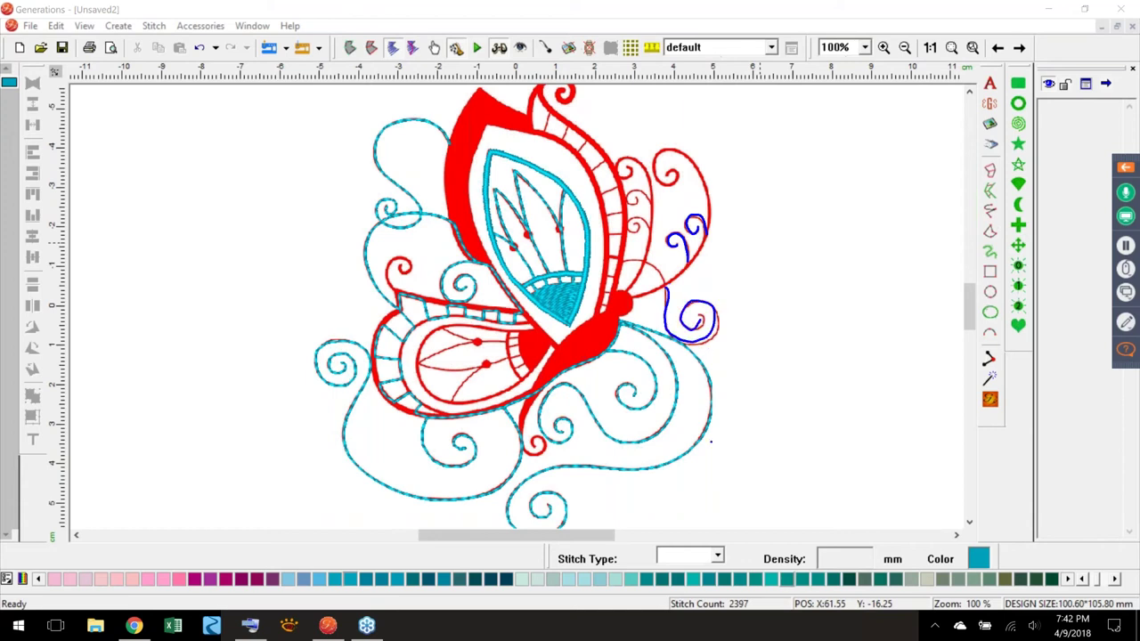
mouse_move(634, 295)
mouse_down()
mouse_move(698, 254)
mouse_move(709, 219)
mouse_move(695, 153)
mouse_move(657, 176)
mouse_move(670, 171)
mouse_up()
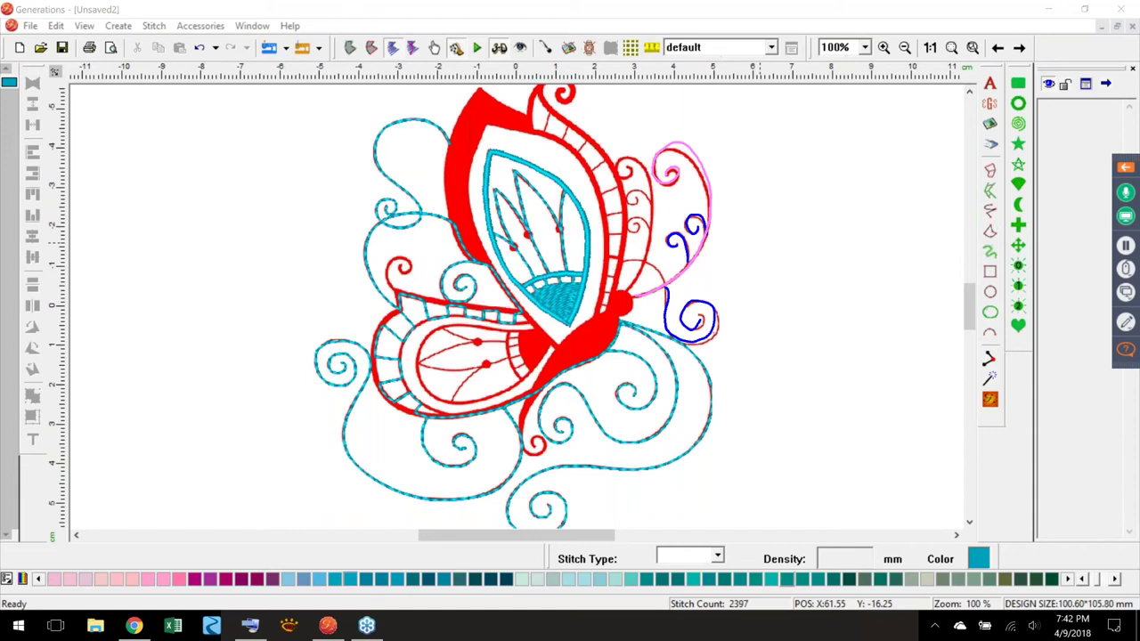
key(Escape)
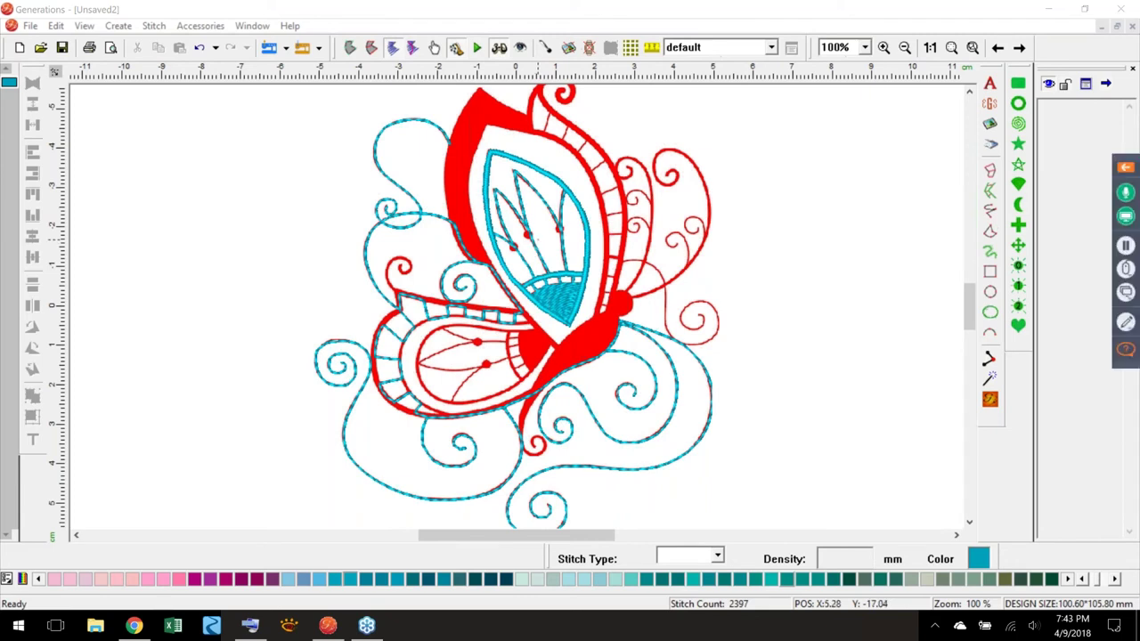
drag(561, 187, 564, 269)
mouse_move(559, 222)
mouse_down()
mouse_move(515, 171)
mouse_move(546, 275)
mouse_up()
mouse_move(524, 223)
mouse_down()
mouse_move(495, 185)
mouse_move(540, 283)
mouse_up()
mouse_move(491, 230)
mouse_down()
mouse_move(520, 248)
mouse_move(798, 147)
mouse_move(837, 151)
mouse_move(837, 169)
mouse_up()
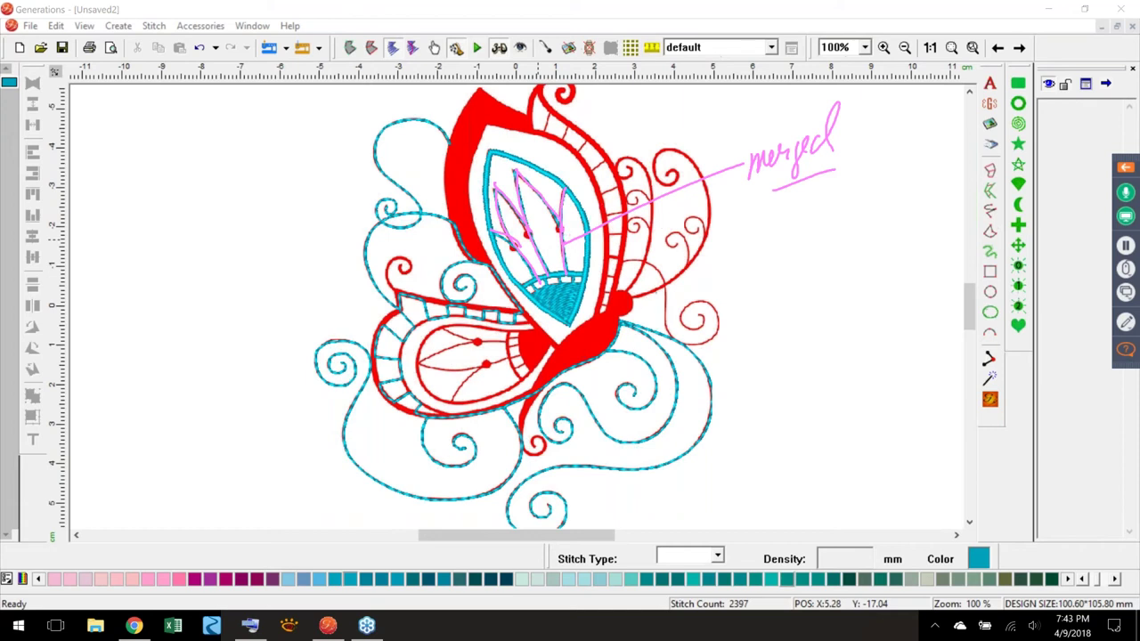
mouse_move(481, 356)
mouse_down()
mouse_move(492, 359)
mouse_move(472, 336)
mouse_move(478, 347)
mouse_move(513, 242)
mouse_move(561, 228)
mouse_up()
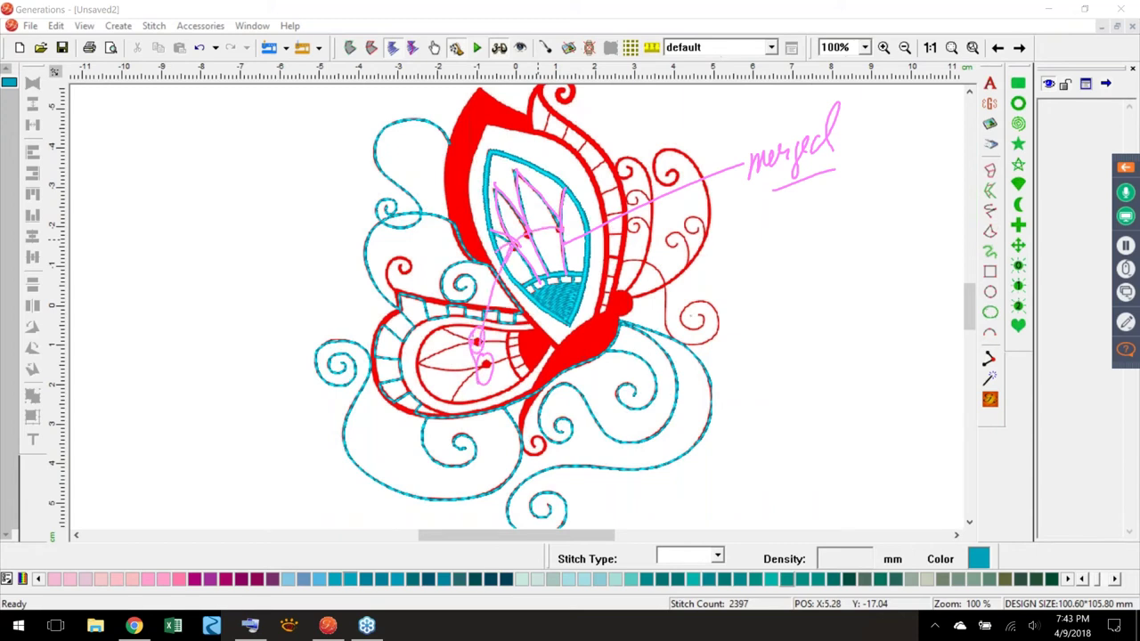
key(Escape)
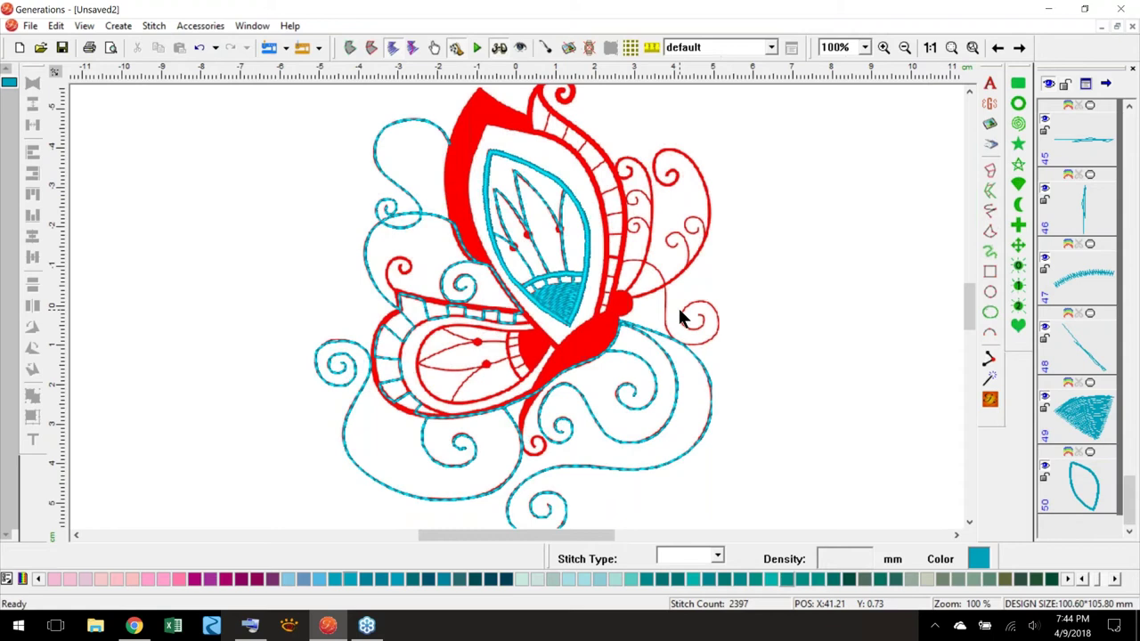
- Cover the rightmost red vein dot inside the leaf with a circle about 2.9 by 2.8 mm and change its stitch type to Satin
click(997, 49)
scroll(969, 301, up, 2)
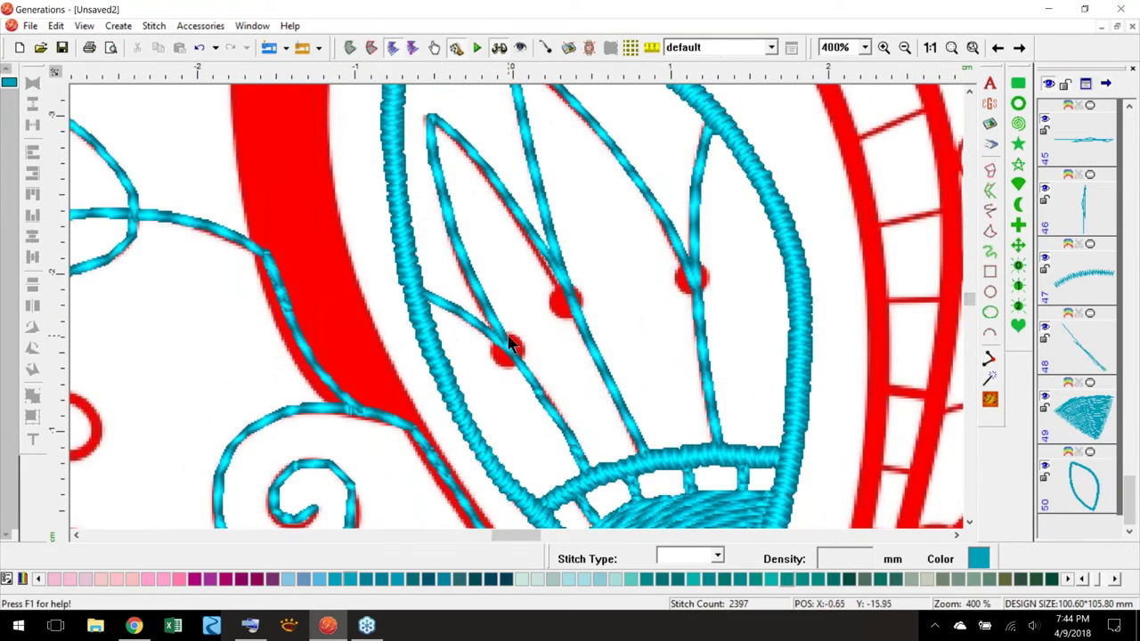
click(989, 292)
drag(674, 262, 713, 294)
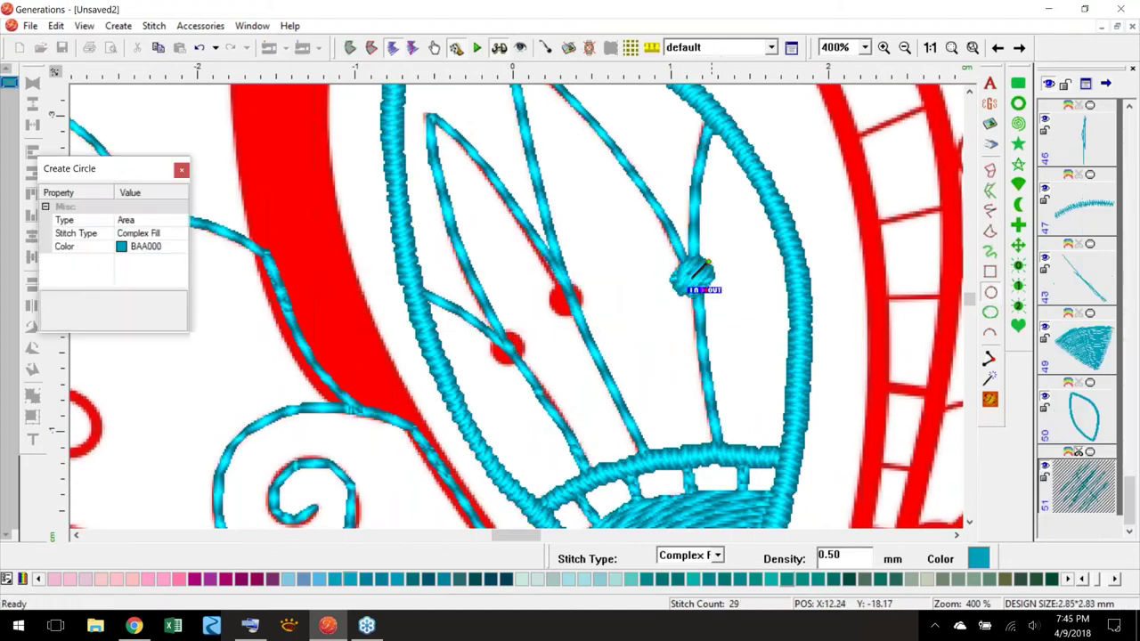
click(717, 555)
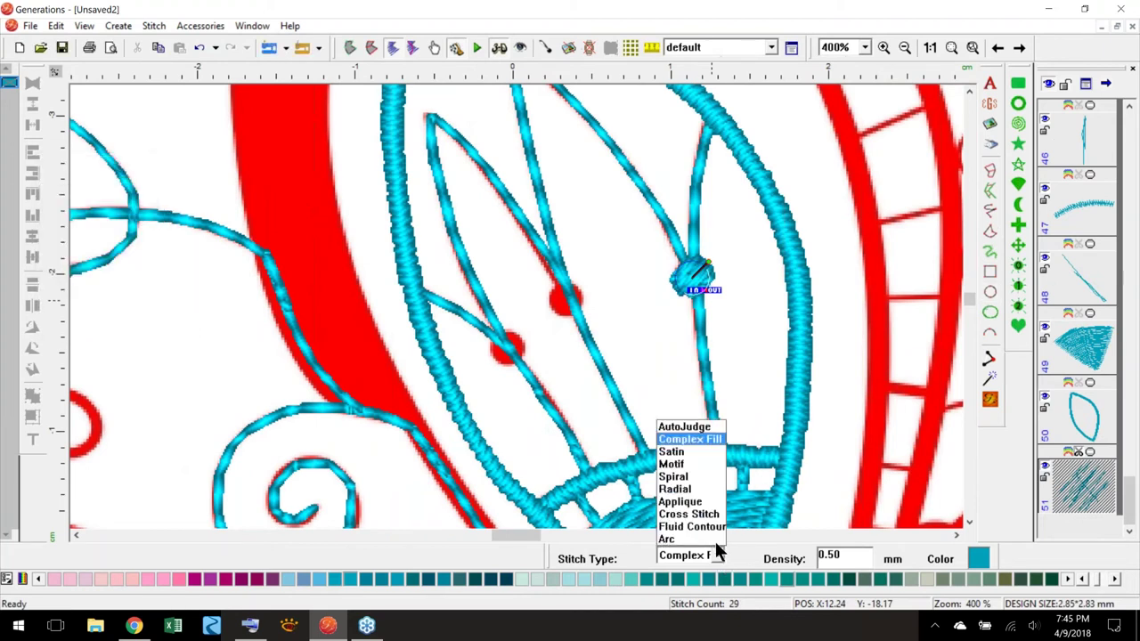
click(683, 453)
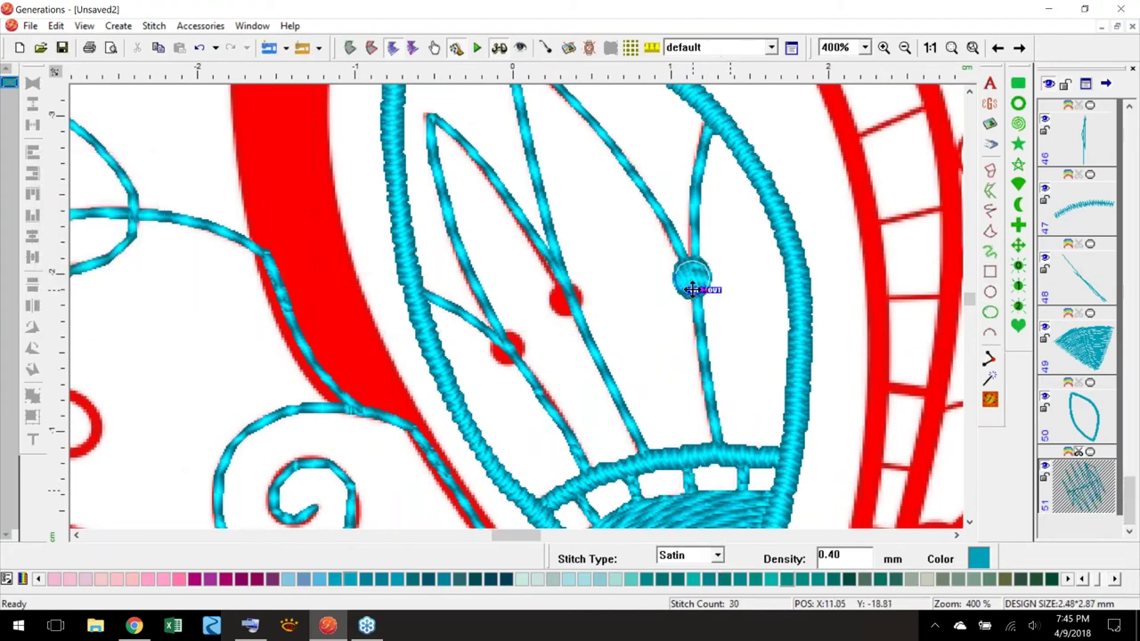
- Try repositioning the satin circle's entry and exit points on the rightmost dot, and undo the last change
mouse_move(668, 290)
mouse_down()
mouse_move(699, 277)
mouse_move(672, 293)
mouse_up()
click(990, 398)
drag(687, 285, 682, 278)
click(994, 402)
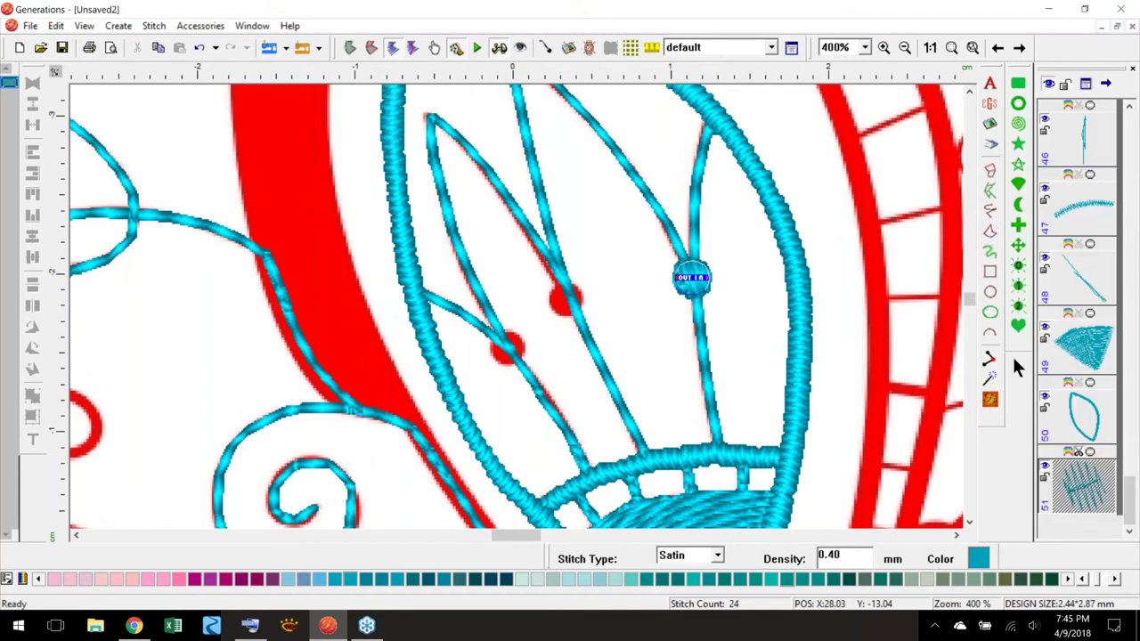
key(ctrl+z)
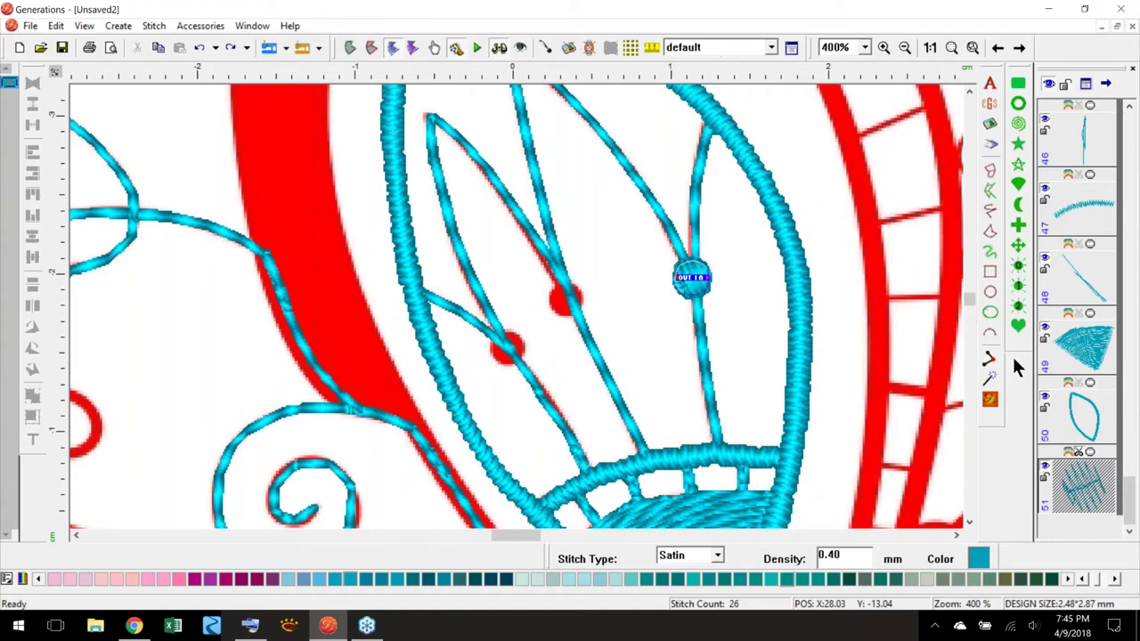
- Delete the satin circle covering the rightmost vein dot inside the leaf
right_click(695, 281)
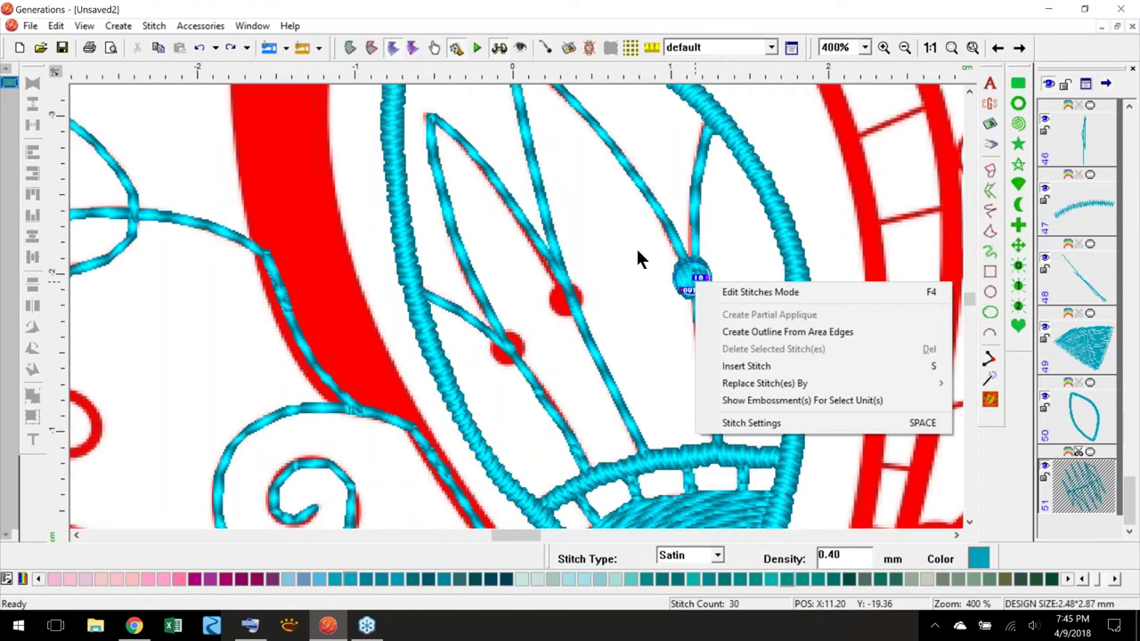
click(722, 227)
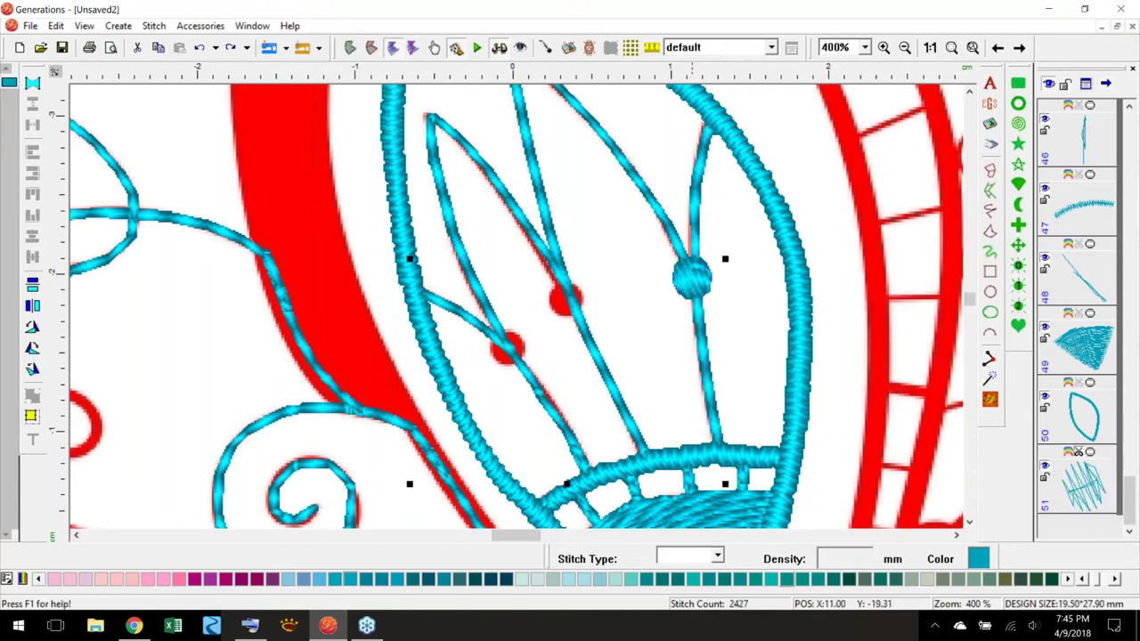
key(Delete)
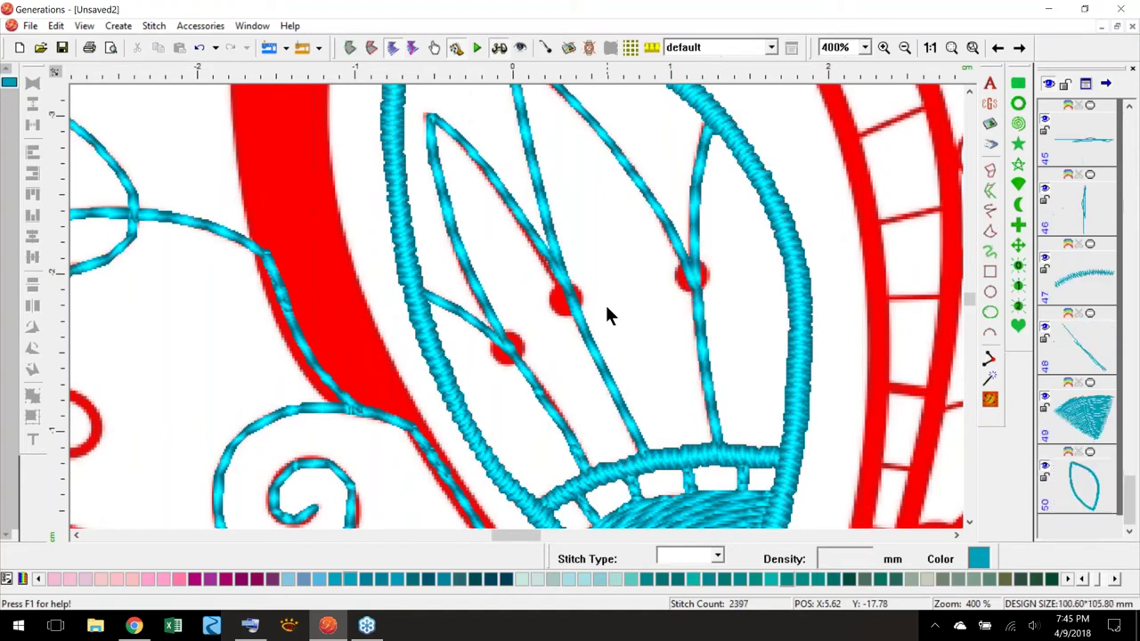
- Try covering the rightmost vein dot with a Satin Side to Side shape about 2.9 by 2.1 mm
click(989, 169)
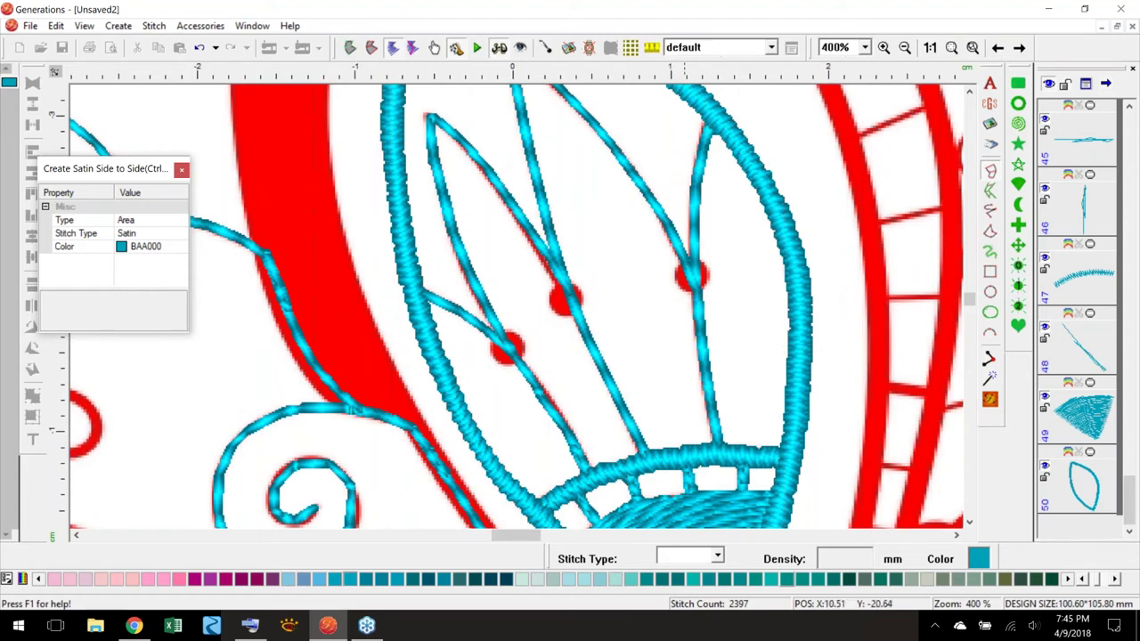
click(688, 265)
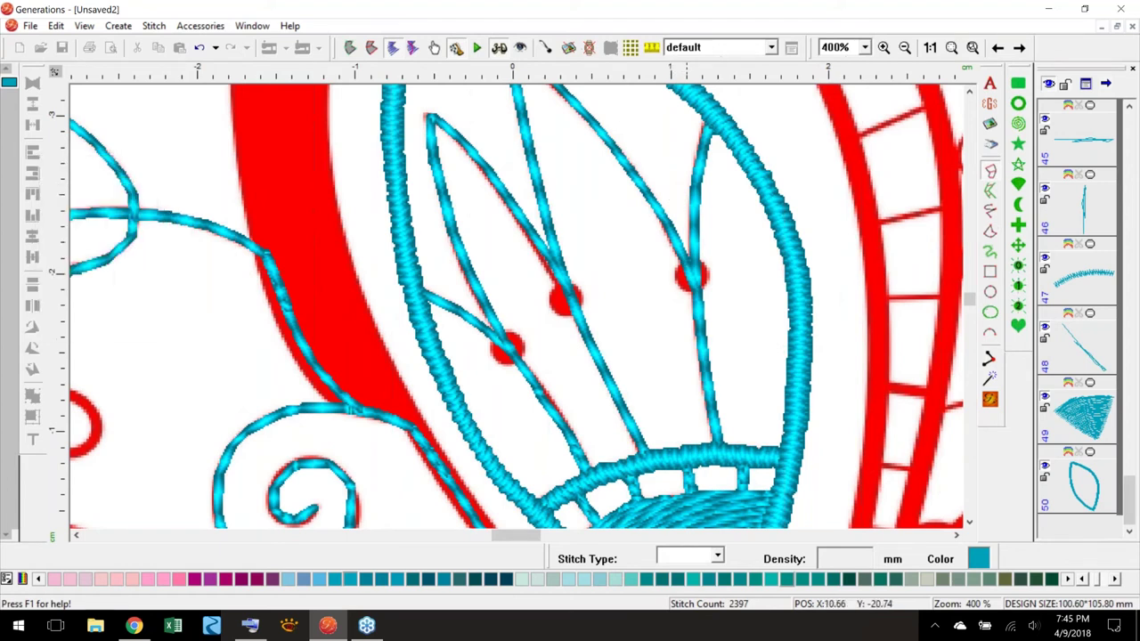
click(681, 274)
click(707, 268)
click(683, 286)
click(708, 282)
click(693, 290)
key(Return)
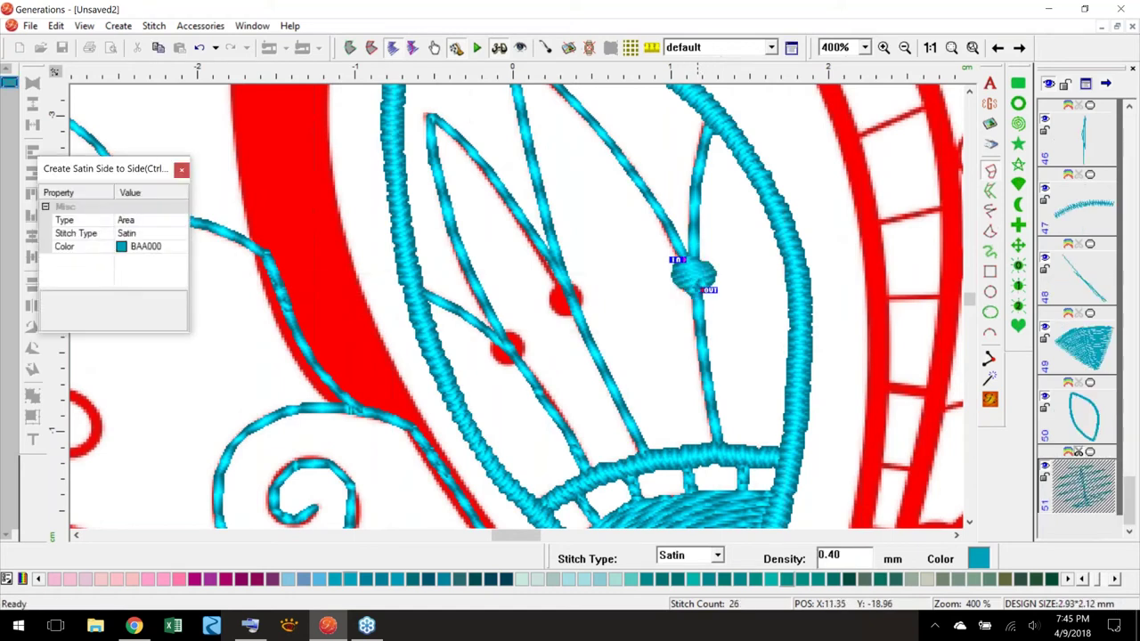
- Try repositioning the entry and exit points of the side-to-side satin, and delete the shape
key(Escape)
mouse_move(708, 290)
mouse_down()
mouse_move(696, 290)
mouse_move(682, 256)
mouse_up()
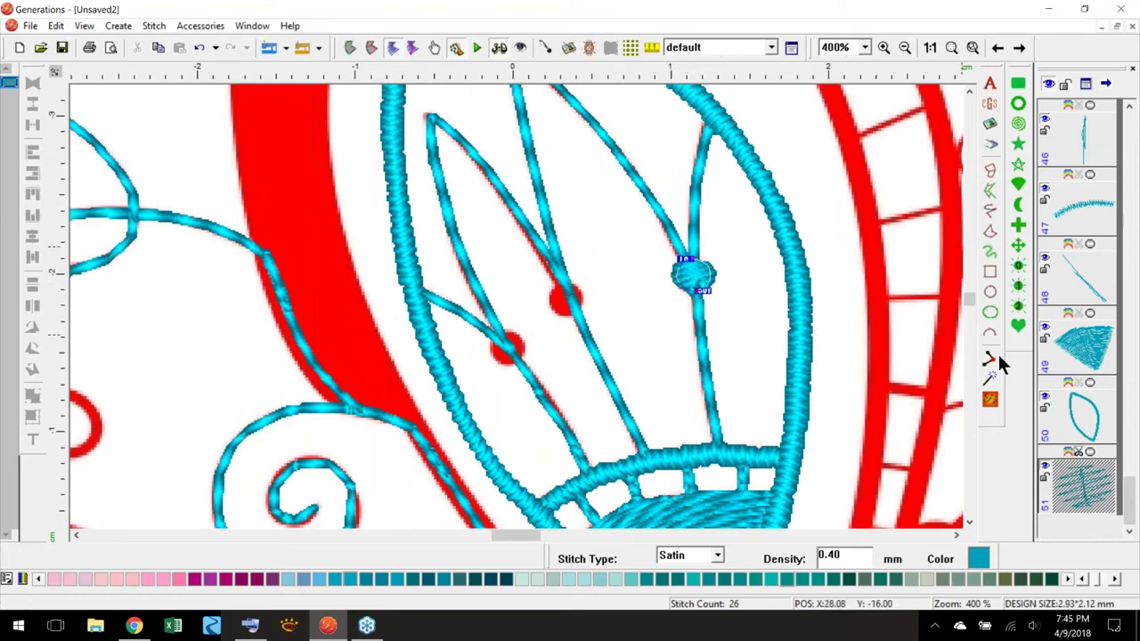
click(989, 399)
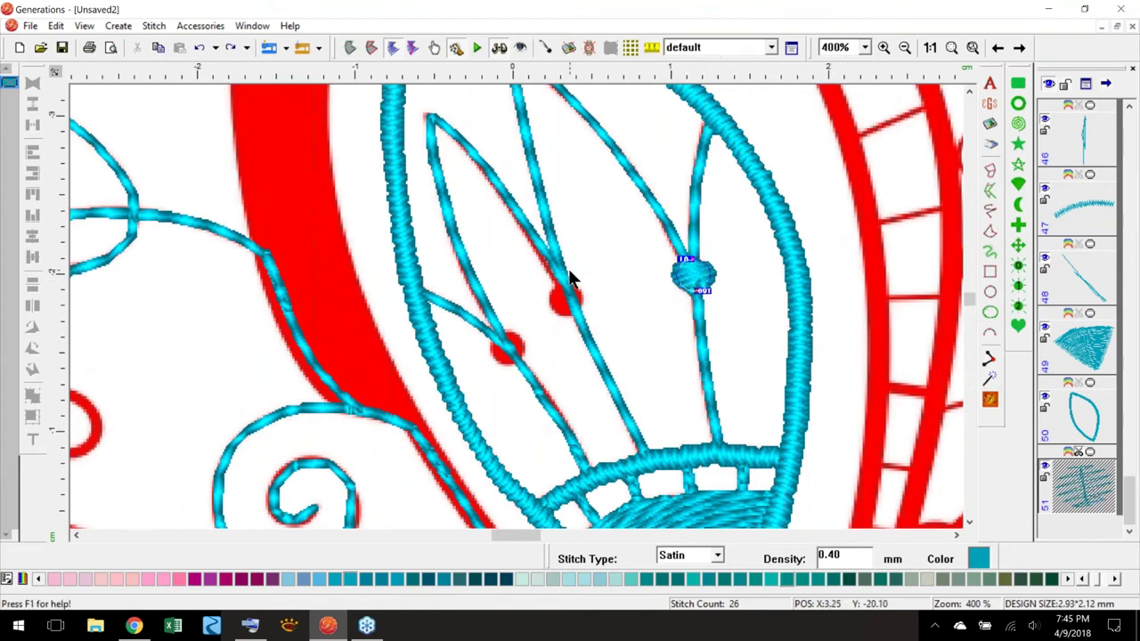
key(Delete)
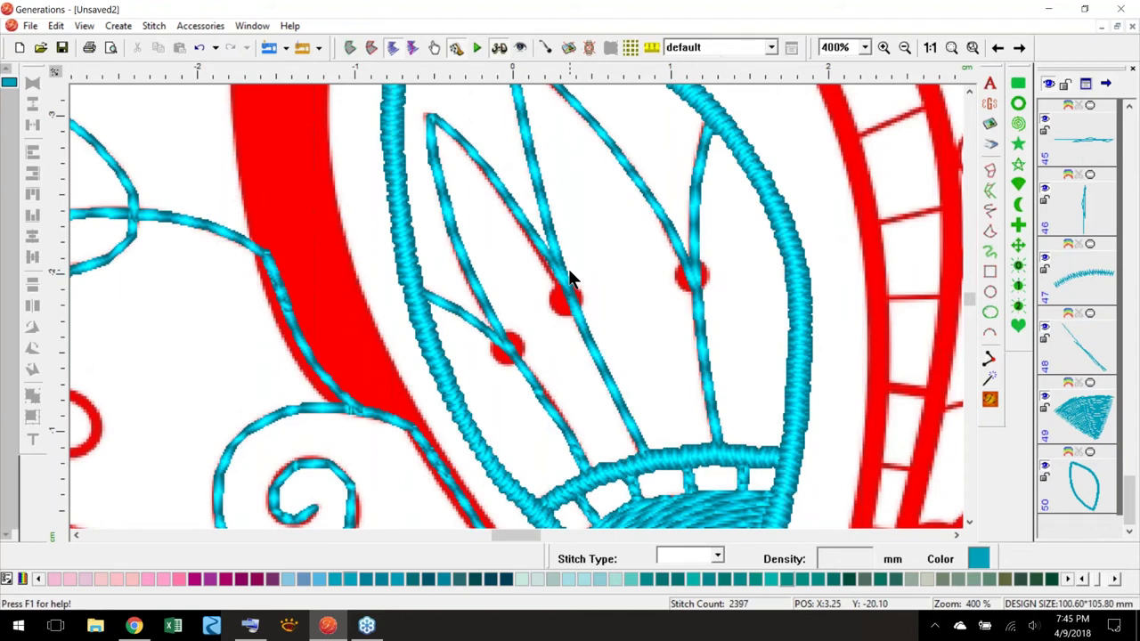
- Insert the motif file FRknot.mtf from the Motif folder into the design
click(153, 25)
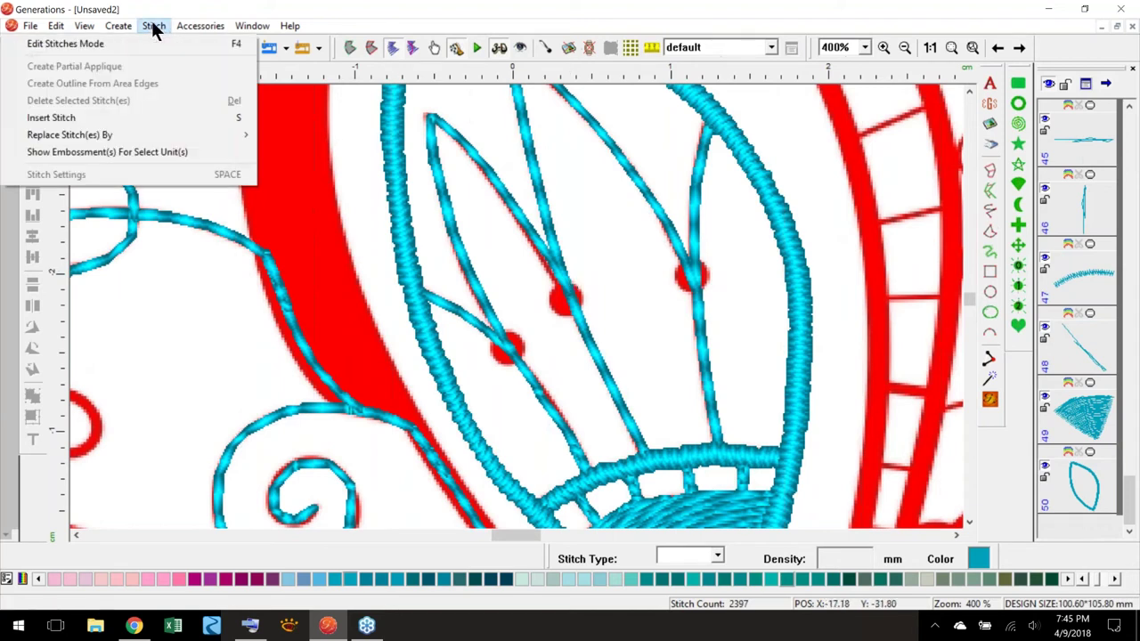
mouse_move(207, 27)
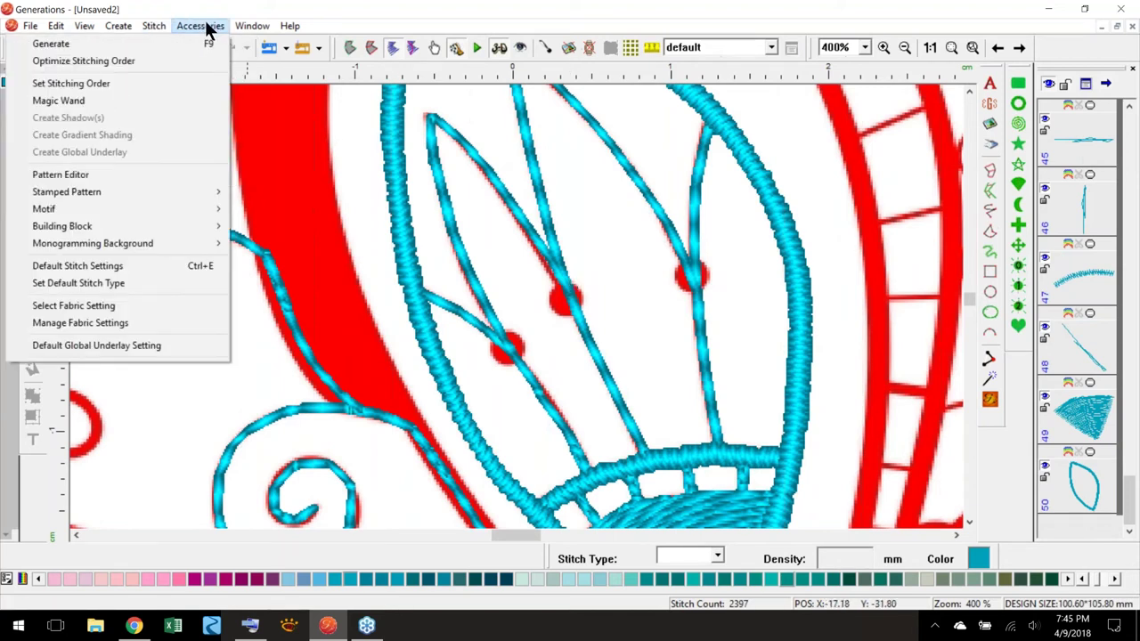
mouse_move(191, 201)
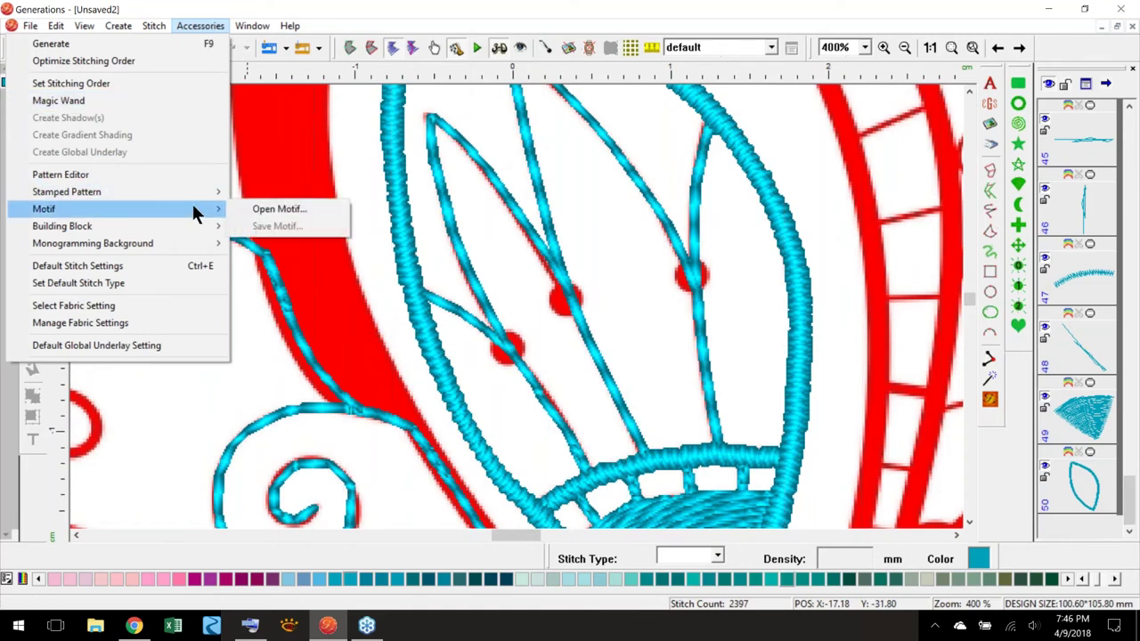
click(324, 210)
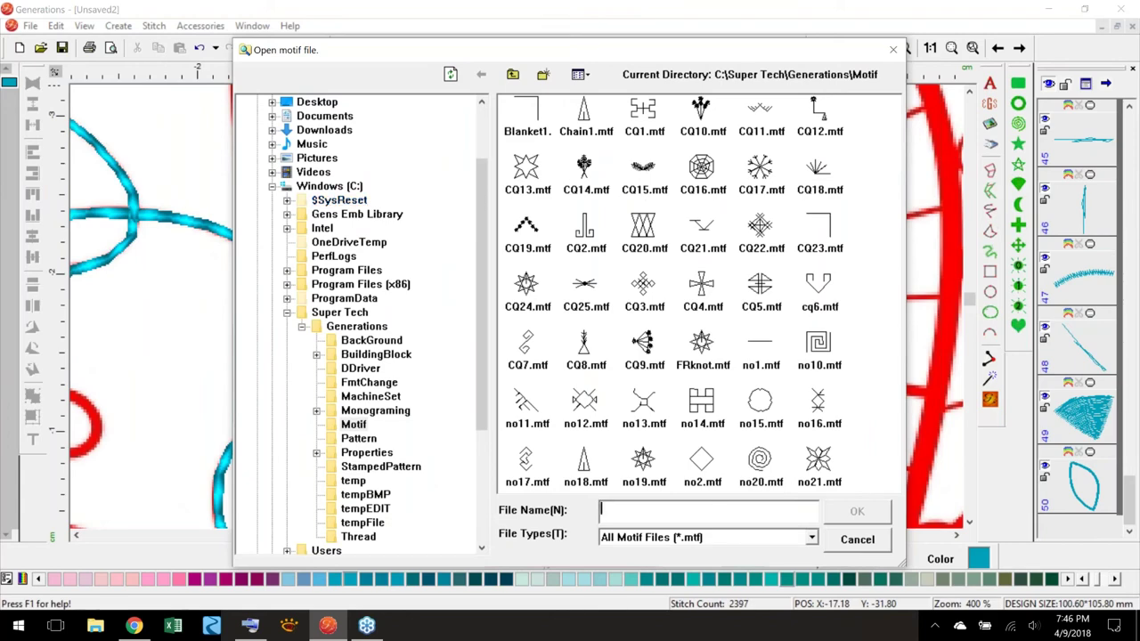
drag(762, 51, 537, 35)
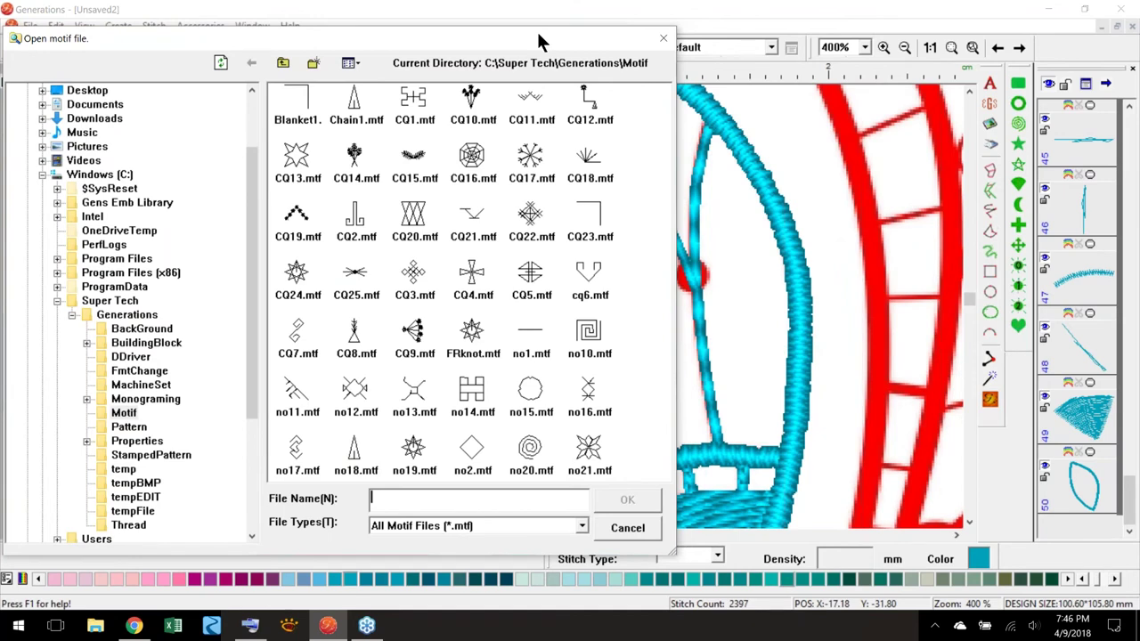
double_click(470, 329)
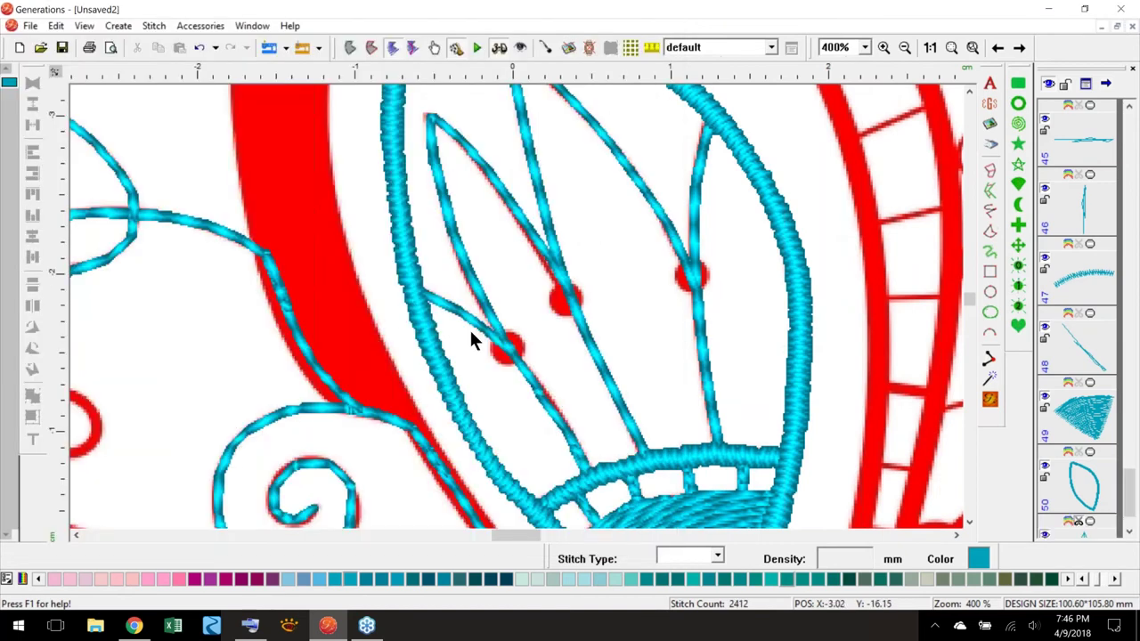
- Move the inserted knot motif from the upper curl into the leaf, close to the rightmost vein dot
click(930, 45)
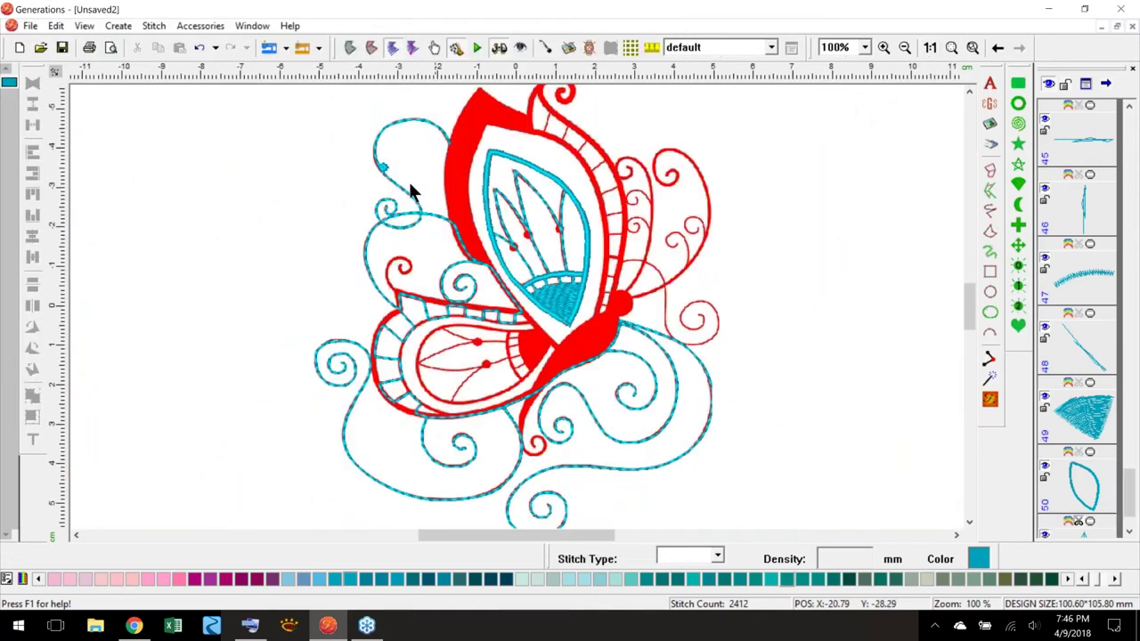
drag(392, 171, 575, 244)
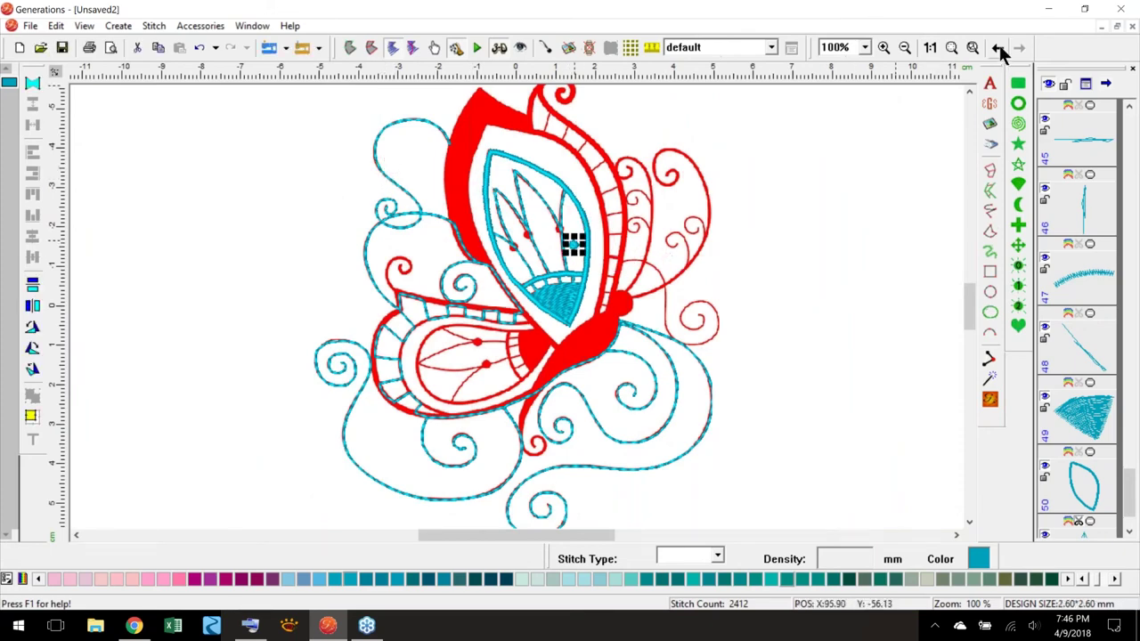
click(972, 47)
scroll(973, 303, up, 1)
scroll(970, 296, up, 2)
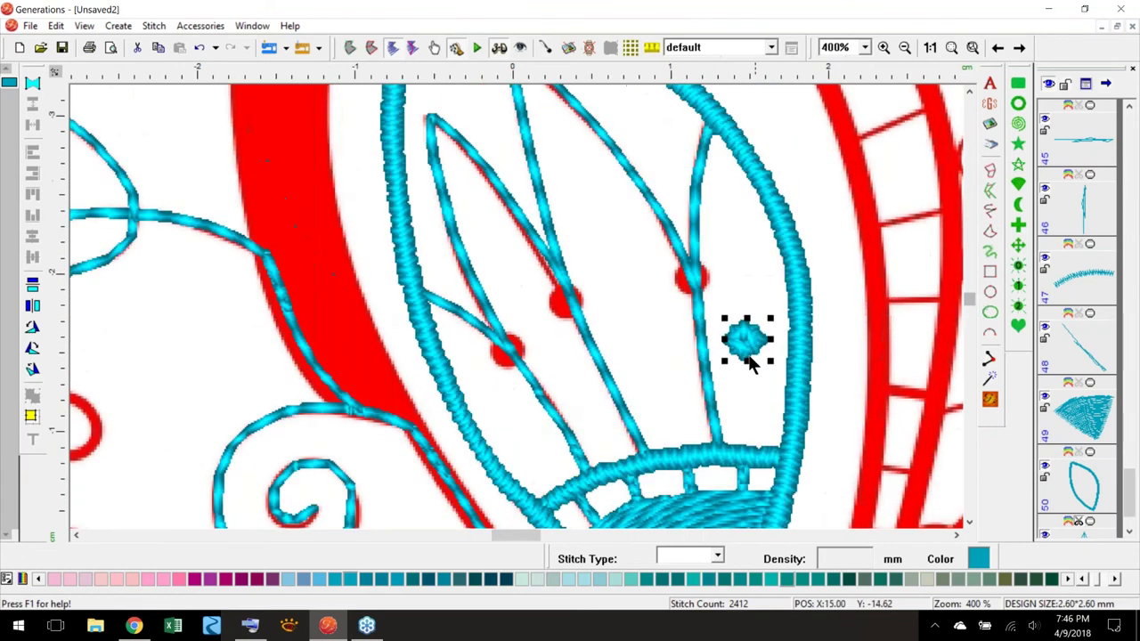
- Enlarge the knot motif to about 3.3 by 3.3 mm, including locked objects, and position it over the rightmost vein dot
click(774, 312)
click(571, 343)
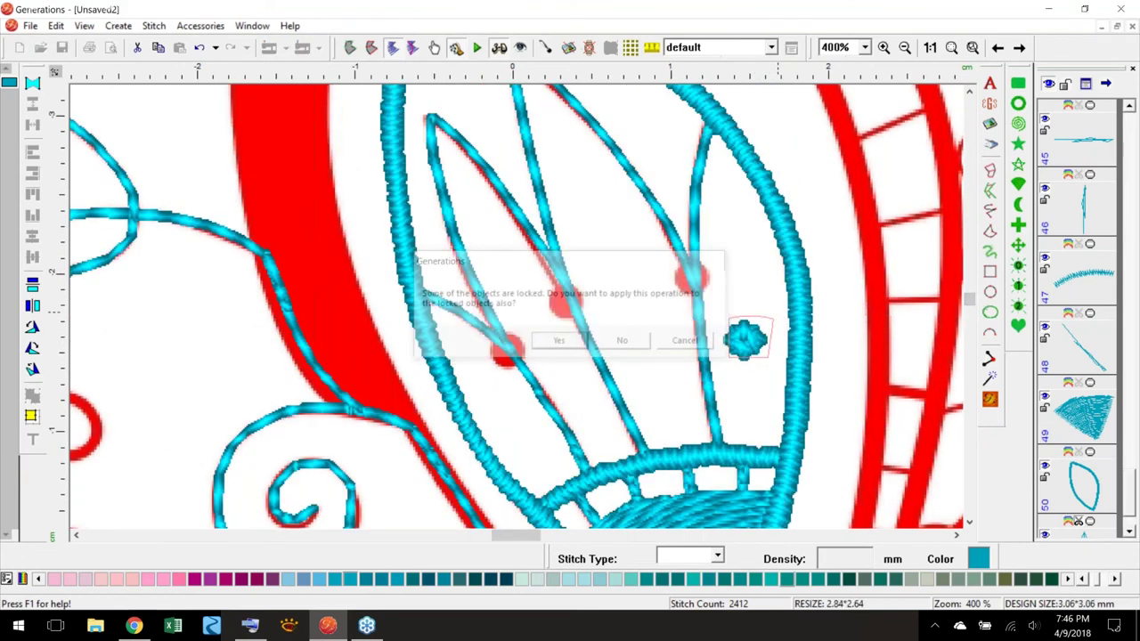
drag(750, 337, 692, 274)
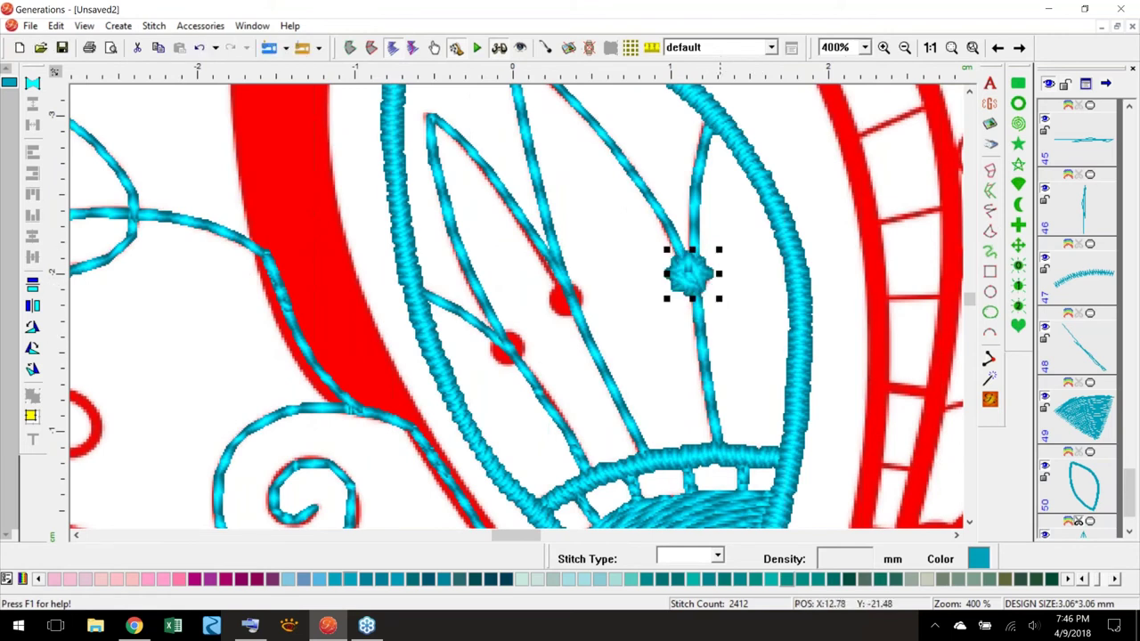
click(719, 251)
click(559, 341)
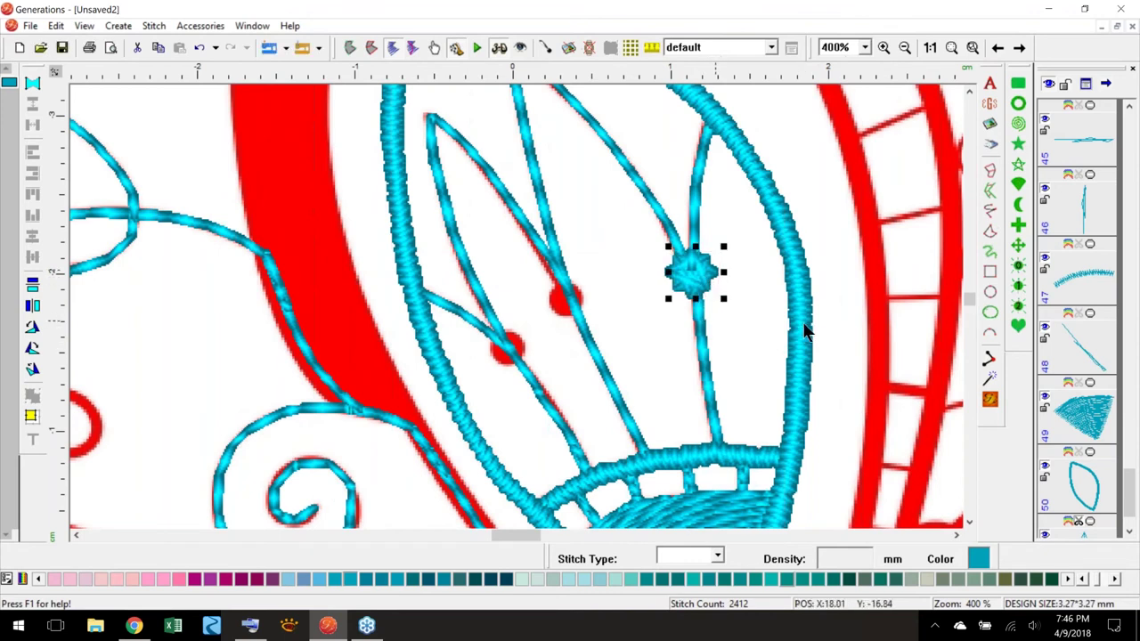
- Paste two copies of the knot motif, place them over the middle and leftmost vein dots, and deselect
click(178, 50)
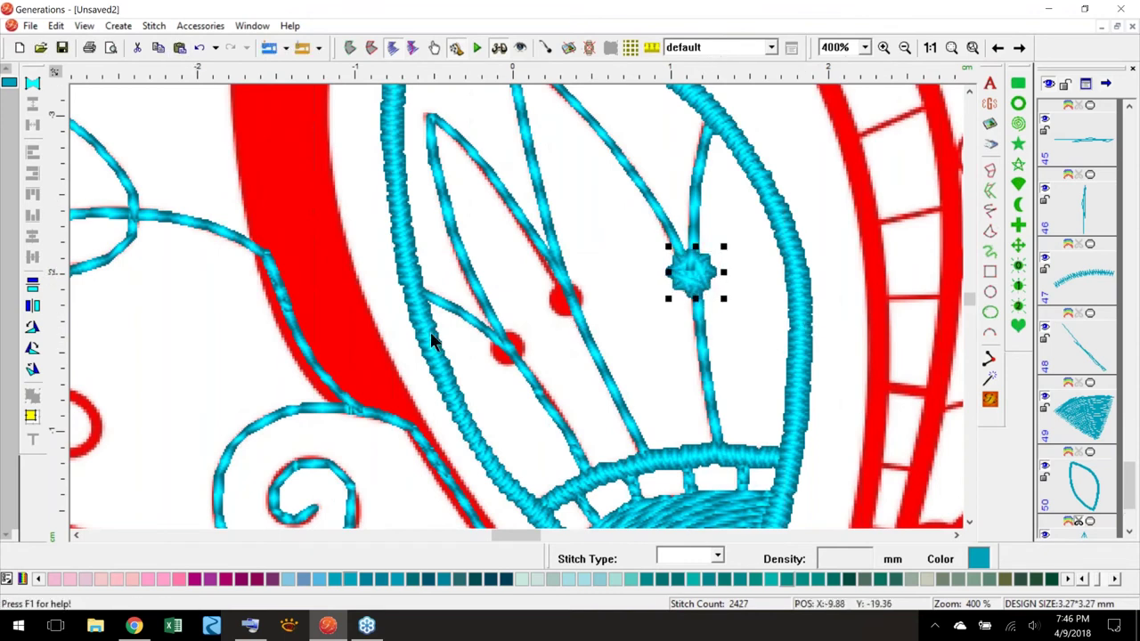
drag(693, 272, 570, 298)
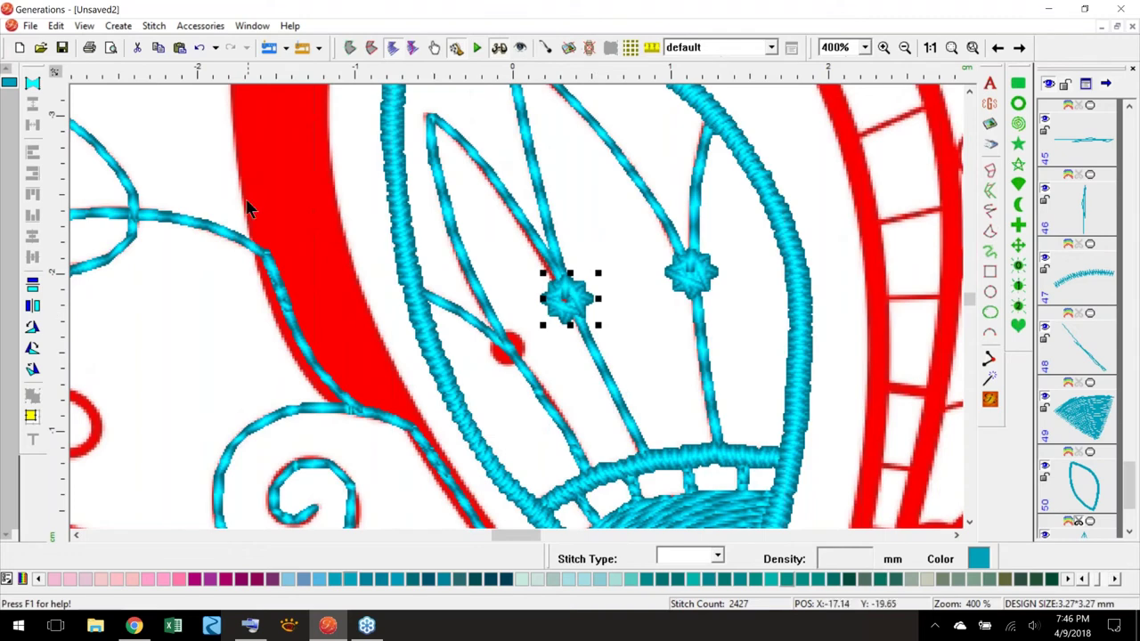
click(177, 49)
drag(577, 322, 515, 370)
mouse_move(970, 302)
mouse_down()
mouse_move(969, 313)
mouse_move(972, 295)
mouse_up()
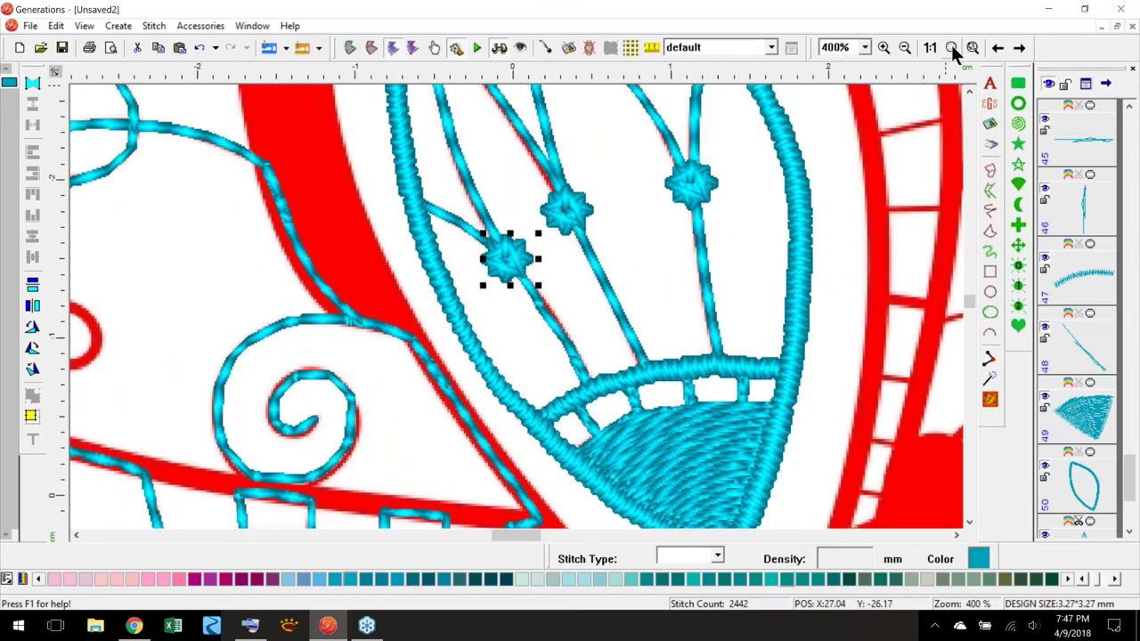
click(951, 47)
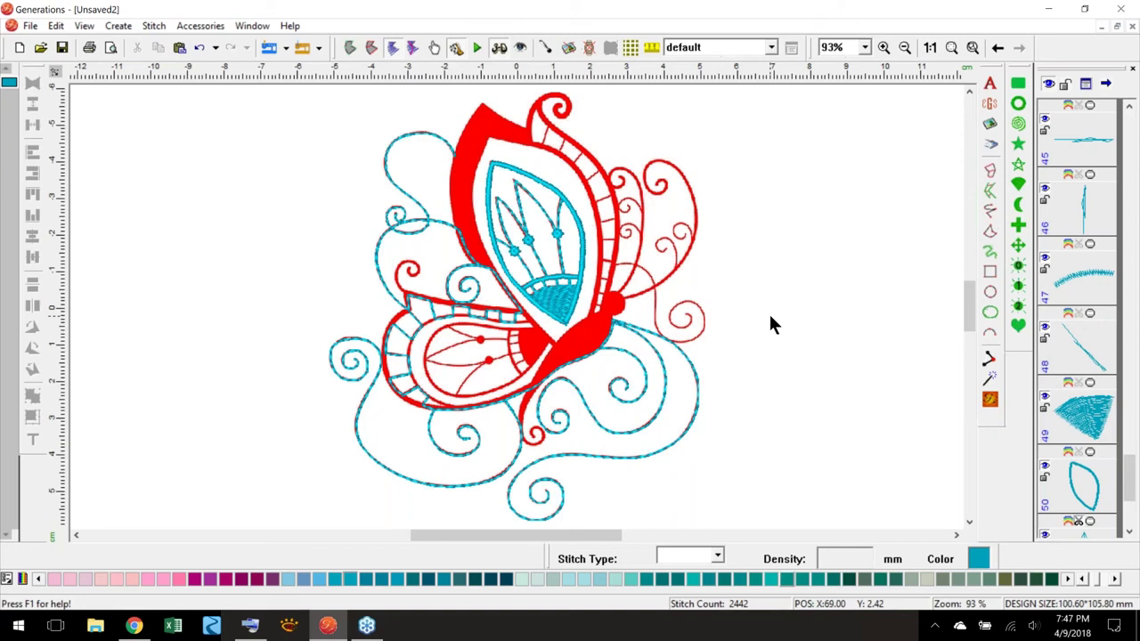
click(997, 49)
click(864, 48)
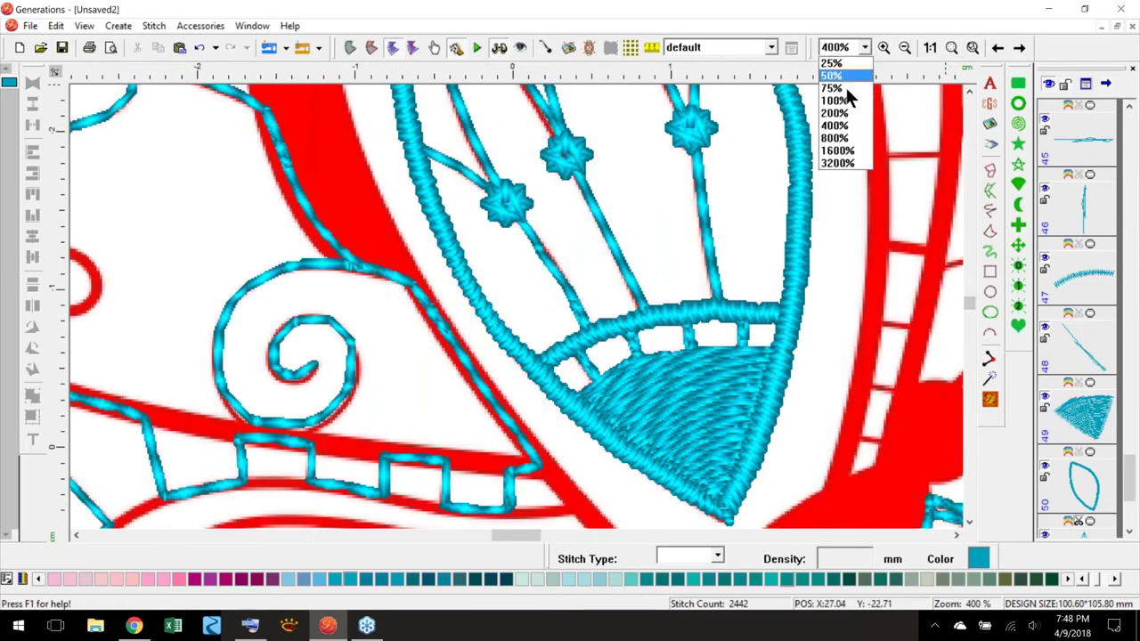
click(844, 109)
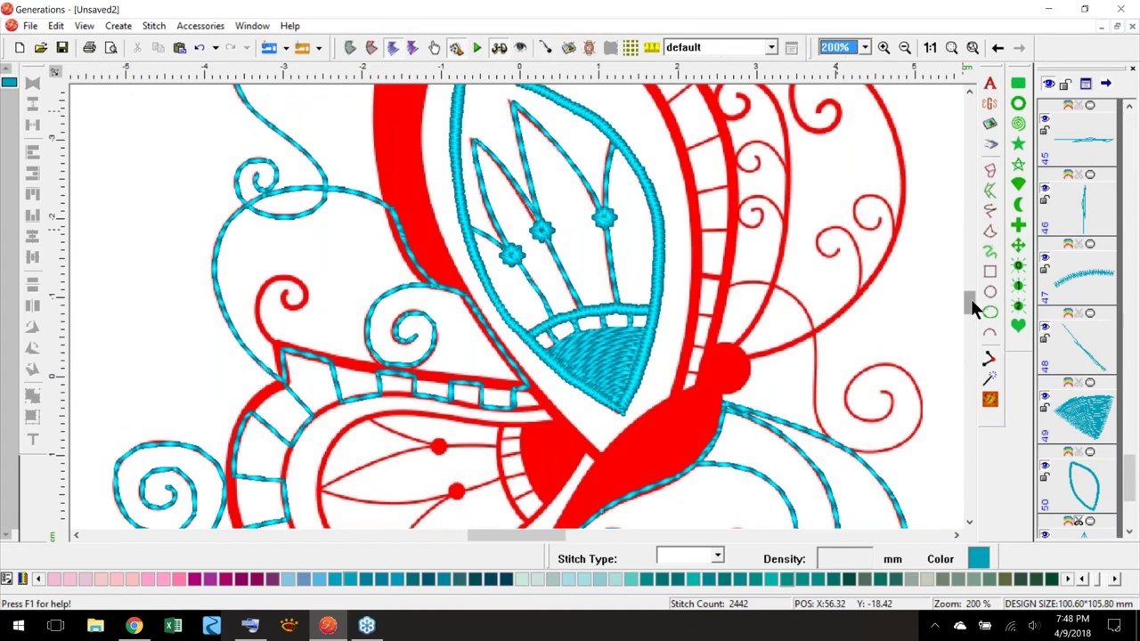
scroll(970, 296, up, 3)
click(990, 211)
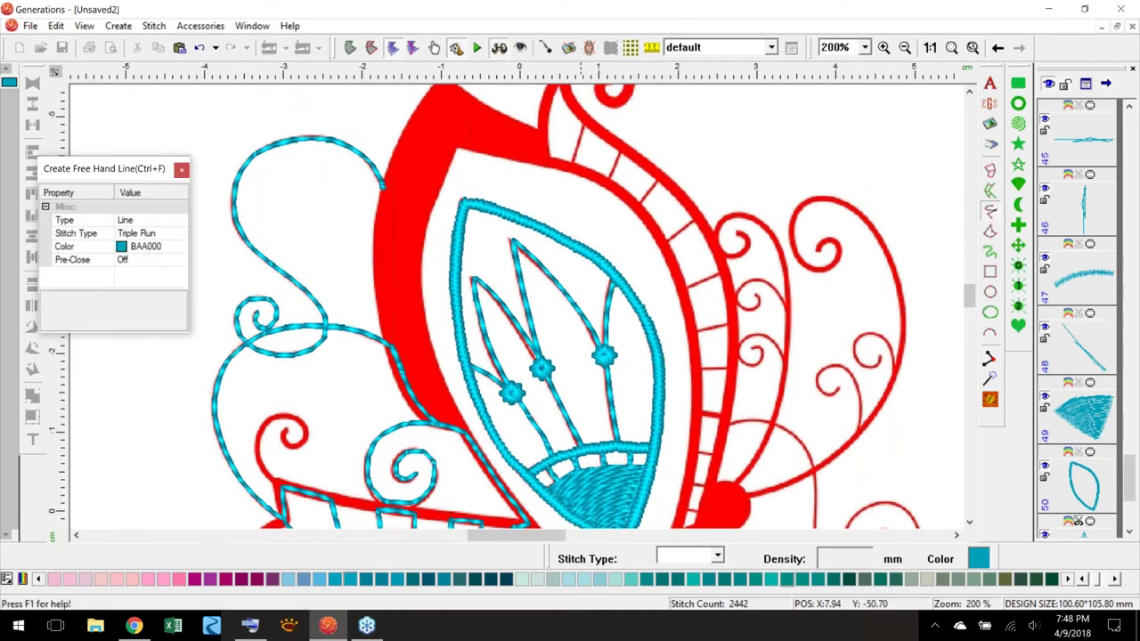
scroll(584, 123, up, 1)
click(581, 139)
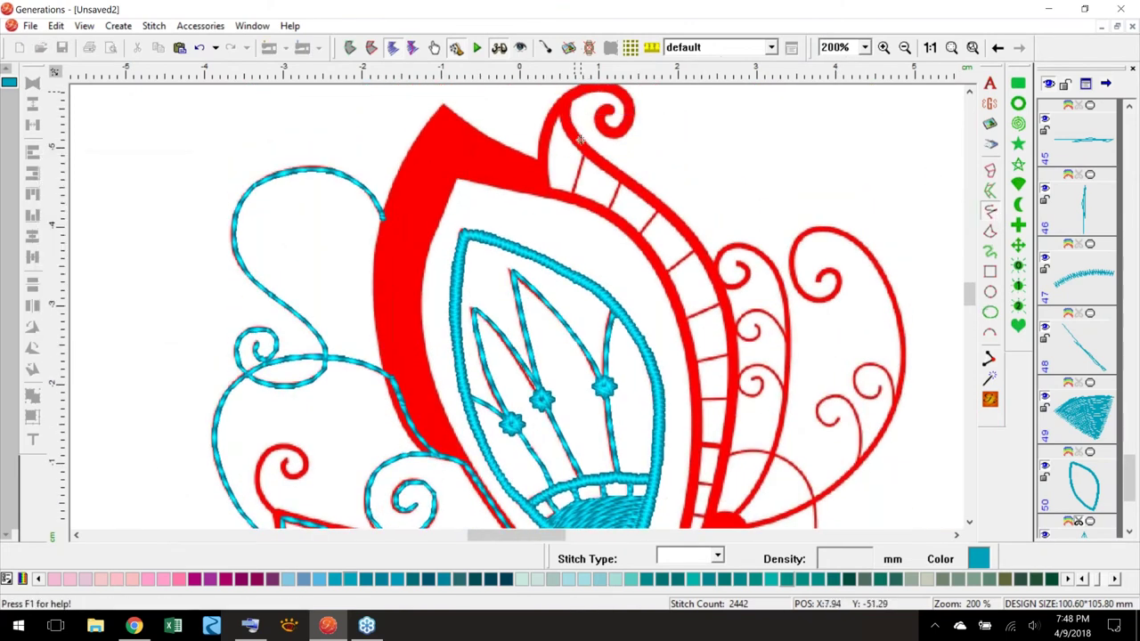
click(606, 161)
mouse_move(662, 205)
mouse_down()
mouse_move(712, 267)
mouse_move(734, 367)
mouse_move(727, 432)
mouse_up()
click(721, 468)
drag(706, 439, 704, 440)
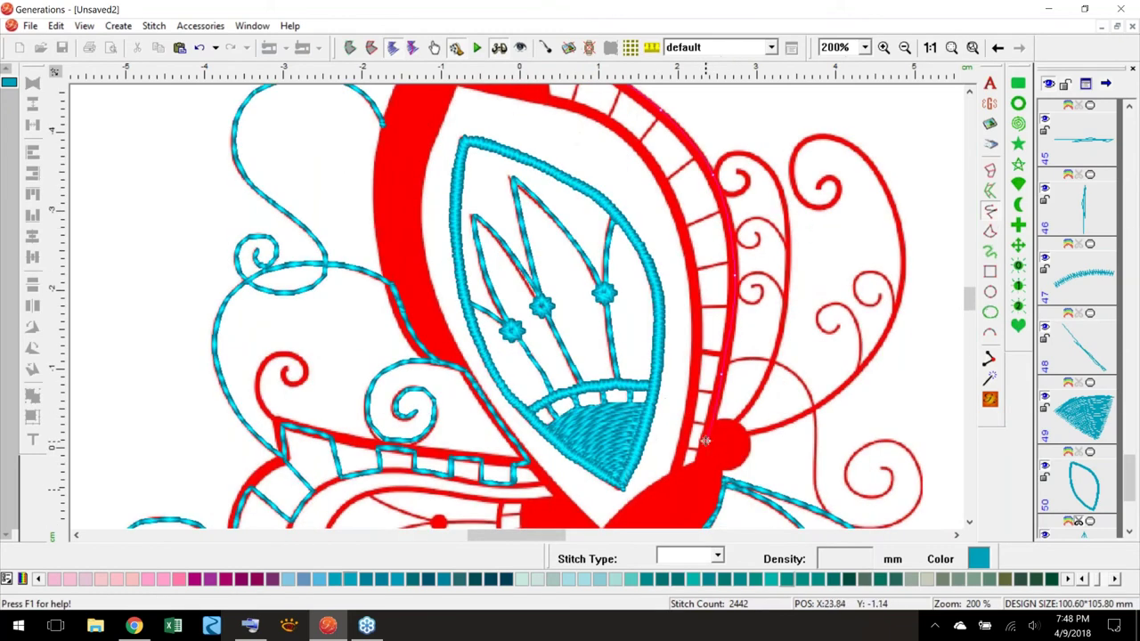
key(BackSpace)
key(BackSpace)
key(BackSpace)
key(BackSpace)
key(BackSpace)
key(Escape)
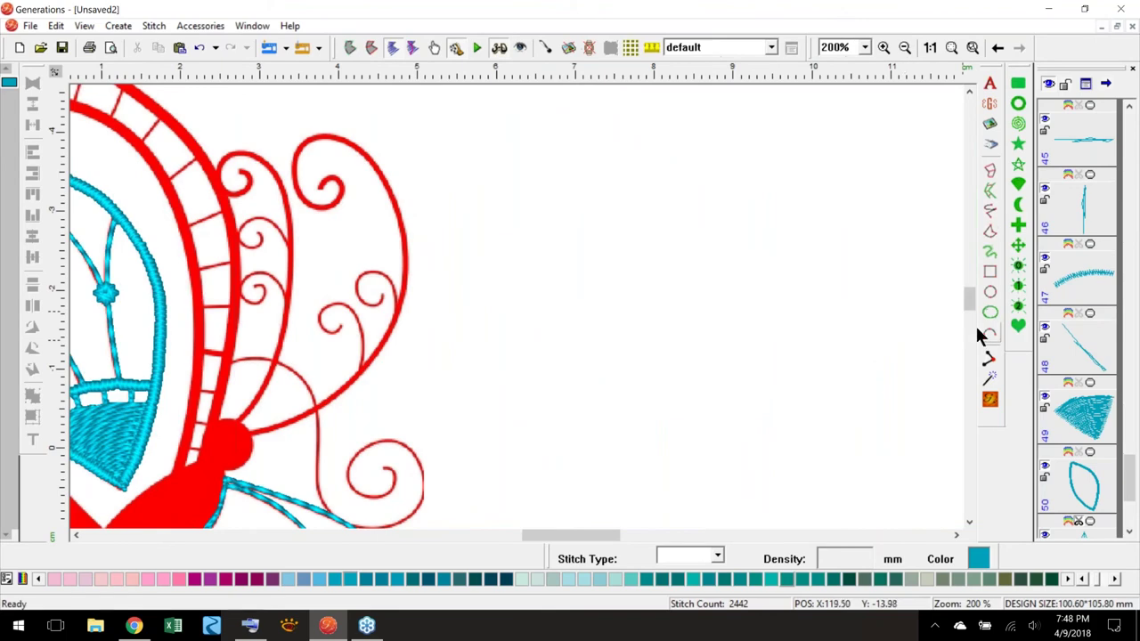
- Trace the large leaf's outline with a closed freehand Triple Run line, starting and ending at its lower tip
drag(590, 534, 530, 523)
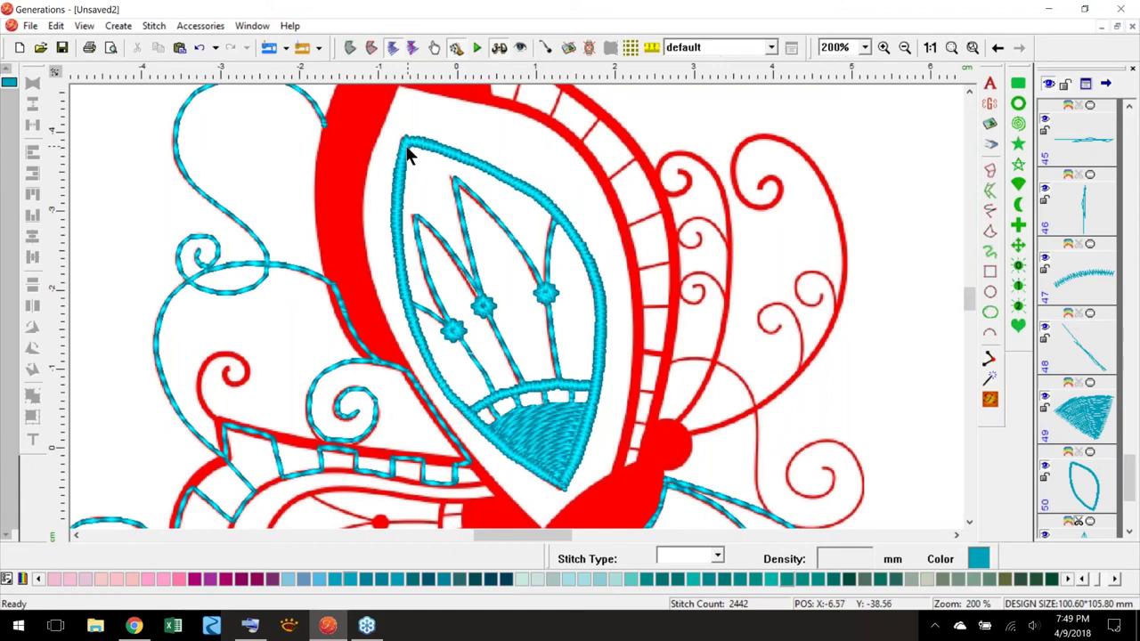
click(990, 211)
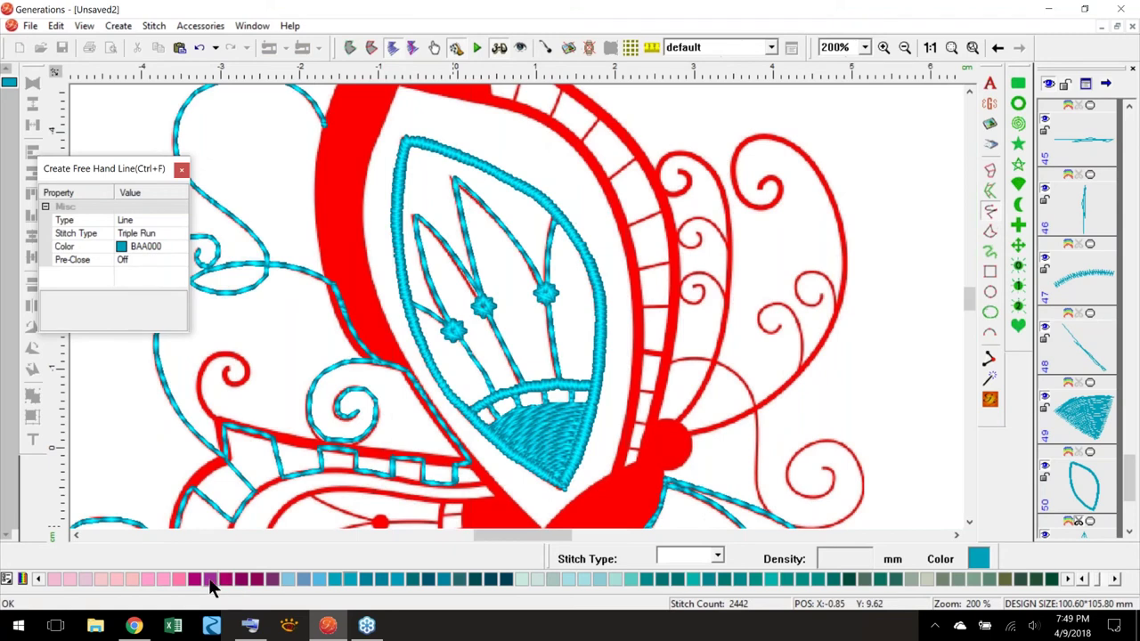
click(1116, 581)
click(1116, 580)
click(1115, 581)
click(1115, 580)
click(1115, 579)
click(1114, 579)
click(1115, 579)
click(1115, 580)
click(565, 575)
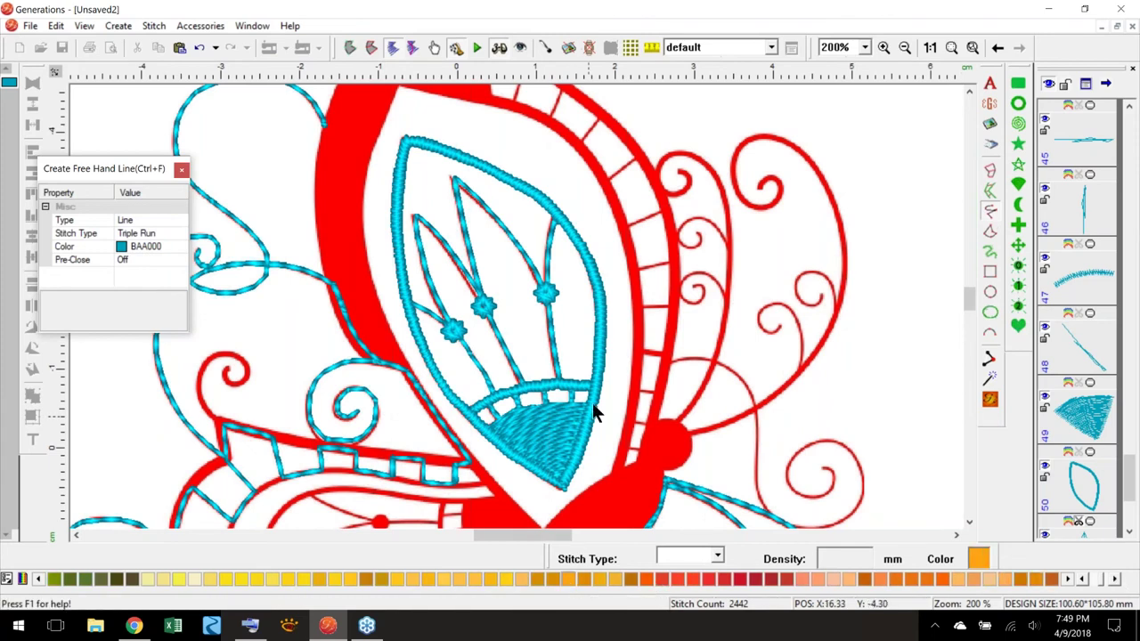
mouse_move(562, 488)
mouse_down()
mouse_move(600, 342)
mouse_move(590, 255)
mouse_move(516, 180)
mouse_move(407, 139)
mouse_move(395, 241)
mouse_move(408, 329)
mouse_move(503, 448)
mouse_move(563, 486)
mouse_up()
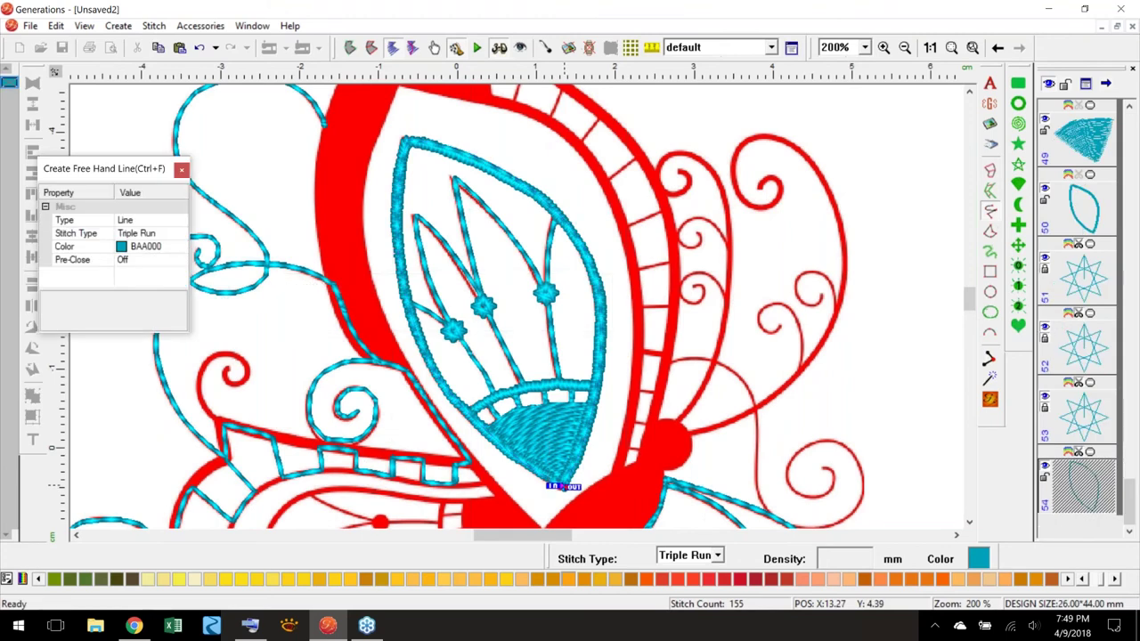
- Recolor the newly traced leaf outline orange and finish freehand drawing
click(568, 579)
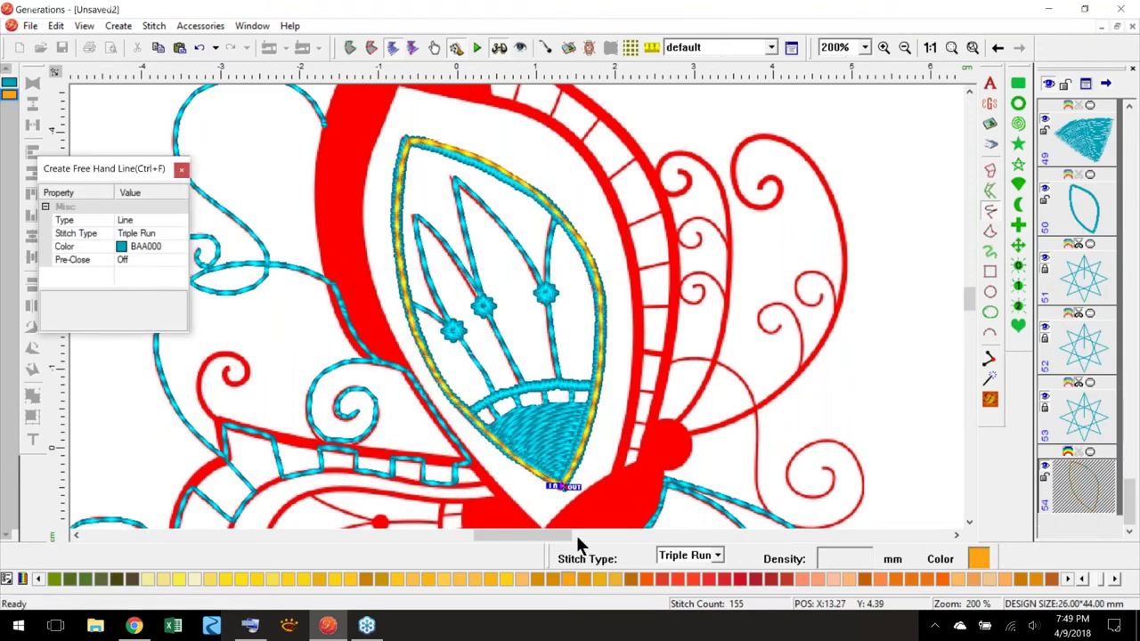
click(845, 305)
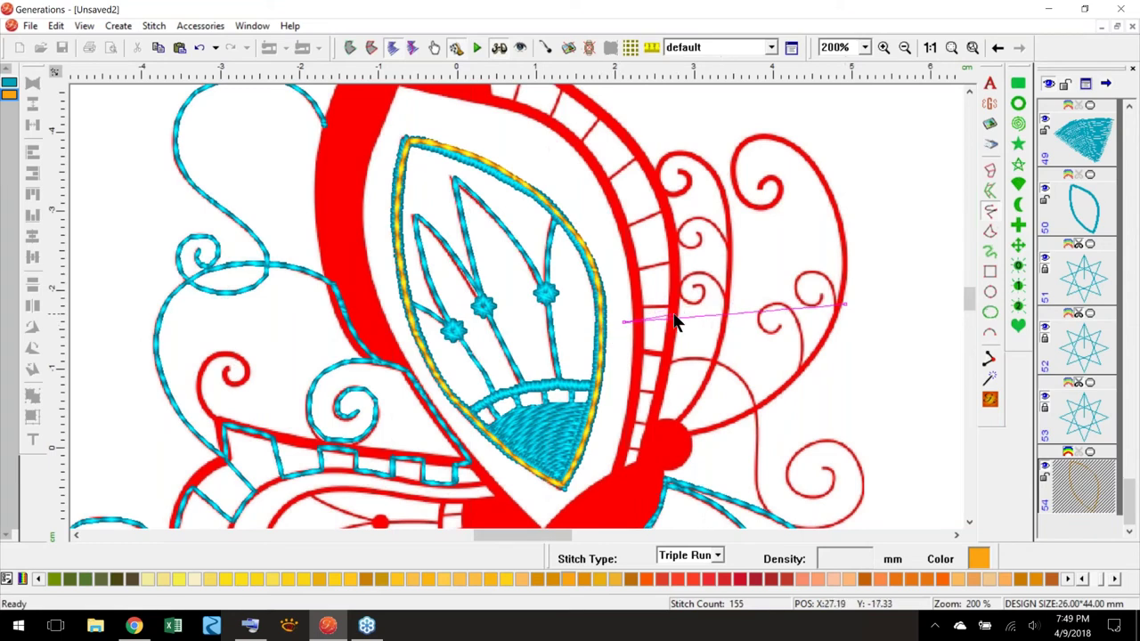
key(Escape)
- Move the orange outline into the empty area right of the butterfly and change its stitch type to Satin Border
drag(606, 329, 410, 335)
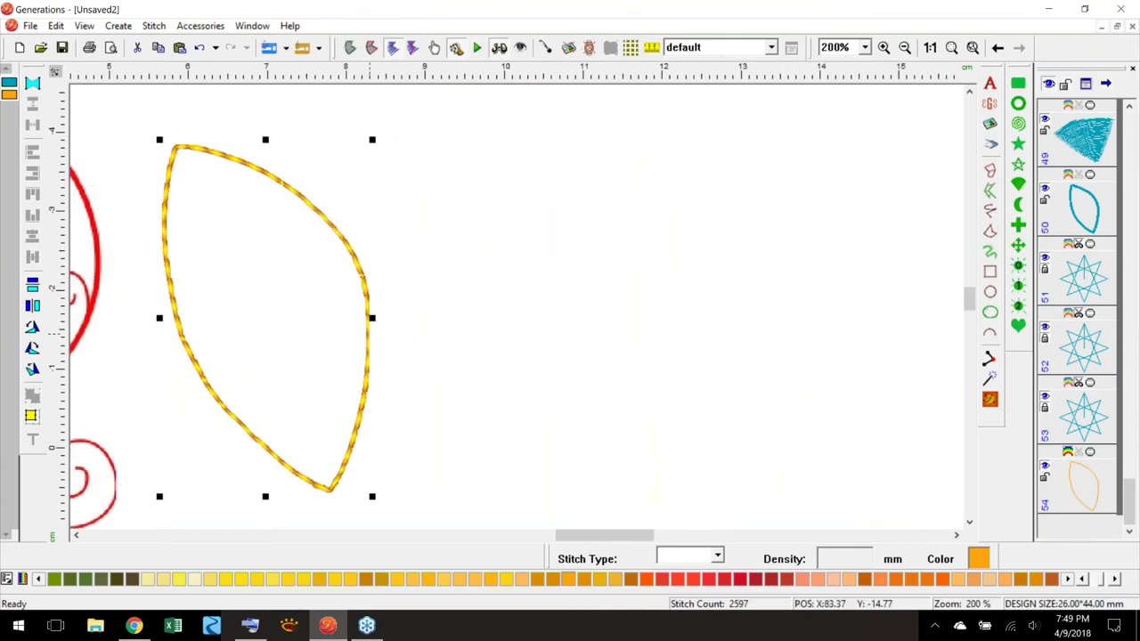
click(1086, 499)
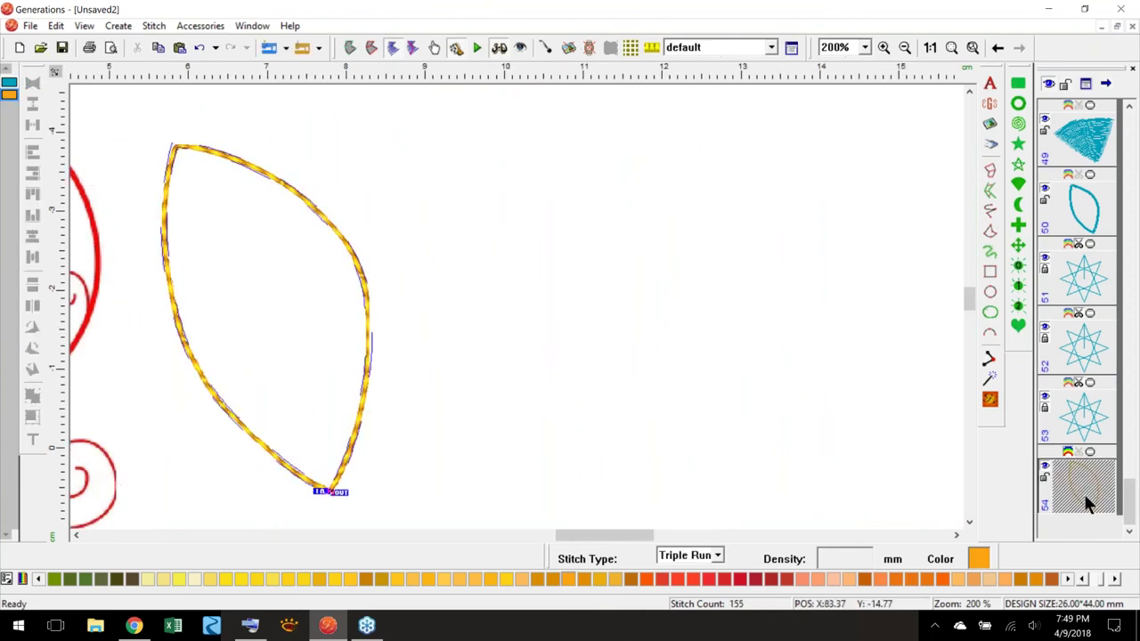
click(716, 555)
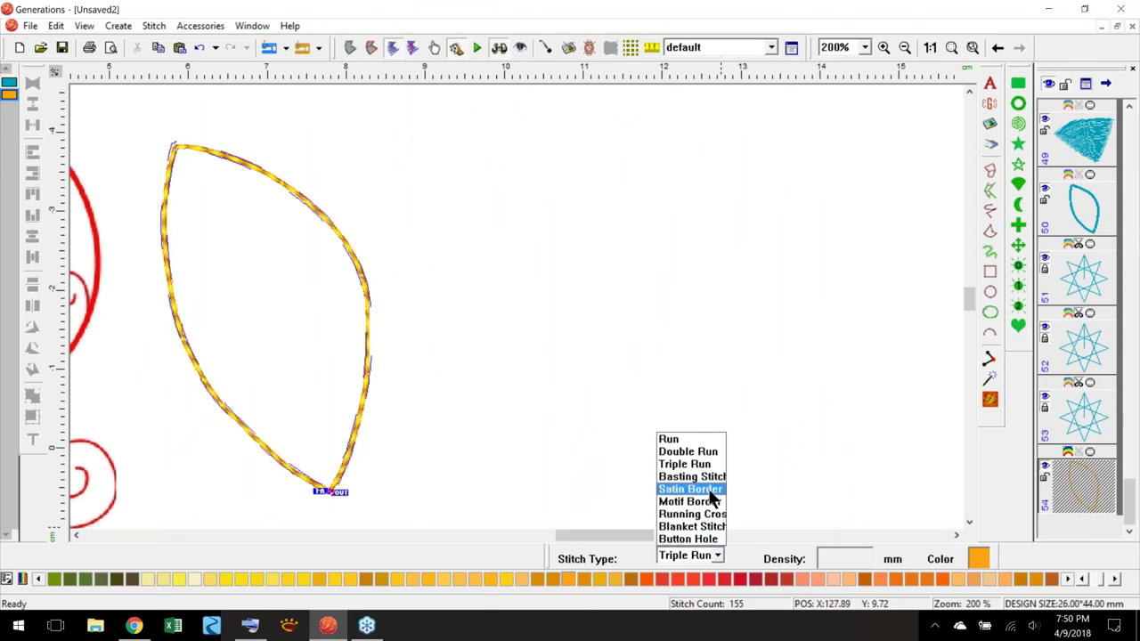
click(695, 490)
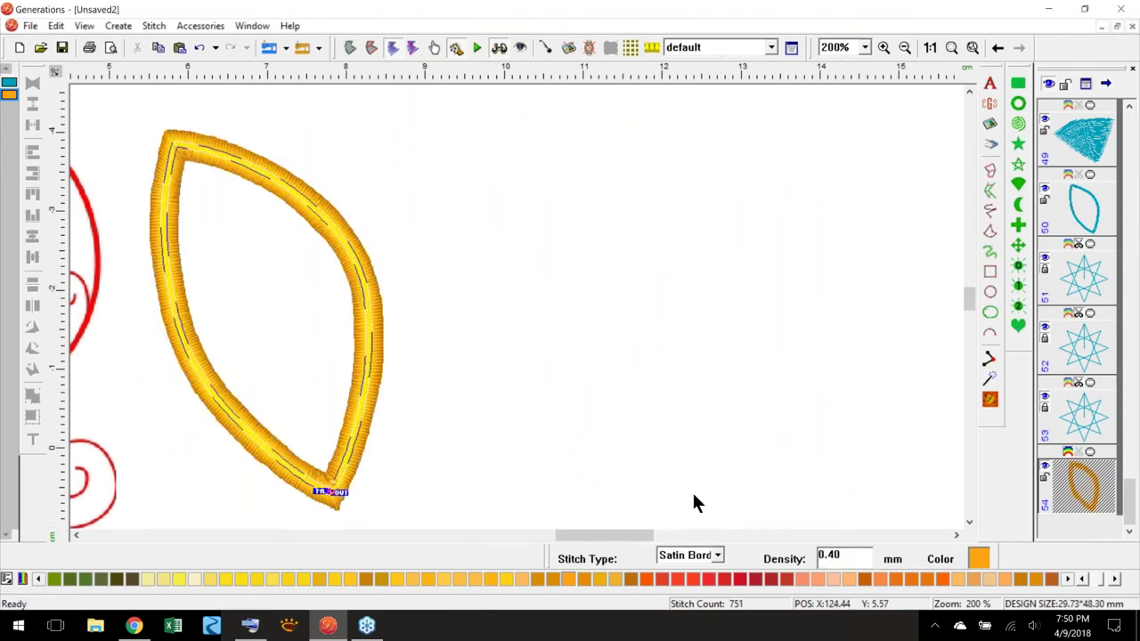
- Reduce the satin width of the orange outline in its line stitch properties, and deselect it
double_click(372, 319)
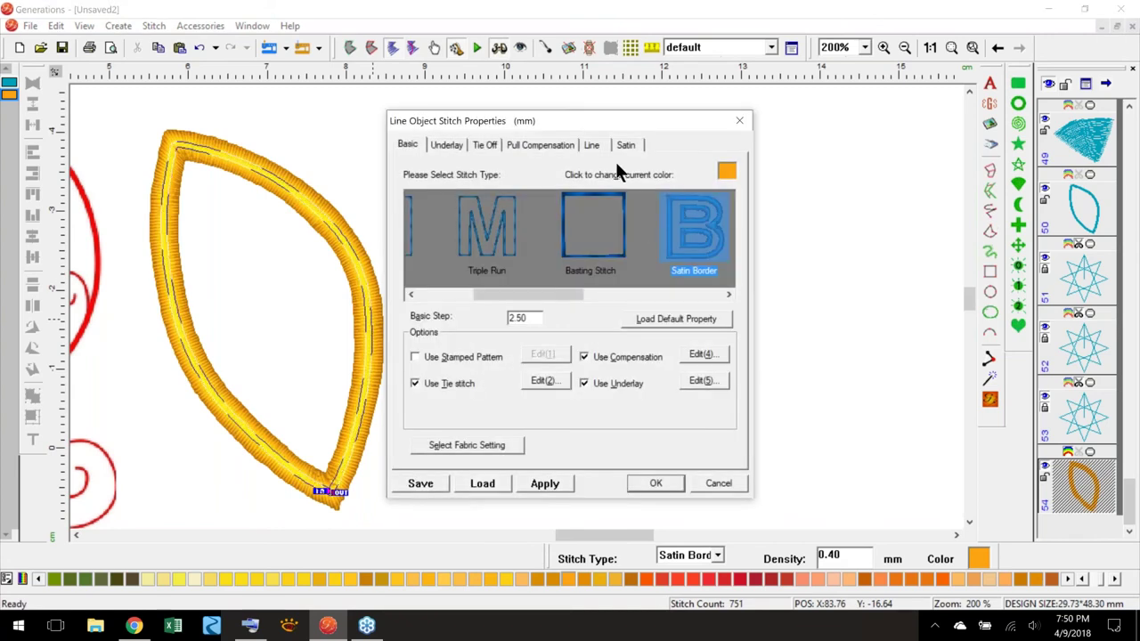
click(591, 144)
double_click(514, 239)
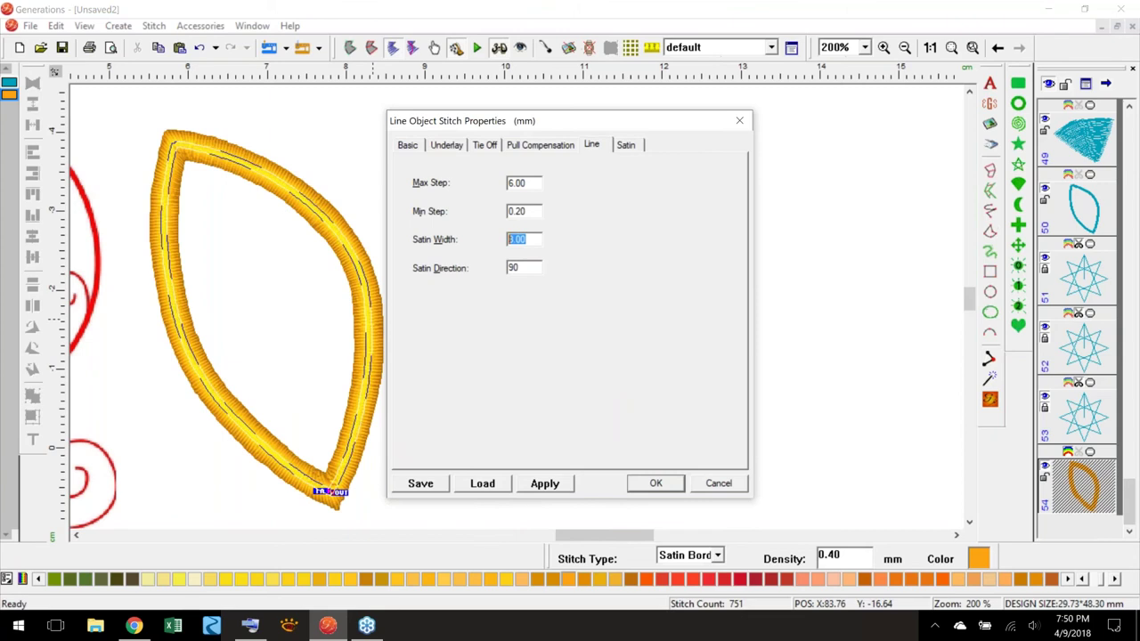
text(6)
key(Return)
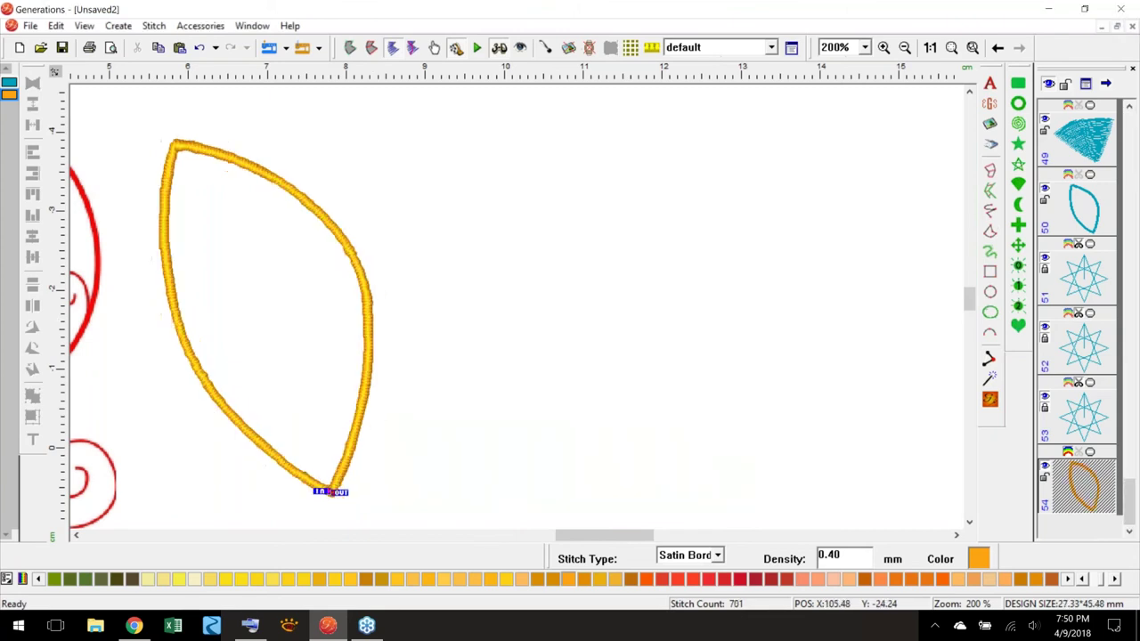
click(456, 403)
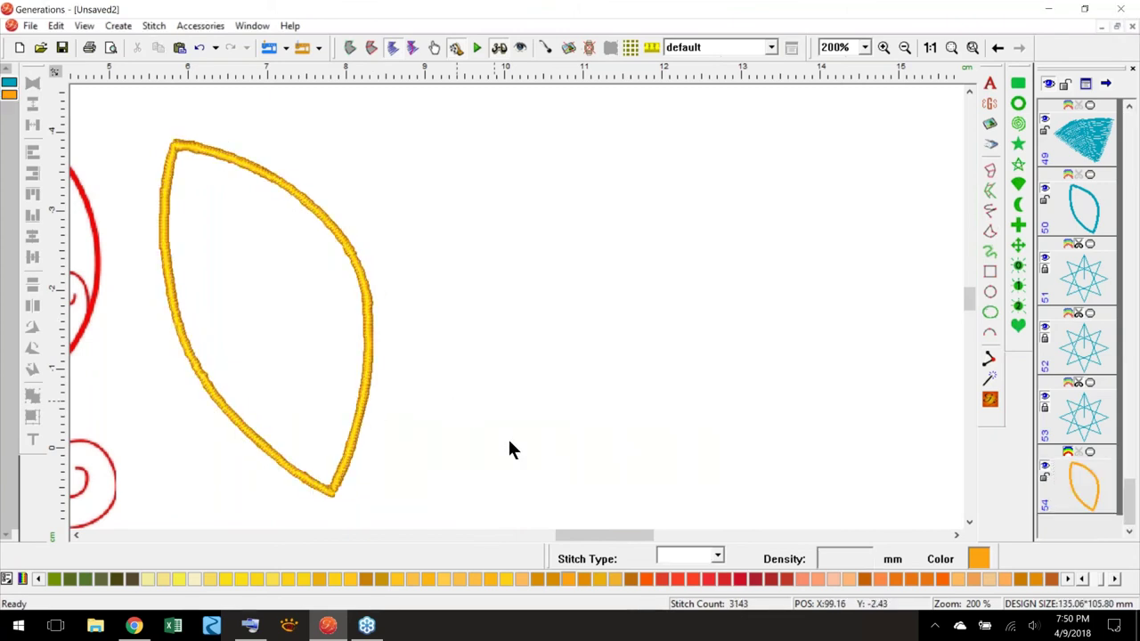
- Move the orange outline back beside the blue leaf, over the butterfly's right-hand curls
drag(585, 535, 541, 535)
drag(477, 295, 410, 279)
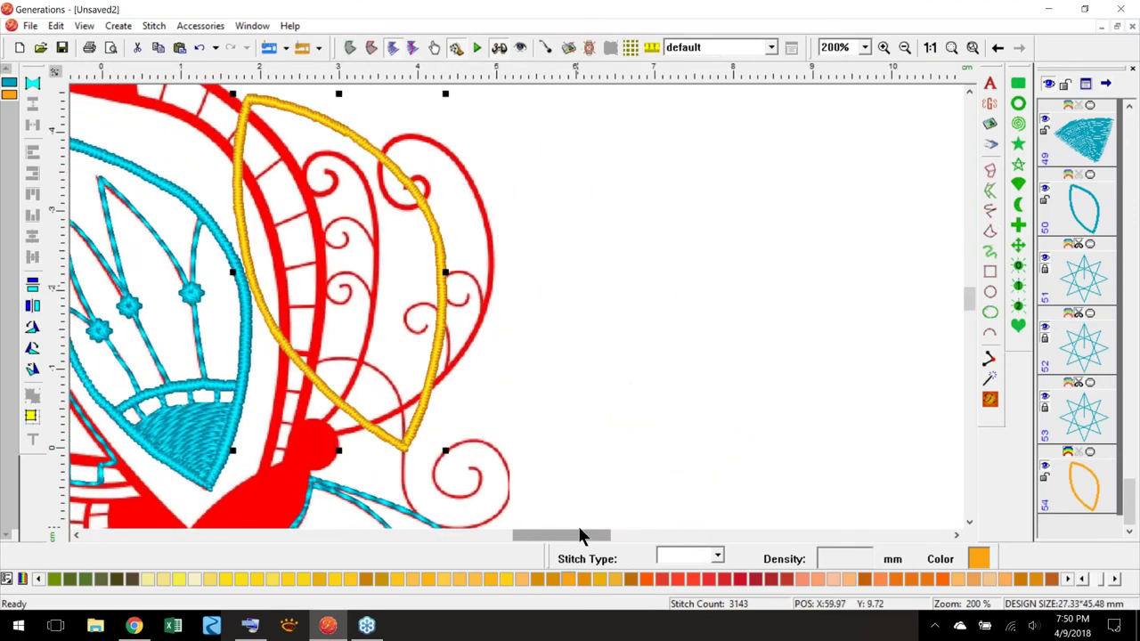
drag(580, 534, 552, 534)
drag(680, 330, 729, 321)
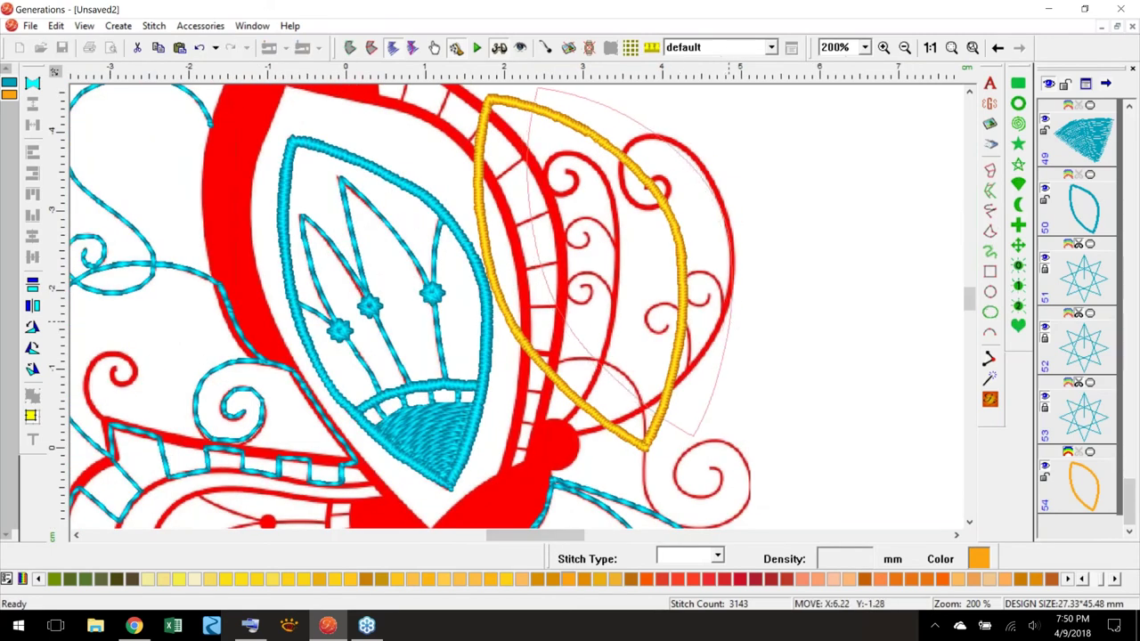
drag(654, 399, 654, 400)
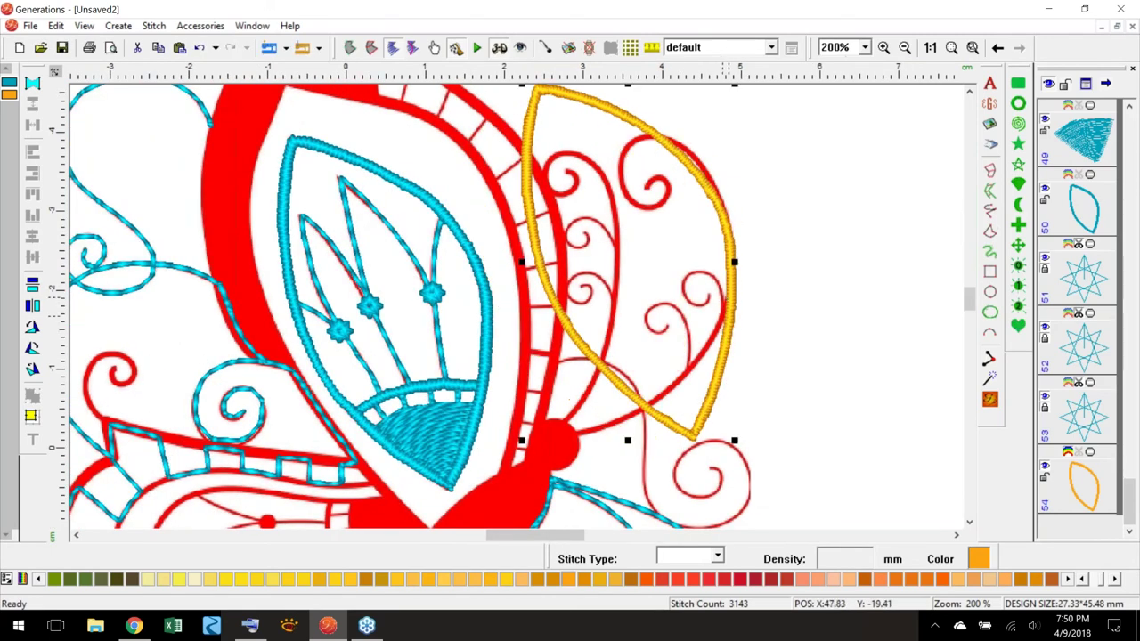
- Turn on feather stitch for the blue satin leaf outline, enabling side B feathering with positive 1 and negative 1.5
click(487, 338)
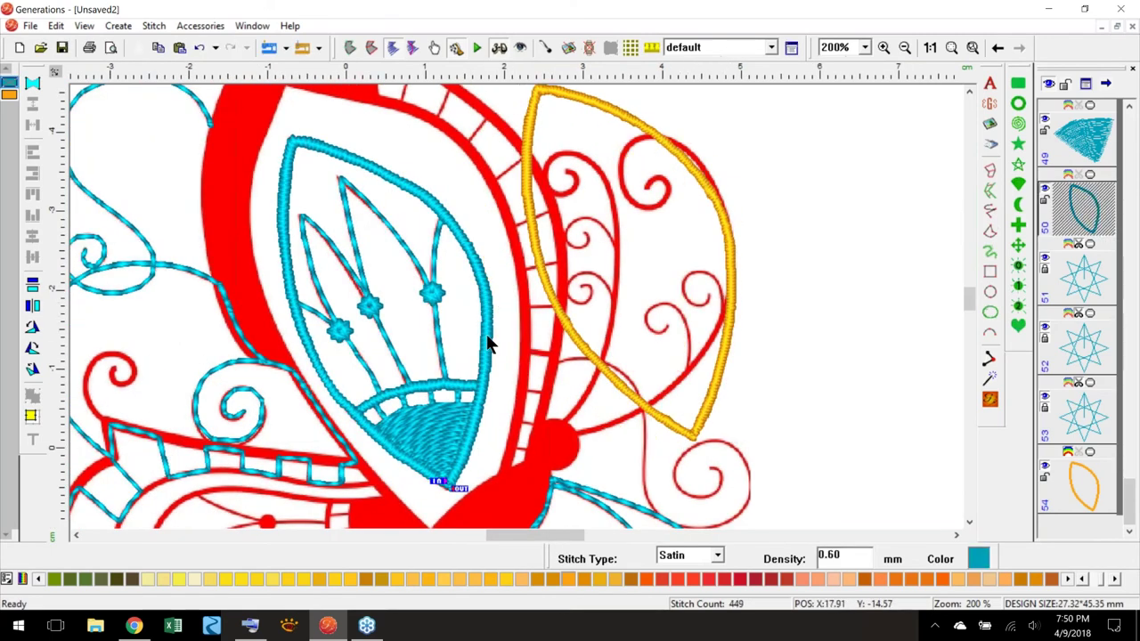
right_click(739, 316)
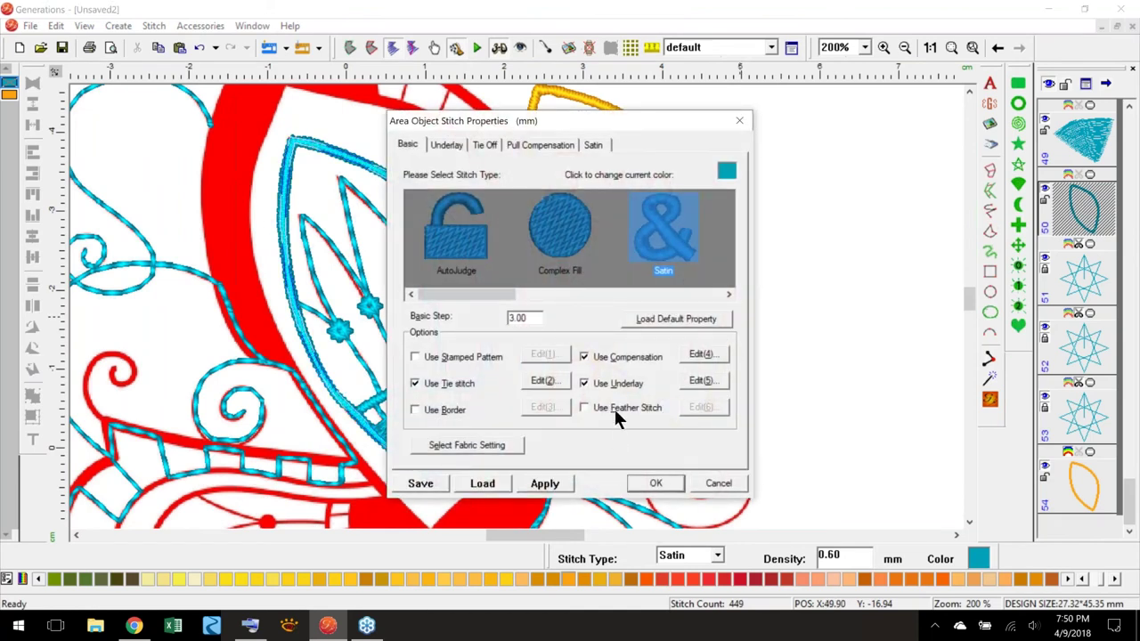
click(614, 408)
click(702, 407)
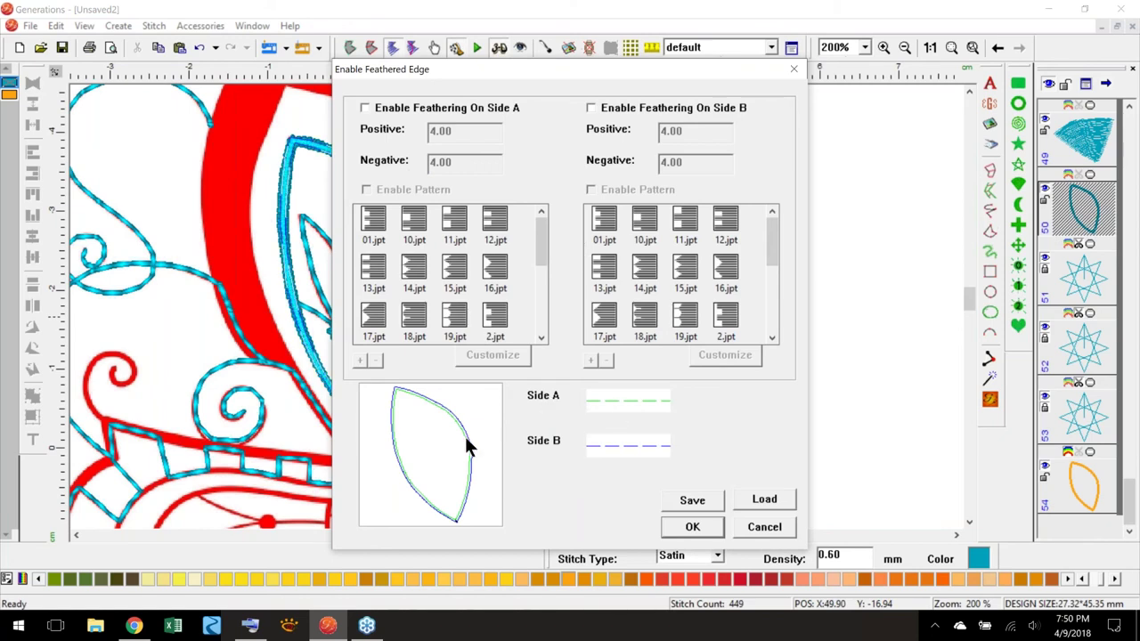
click(592, 107)
double_click(672, 130)
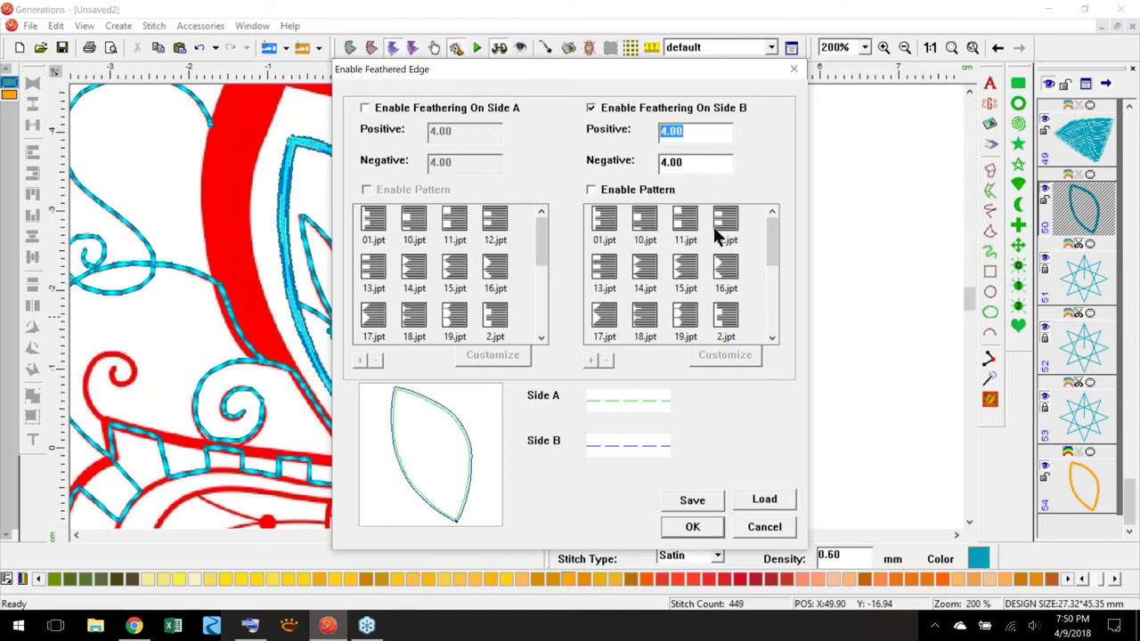
text(1)
click(673, 166)
double_click(672, 166)
text(1.)
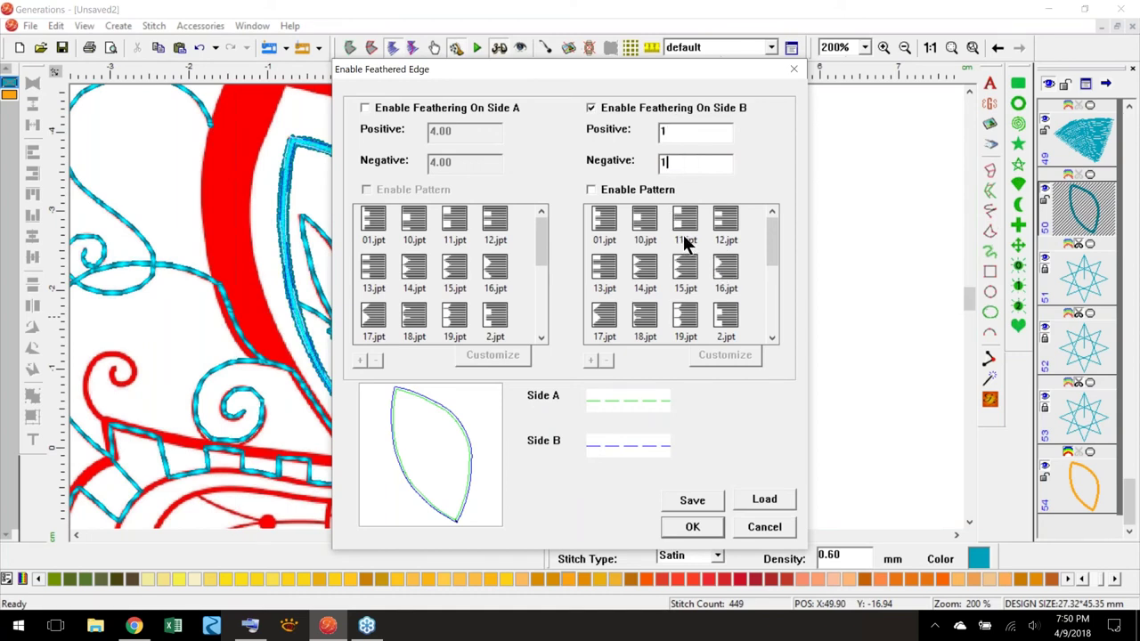
text(5)
- Enable the side B feathering pattern 21.jpt and apply the feather stitch to the blue leaf outline
click(591, 189)
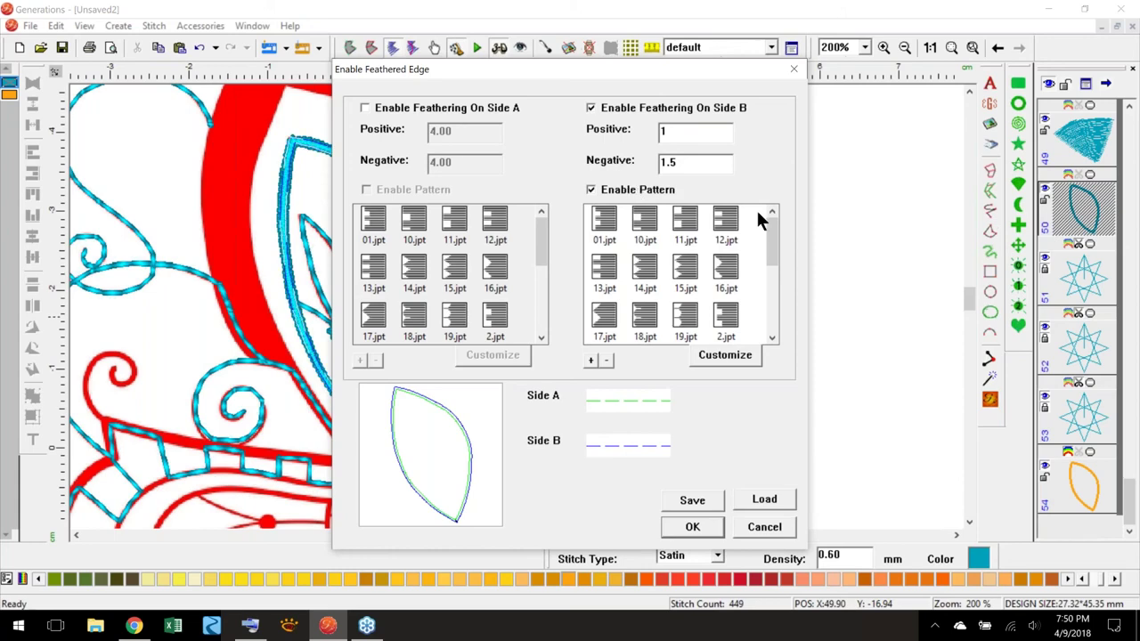
drag(772, 232, 773, 292)
click(644, 227)
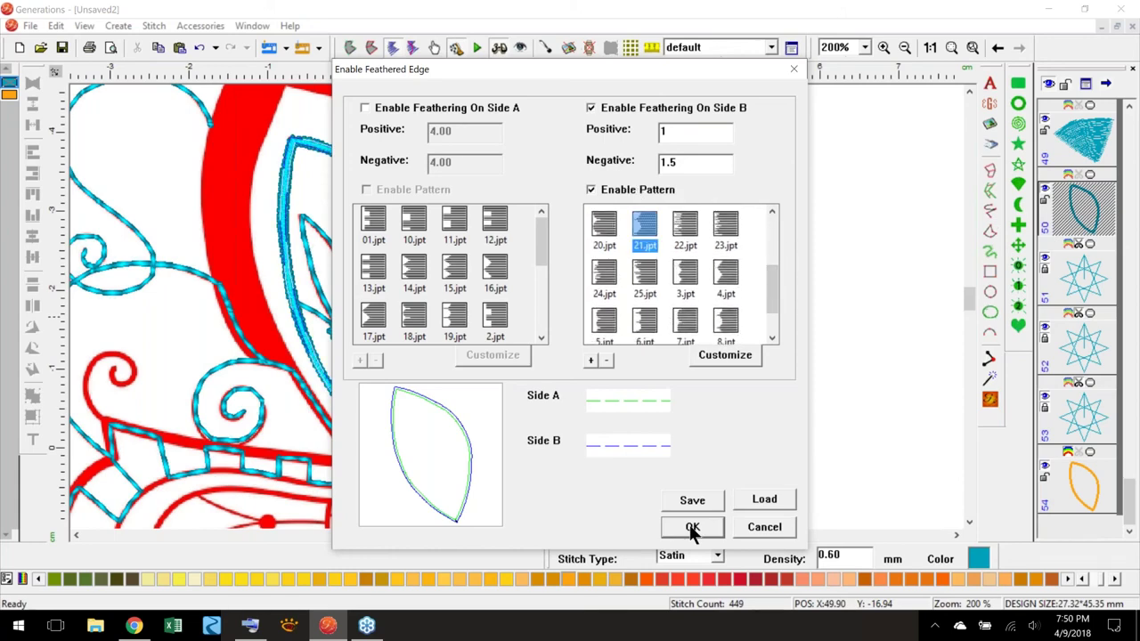
click(691, 527)
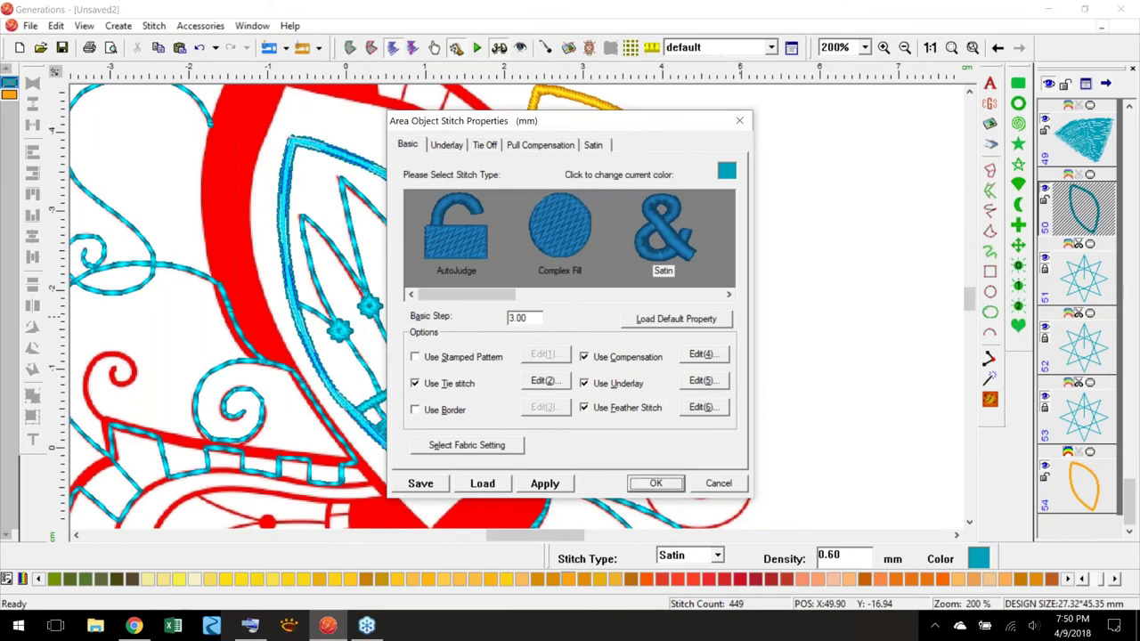
click(654, 481)
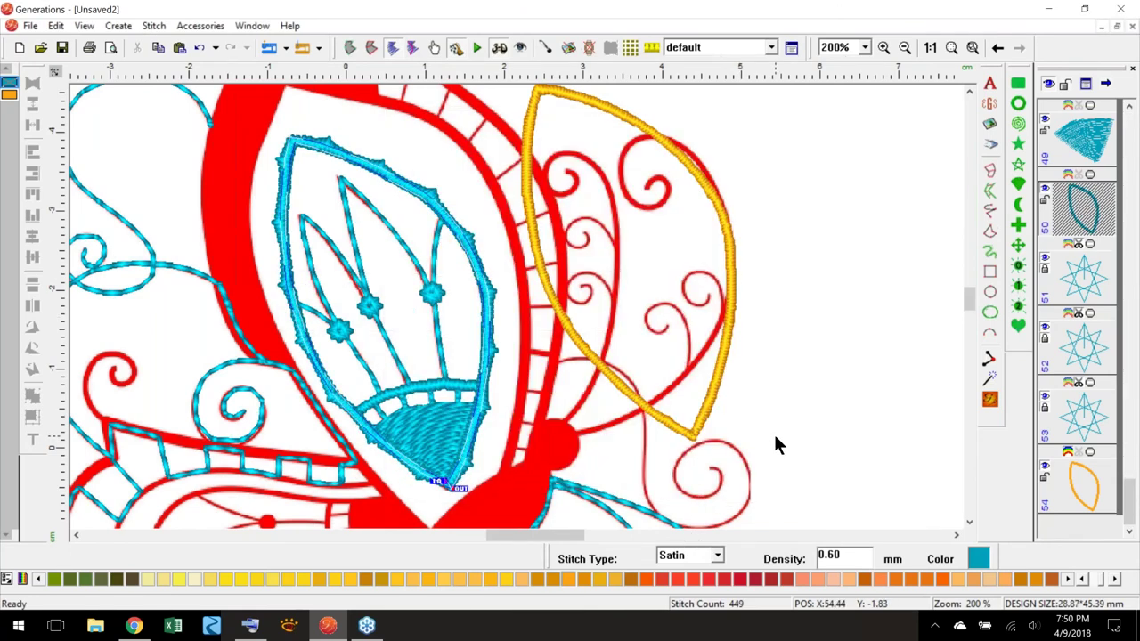
- Move the orange outline clear of the butterfly into the empty space at its upper right, and inspect its stitch properties
click(951, 47)
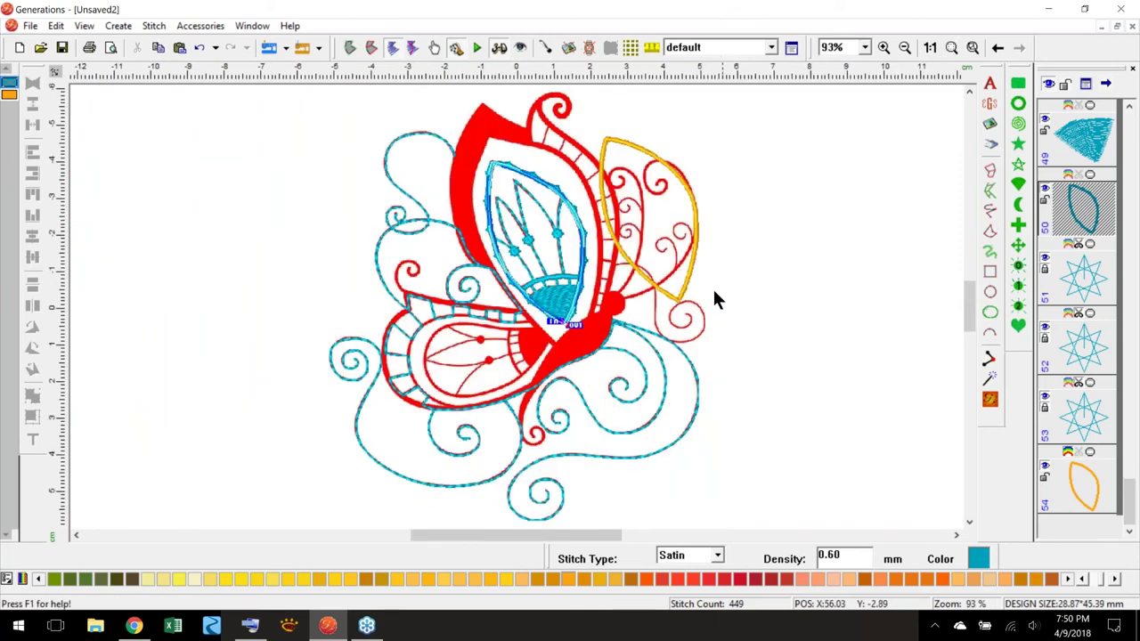
drag(688, 273, 816, 239)
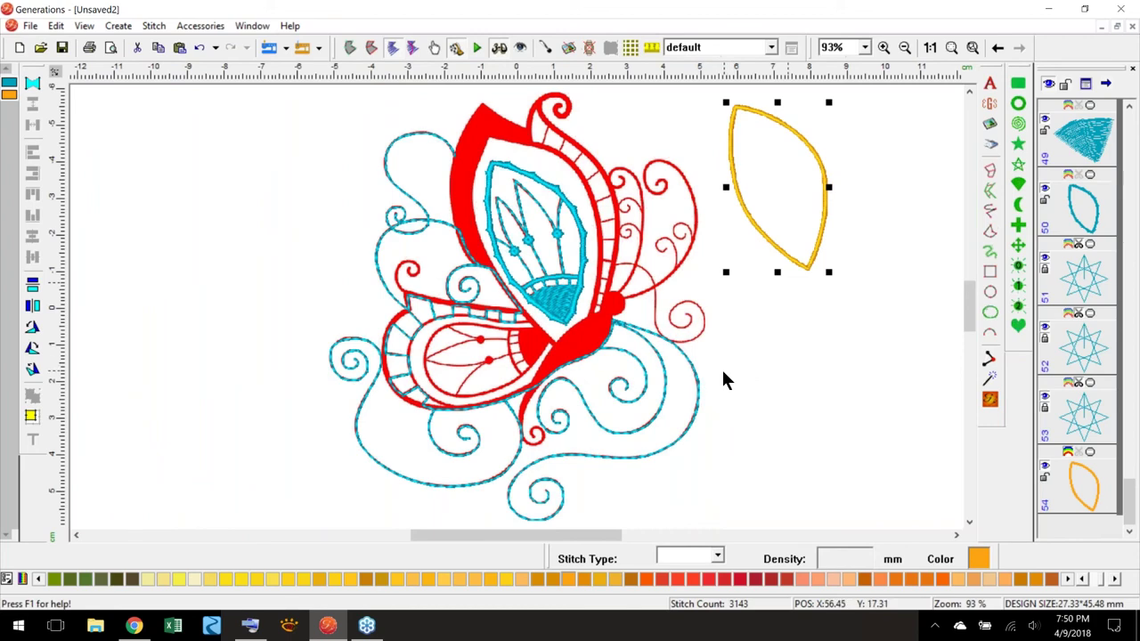
click(824, 190)
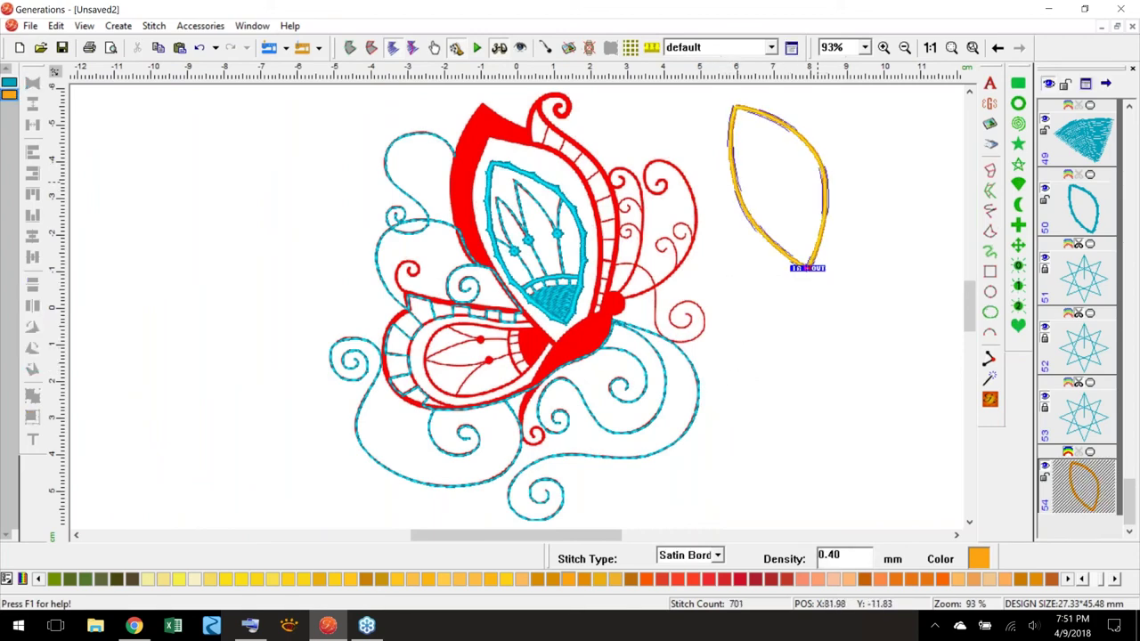
double_click(815, 263)
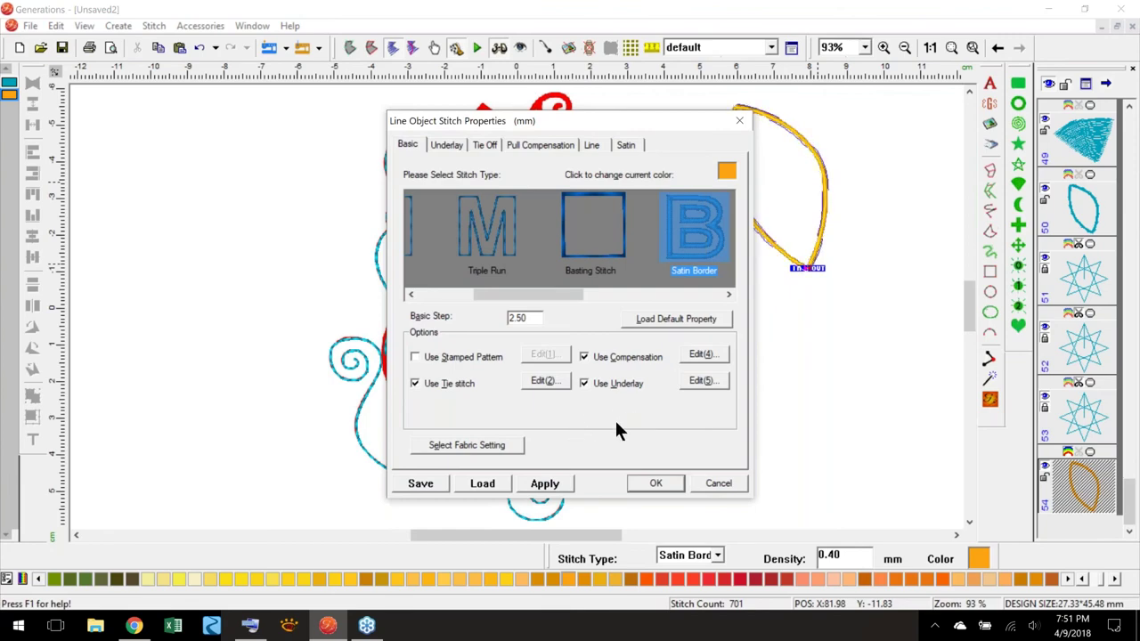
click(717, 483)
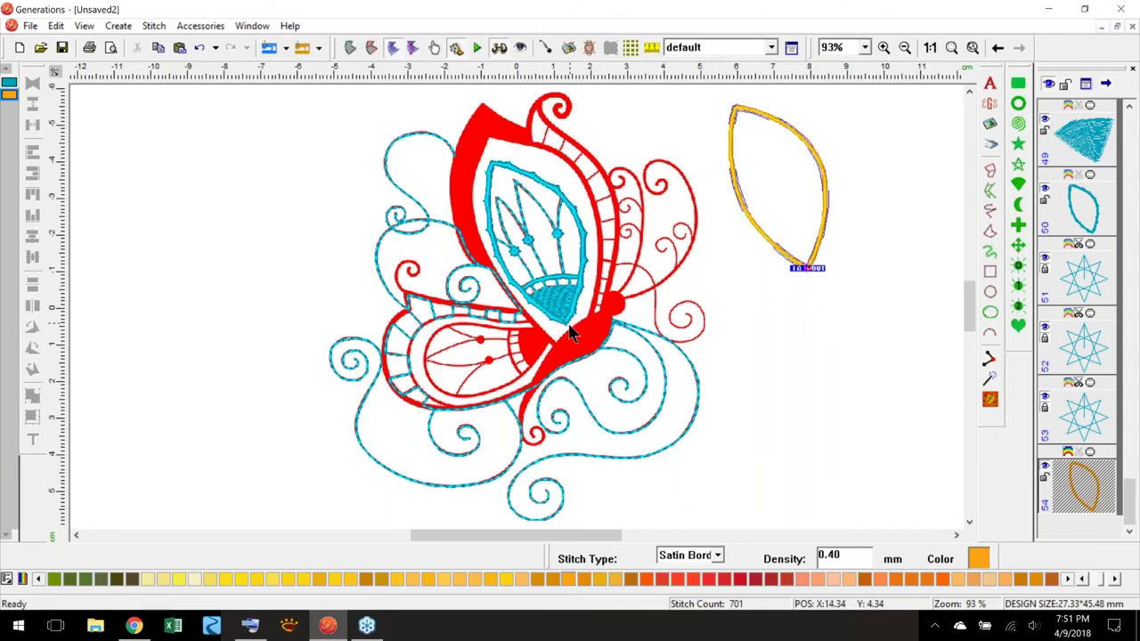
- Change the blue leaf outline's side B feathering to positive 2 and negative 3, and apply it
click(584, 250)
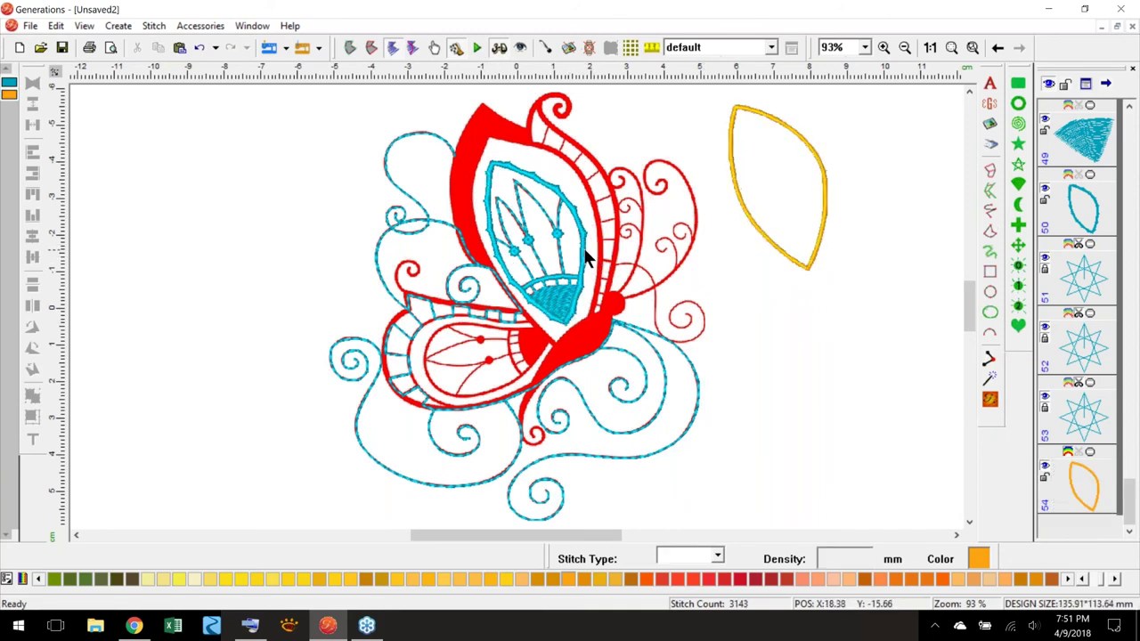
click(585, 286)
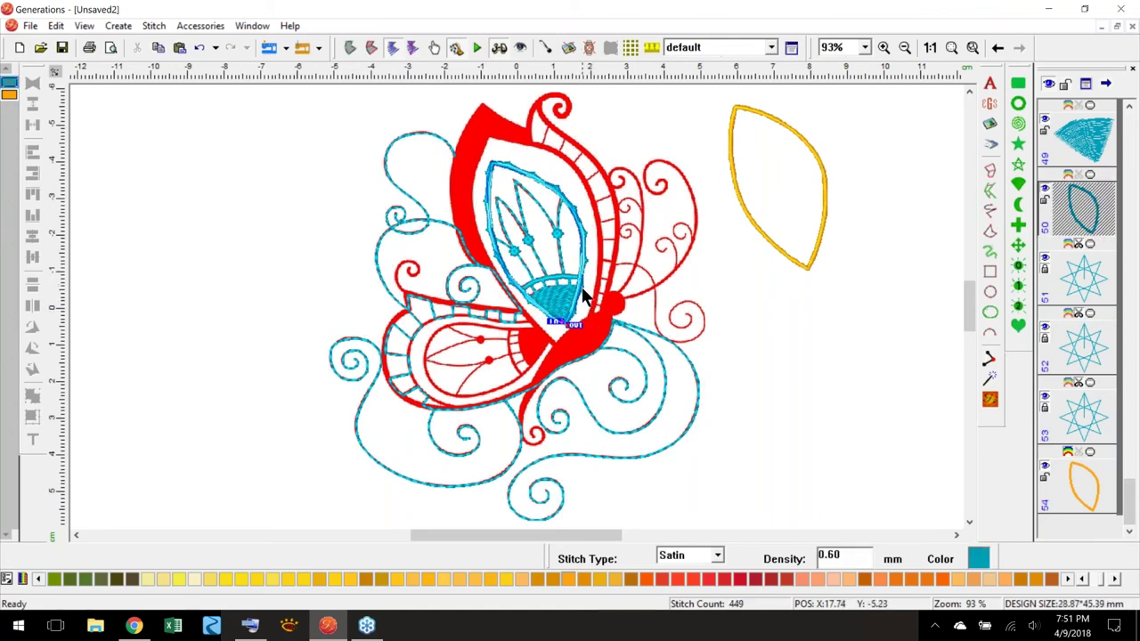
double_click(584, 296)
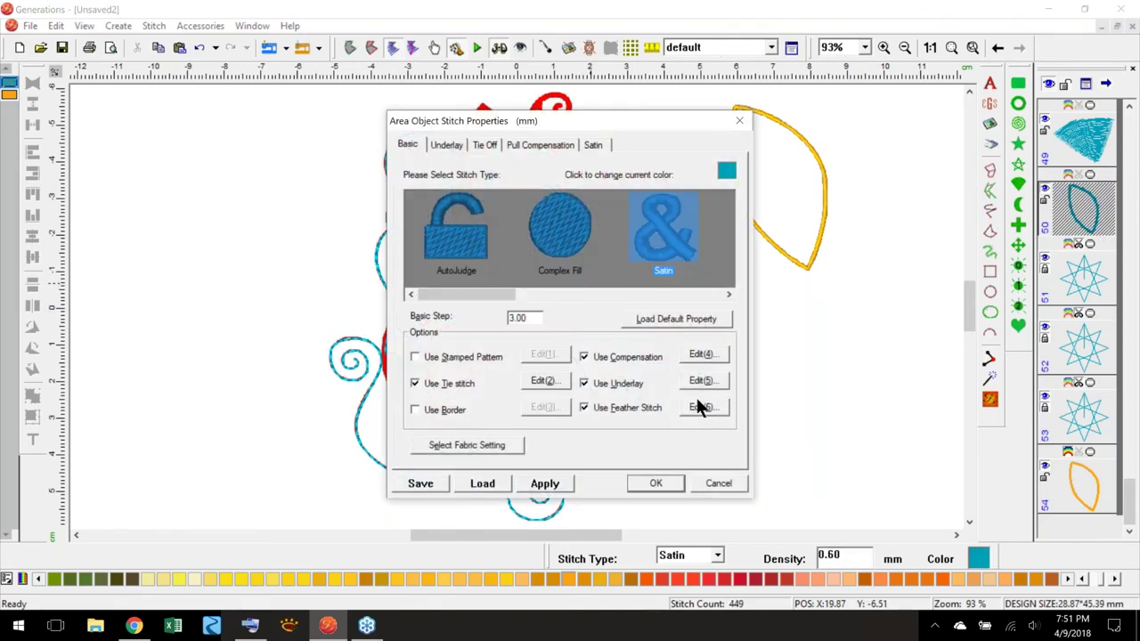
click(693, 401)
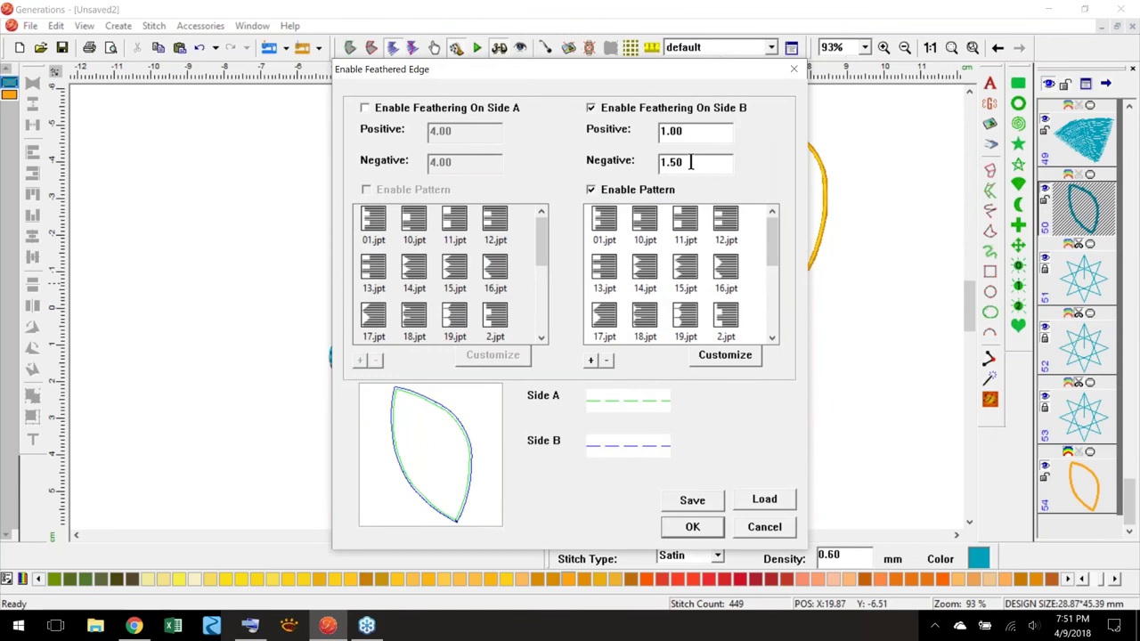
drag(693, 131, 664, 208)
text(2)
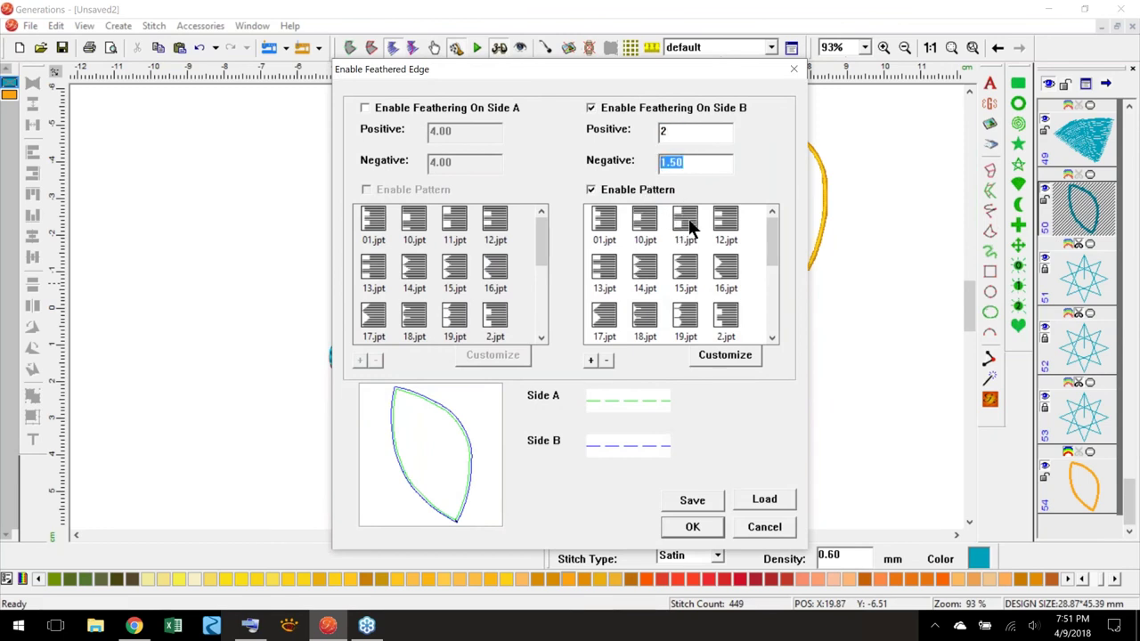
text(3)
click(692, 529)
click(670, 482)
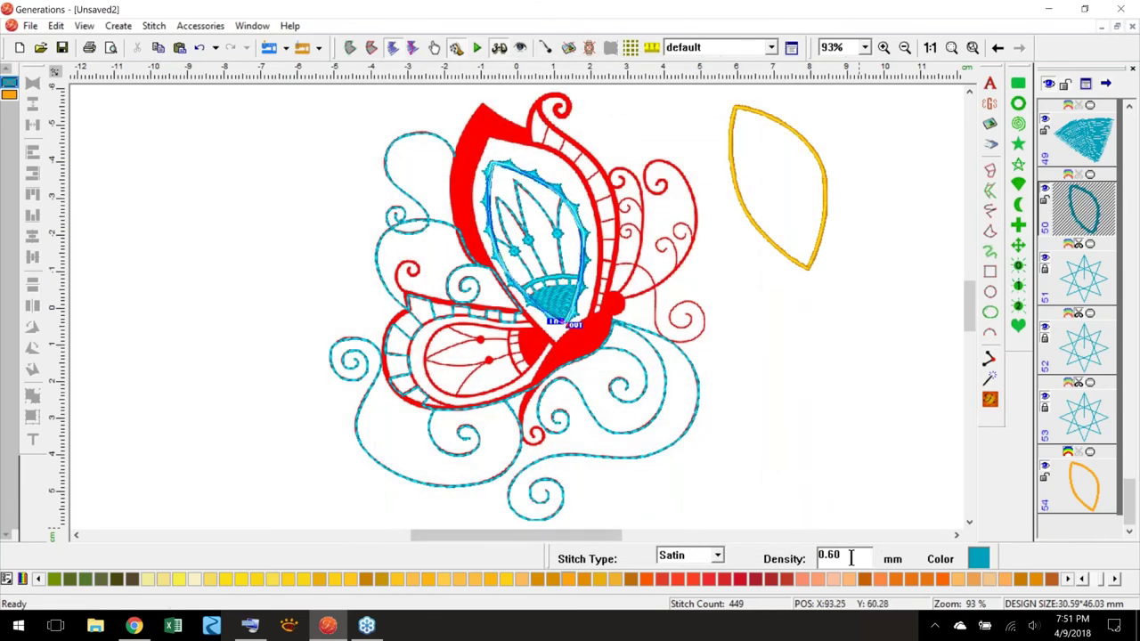
- Set the blue leaf outline's satin density to 0.8 mm and regenerate its stitches
drag(848, 555, 778, 551)
text(0.8)
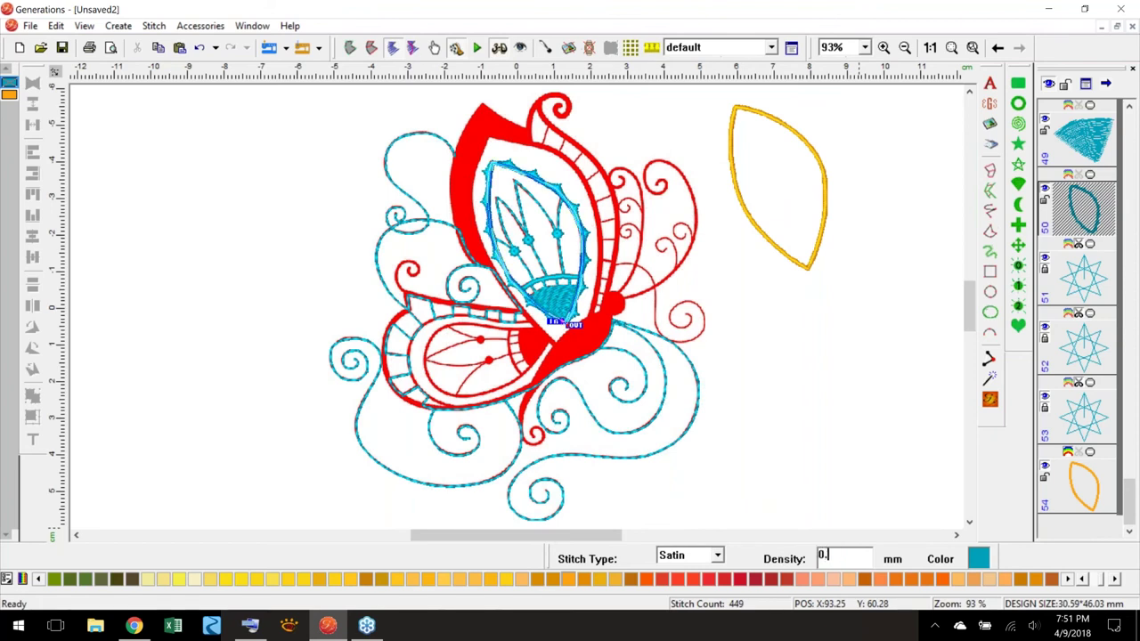
click(991, 403)
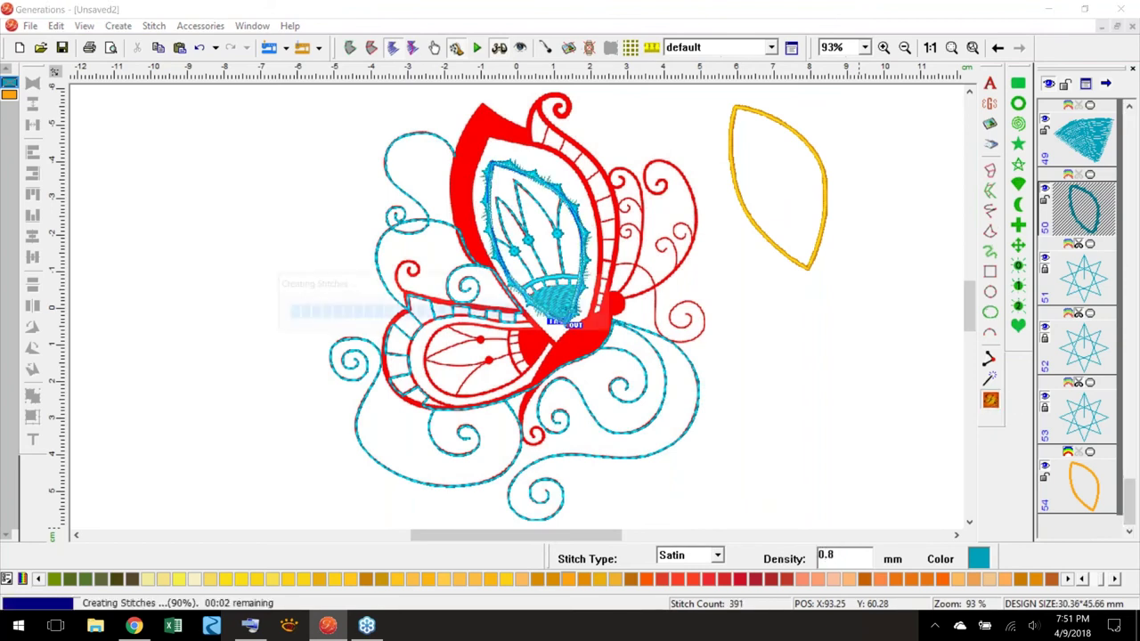
- Delete the orange leaf outline beside the butterfly
click(735, 293)
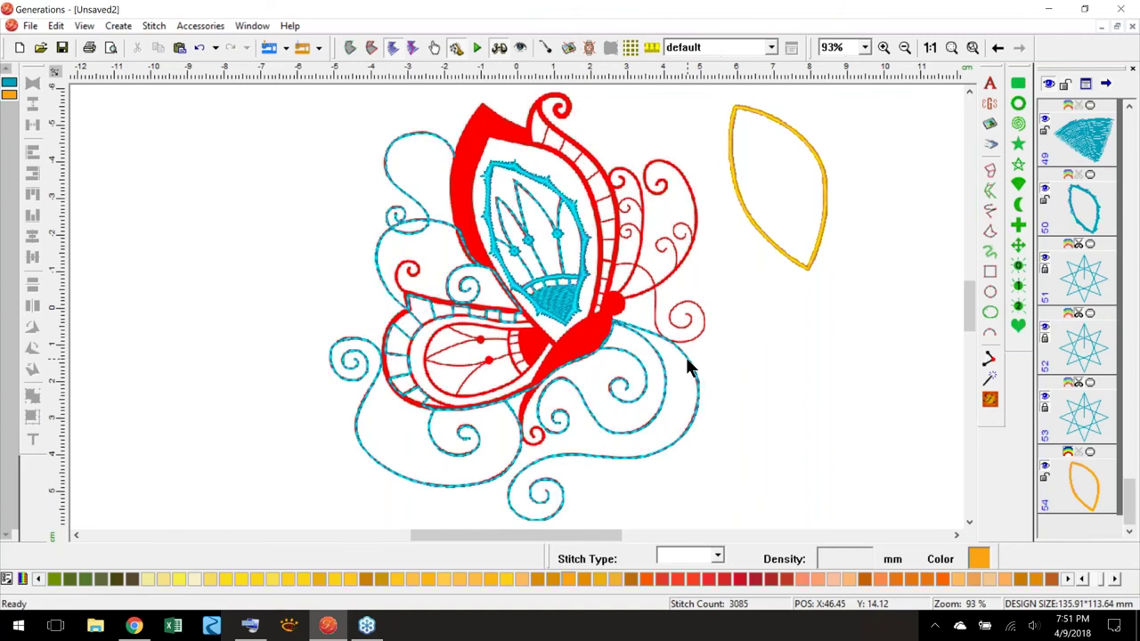
click(828, 174)
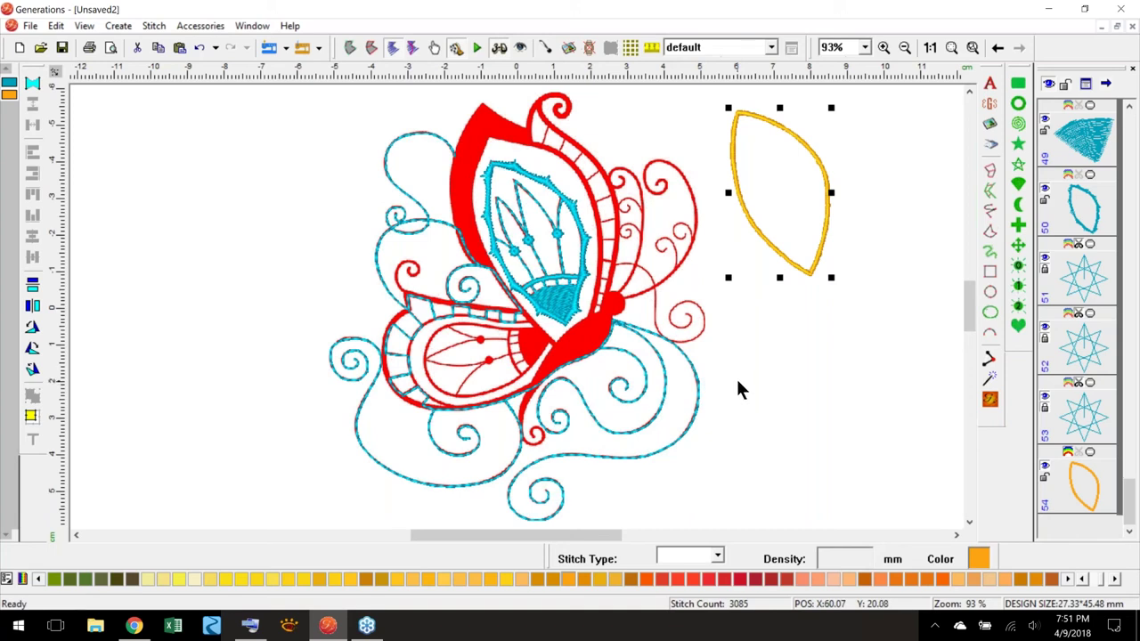
key(Delete)
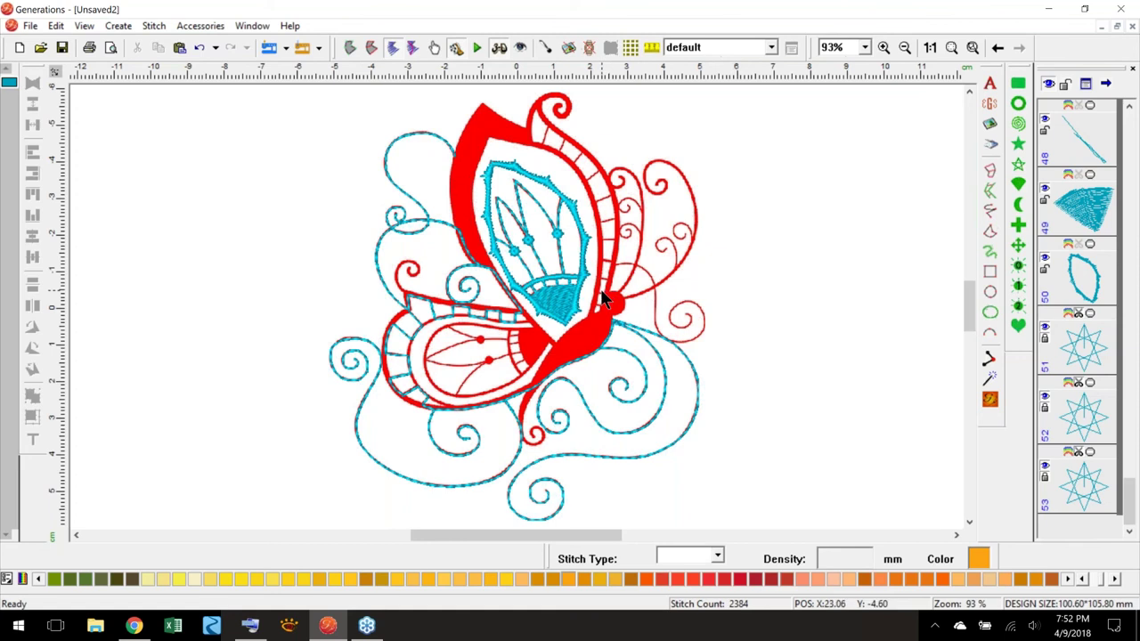
click(609, 267)
click(662, 240)
click(590, 318)
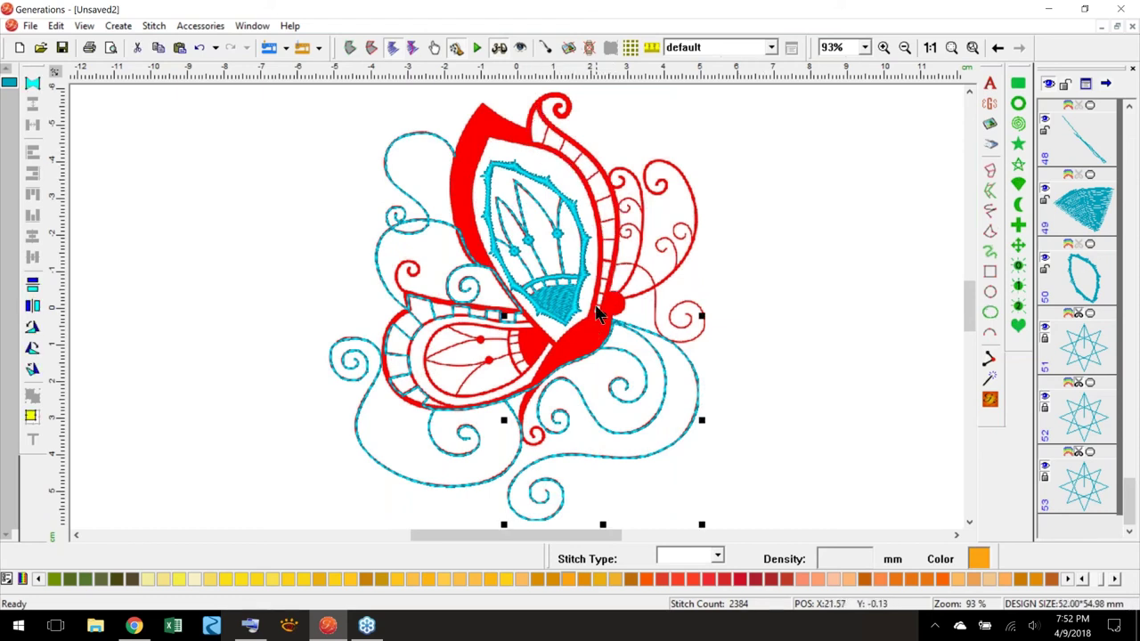
click(783, 197)
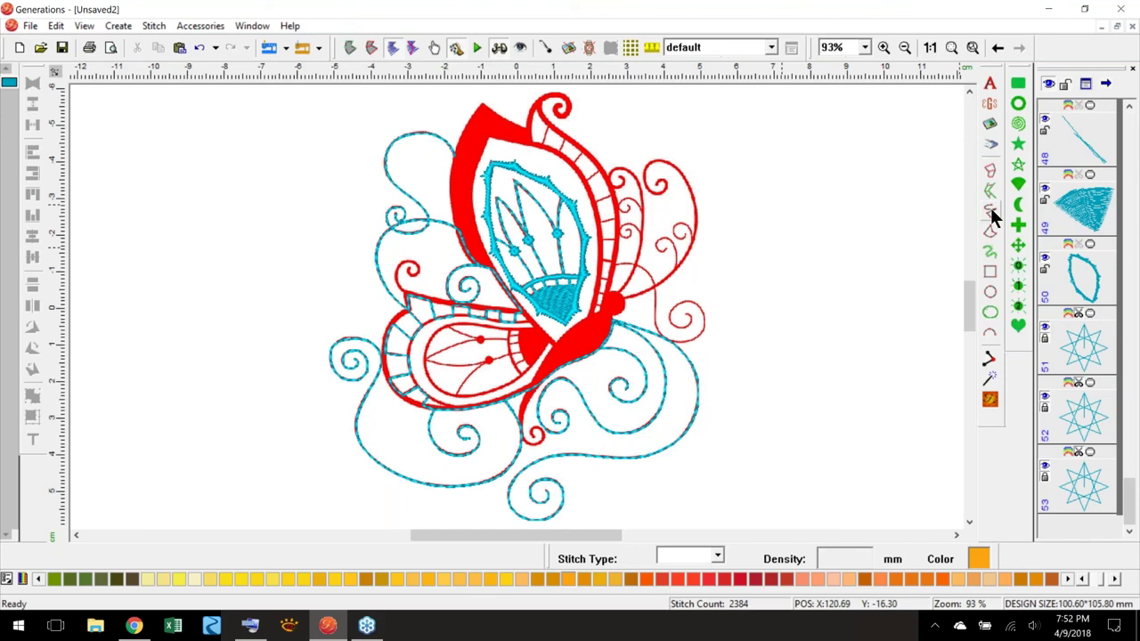
- Trace the ladder-patterned band along the upper wing's right edge, including its rungs, with one continuous freehand line using Run stitch
click(996, 49)
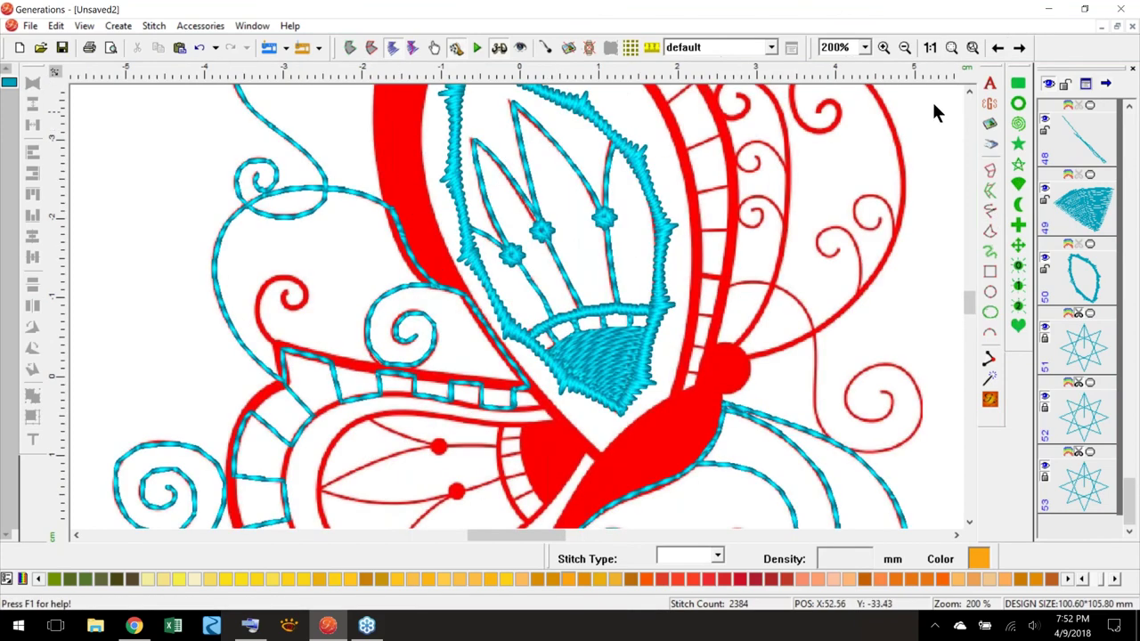
scroll(973, 301, up, 2)
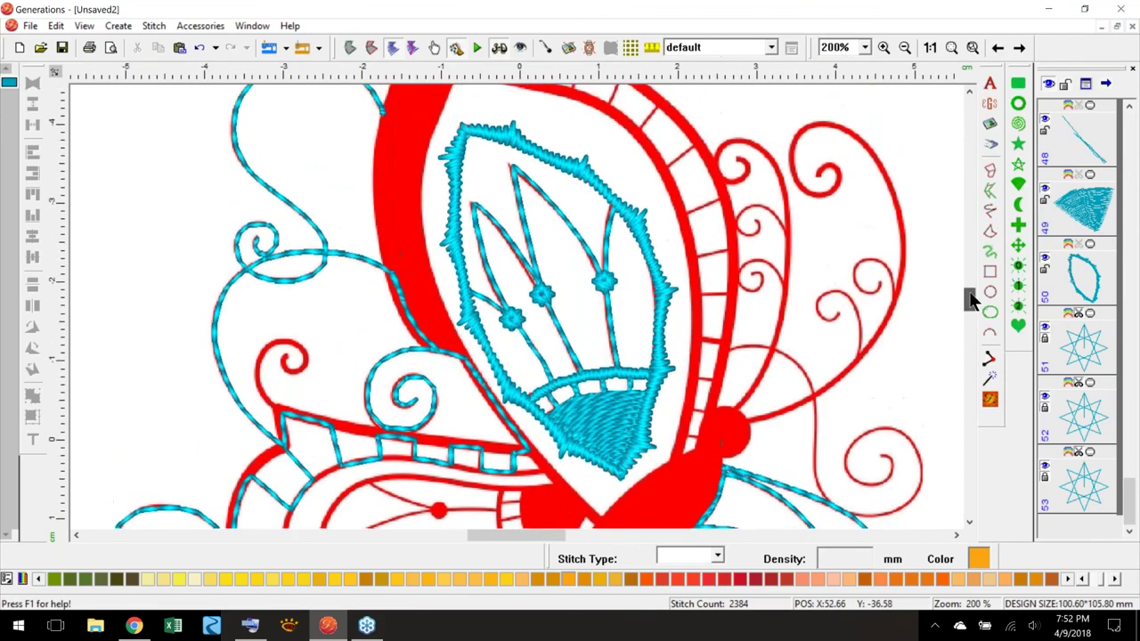
click(989, 210)
click(79, 233)
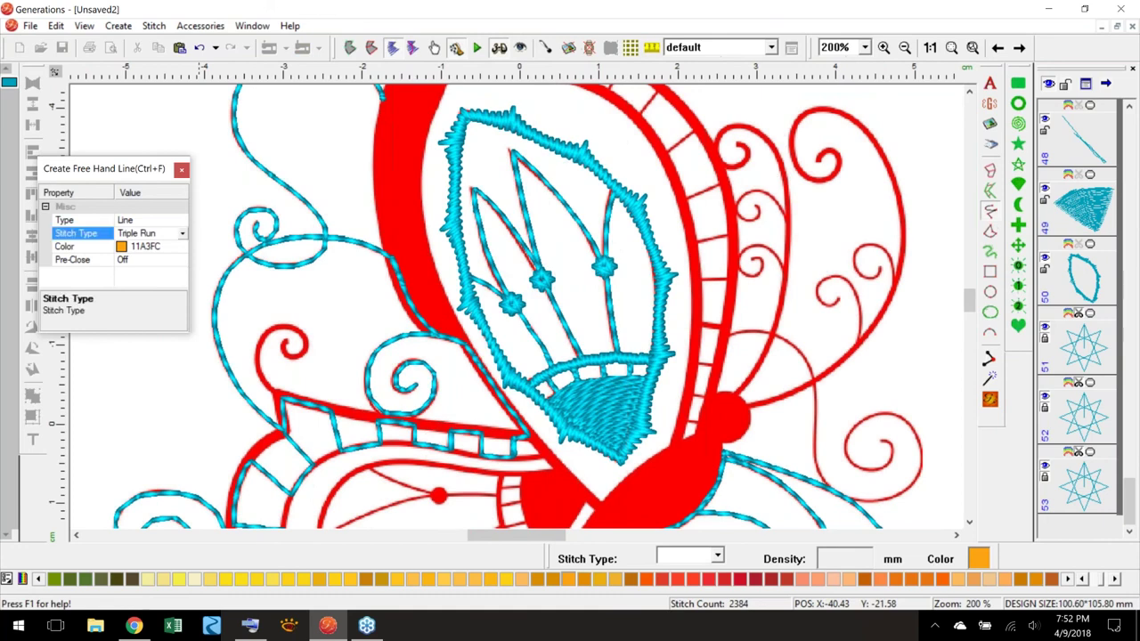
click(181, 233)
click(144, 294)
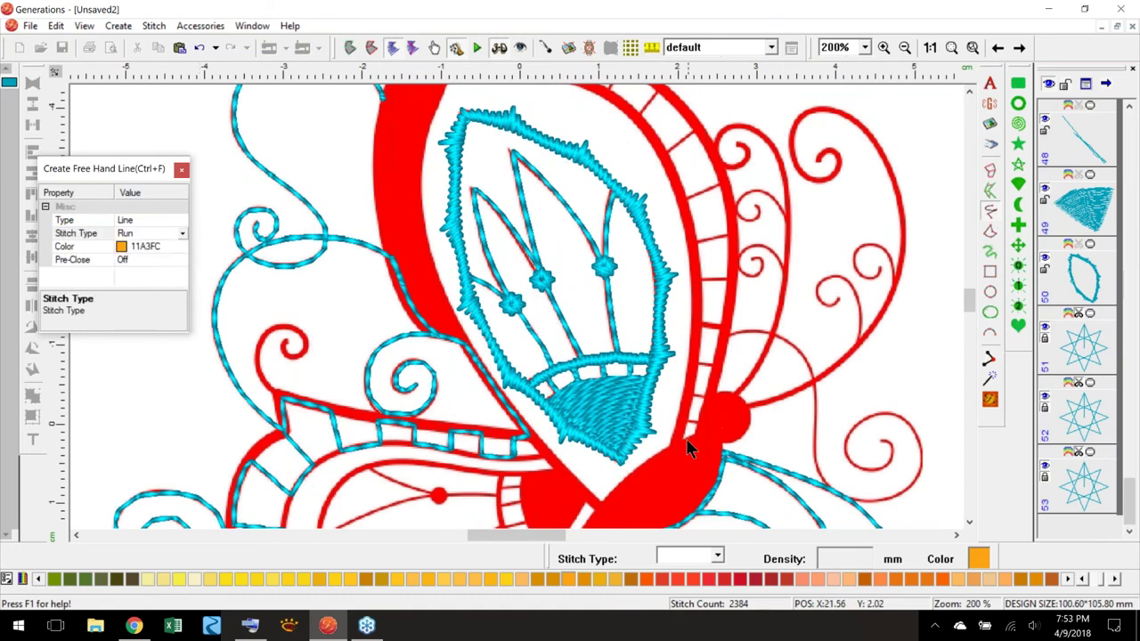
drag(686, 421, 704, 421)
click(710, 396)
click(688, 394)
click(692, 363)
click(714, 365)
mouse_move(717, 366)
mouse_down()
mouse_move(727, 325)
mouse_move(696, 323)
mouse_move(695, 279)
mouse_move(733, 278)
mouse_move(733, 230)
mouse_move(693, 240)
mouse_move(683, 202)
mouse_move(724, 182)
mouse_move(715, 146)
mouse_move(699, 125)
mouse_move(664, 154)
mouse_move(640, 113)
mouse_up()
click(639, 114)
click(661, 86)
click(636, 284)
mouse_move(625, 278)
mouse_down()
mouse_move(609, 309)
mouse_move(571, 296)
mouse_move(586, 244)
mouse_move(696, 339)
mouse_move(725, 397)
mouse_move(729, 532)
mouse_move(724, 370)
mouse_move(696, 471)
mouse_move(676, 477)
mouse_move(692, 399)
mouse_move(662, 176)
mouse_move(631, 134)
mouse_move(552, 93)
mouse_up()
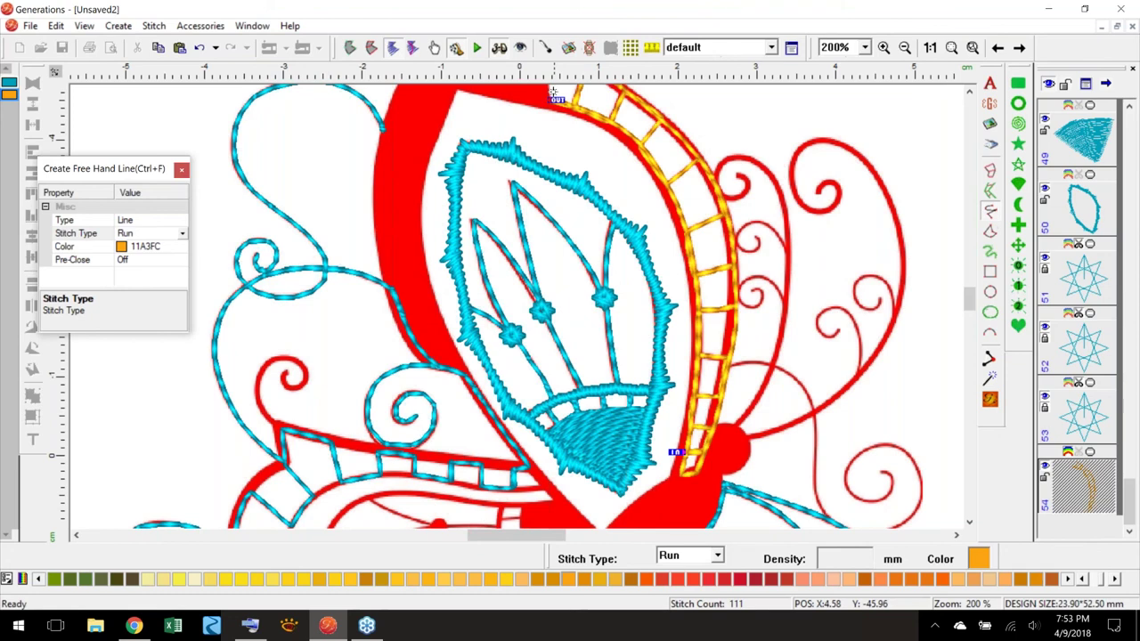
- Examine the traced ladder band's overlapping path in outline mode at 800% magnification
click(351, 47)
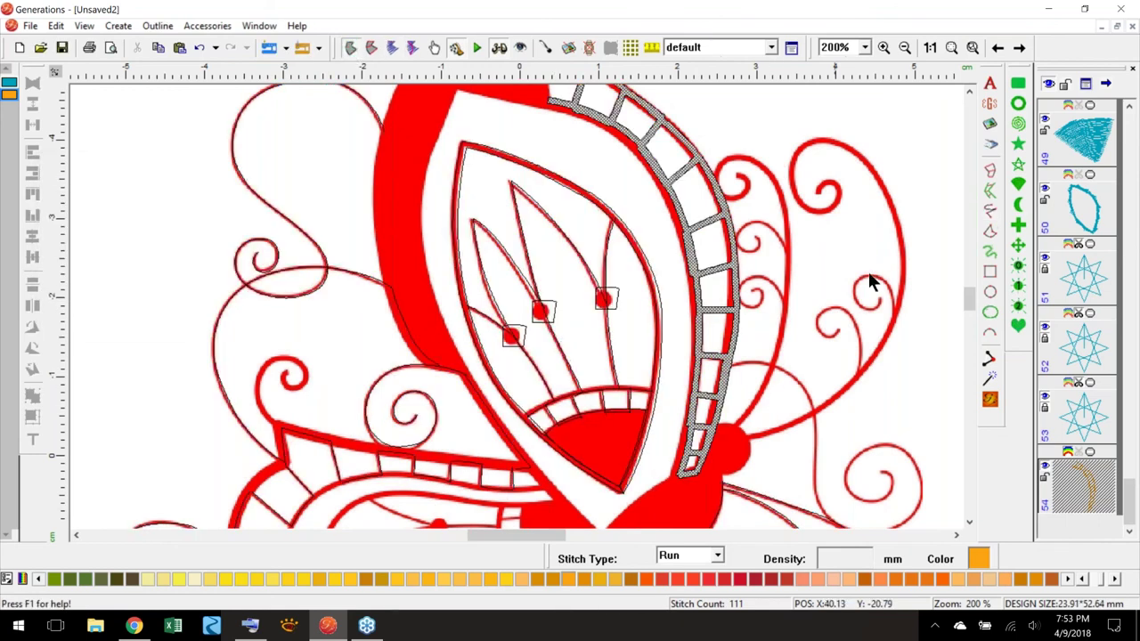
scroll(966, 299, up, 1)
click(863, 49)
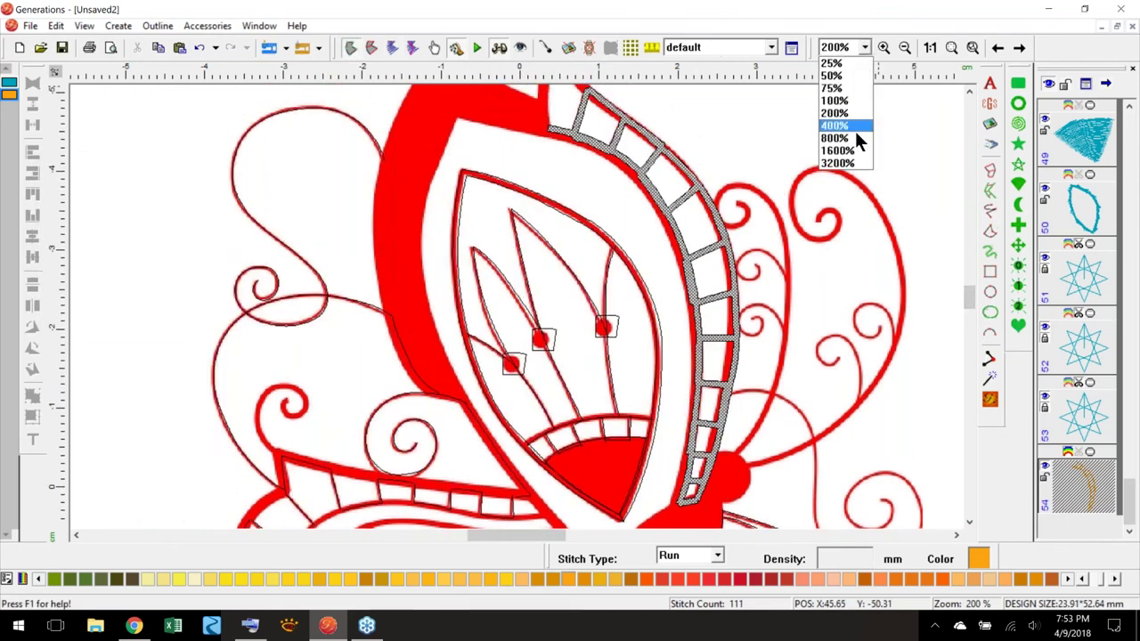
click(844, 140)
drag(501, 532, 535, 534)
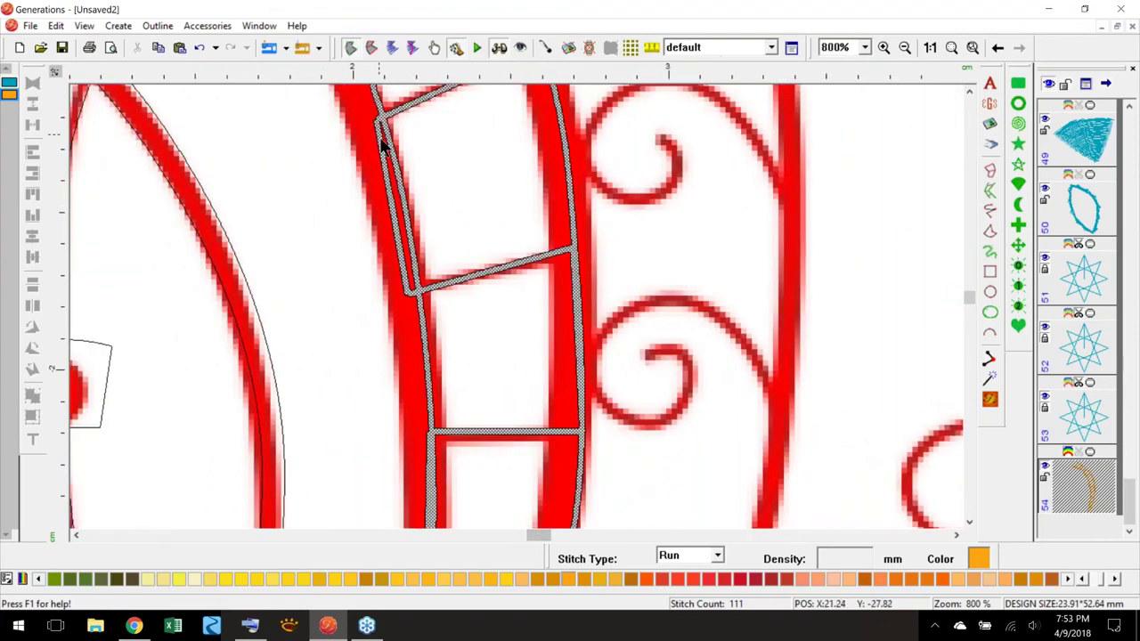
drag(970, 296, 972, 292)
click(928, 47)
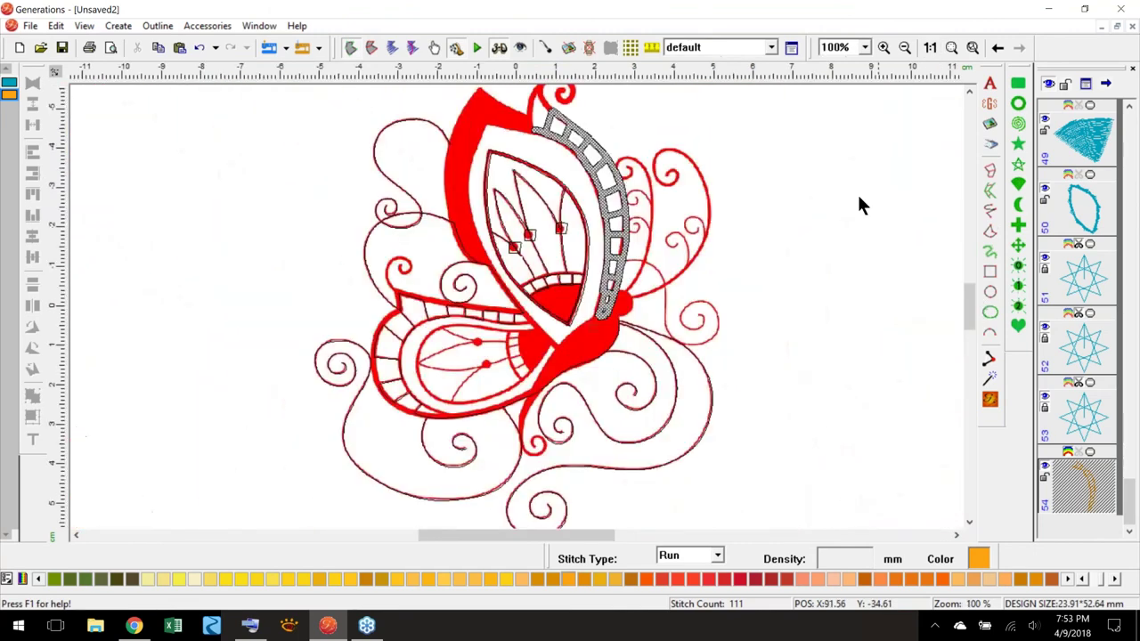
- Return to stitch mode and undo the freehand run tracing of the ladder band
click(801, 309)
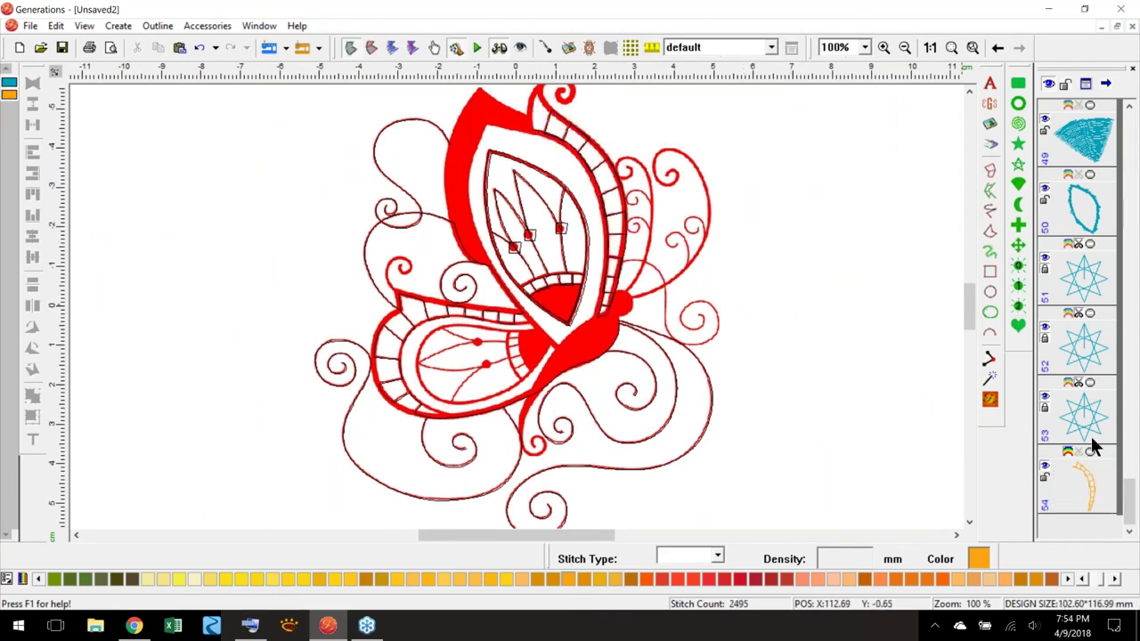
click(1080, 476)
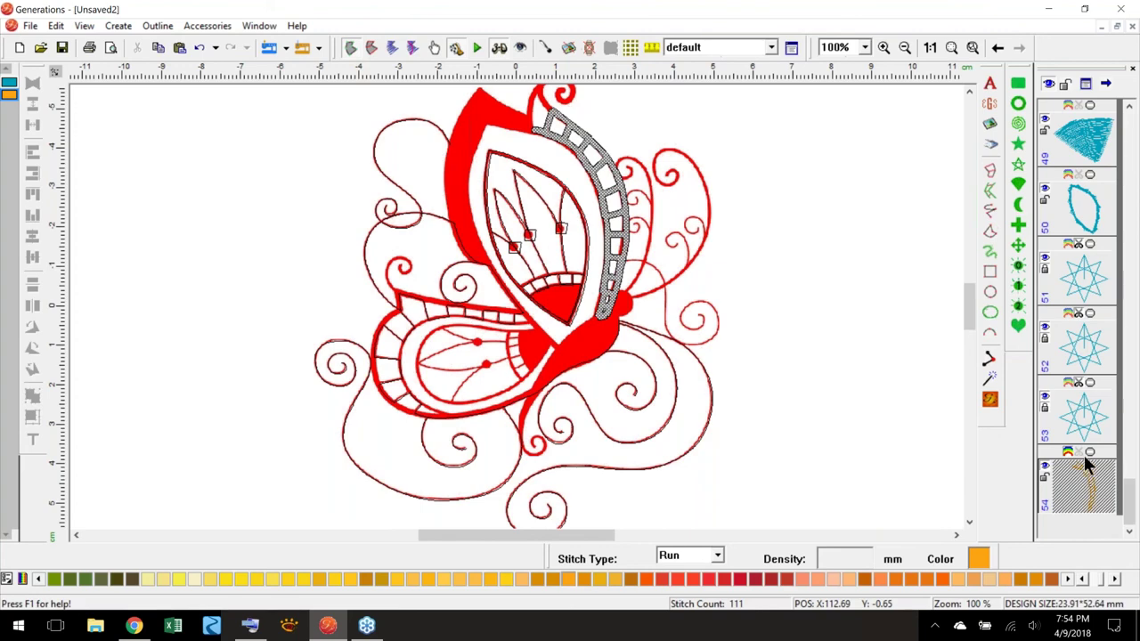
click(393, 46)
click(733, 307)
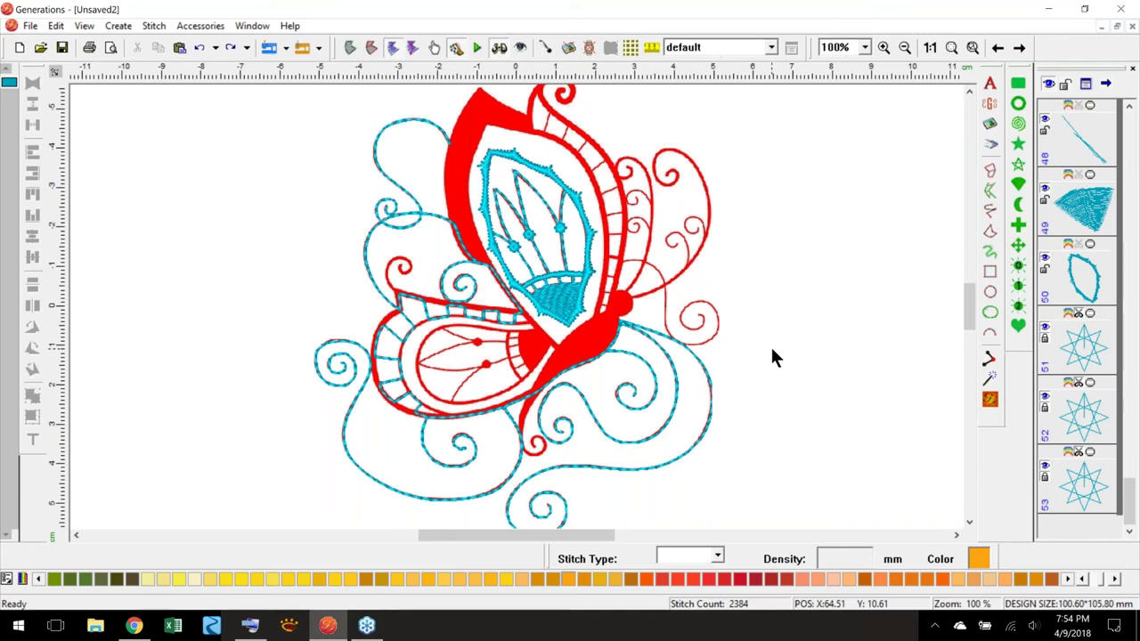
drag(969, 301, 968, 298)
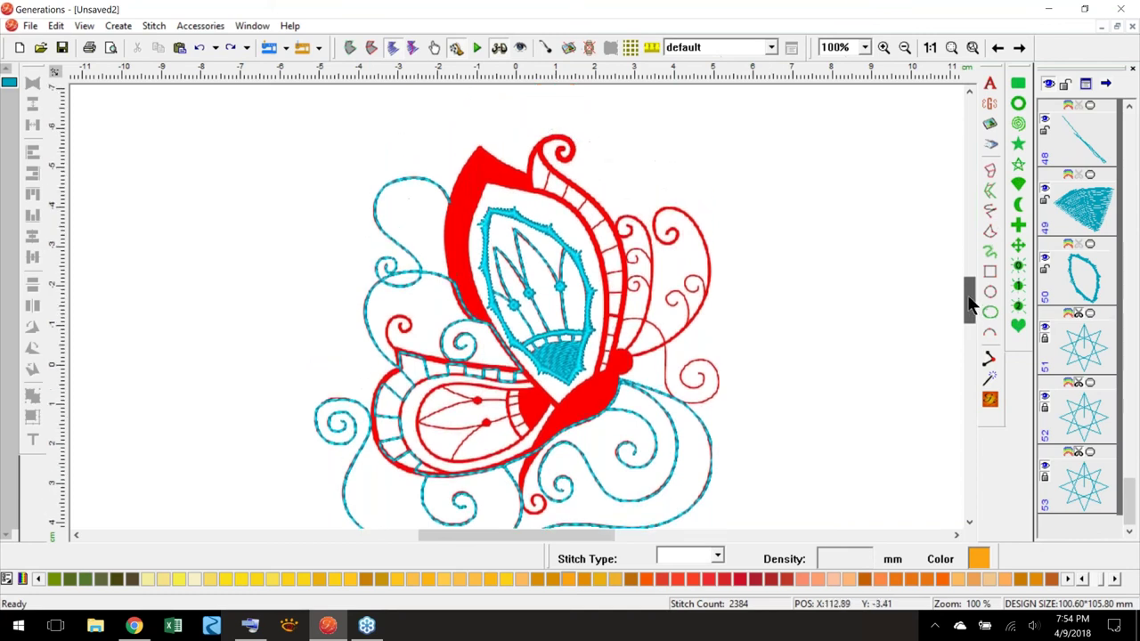